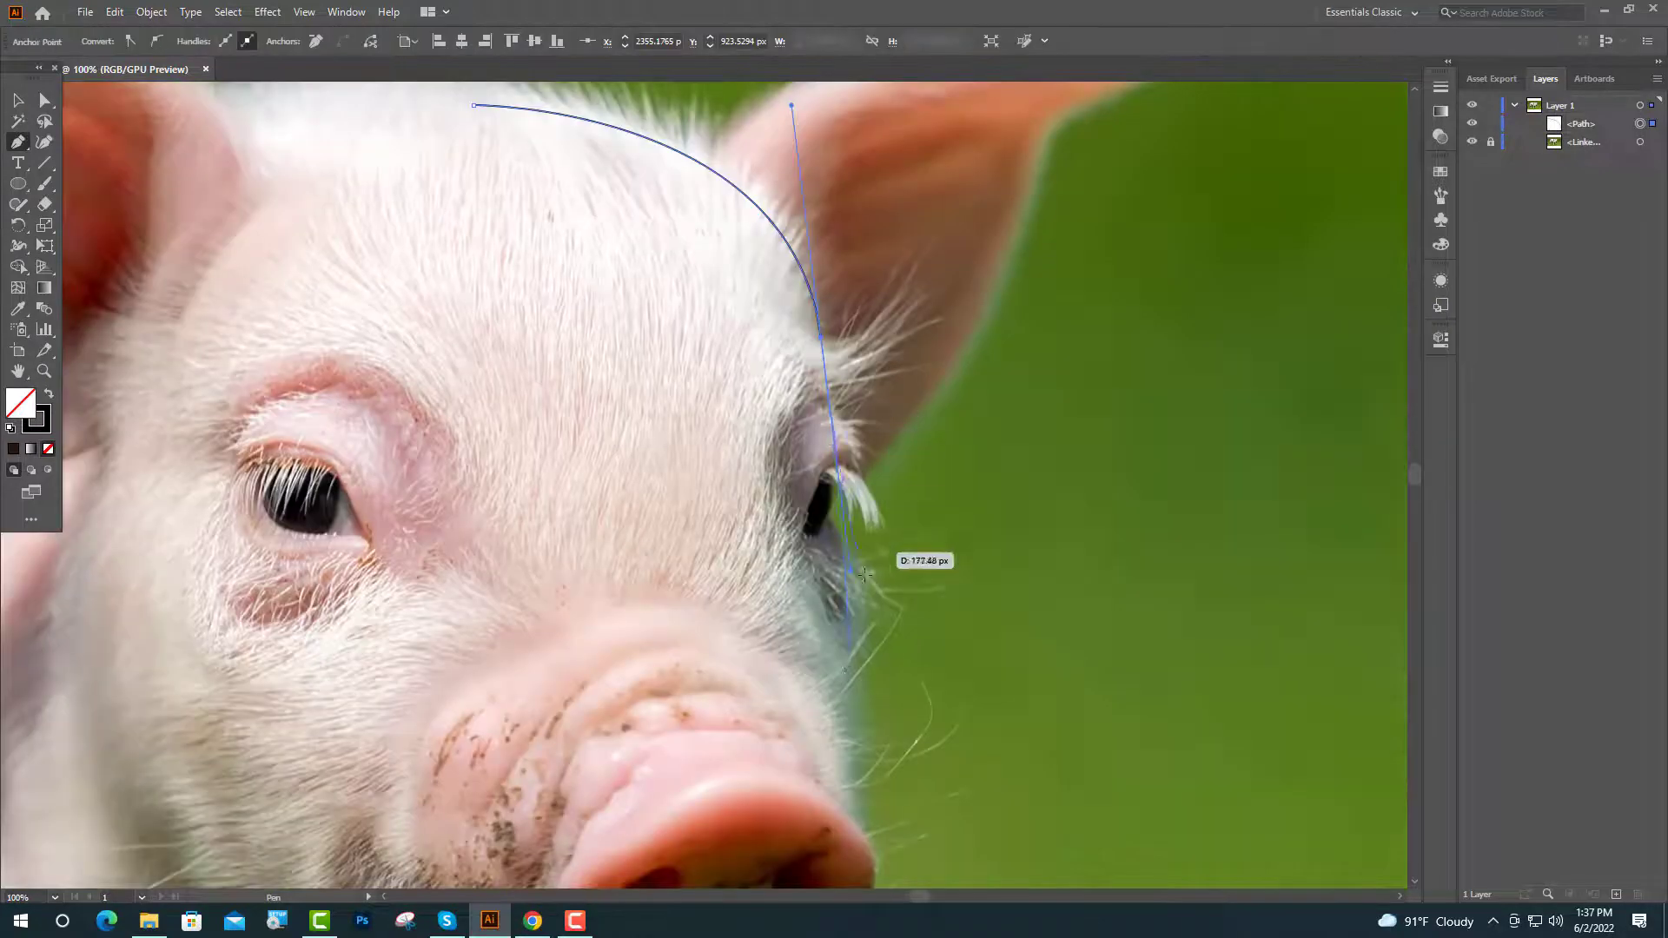
Trace the rest of the pig's head outline with the Pen tool, around snout, chin and cheek, and close it at the top.
click(835, 708)
scroll(838, 708, down, 3)
click(872, 622)
drag(759, 769, 506, 642)
click(758, 769)
scroll(732, 806, left, 1)
scroll(731, 807, down, 1)
click(675, 737)
scroll(723, 737, down, 1)
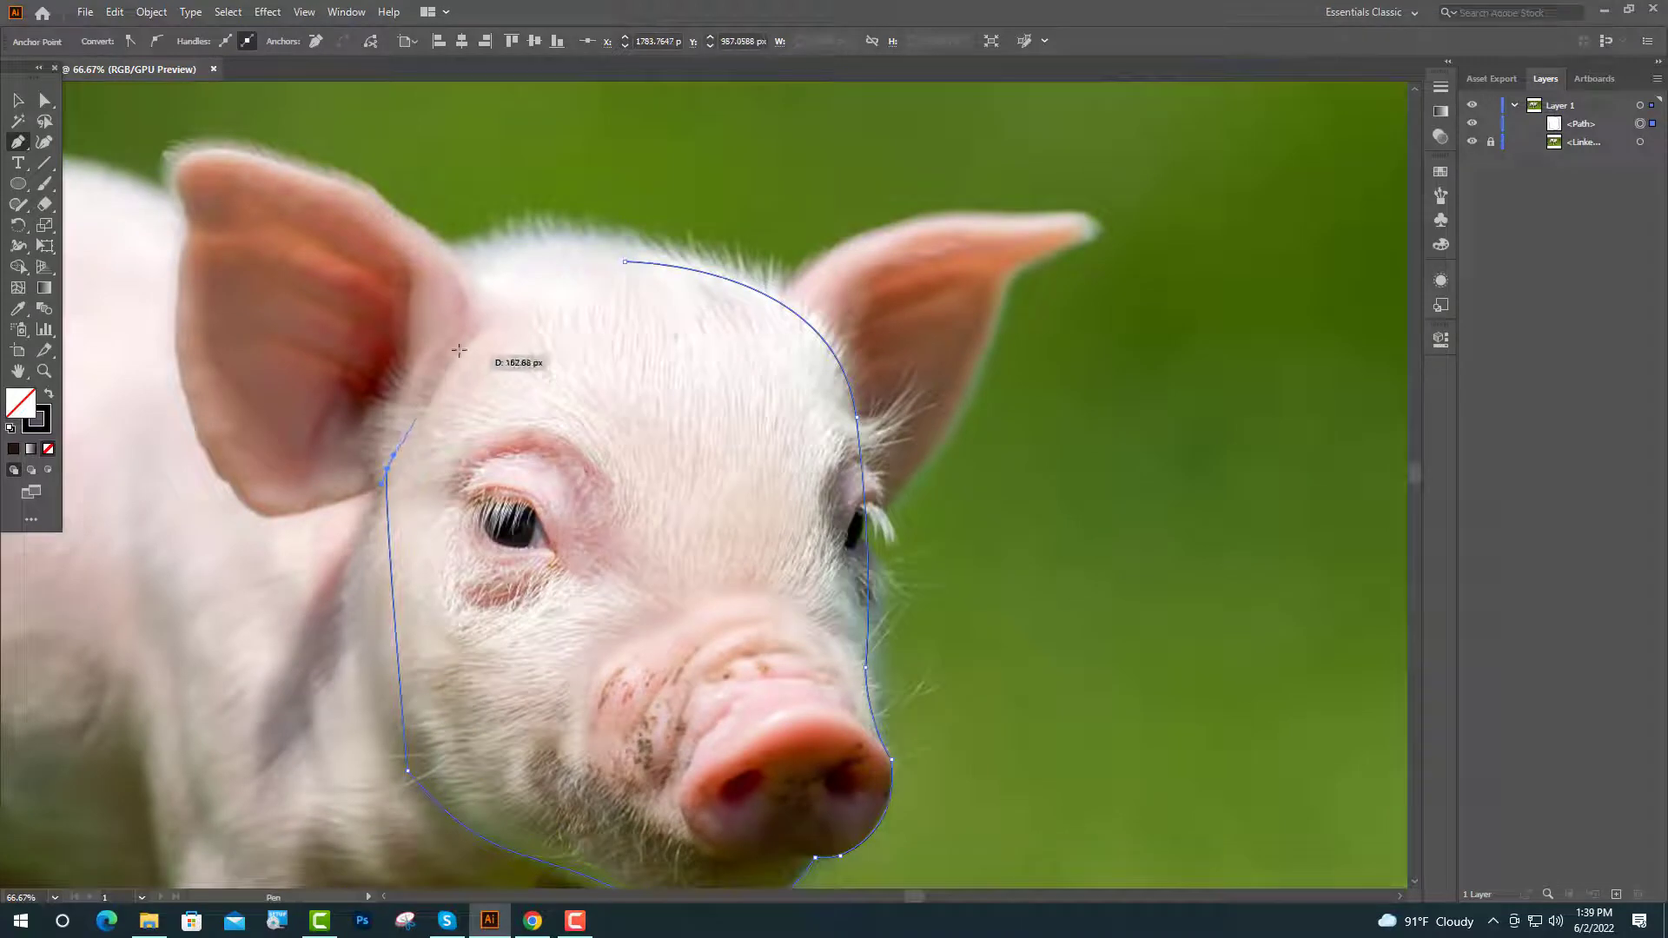
click(625, 262)
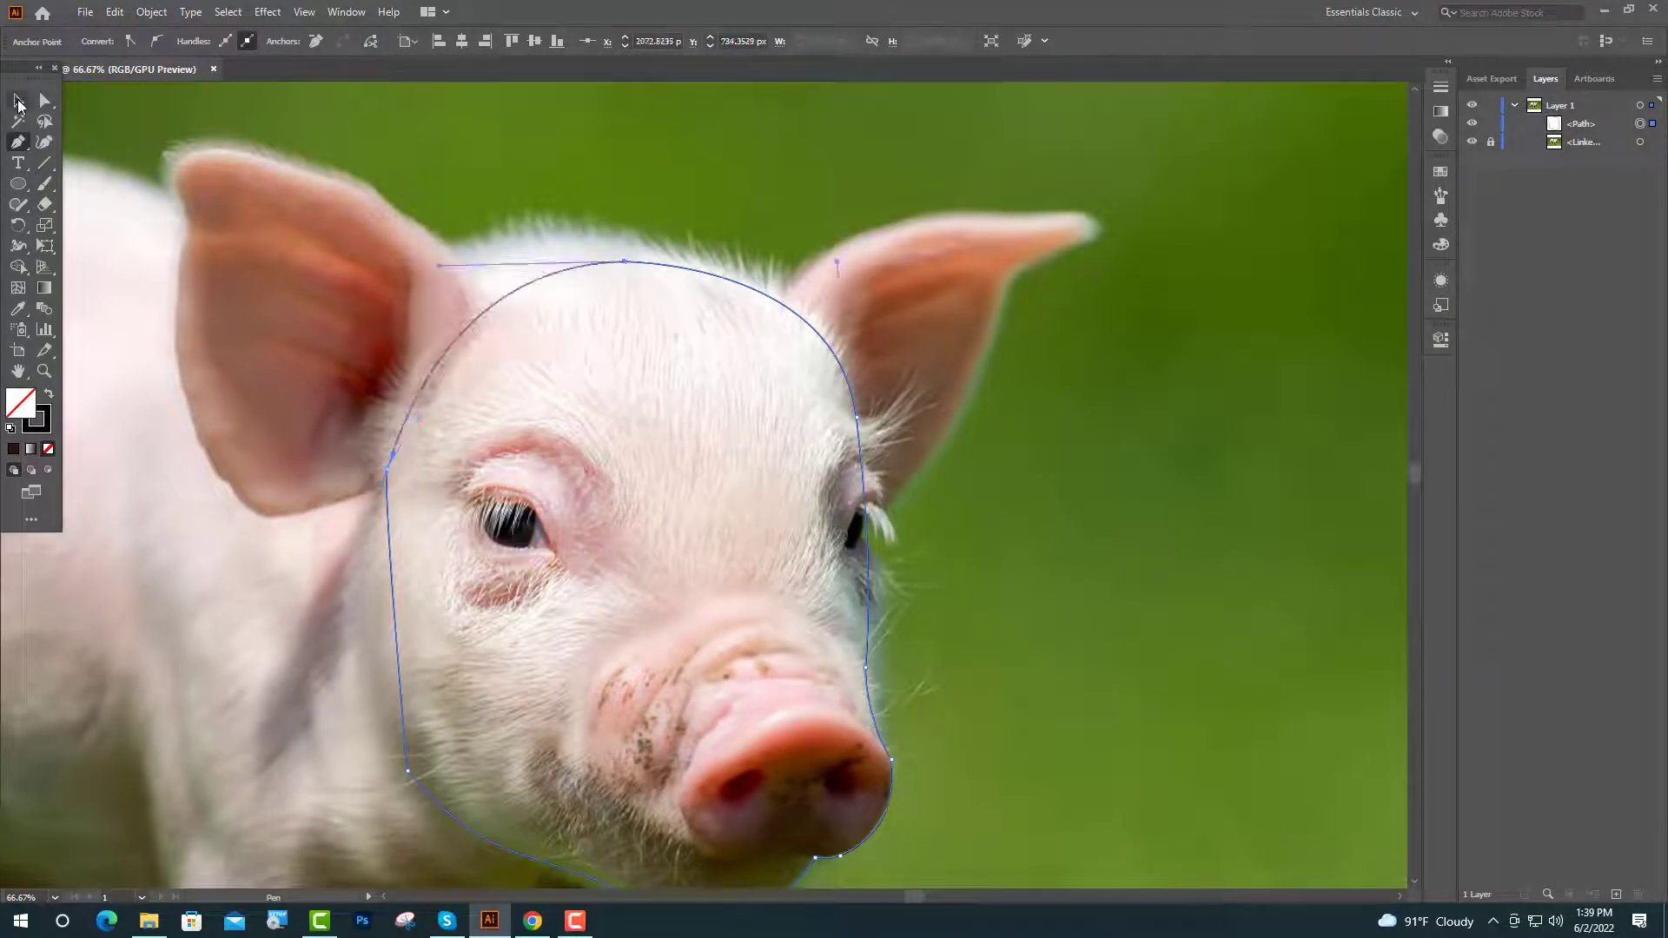
ctrl+click(231, 577)
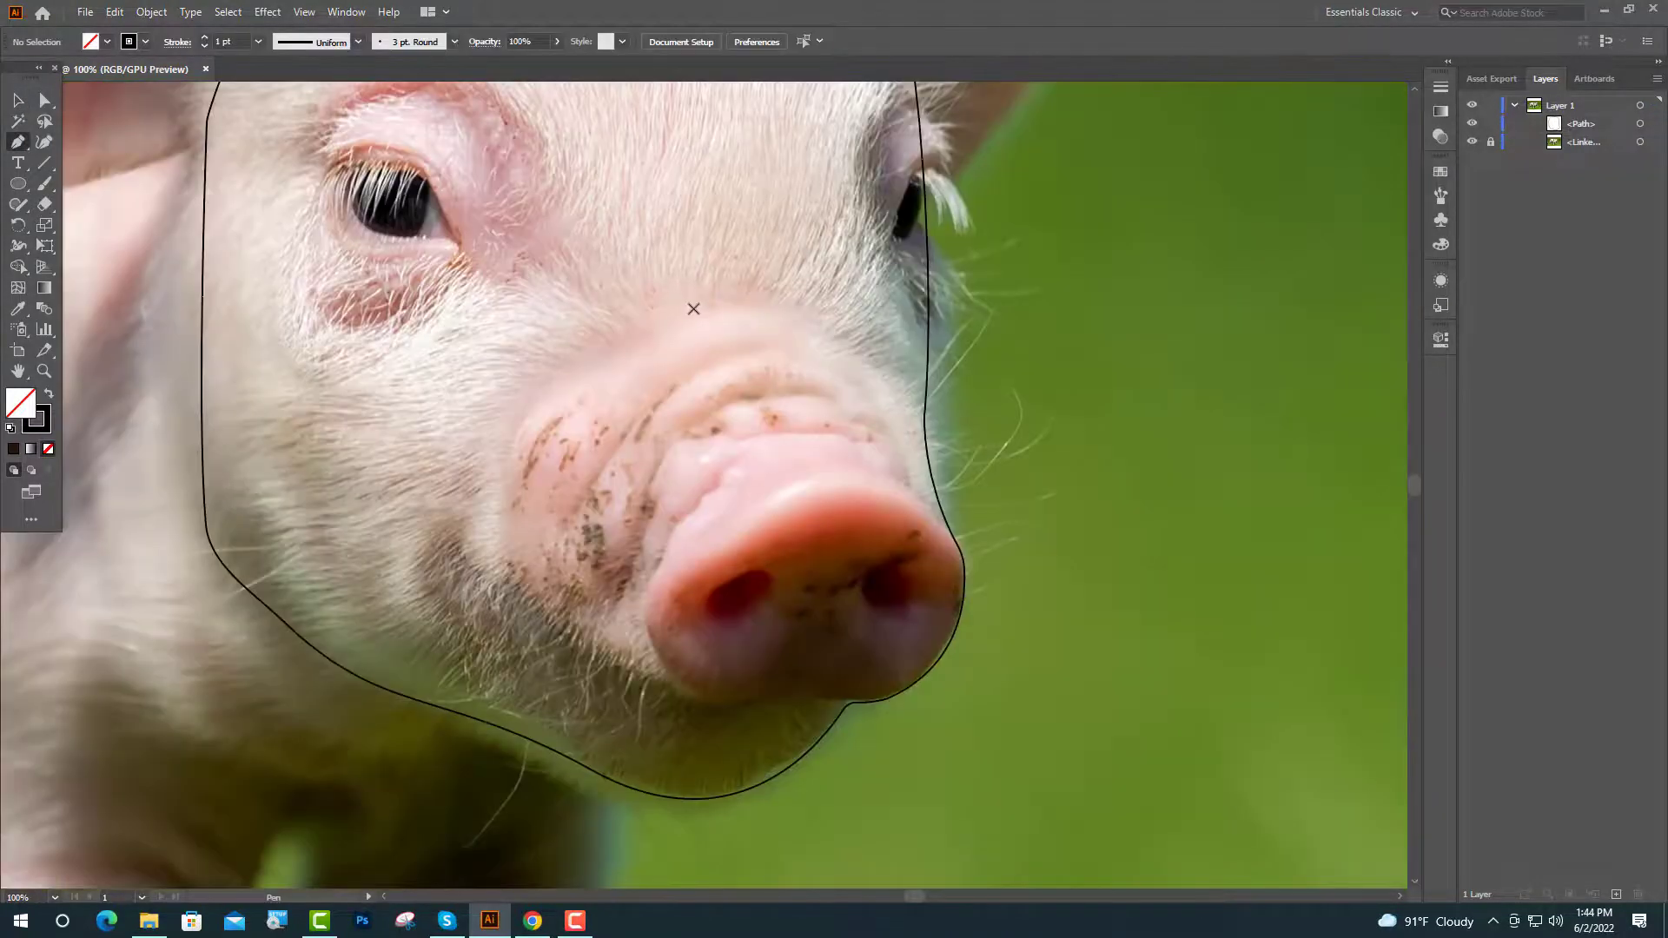
Trace the muzzle with the Pen tool from its upper edge down the cheek side and along the underside of the nose.
drag(671, 333, 648, 361)
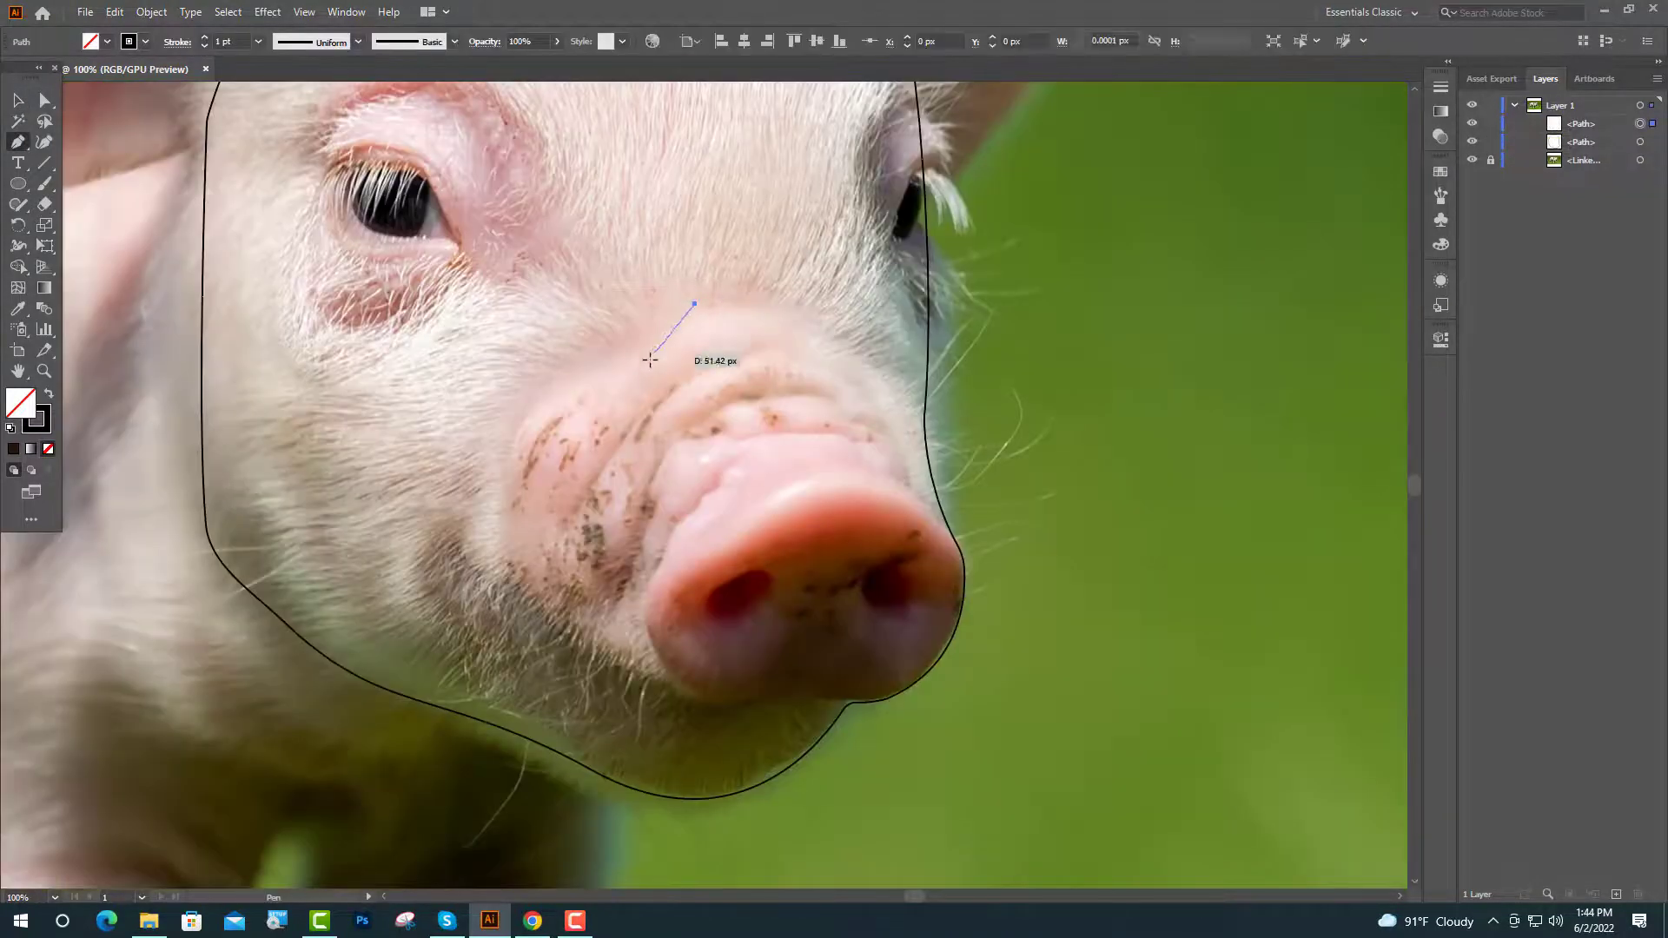
drag(499, 531, 538, 701)
scroll(773, 736, up, 3)
drag(849, 588, 1075, 433)
scroll(939, 444, down, 1)
click(878, 539)
scroll(879, 539, up, 1)
drag(1146, 376, 1164, 374)
Continue the muzzle path up the outer edge of the nose and close it at its starting point.
scroll(1207, 344, up, 8)
scroll(1281, 345, down, 1)
drag(1321, 479, 1281, 189)
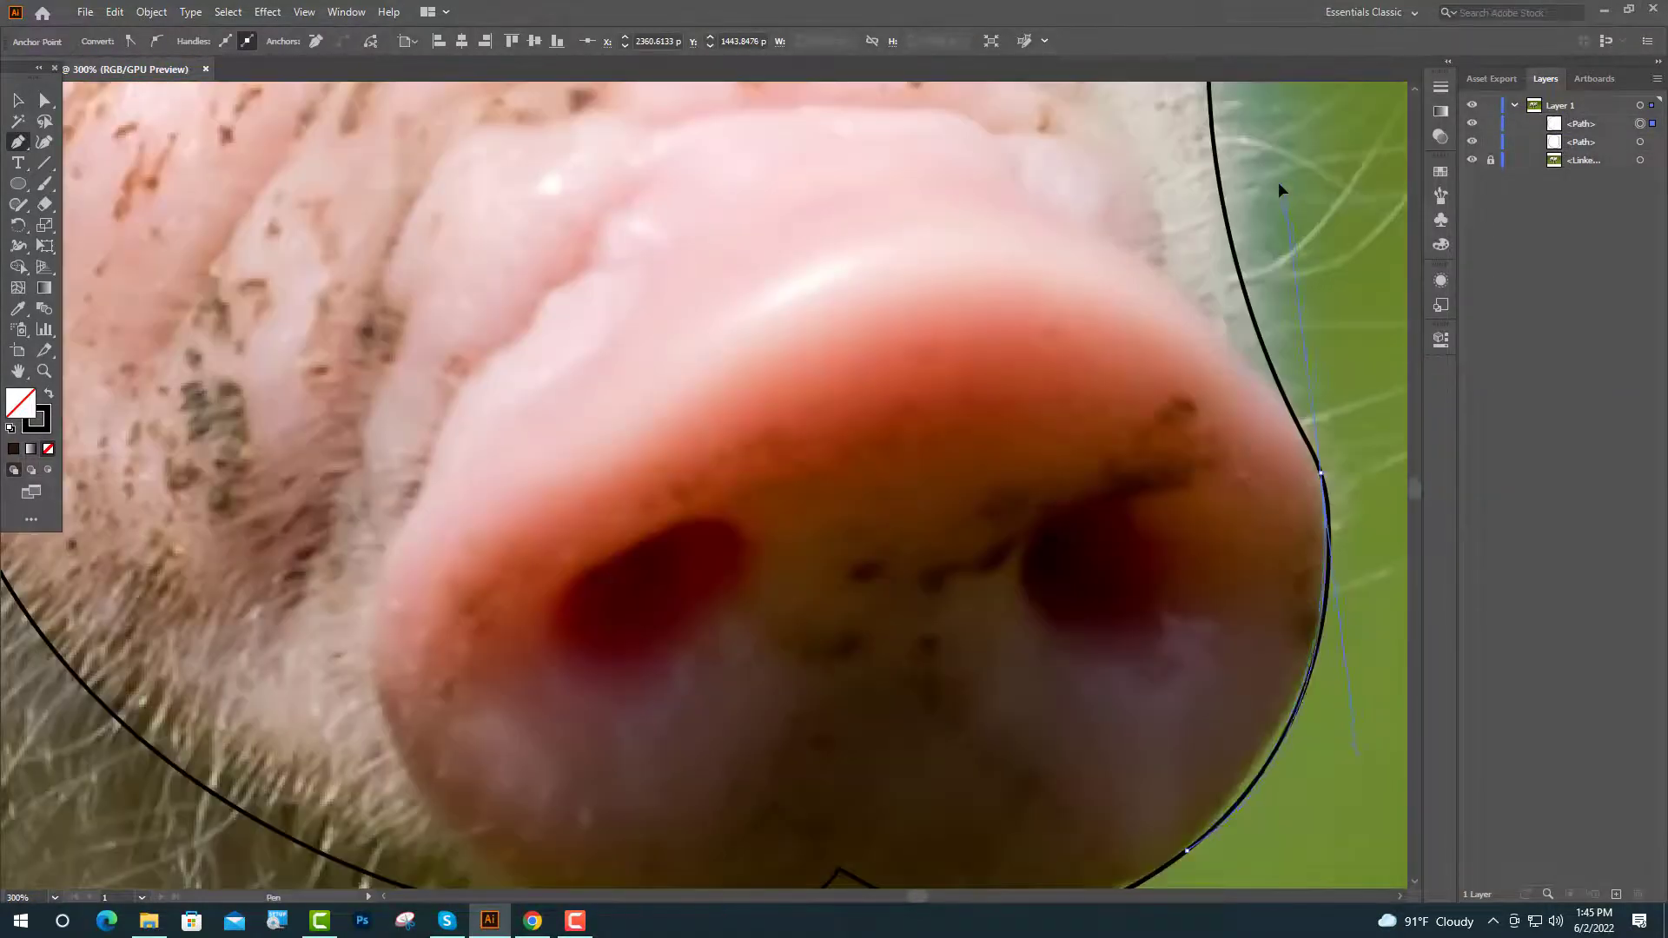
click(1320, 478)
click(1285, 404)
scroll(1129, 374, up, 5)
scroll(1099, 356, down, 2)
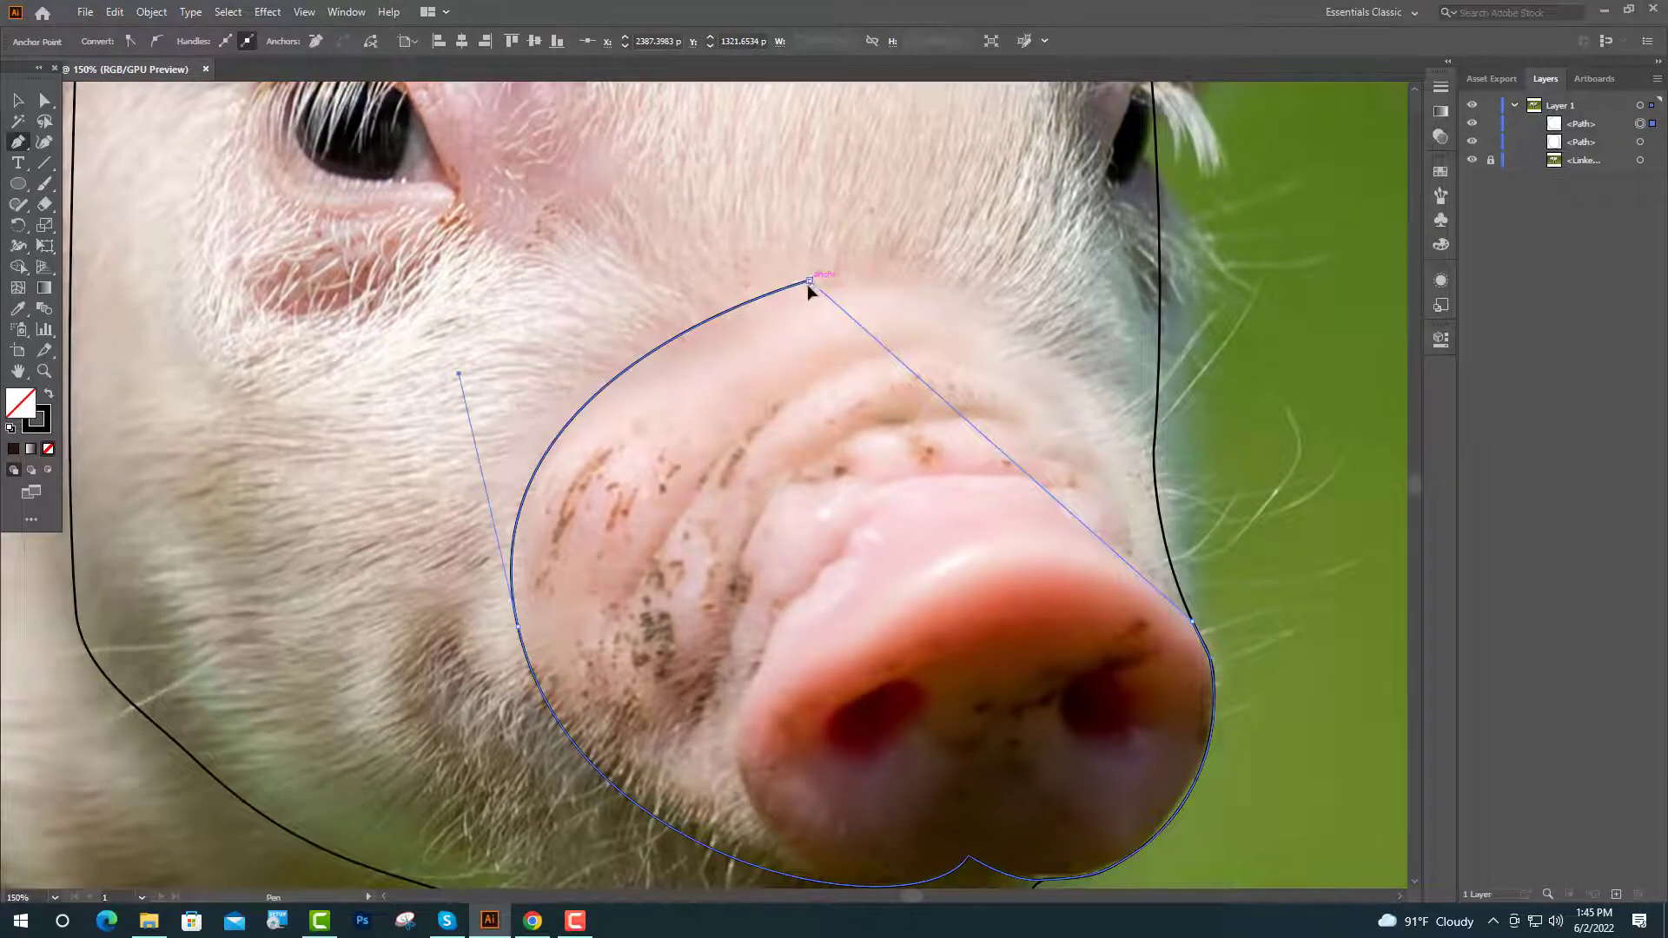
click(808, 282)
key(v)
scroll(556, 301, down, 1)
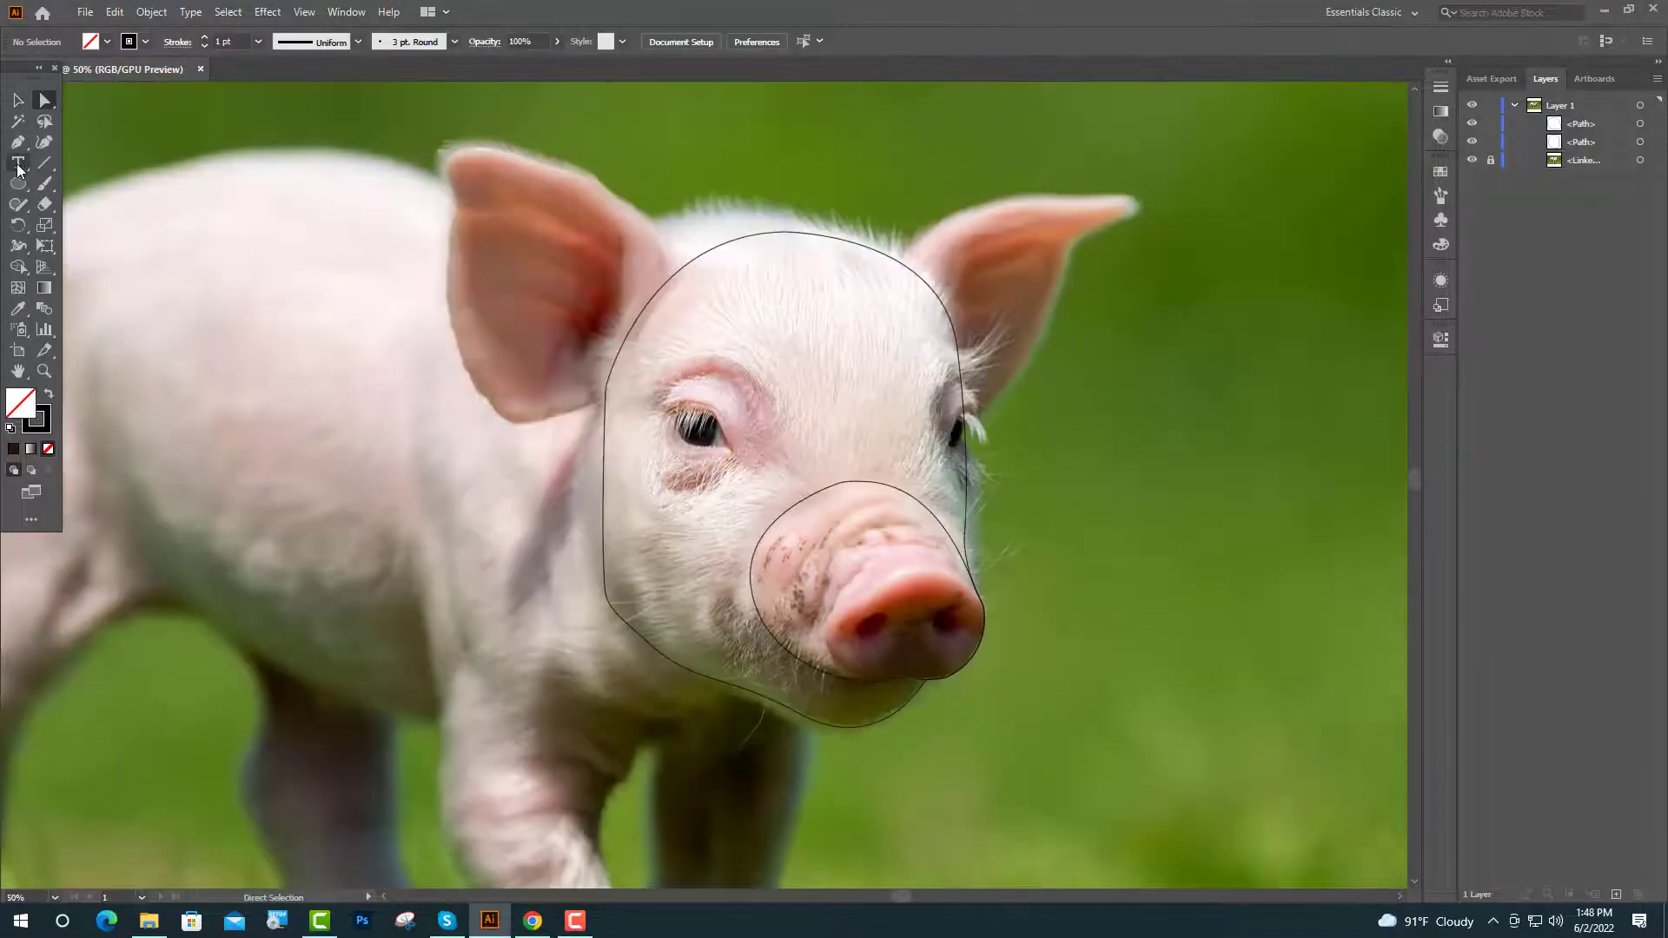
Trace the eye on the photo's left as a closed almond shape and fill it white.
scroll(741, 451, up, 3)
drag(754, 456, 866, 739)
click(754, 456)
drag(491, 347, 469, 168)
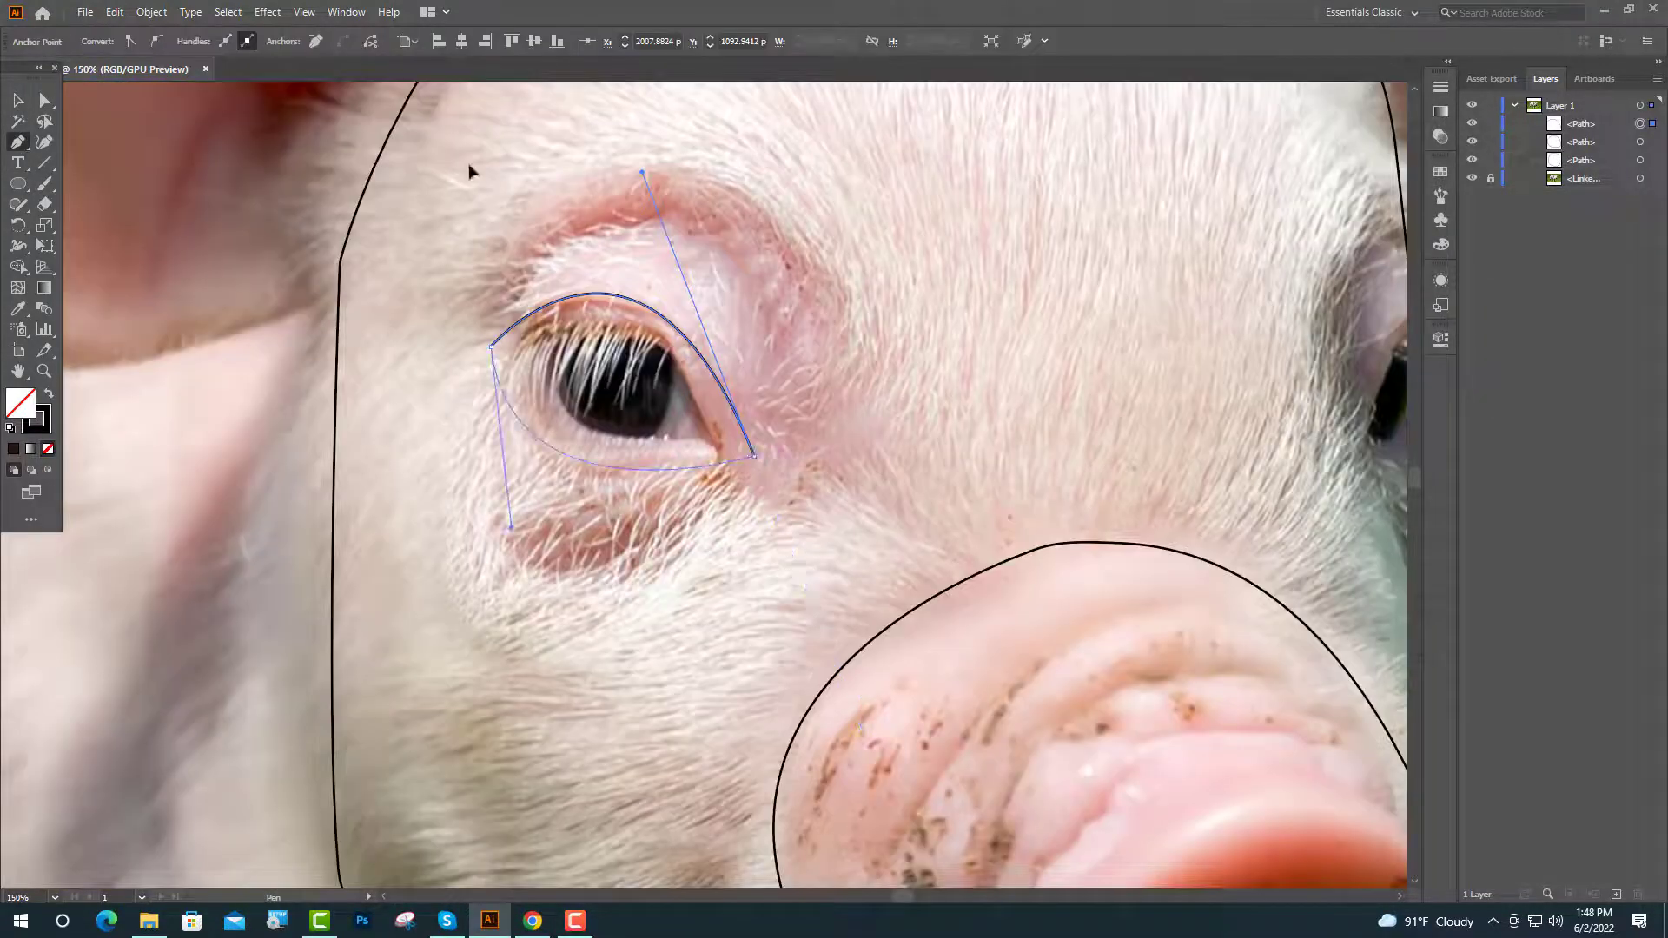
key(v)
click(107, 42)
click(36, 70)
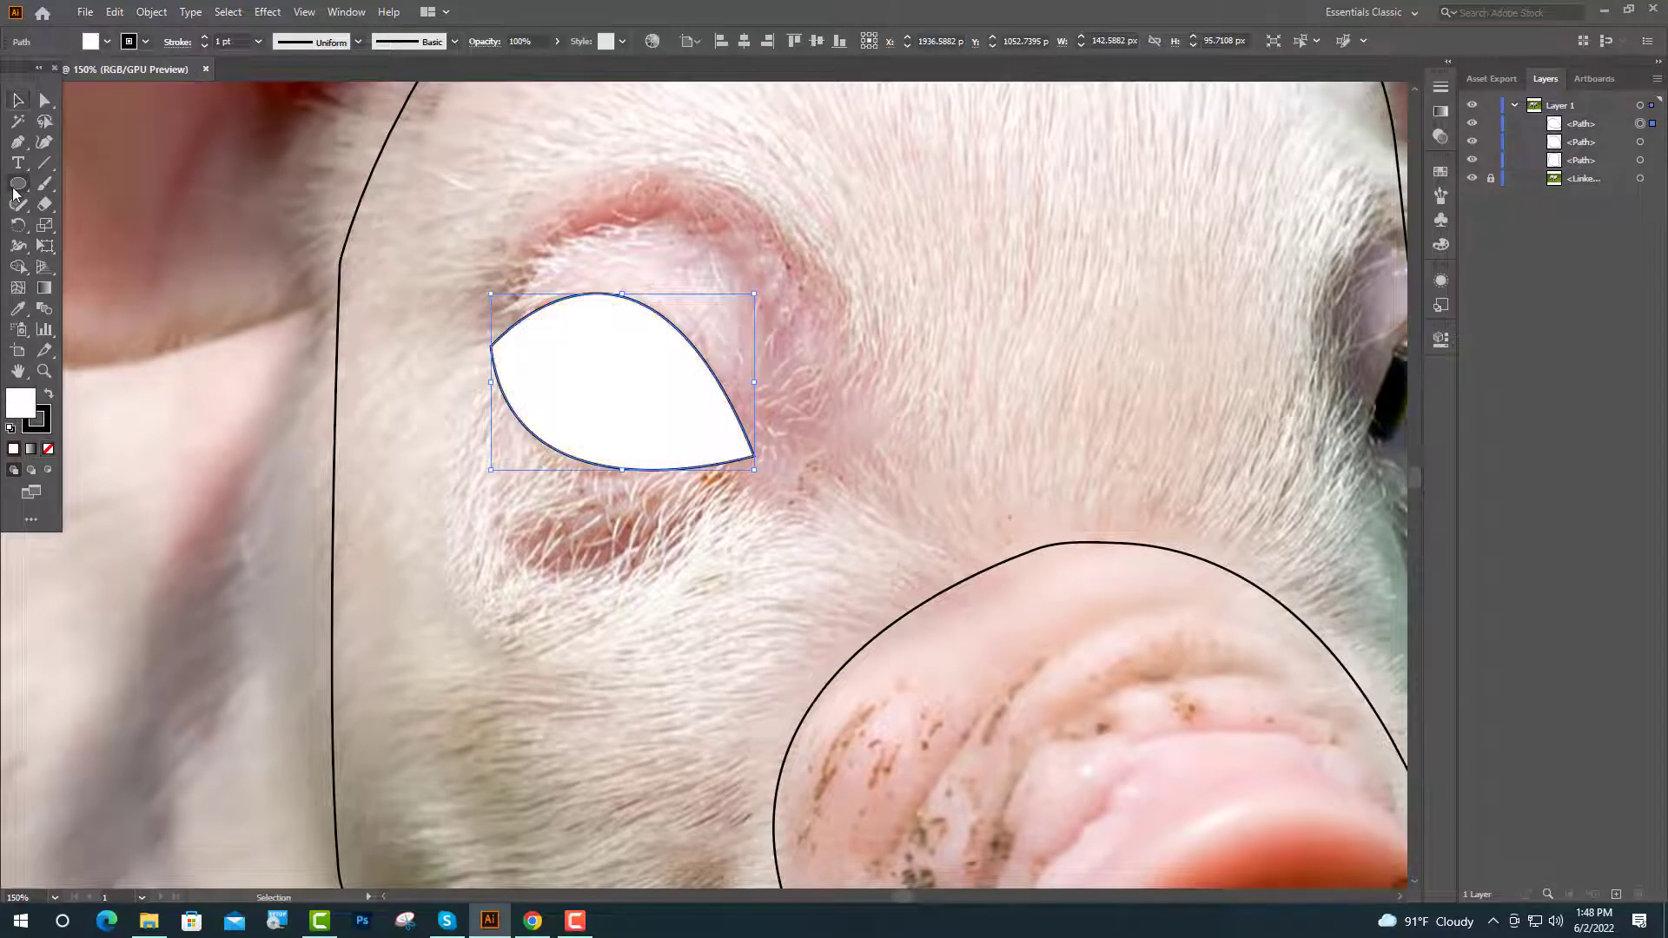
Draw a circle about 32 px wide, fill it black, and place it inside the white eye as a pupil.
click(16, 186)
drag(444, 363, 506, 423)
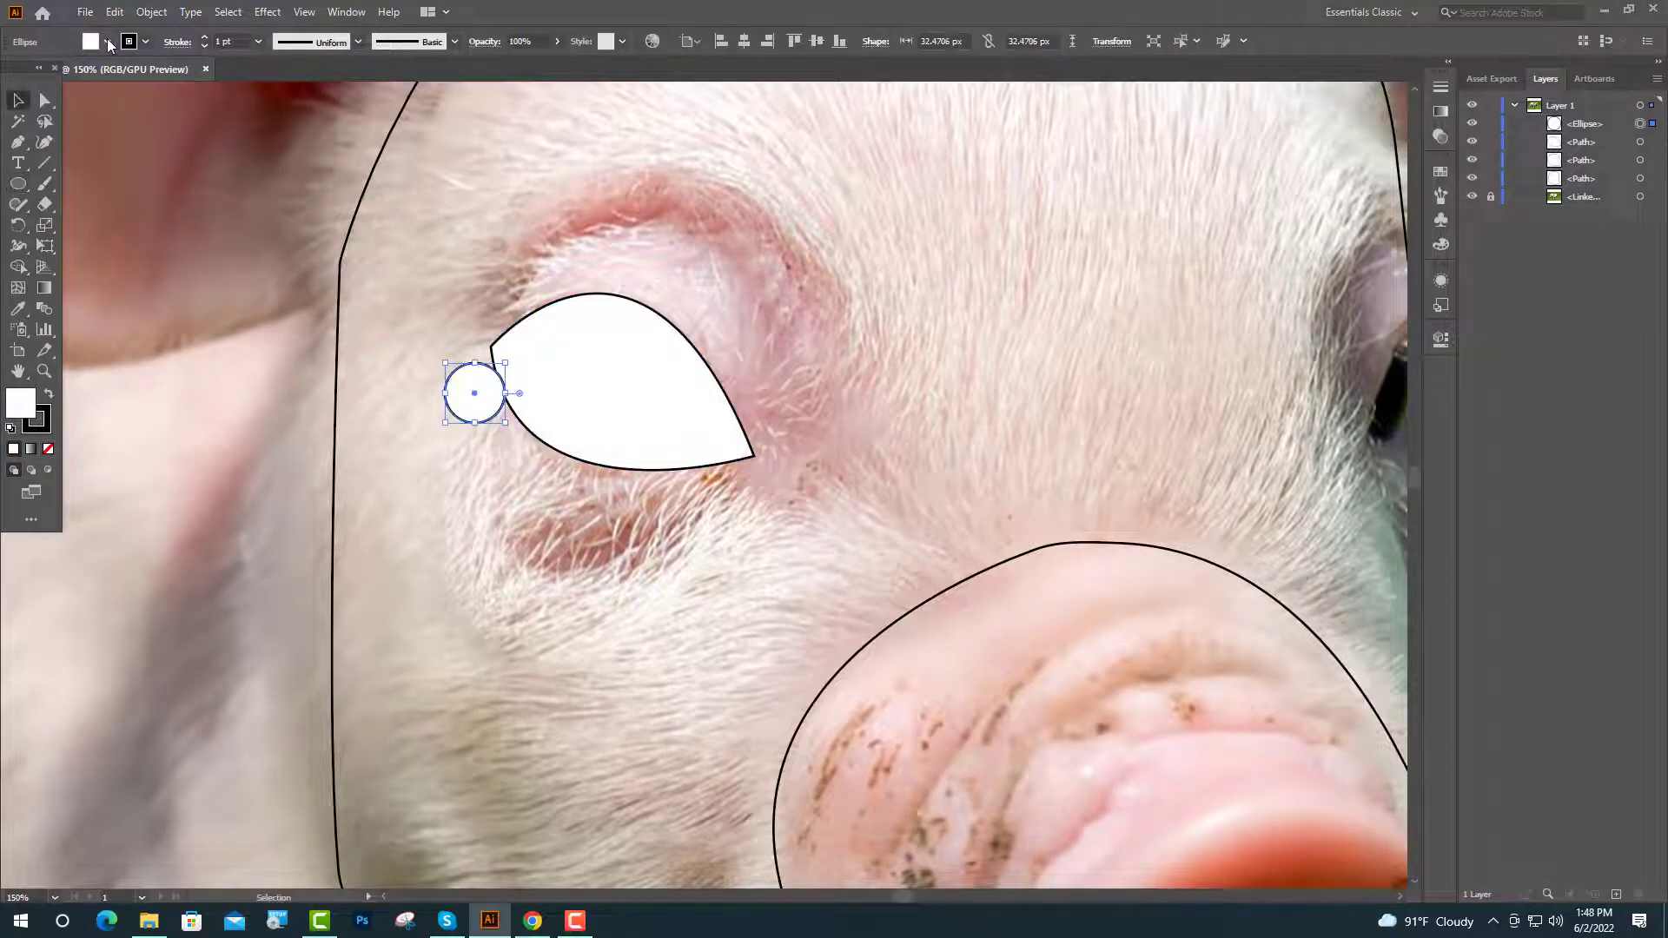
click(106, 41)
click(48, 70)
key(v)
drag(506, 363, 633, 383)
Create a copy of the eye and pupil reflected across the vertical axis and move it over the other eye.
click(613, 494)
scroll(613, 495, down, 3)
scroll(766, 519, up, 1)
right_click(585, 448)
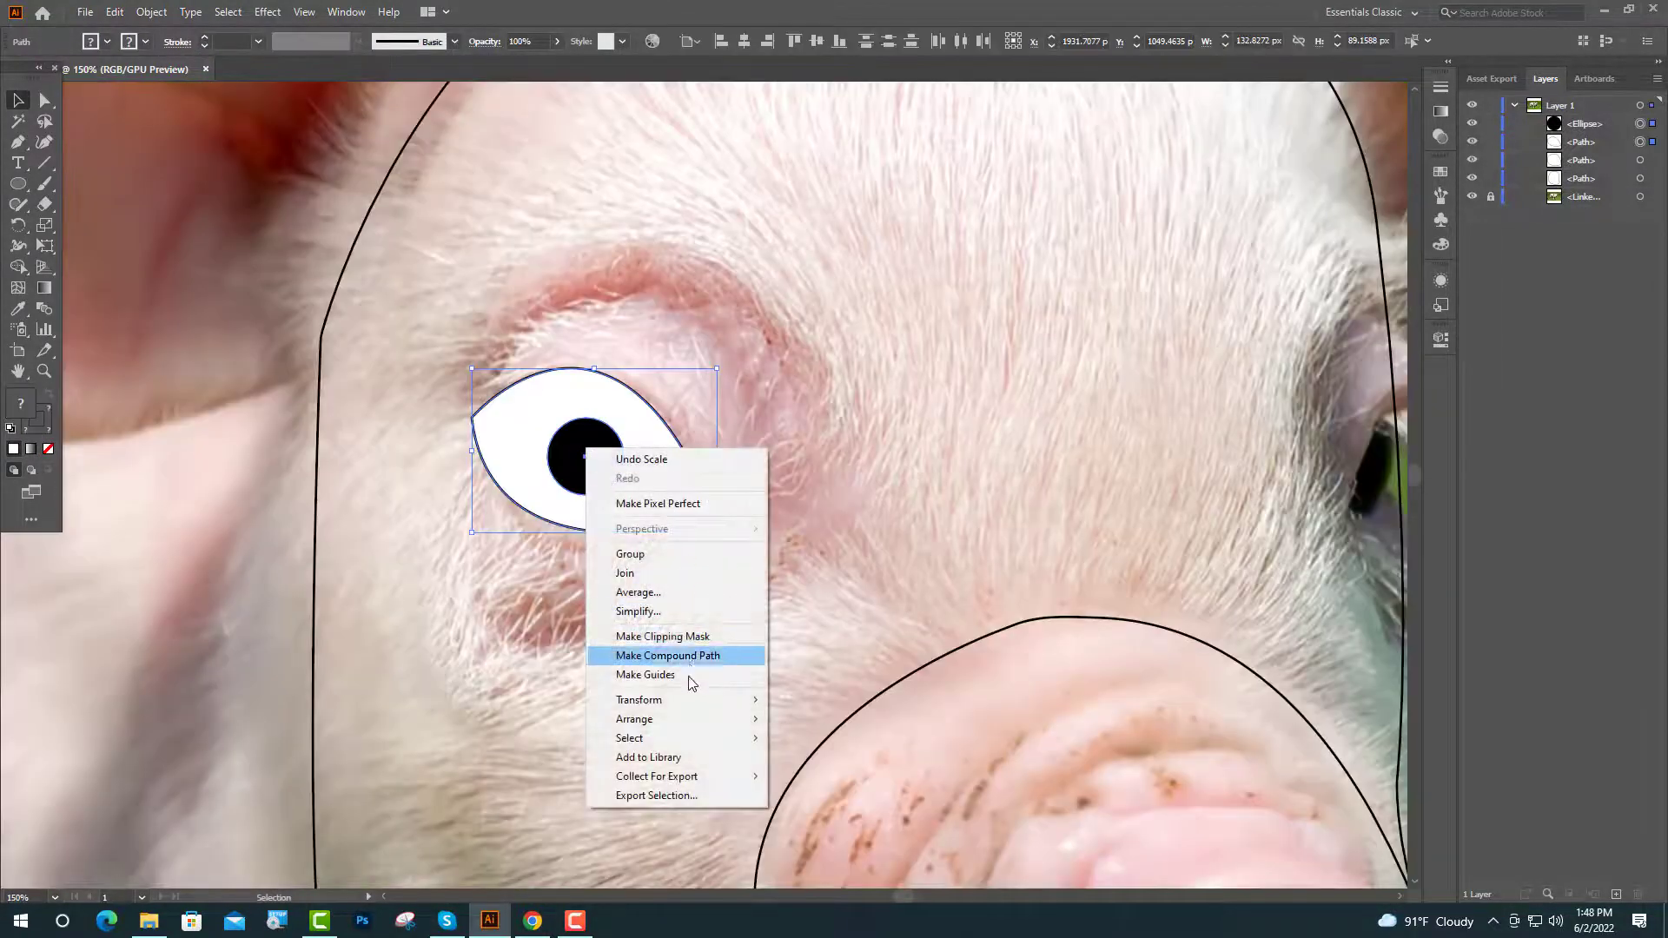
mouse_move(693, 700)
click(799, 761)
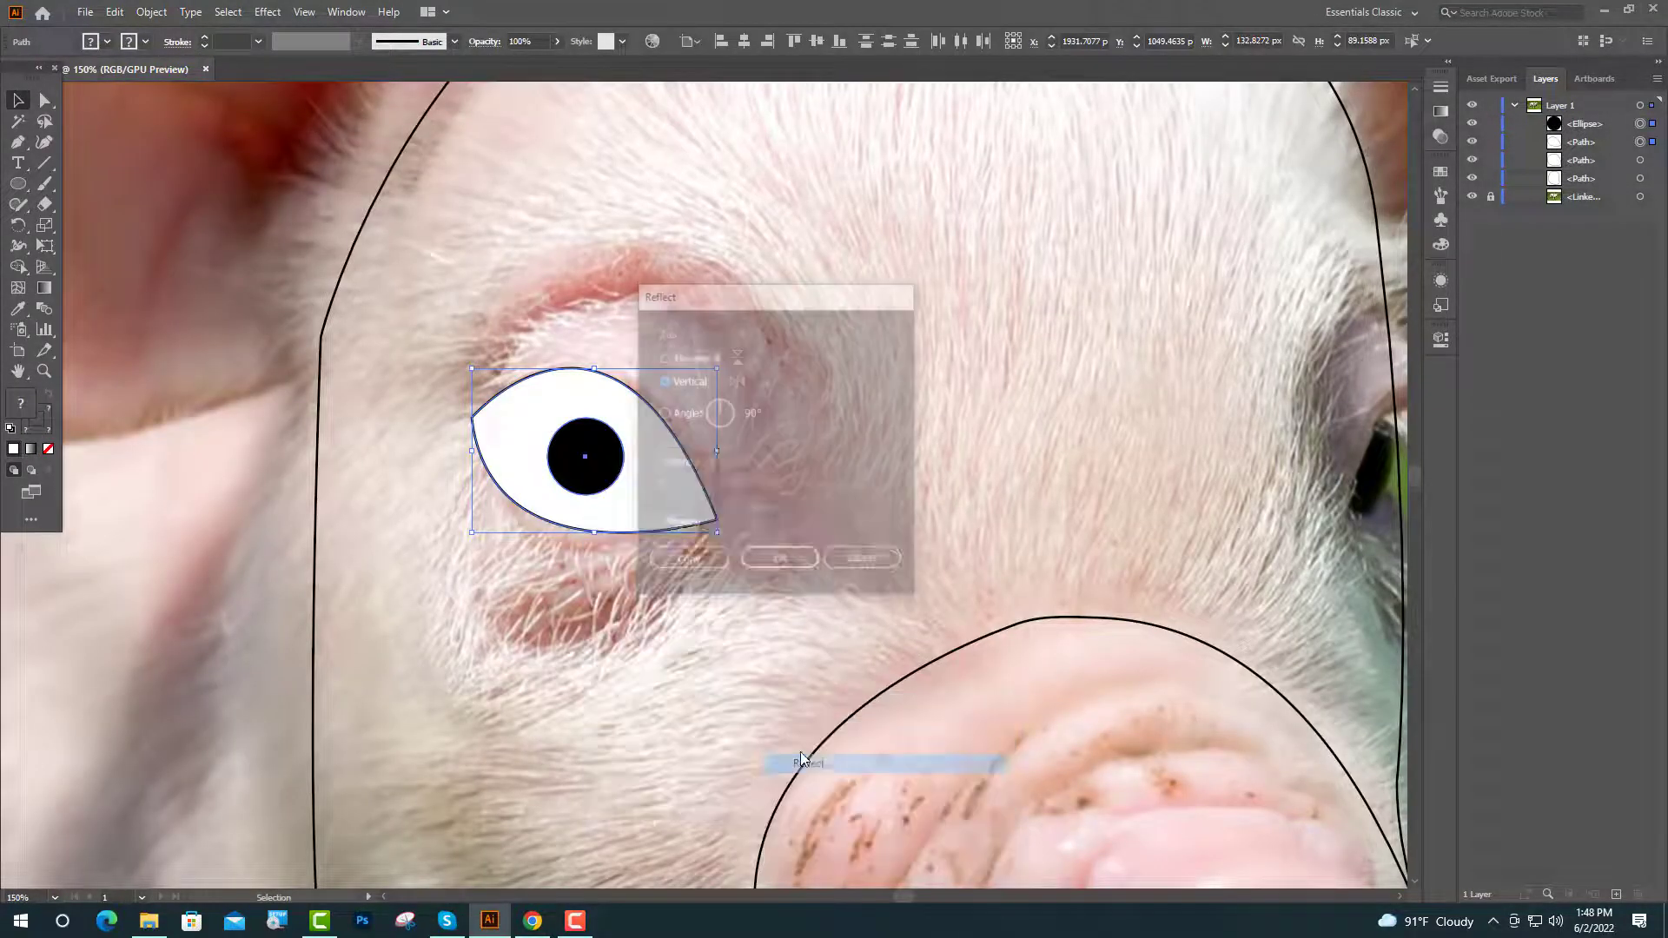
click(687, 561)
key(shift+Right)
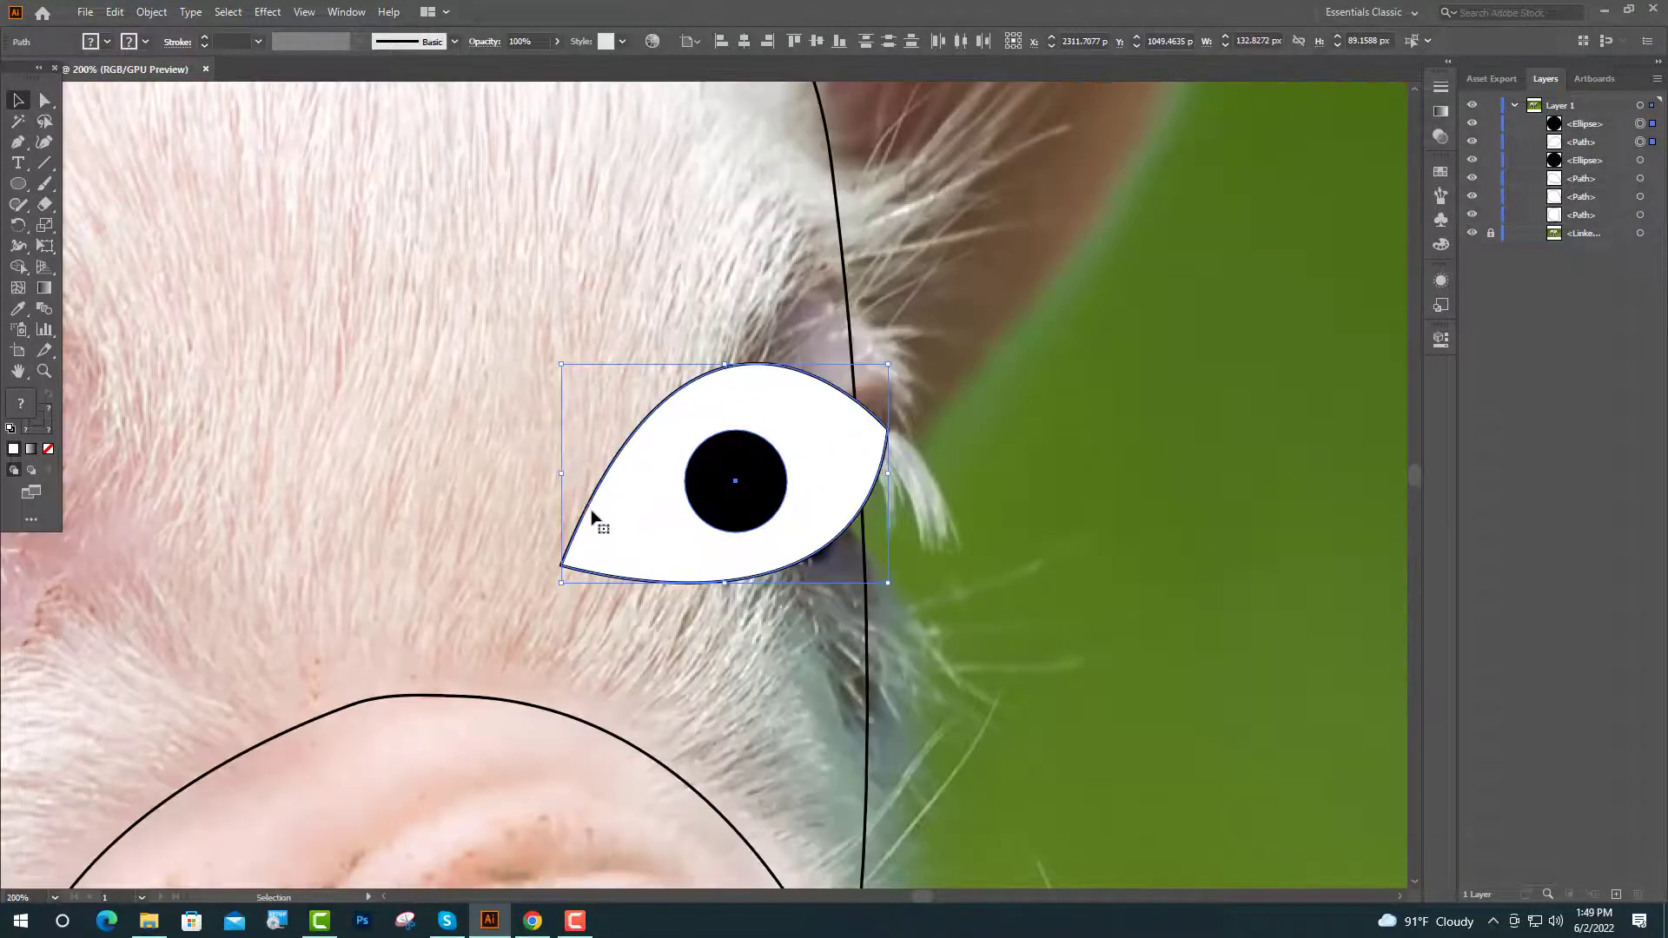
Narrow the mirrored eye to about 96 px wide, fit it to the face edge, and adjust its outer corner.
drag(563, 480, 622, 479)
drag(819, 516, 837, 501)
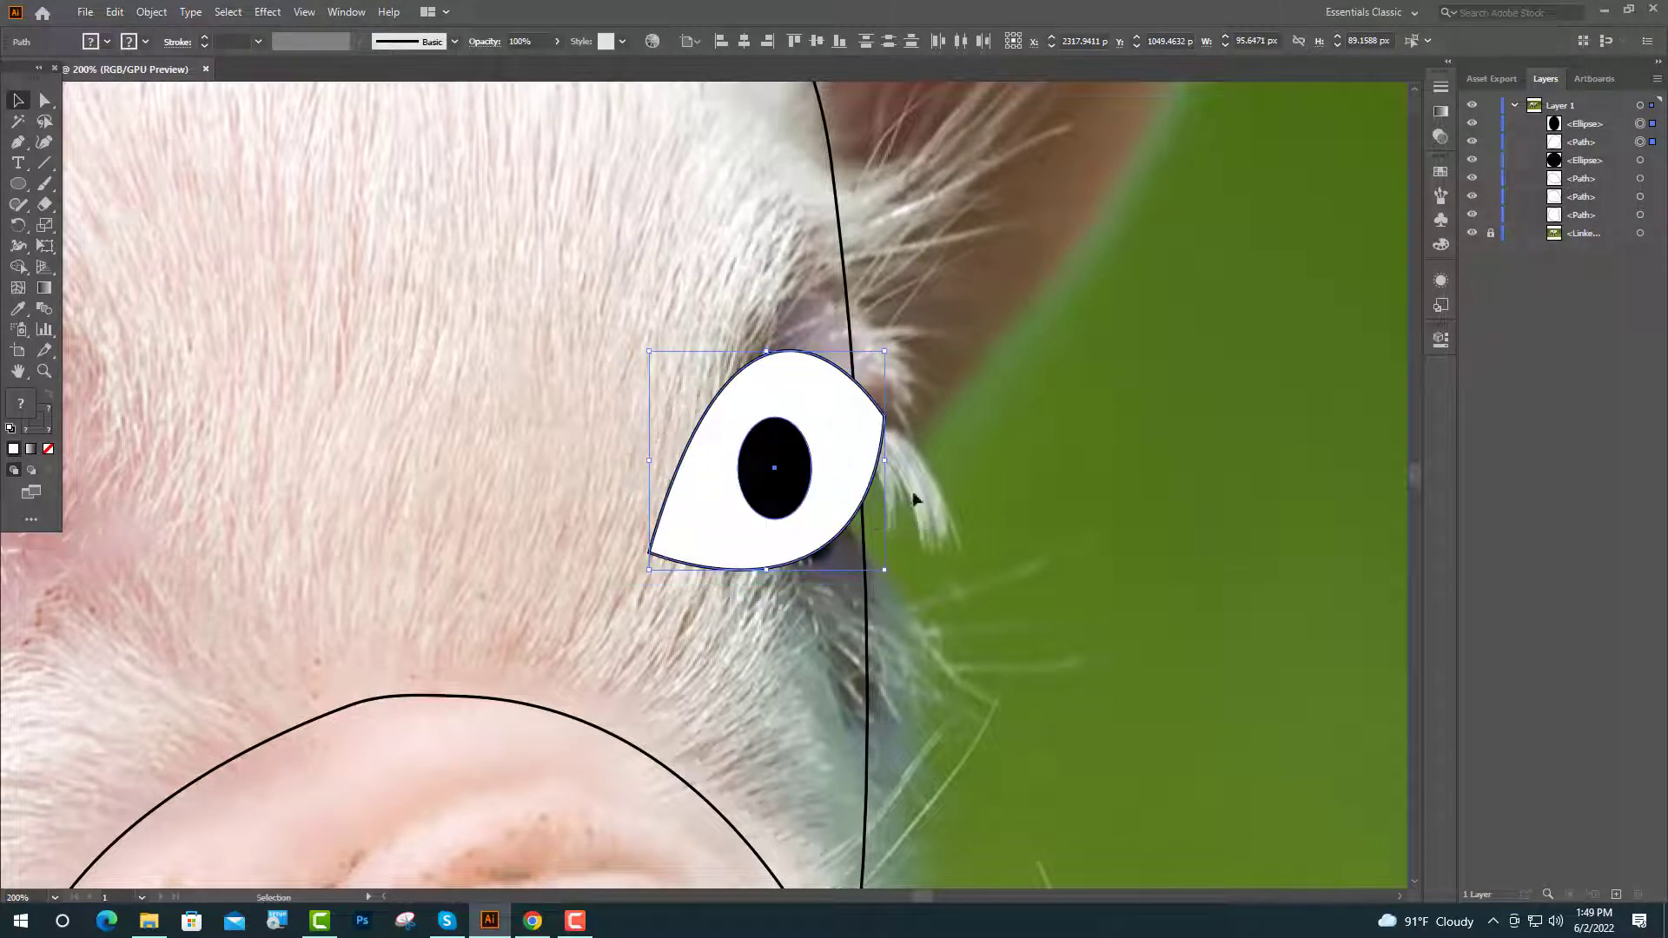
click(1018, 476)
key(a)
click(883, 418)
drag(869, 422, 768, 467)
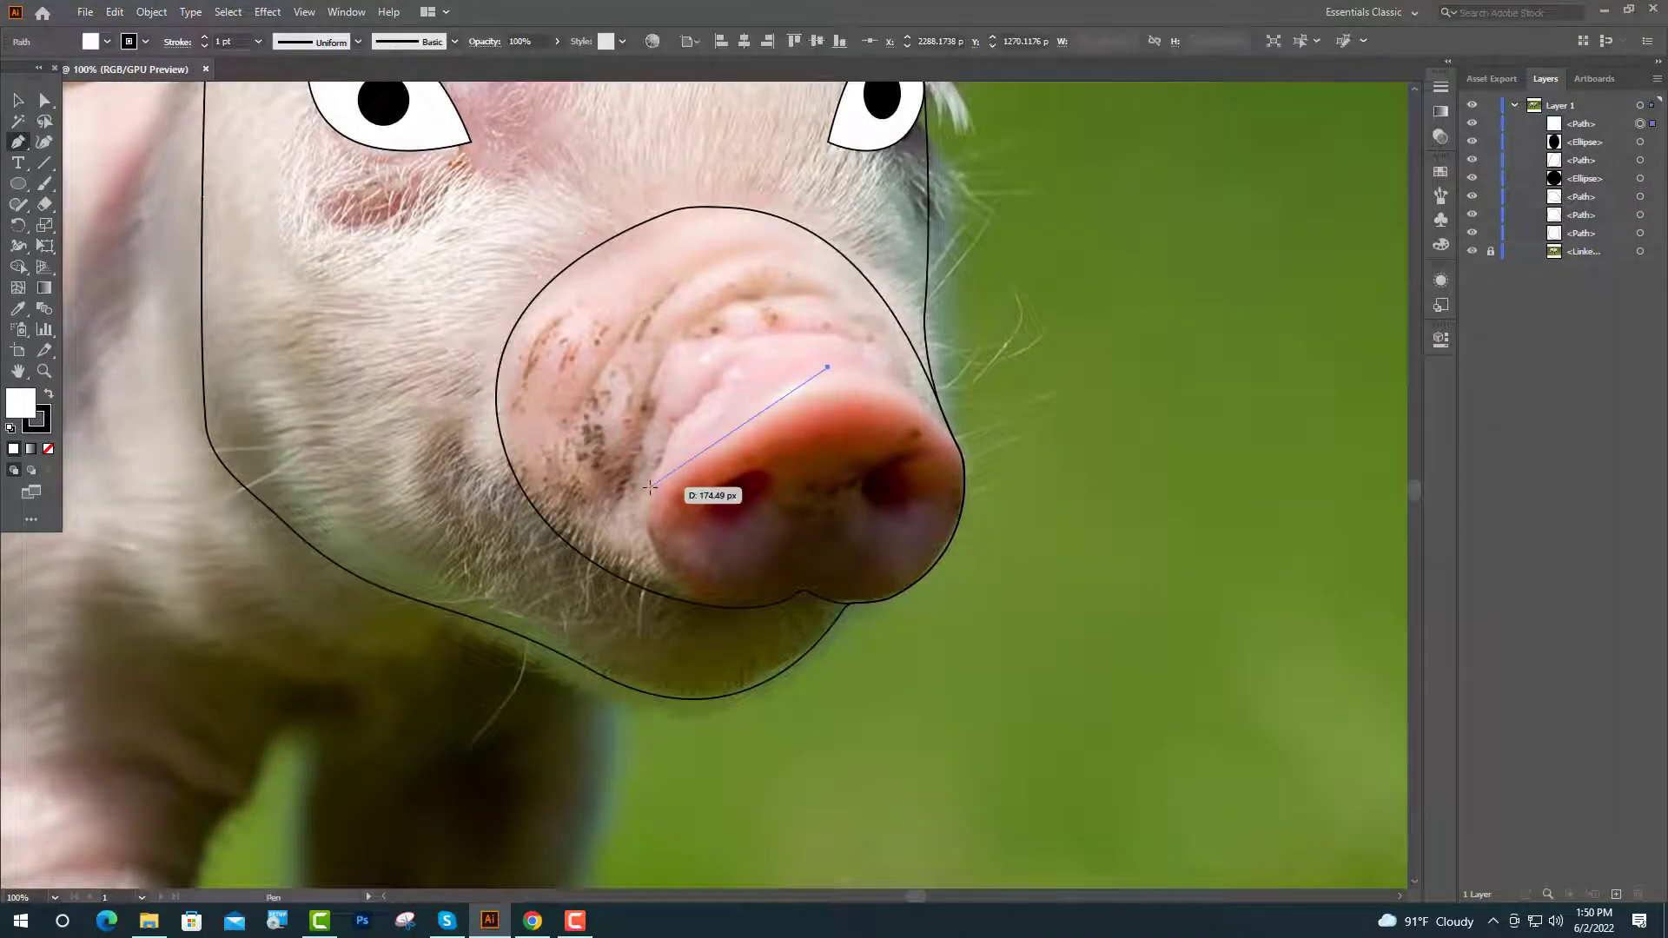
Trace the nose disc with the Pen tool from its upper edge down the inner side and along the notched underside.
drag(691, 483, 697, 561)
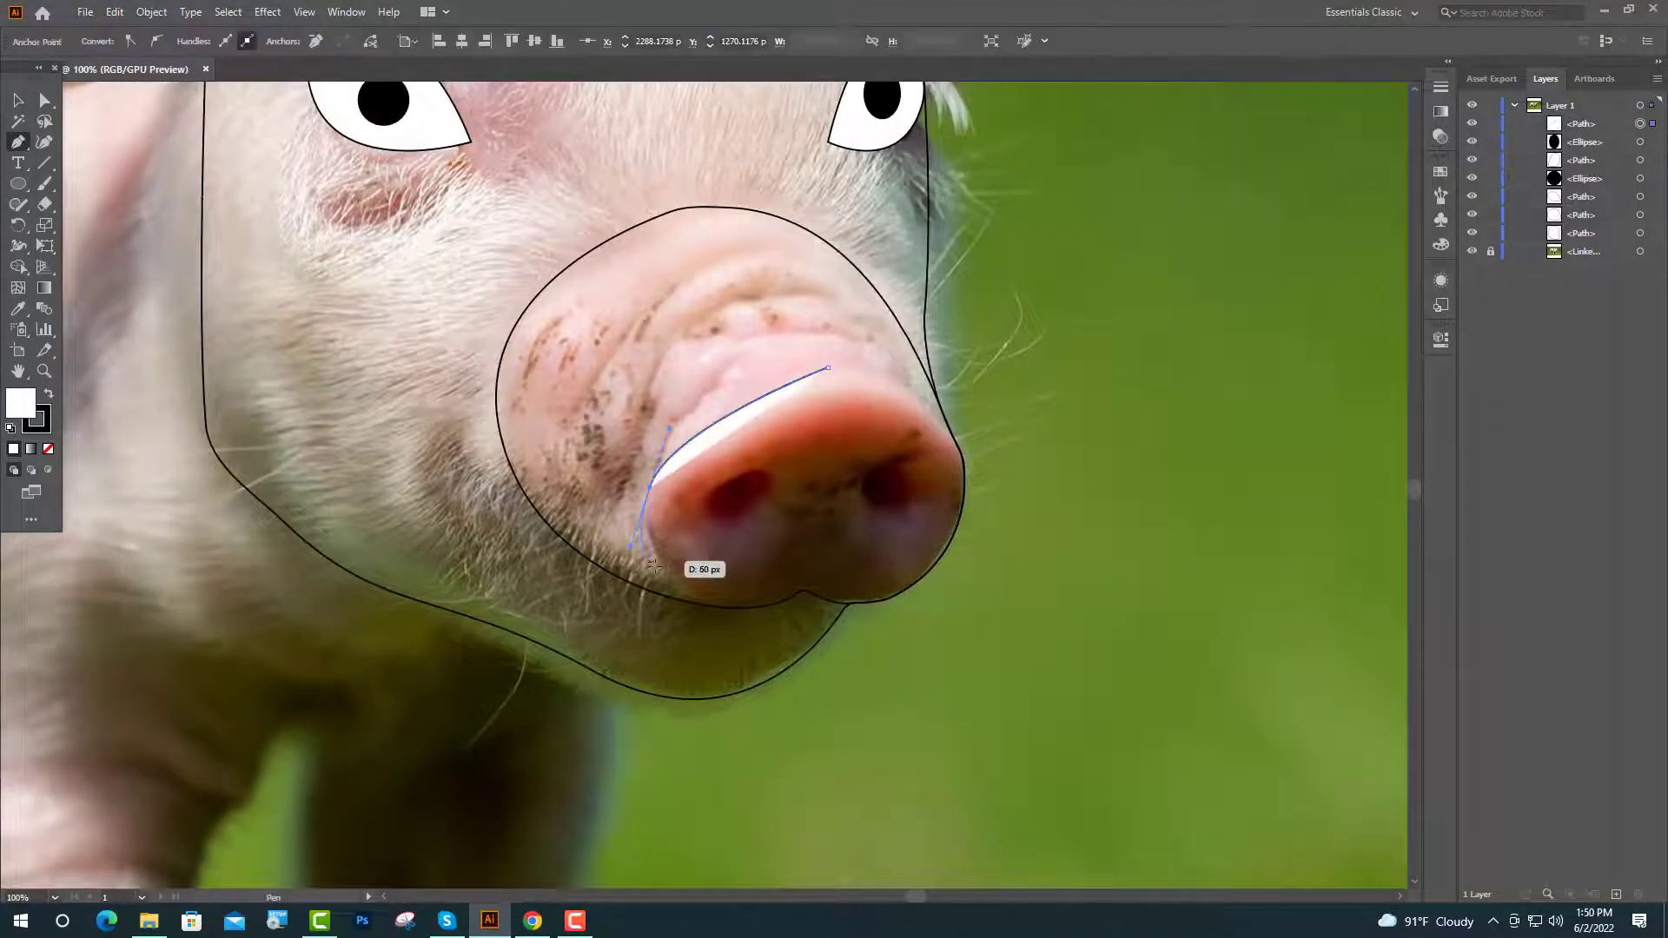
scroll(697, 562, up, 4)
drag(1033, 462, 1210, 286)
scroll(1246, 493, up, 3)
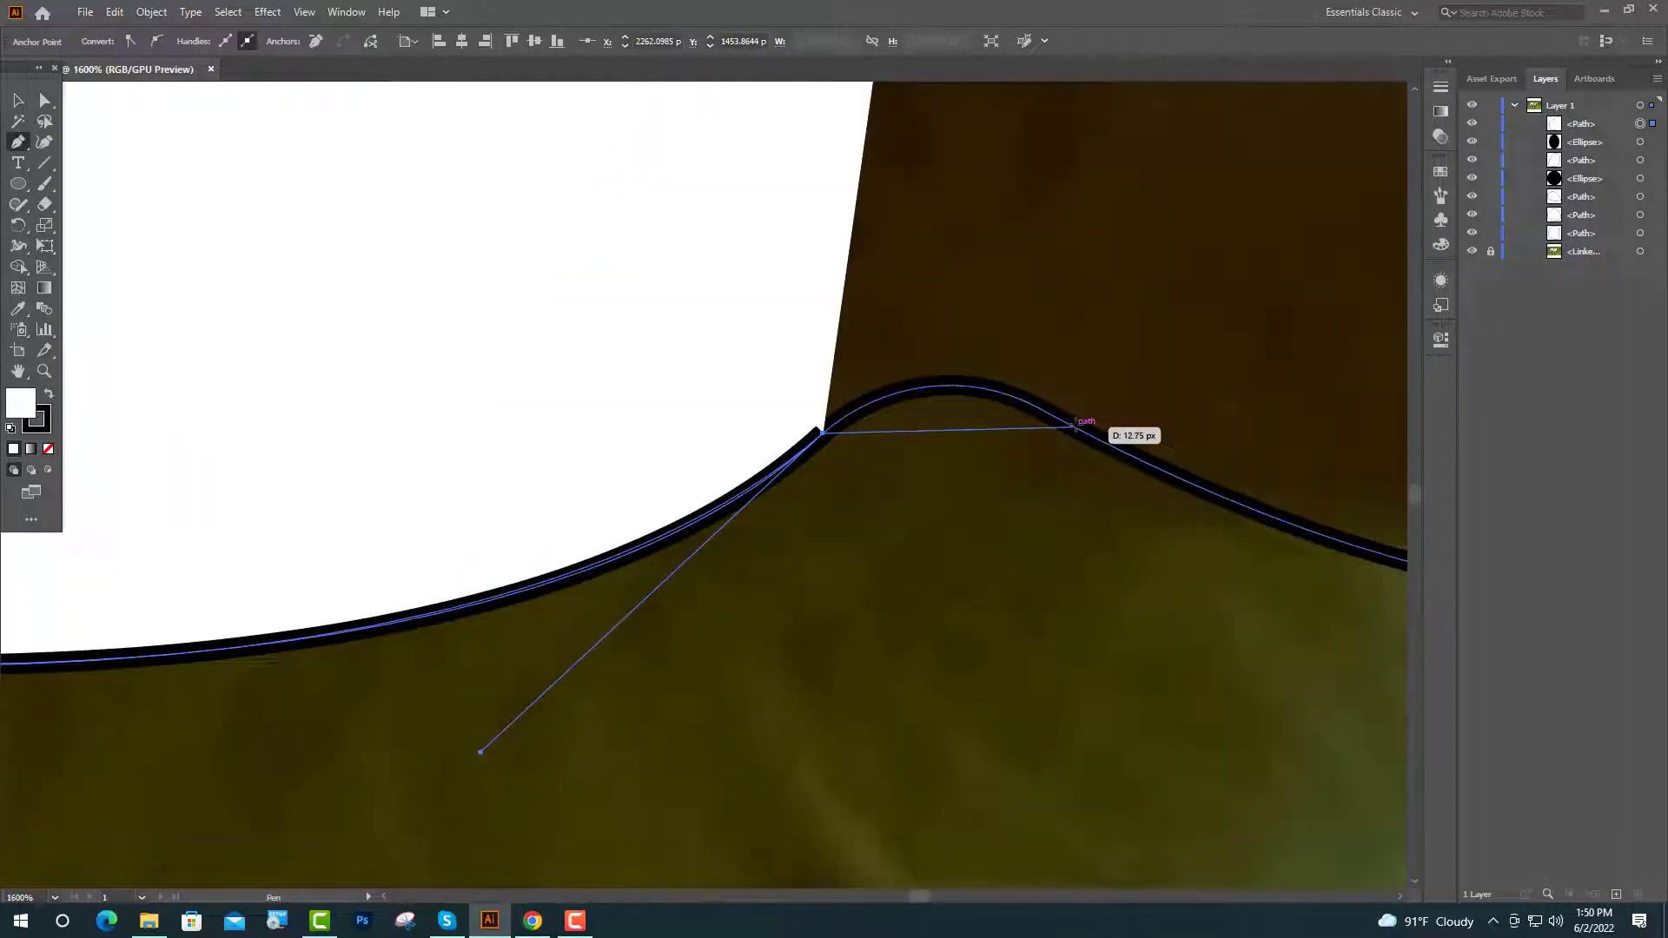
drag(1102, 445, 1251, 556)
scroll(1021, 548, down, 4)
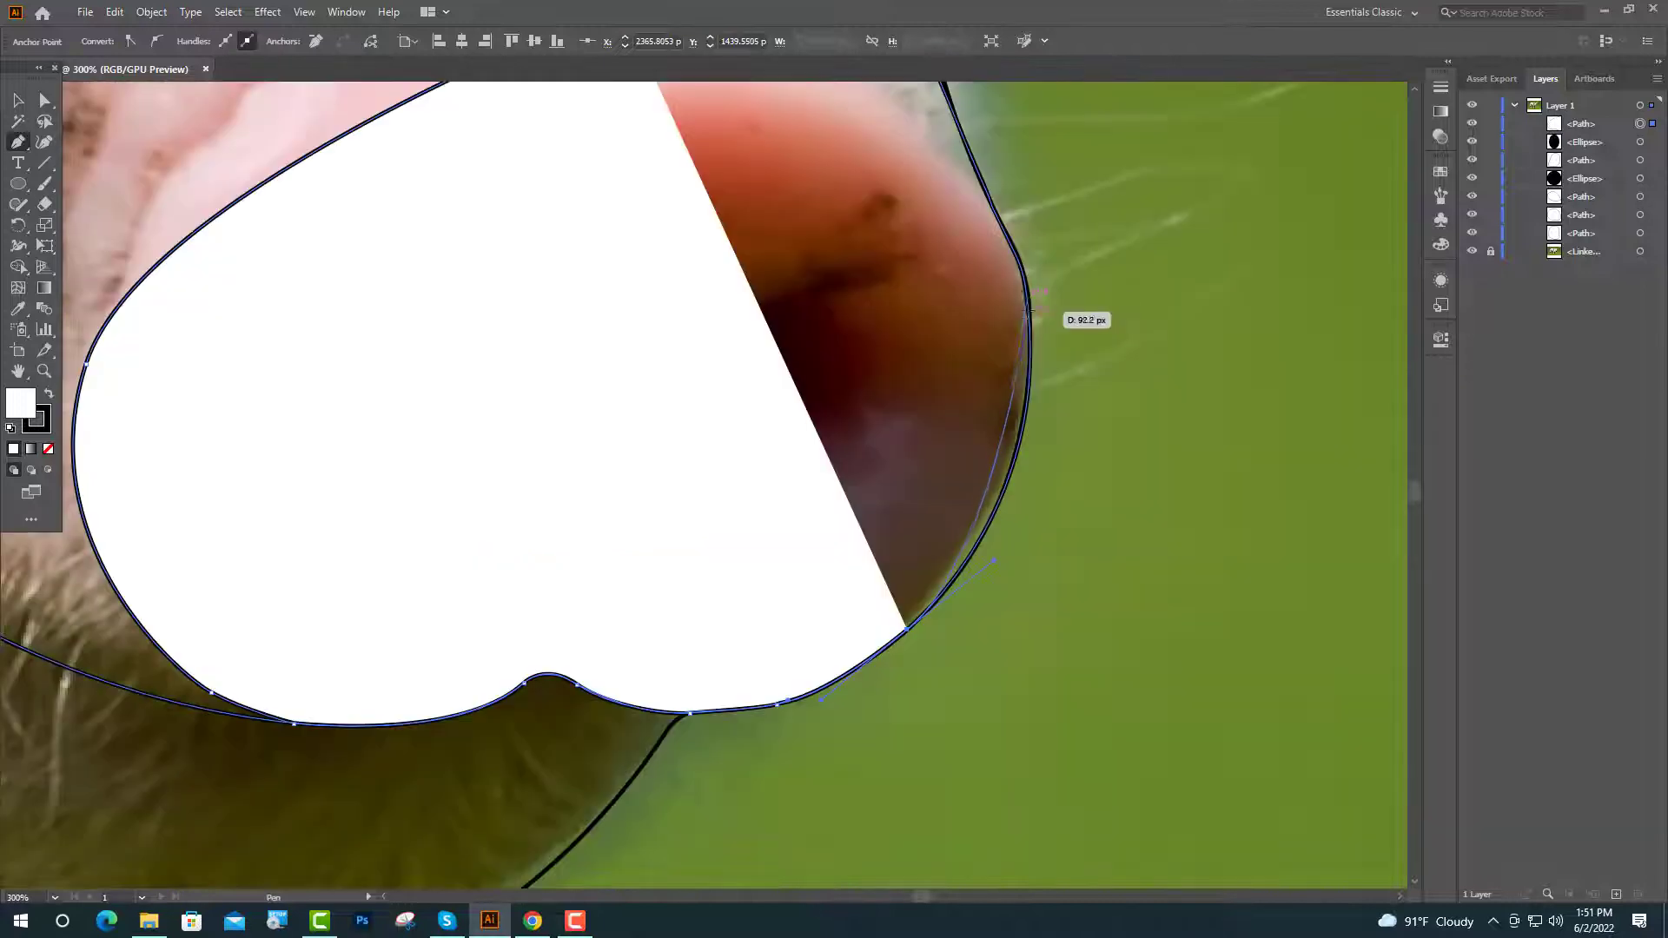
Complete the nose path up its outer side, close it, and set its fill to none.
drag(1023, 271, 999, 135)
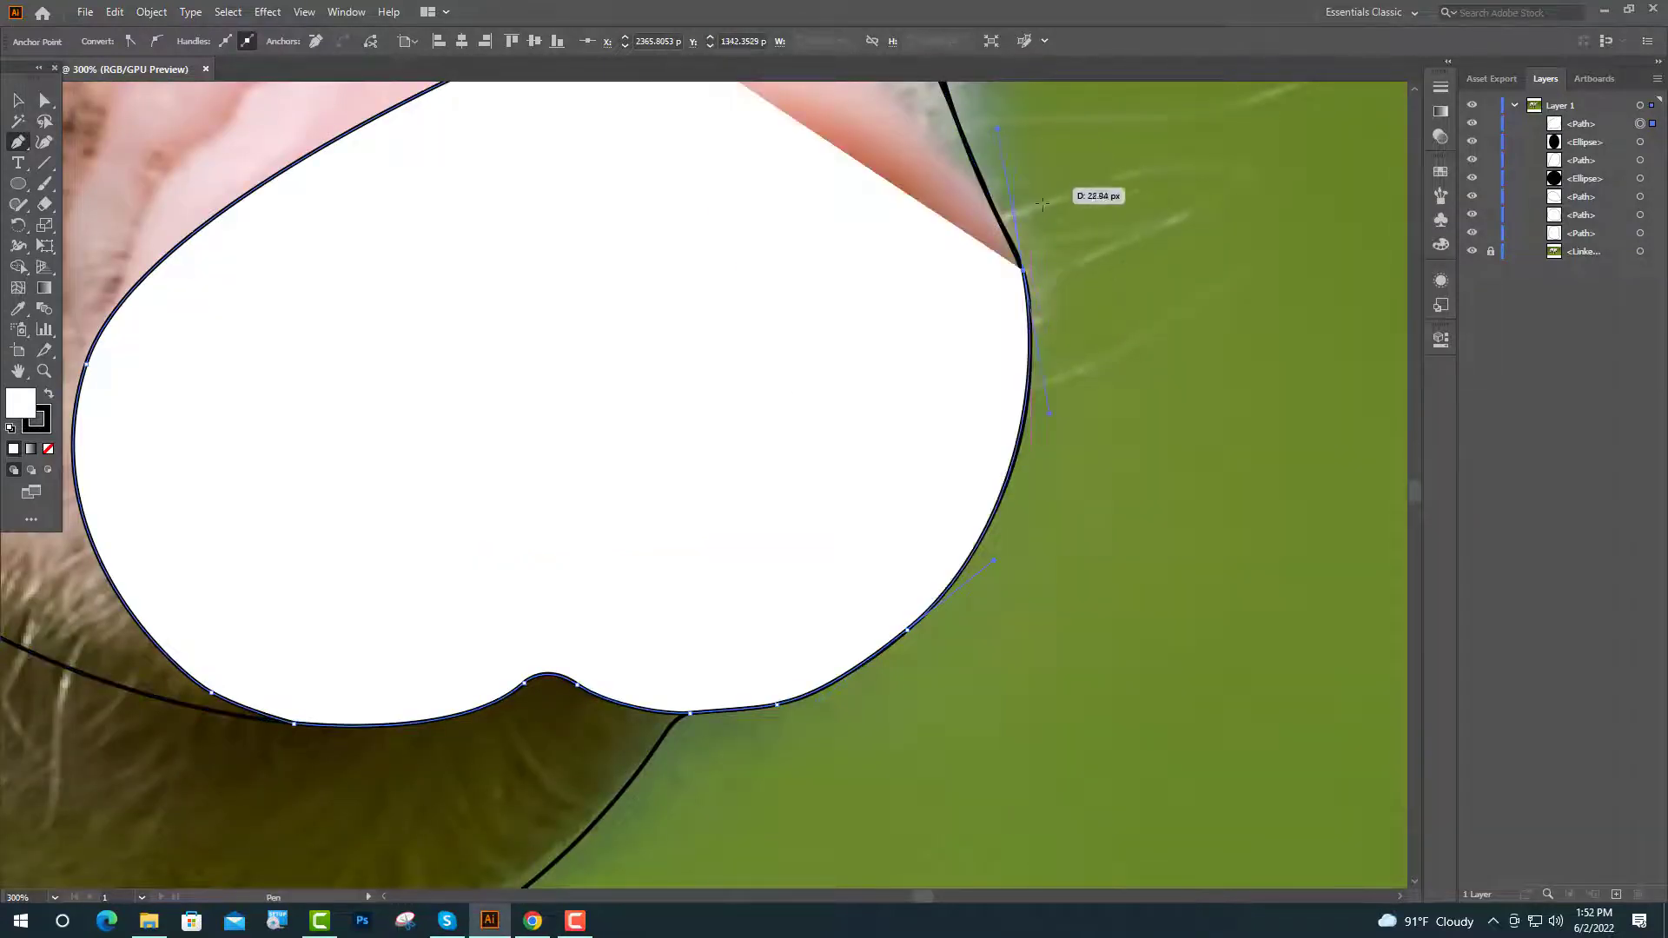
scroll(692, 346, up, 3)
drag(620, 318, 314, 292)
key(v)
scroll(710, 643, down, 4)
scroll(709, 645, up, 1)
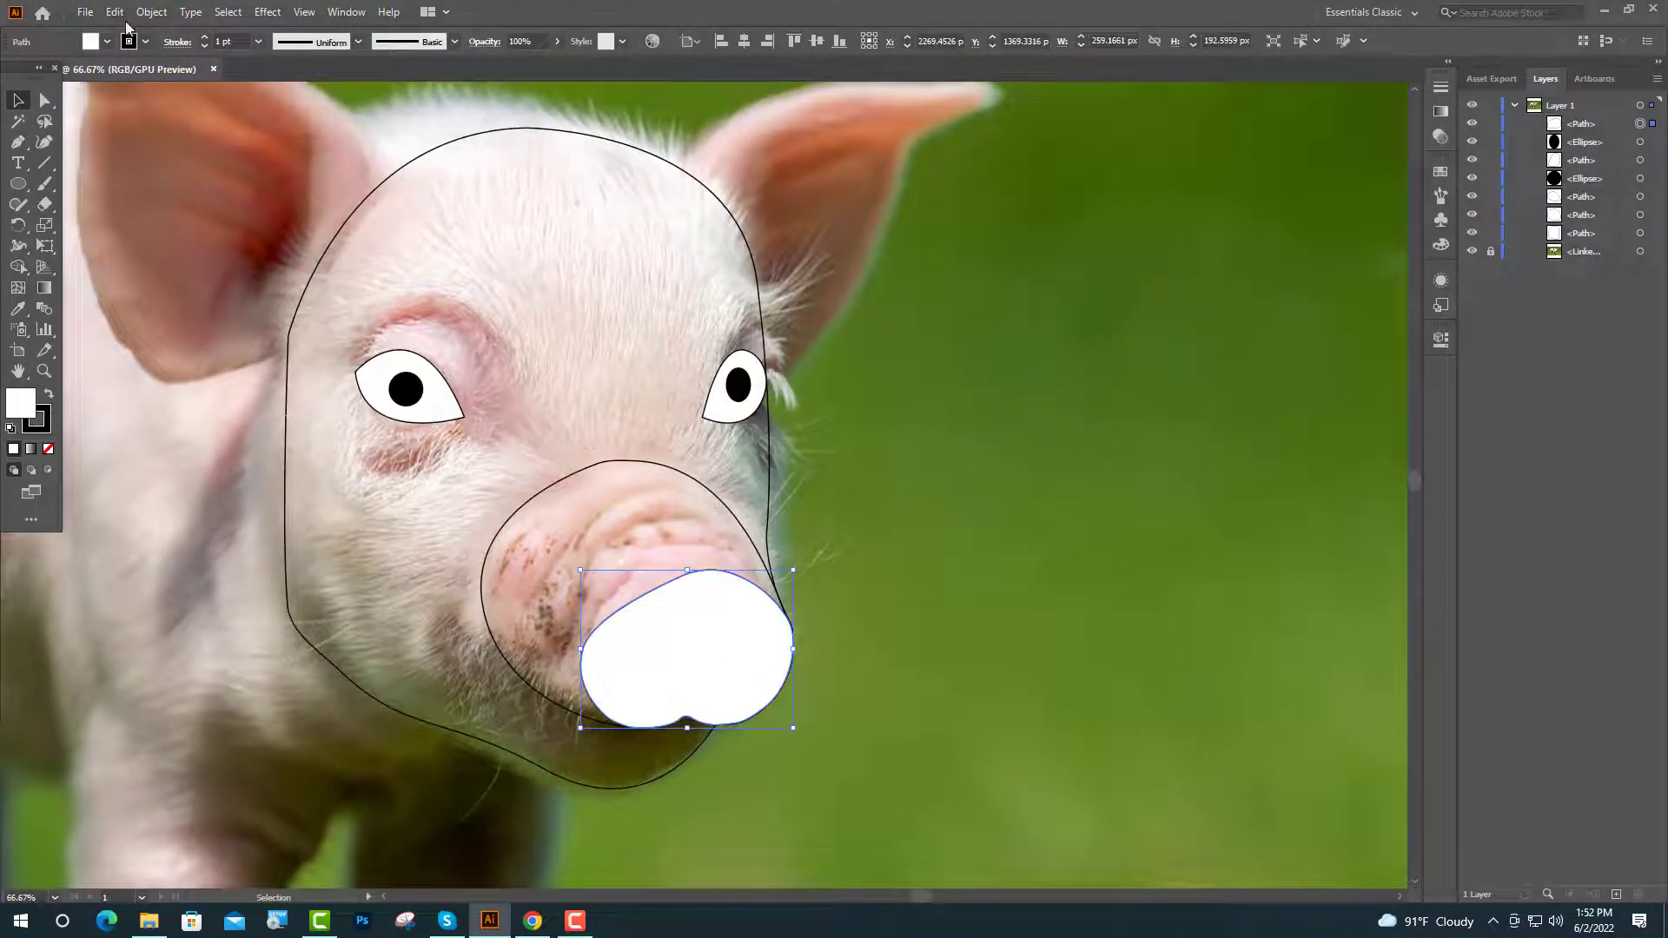
click(108, 42)
click(13, 71)
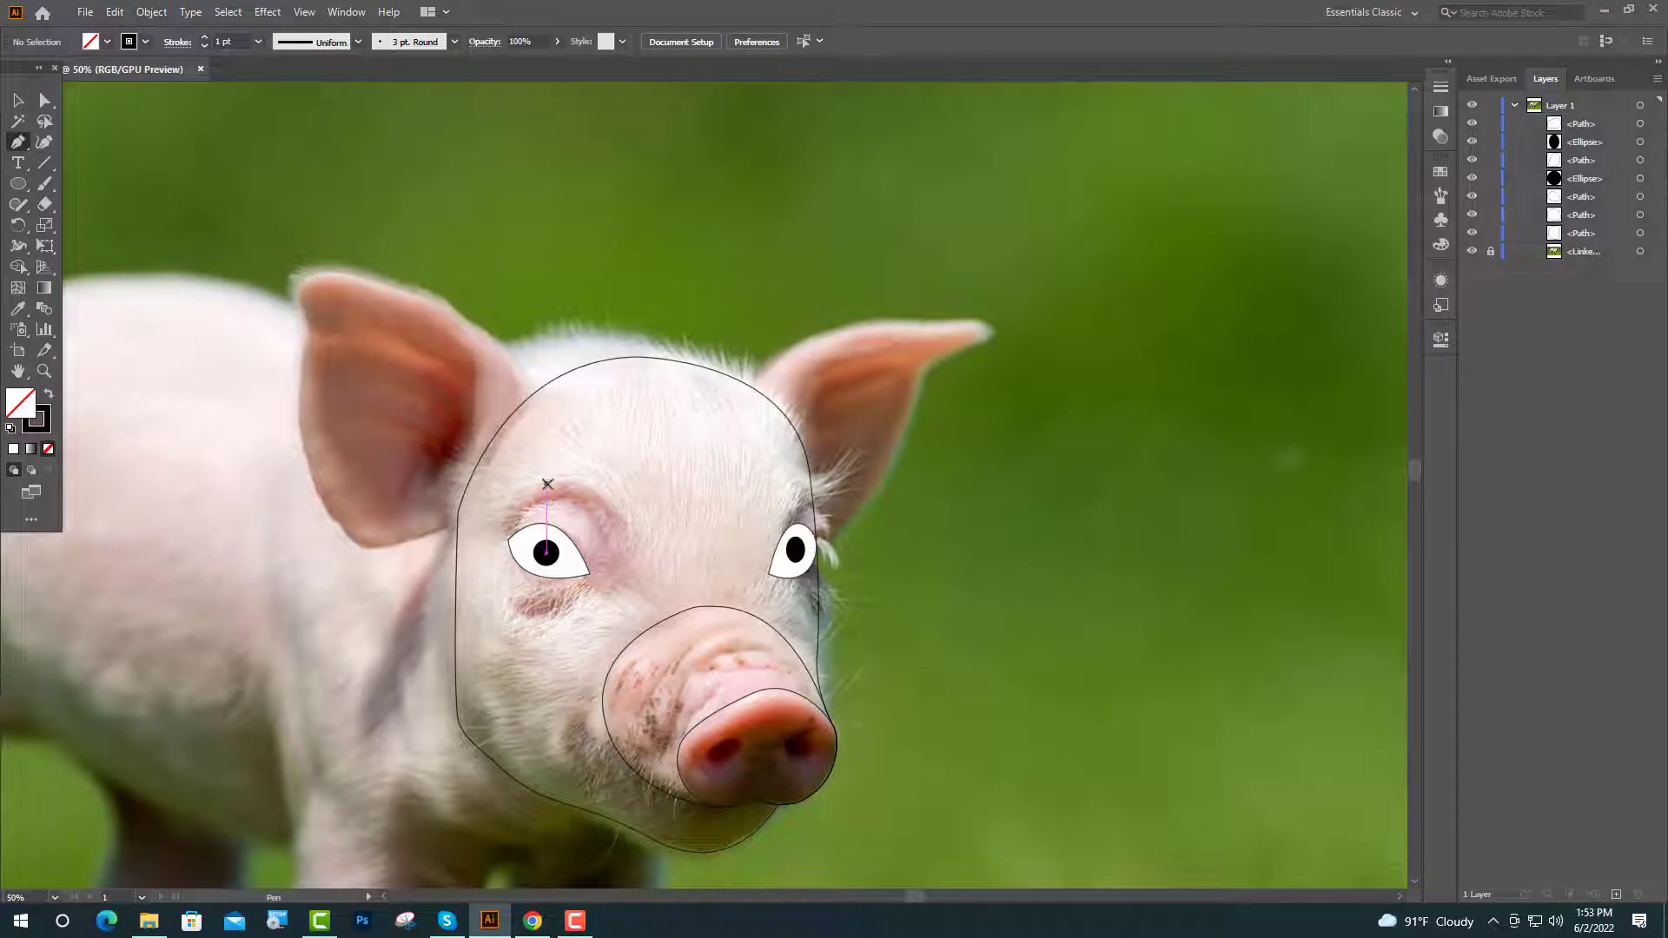
Trace the upper edge and tip of the ear on the photo's left with the Pen tool.
scroll(544, 484, up, 2)
click(524, 492)
drag(392, 371, 253, 337)
scroll(260, 341, up, 3)
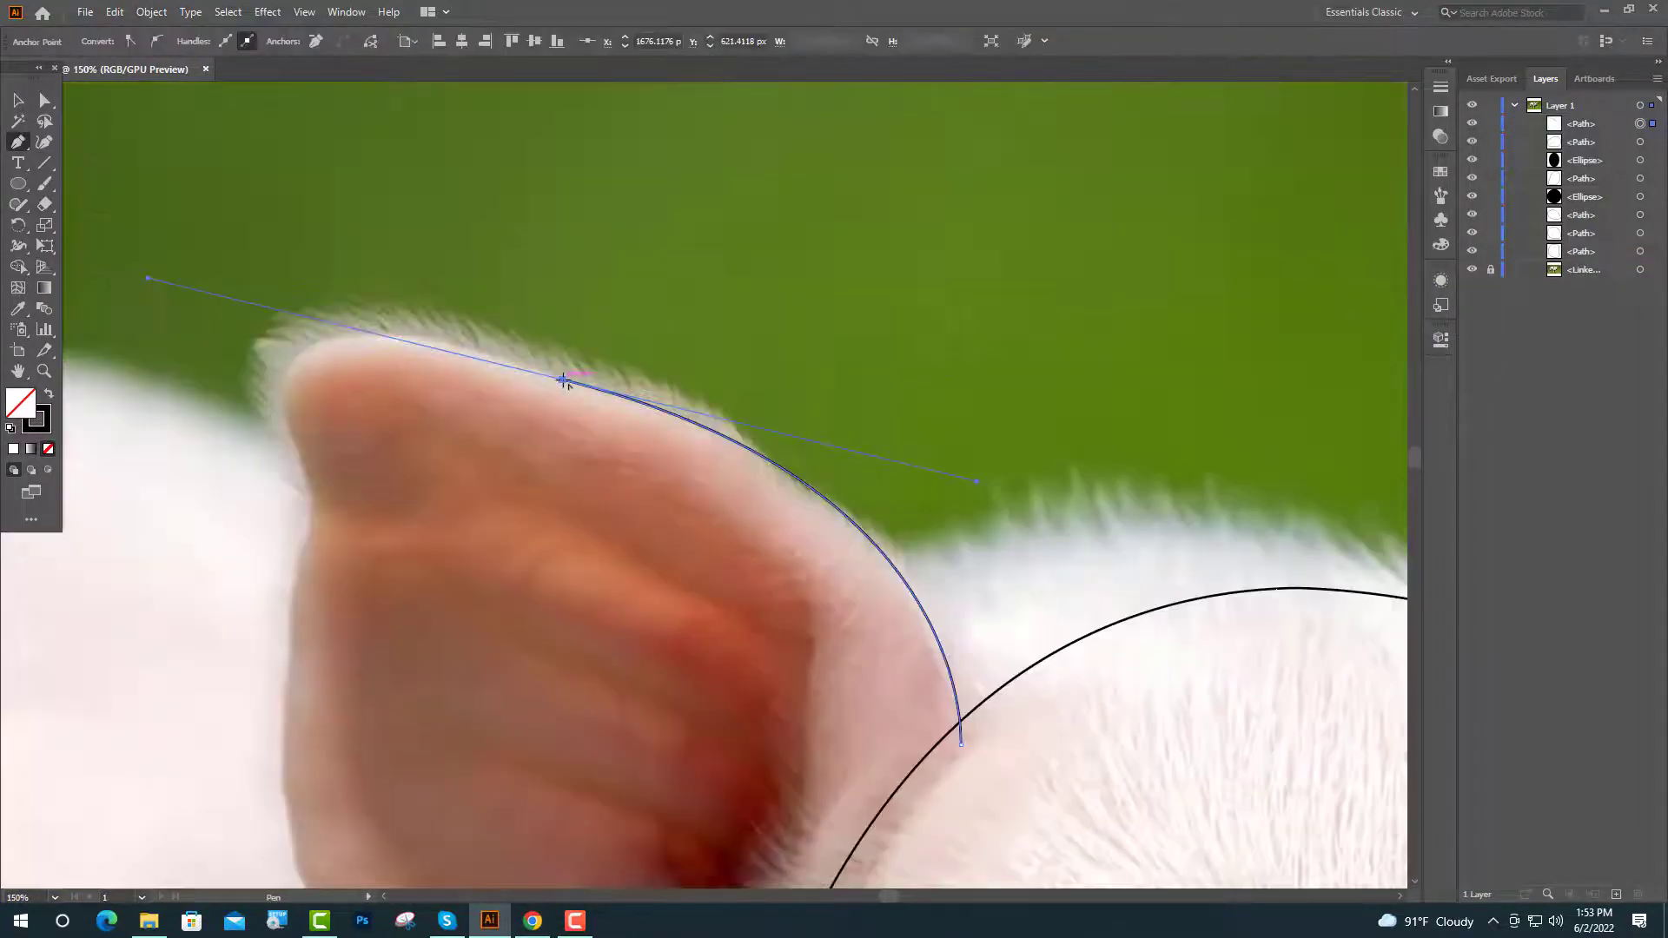
click(380, 331)
drag(311, 500, 402, 681)
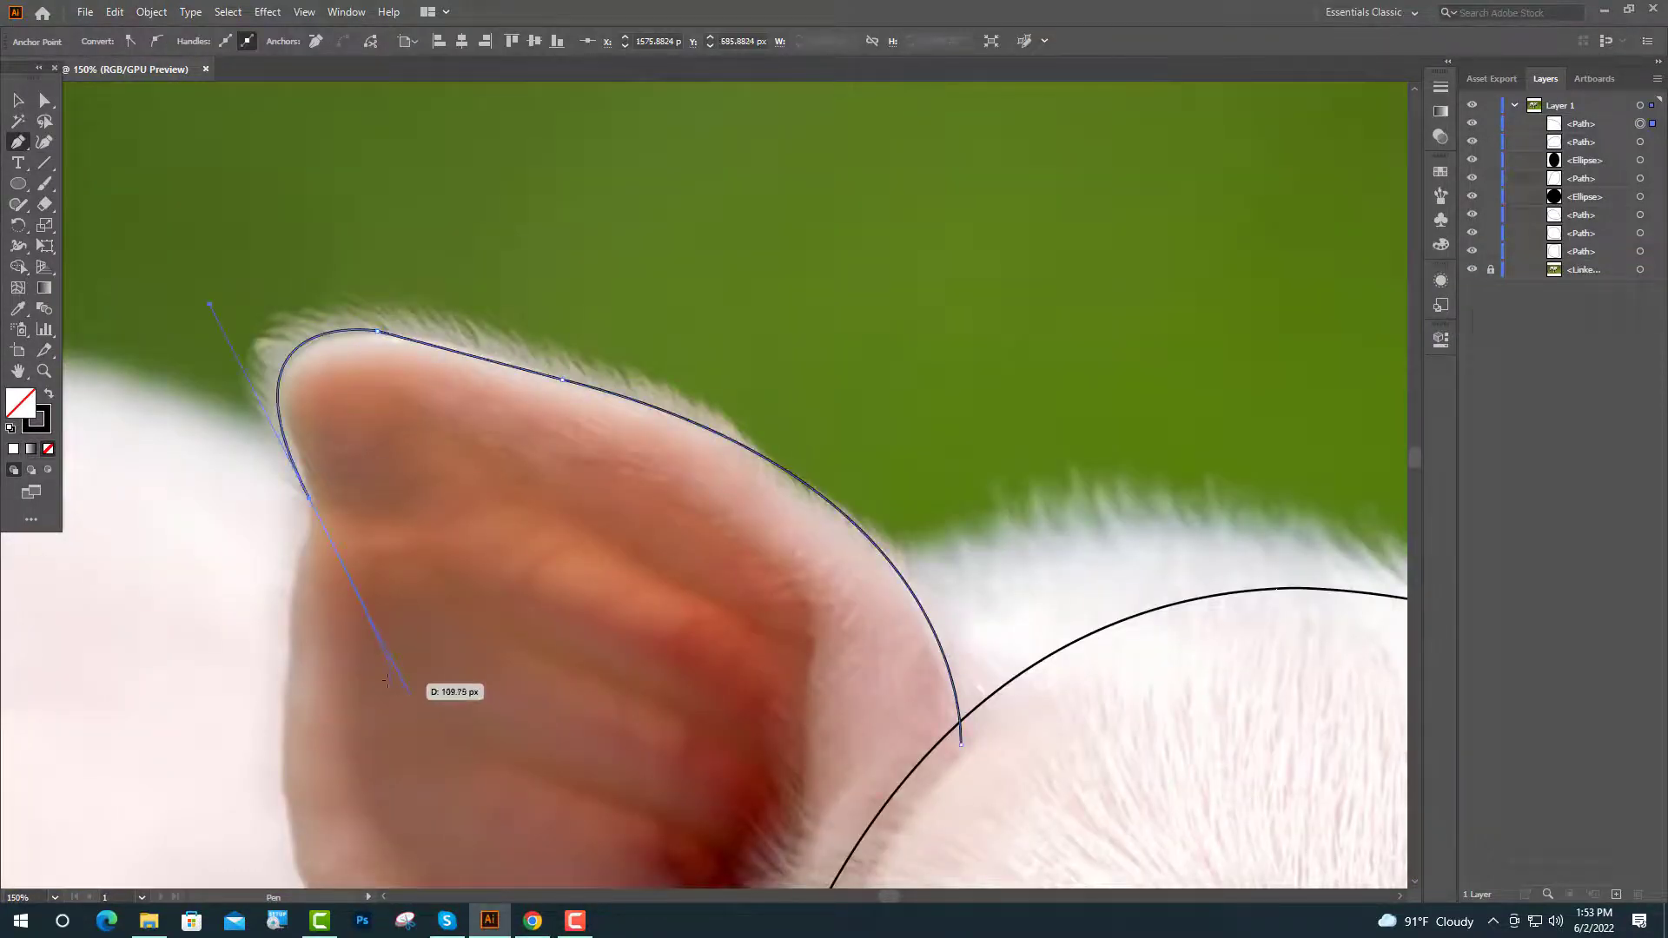
click(311, 499)
Continue the left ear path along its outer and lower edges, close it inside the head outline, and deselect it.
scroll(336, 521, down, 2)
drag(357, 738, 438, 850)
scroll(430, 847, up, 1)
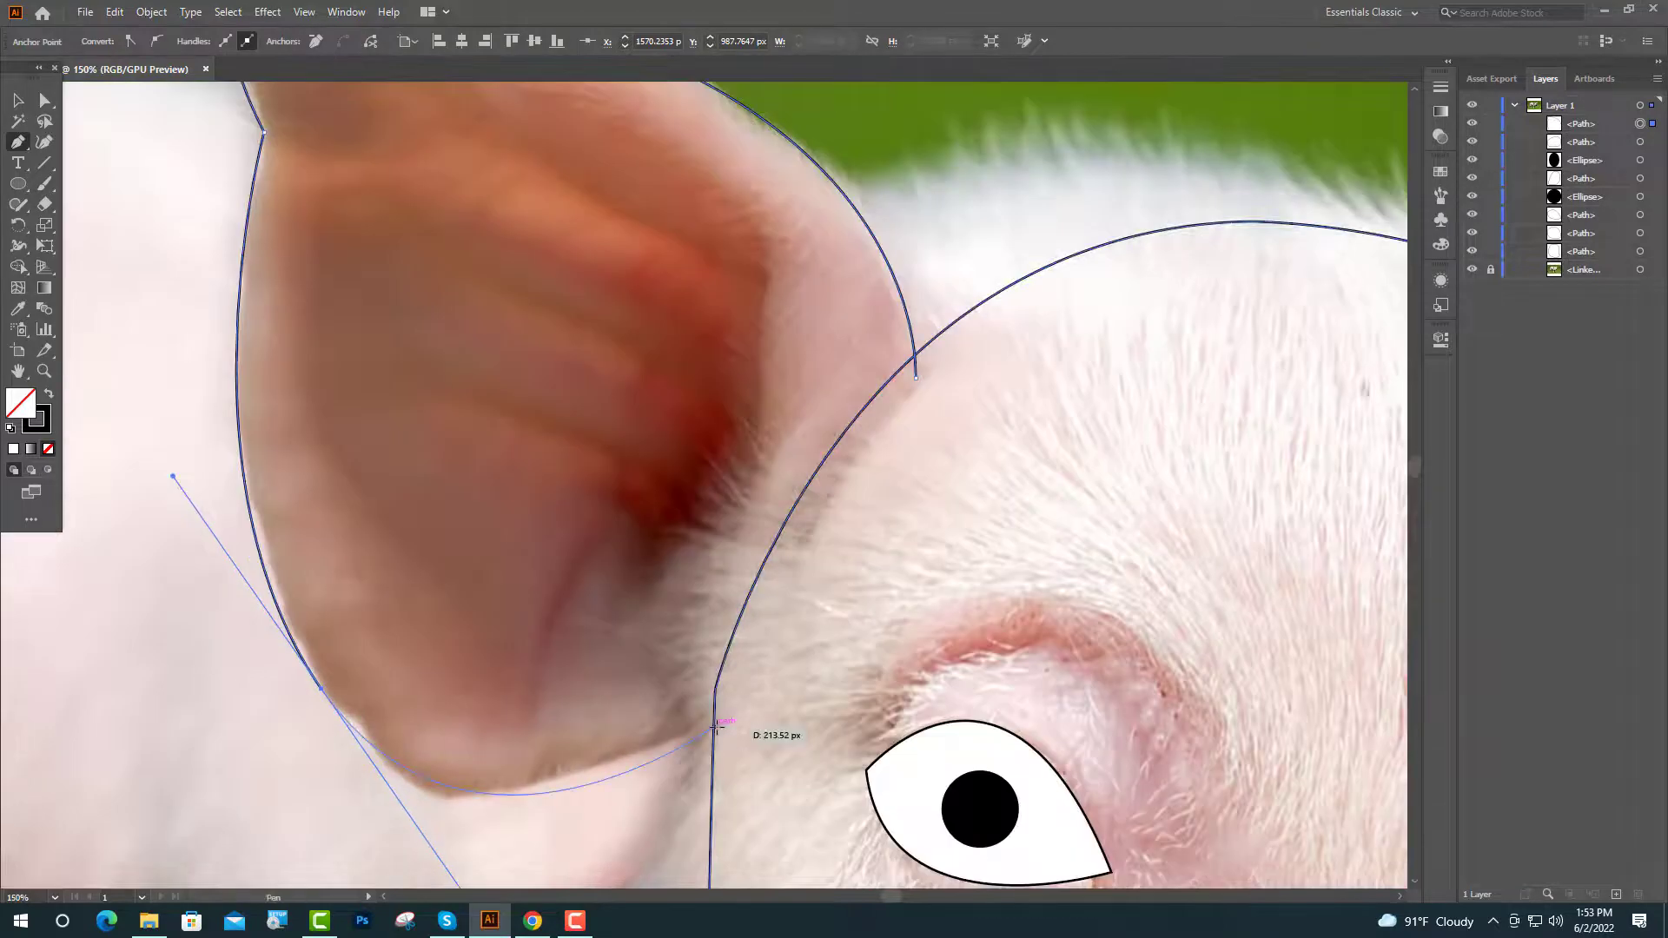
click(618, 764)
click(659, 760)
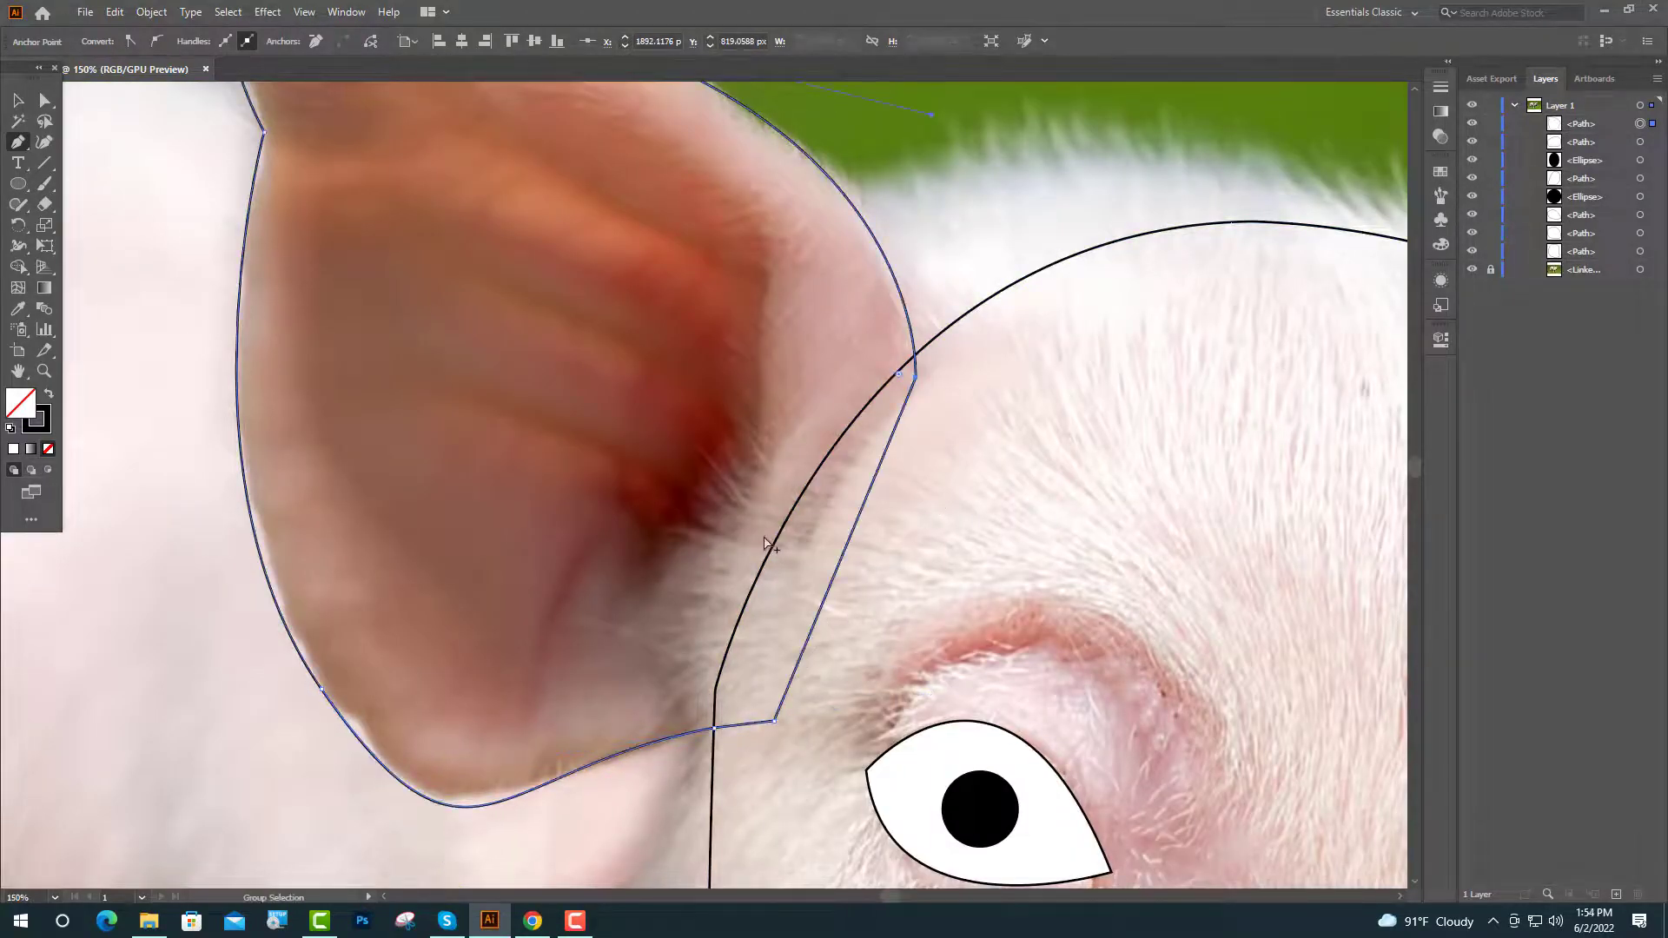
scroll(768, 544, down, 3)
ctrl+click(290, 516)
Trace the upper edge and pointed tip of the ear on the photo's right with the Pen tool.
scroll(290, 515, right, 8)
scroll(252, 478, up, 3)
click(225, 445)
drag(889, 234, 1102, 346)
click(617, 234)
scroll(619, 237, up, 1)
drag(764, 373, 619, 440)
scroll(542, 652, down, 2)
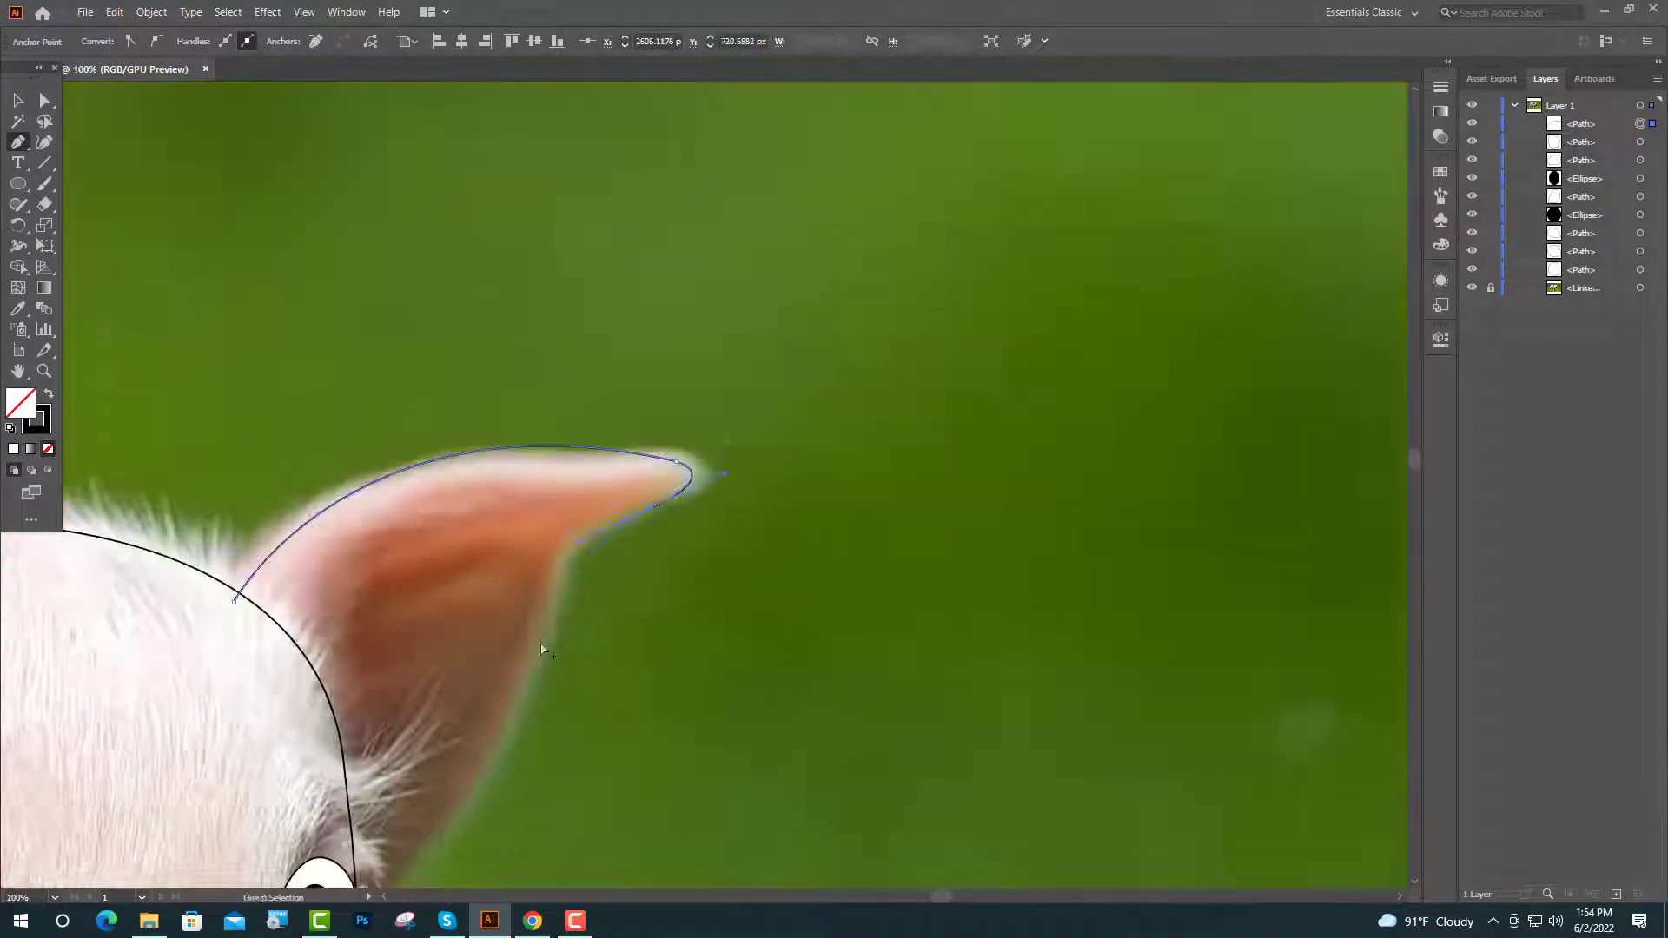
Continue the right ear path down its outer edge to the eye and close it at the head.
scroll(540, 638, down, 2)
drag(535, 578, 514, 623)
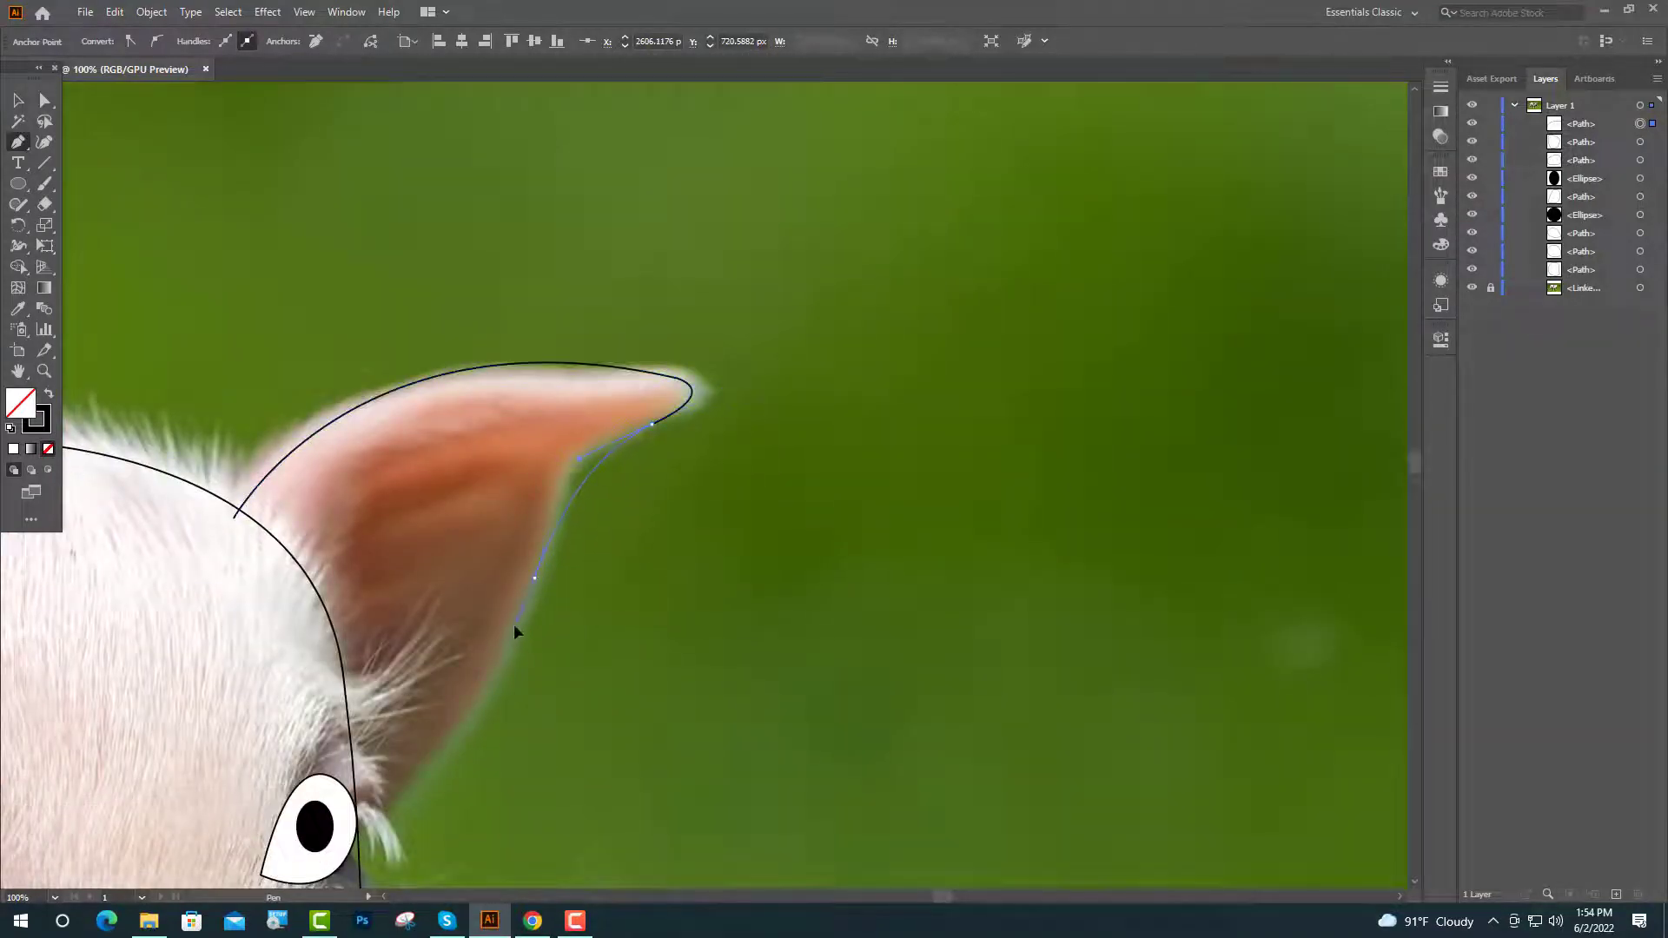
click(371, 816)
scroll(613, 544, down, 1)
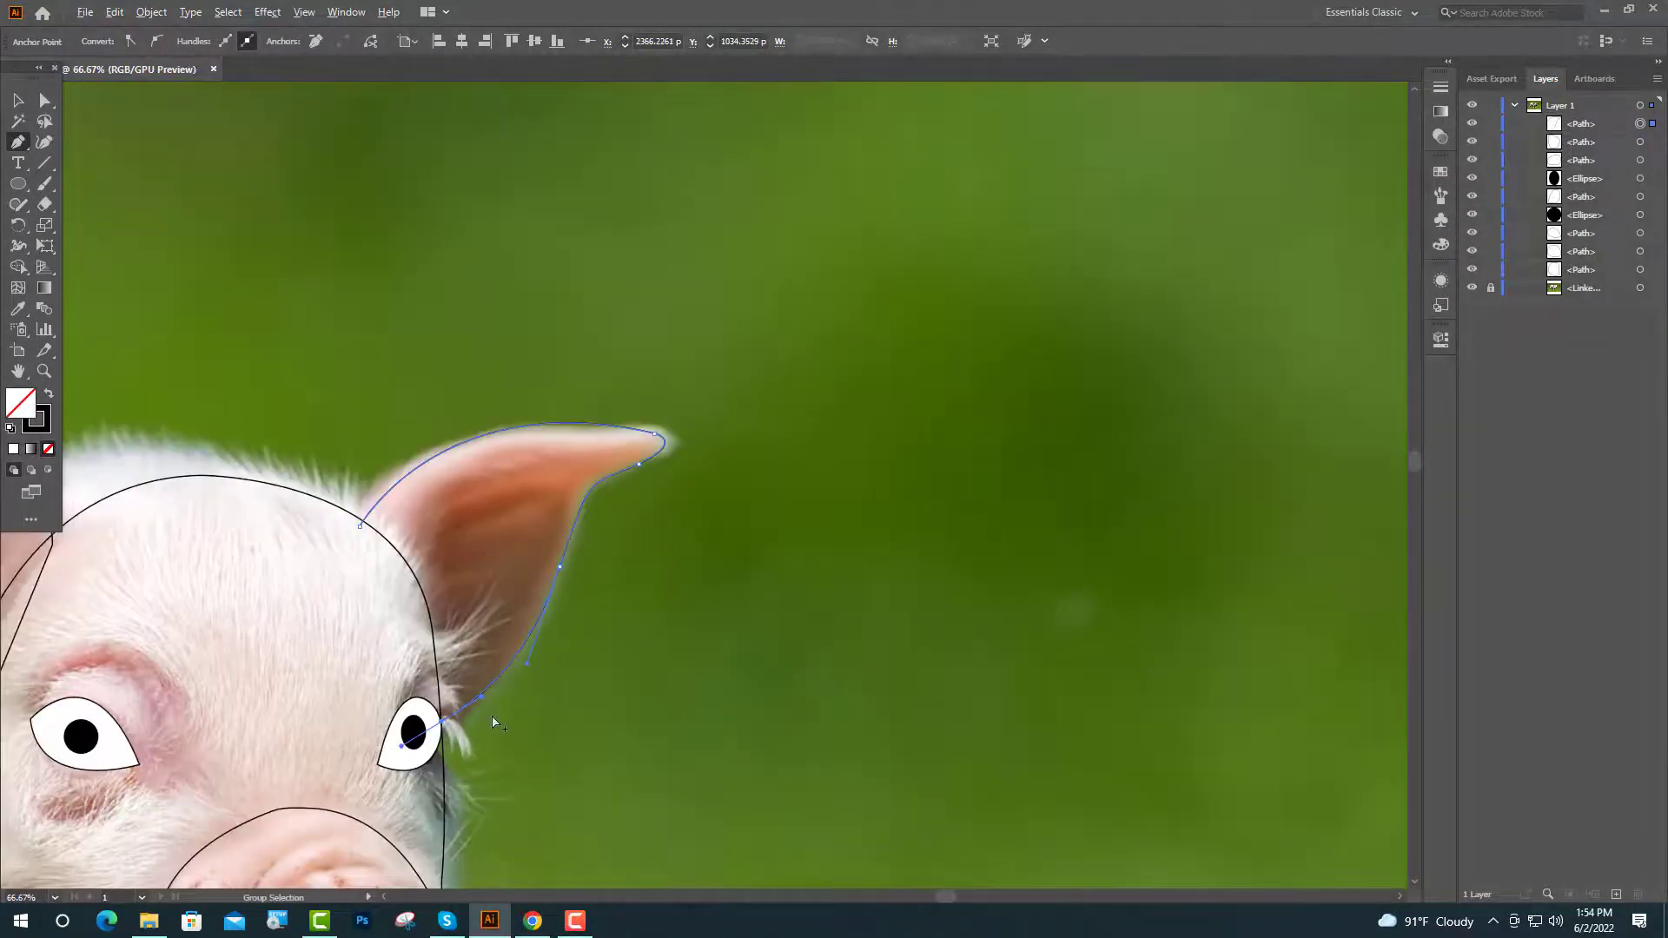
click(360, 525)
click(18, 101)
Fill the ear shape on the photo's left with a medium brown swatch.
scroll(893, 445, down, 2)
click(454, 453)
click(1440, 172)
scroll(1305, 249, down, 4)
click(1304, 244)
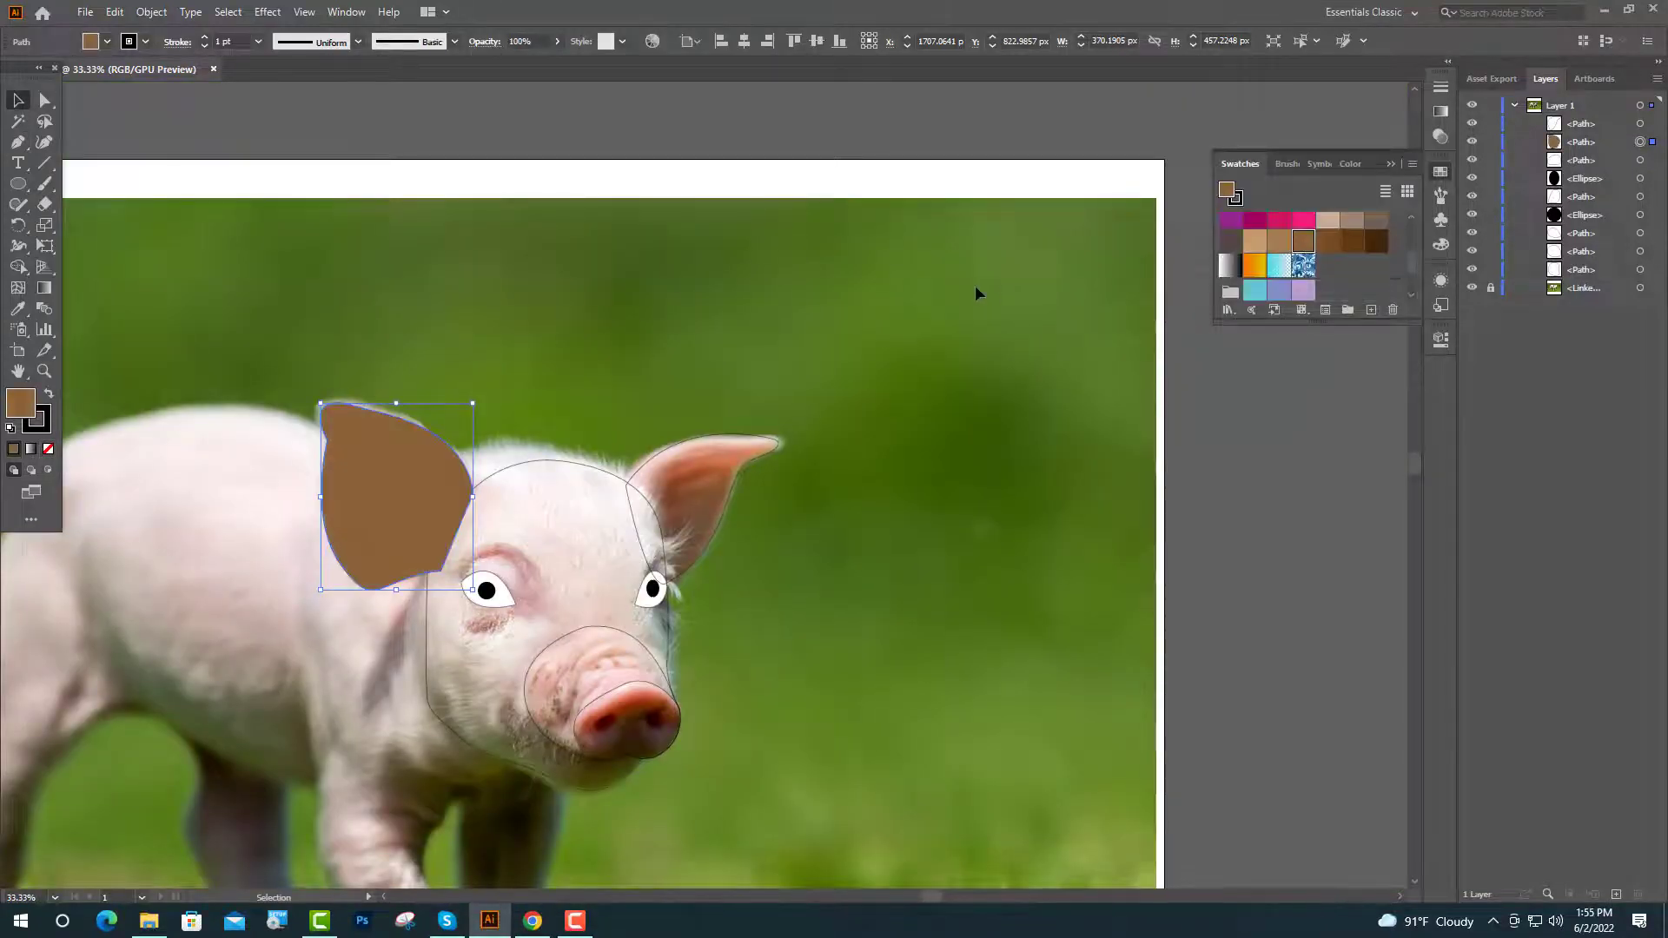
Make a smaller copy of the left ear inside it and fill the copy with dark brown.
scroll(371, 475, up, 2)
drag(406, 499, 406, 467)
shift+drag(574, 301, 555, 324)
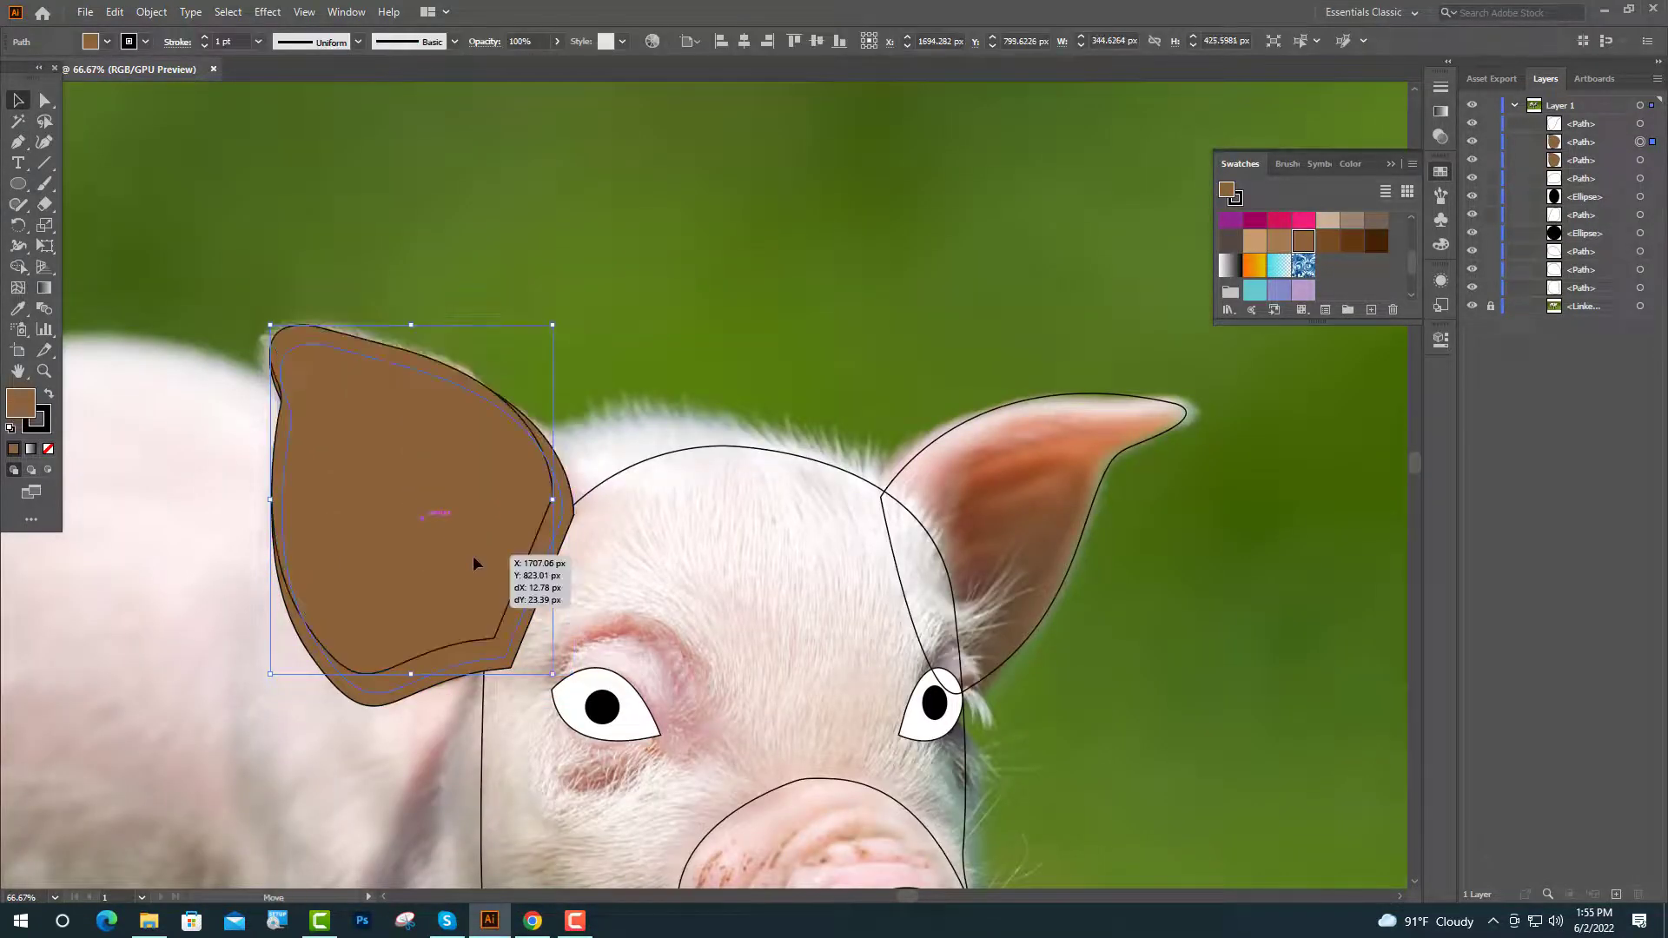
drag(472, 555, 483, 581)
scroll(532, 487, down, 1)
click(1351, 241)
scroll(369, 561, down, 1)
click(608, 287)
Fill the ear shape on the photo's right with the same medium brown swatch.
click(737, 380)
scroll(1306, 246, down, 4)
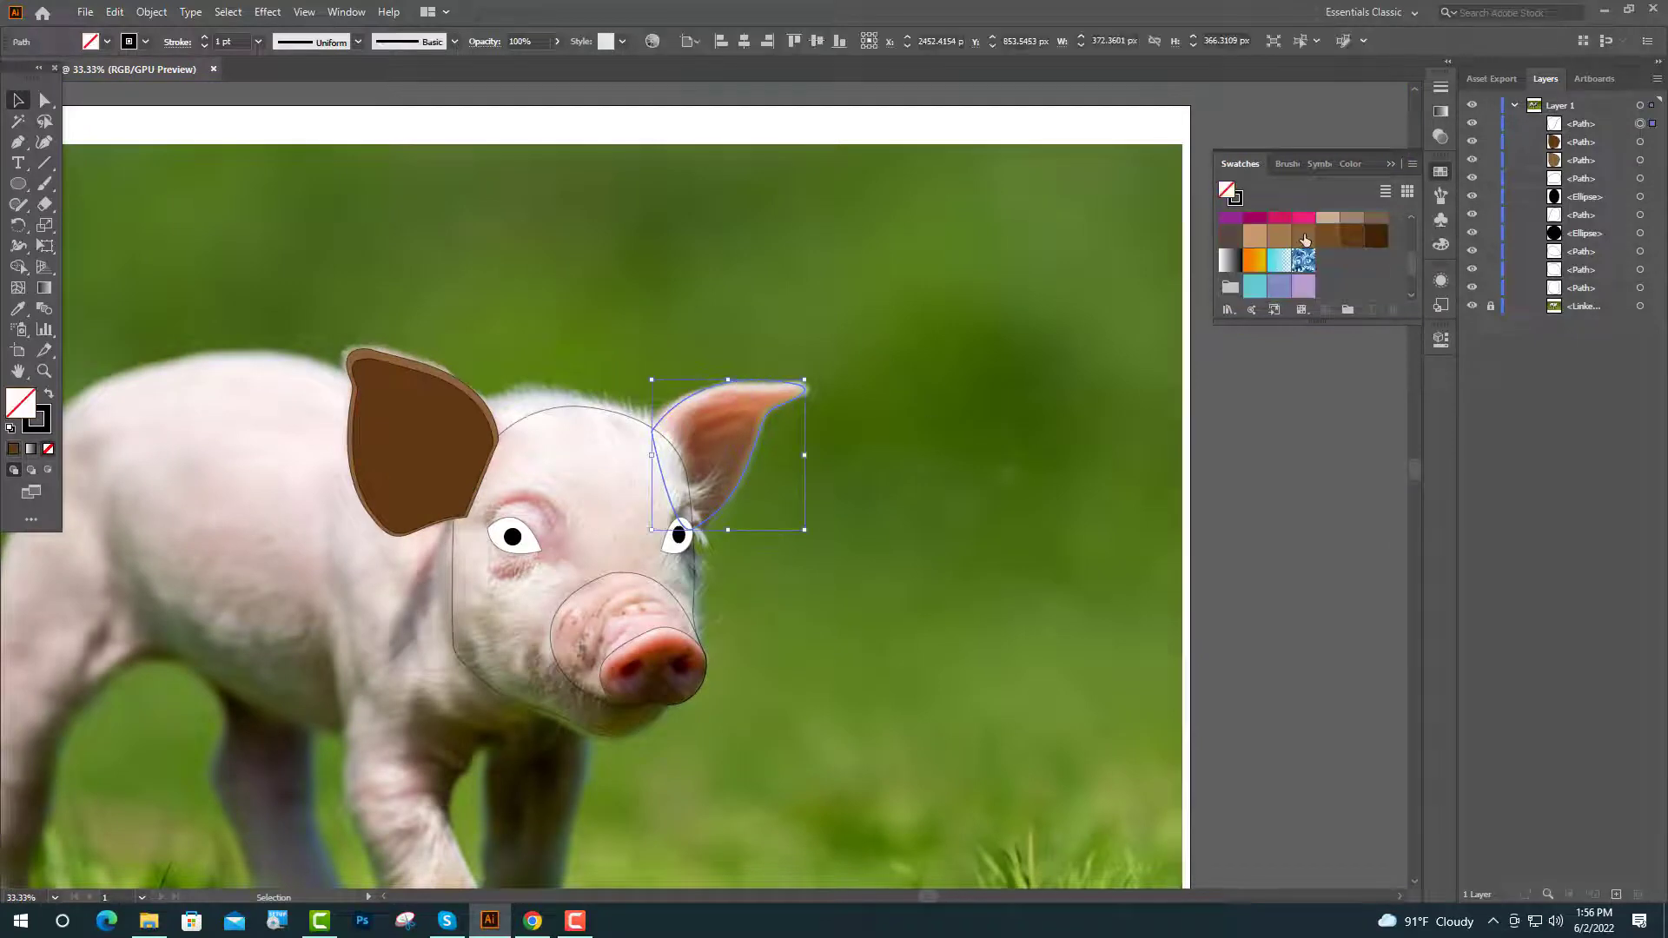
click(1305, 239)
Make a smaller dark brown copy of the right ear inside it, adjusting its corner points to fit the outer ear.
scroll(739, 438, up, 4)
alt+drag(788, 367, 787, 350)
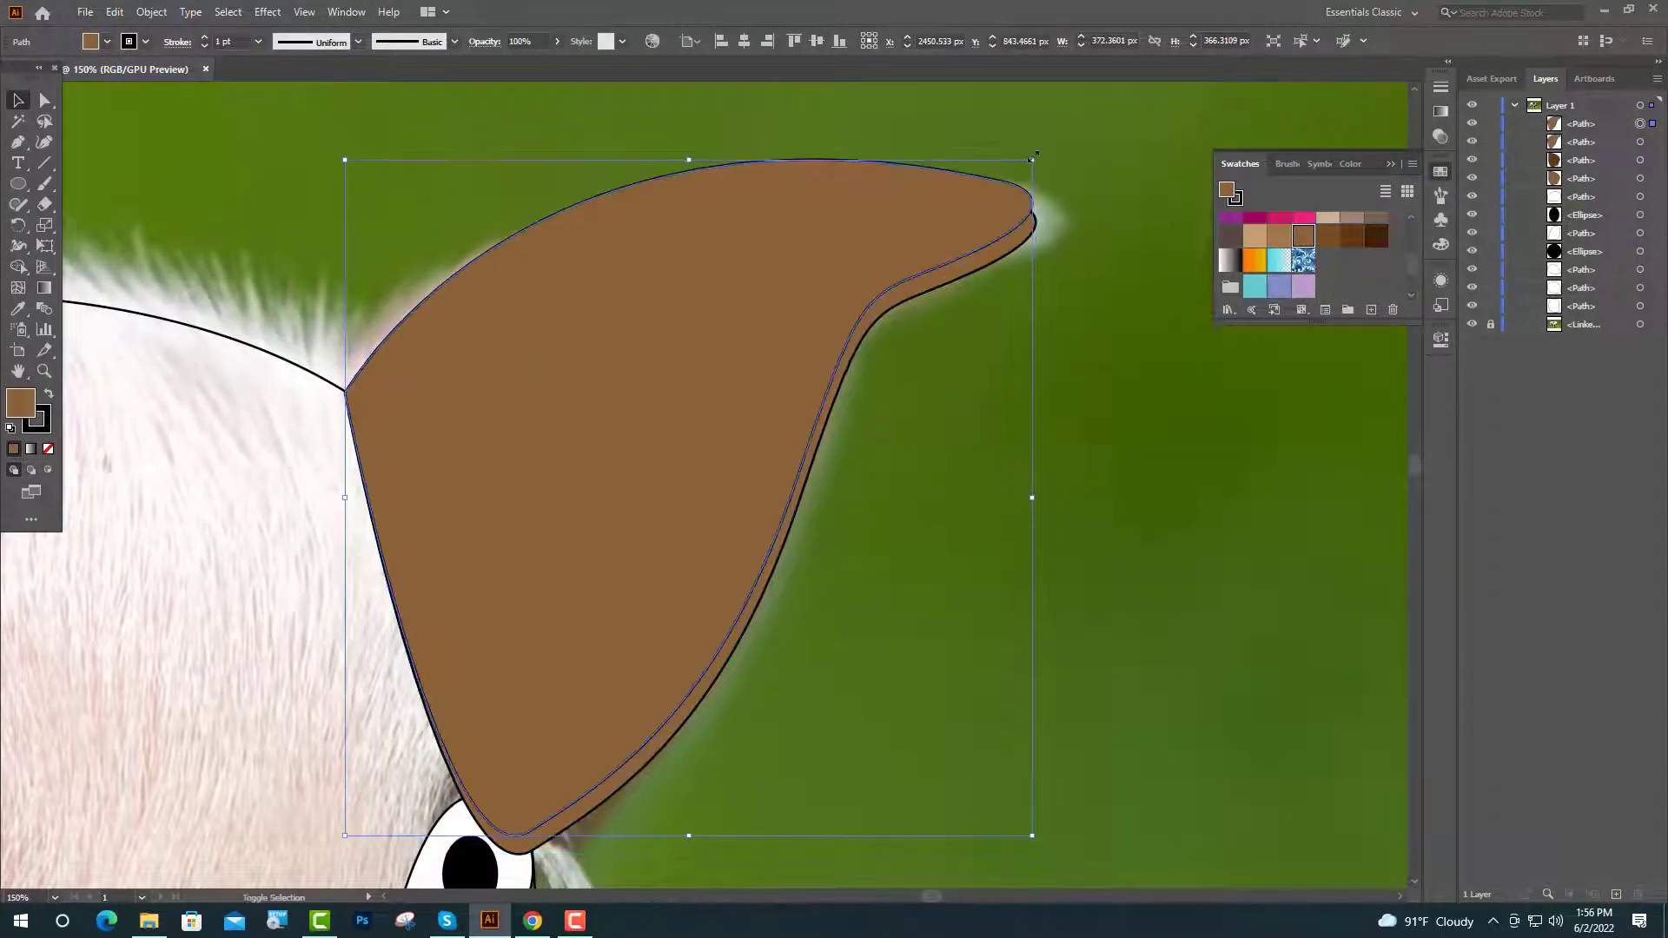
shift+drag(1032, 160, 999, 196)
key(a)
drag(348, 423, 356, 450)
drag(978, 224, 981, 217)
key(v)
click(1353, 235)
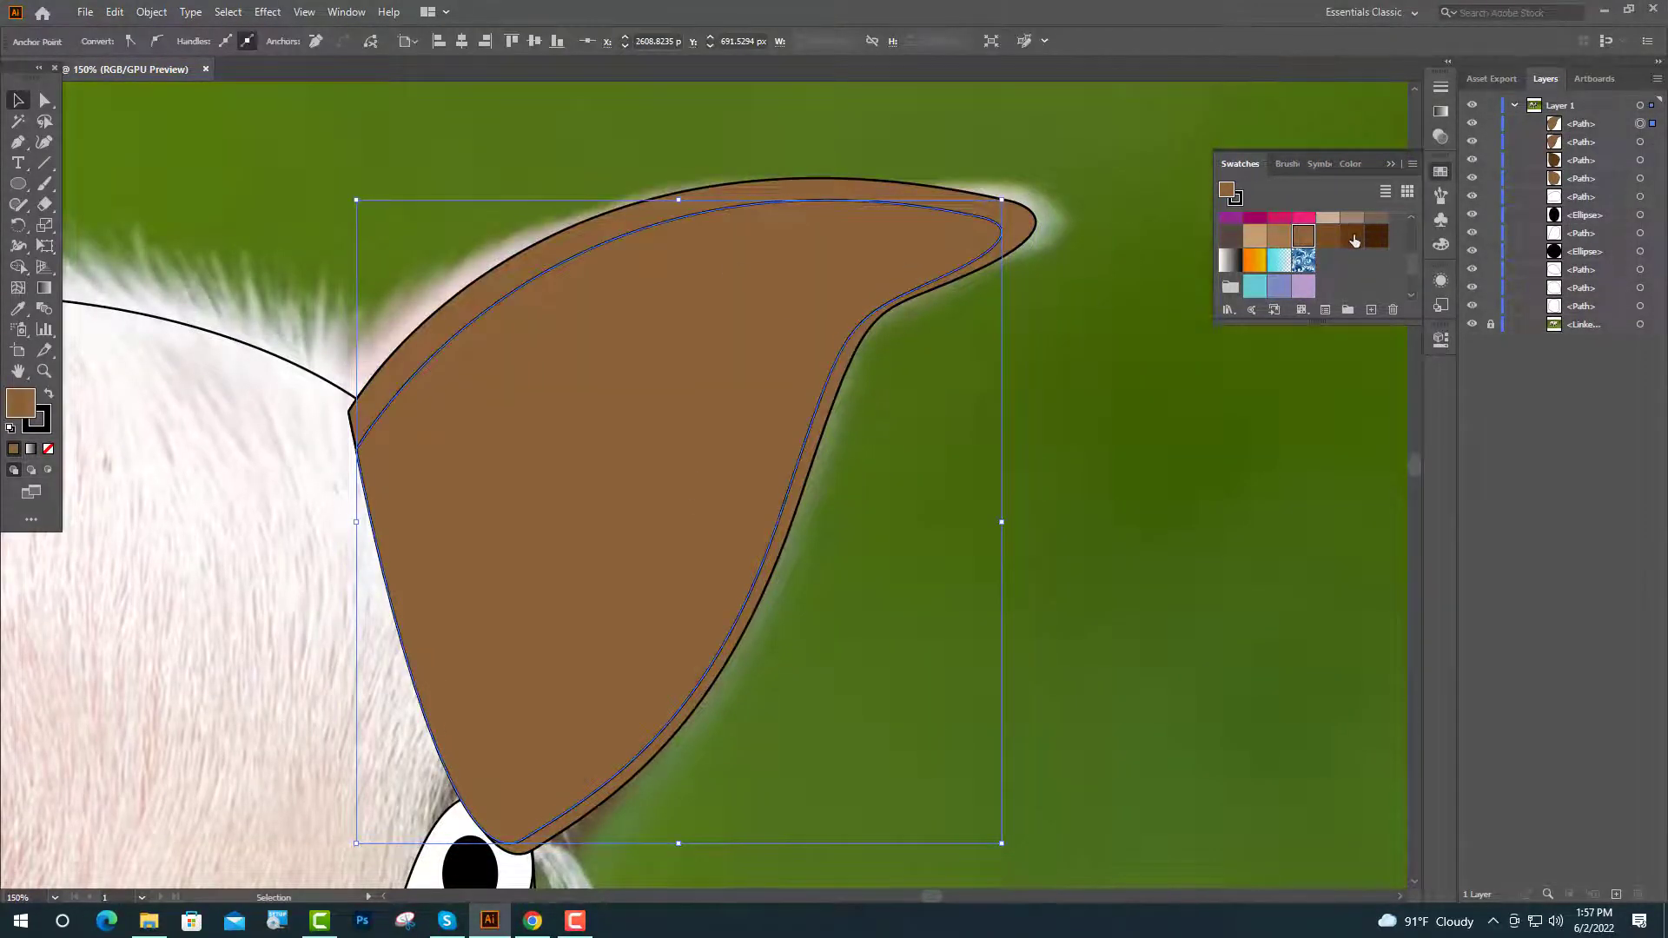
scroll(916, 564, down, 3)
Fill the pig's head shape with a light orange swatch.
click(903, 563)
click(1440, 171)
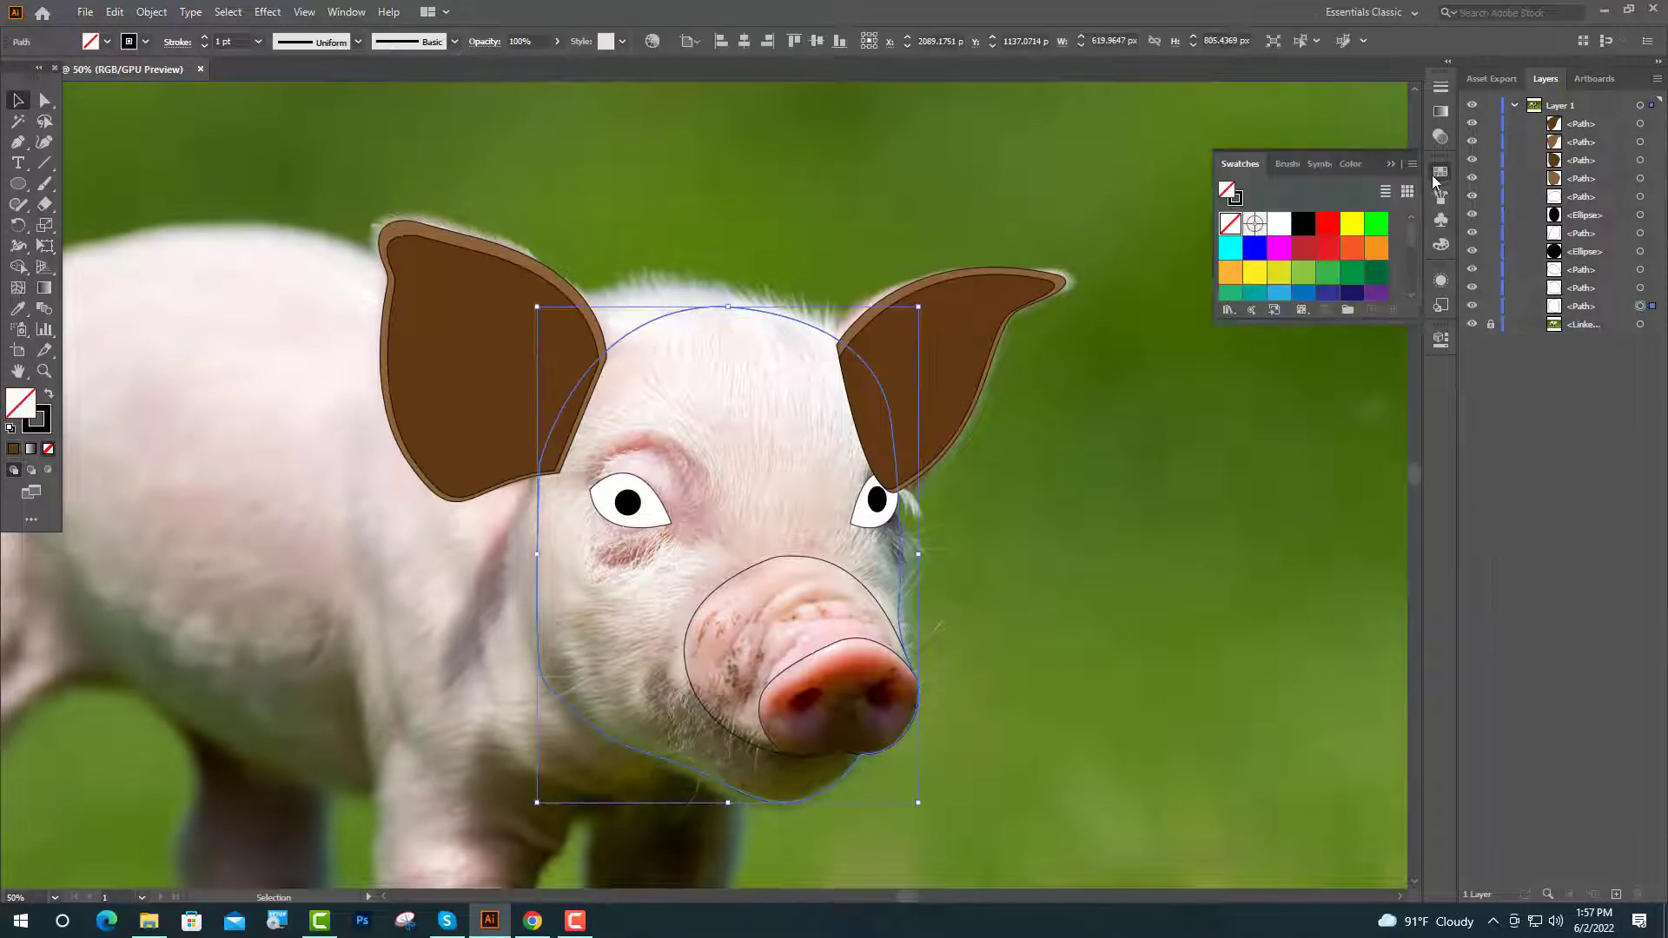
click(1230, 272)
Fill the muzzle shape with the orange swatch and the nose shape with a custom golden orange.
click(694, 614)
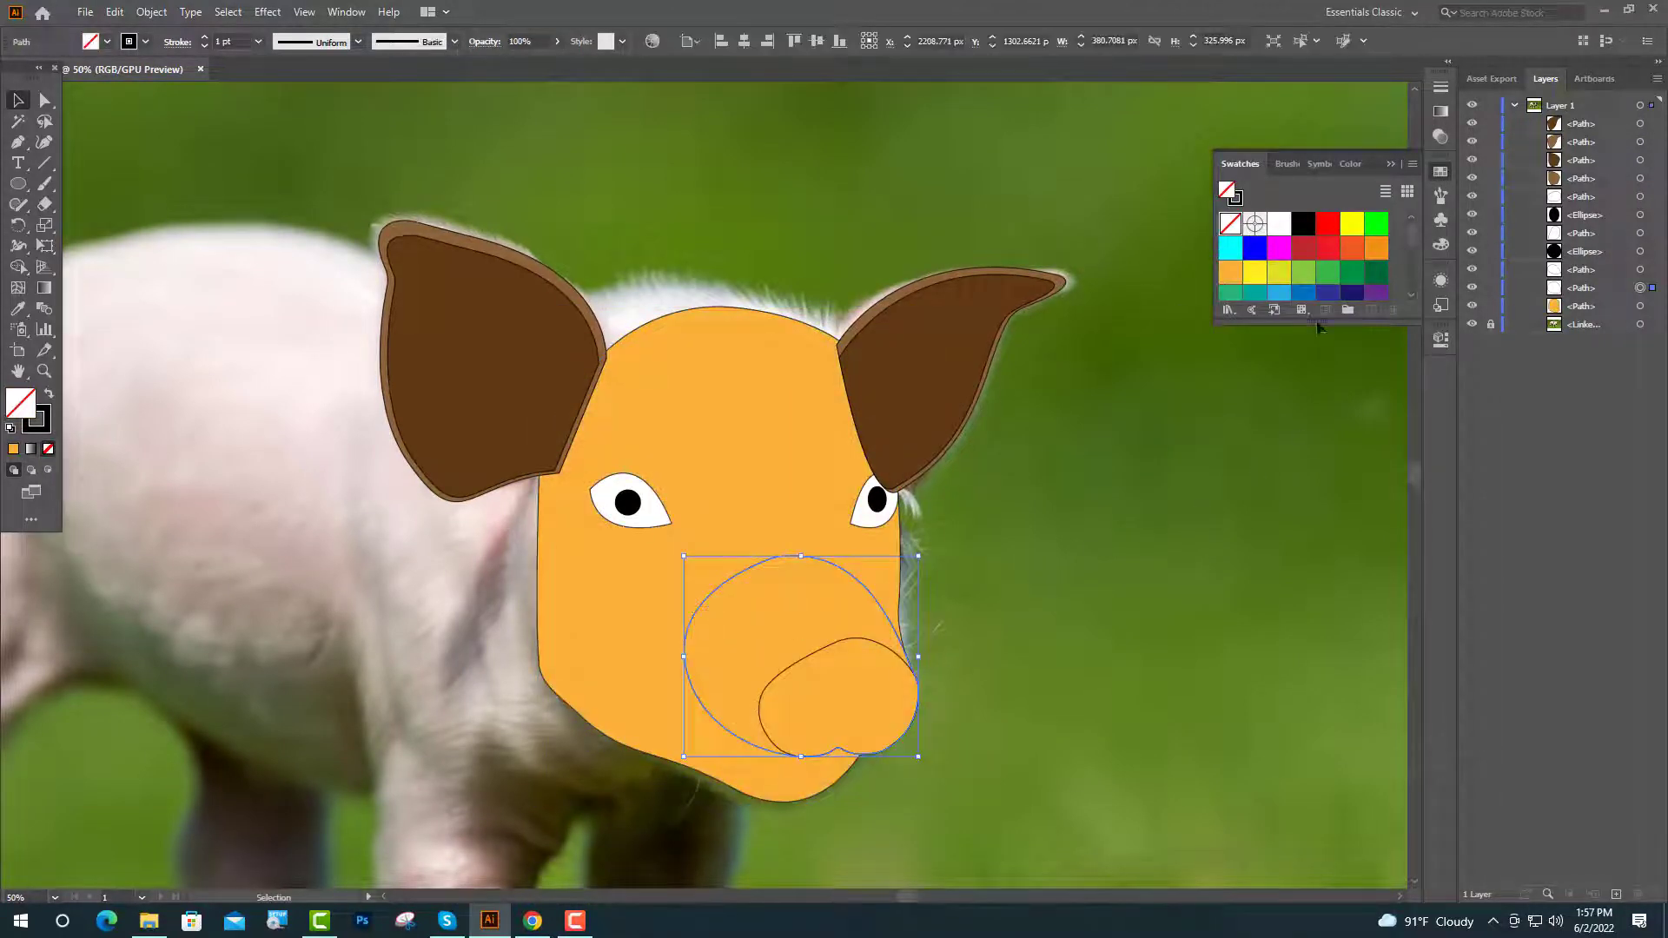
click(1373, 257)
click(808, 653)
double_click(21, 408)
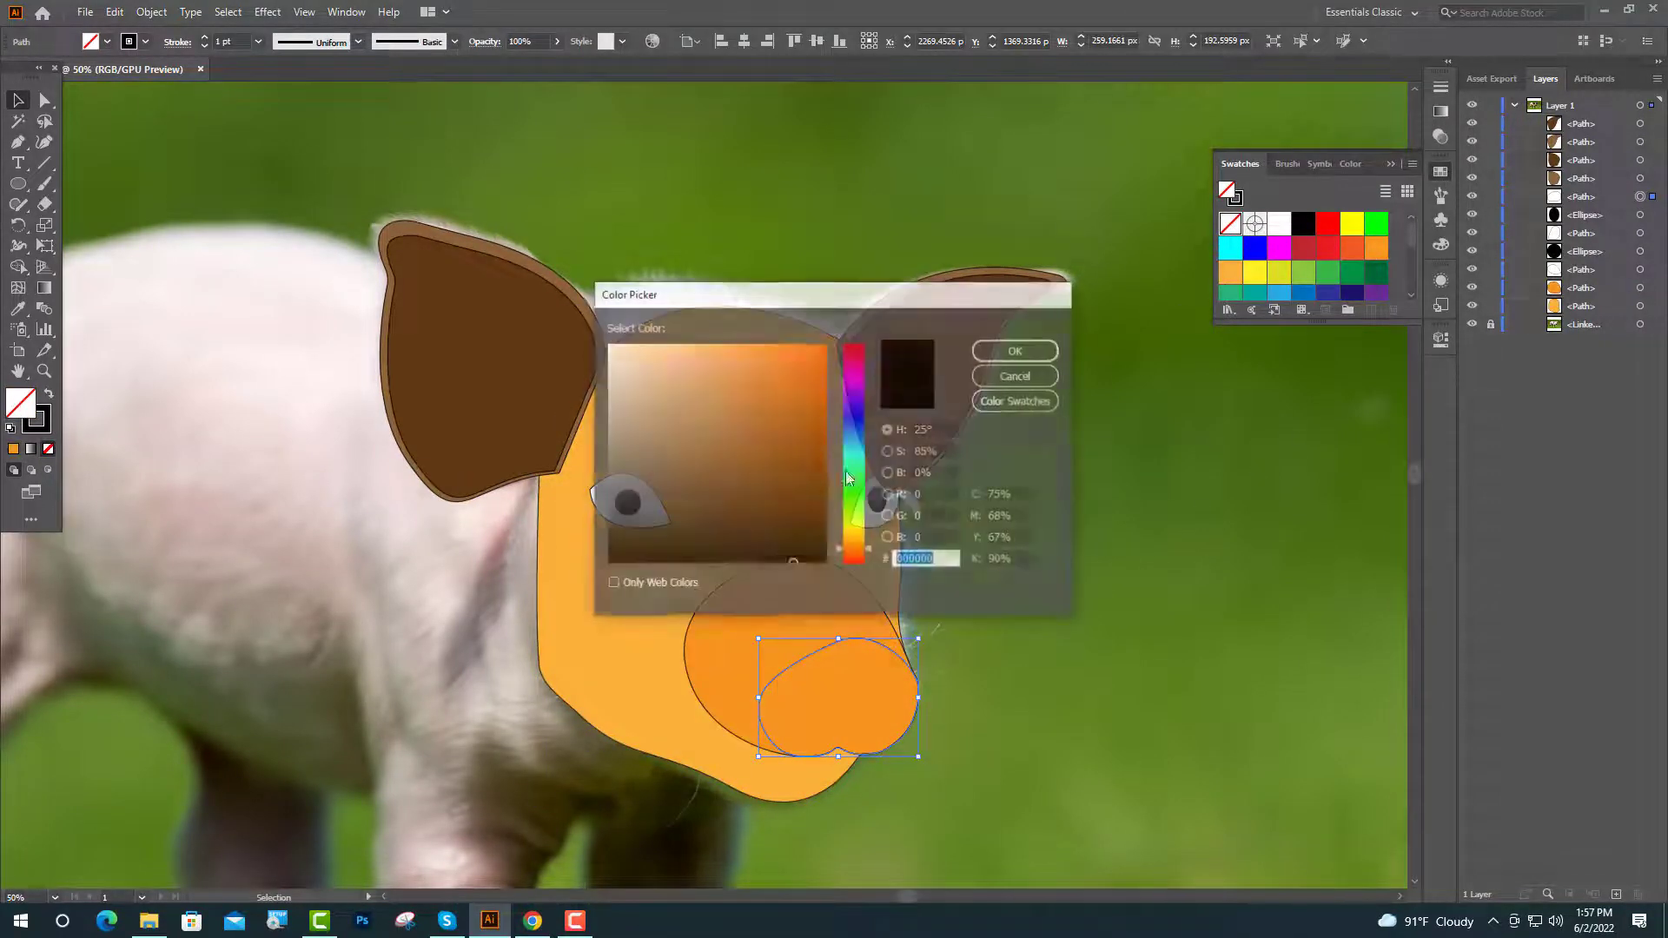
click(827, 360)
click(999, 355)
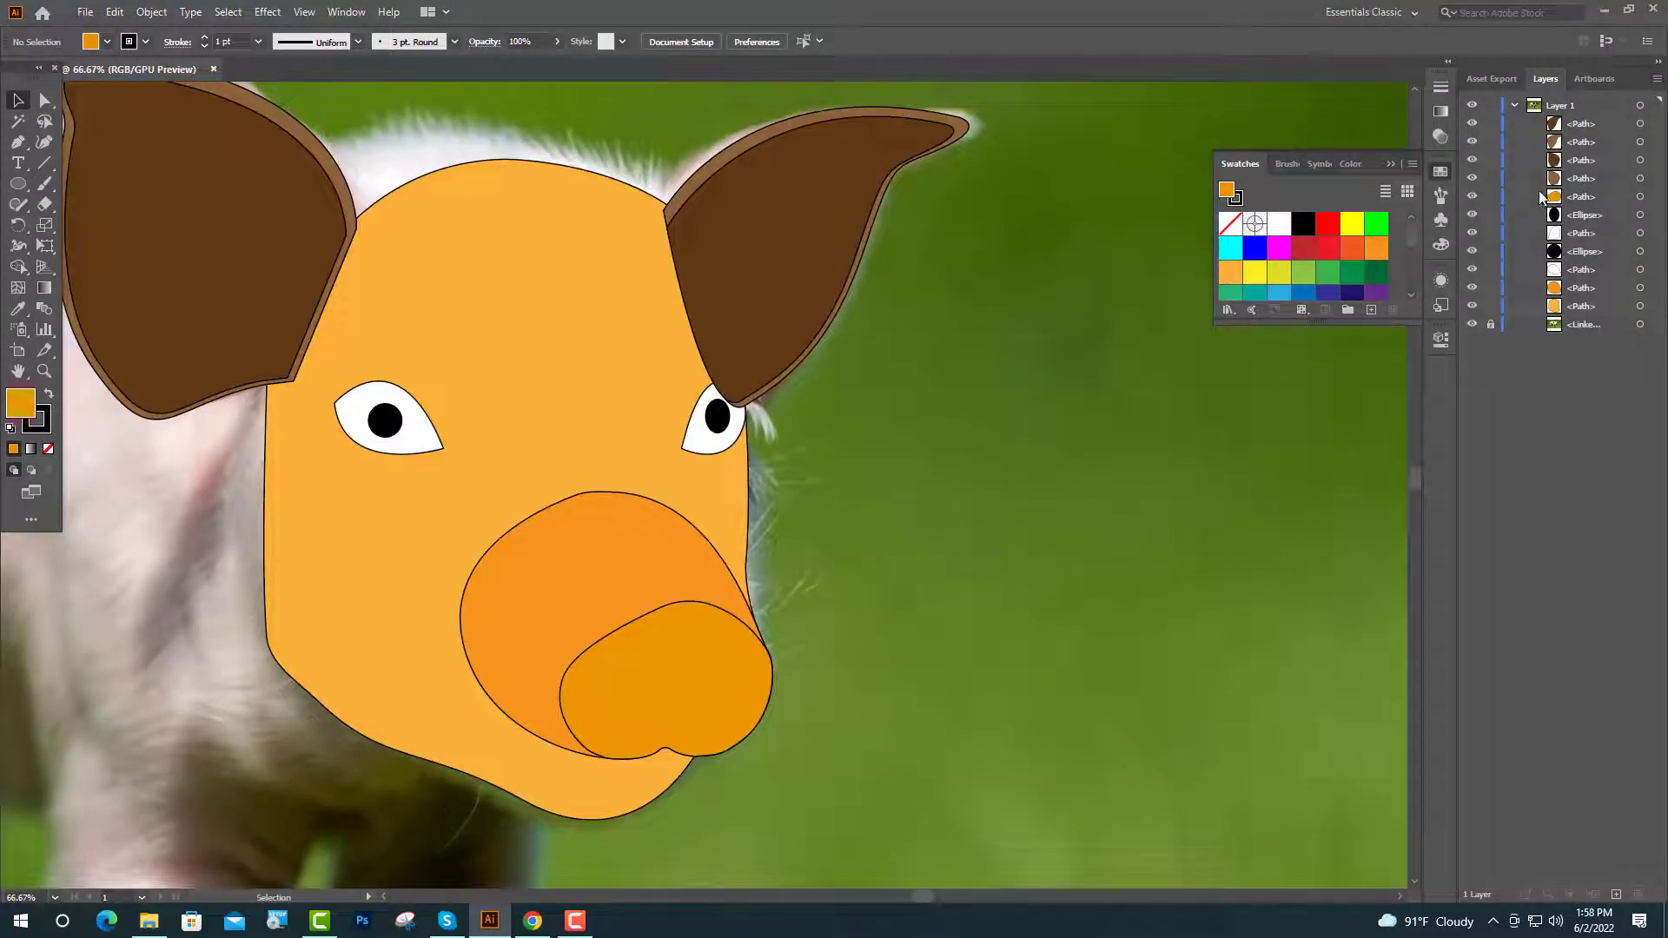
Hide the head, muzzle and nose shapes, and draw an ellipse about 53 × 49 px over the left nostril.
drag(1472, 307, 1472, 204)
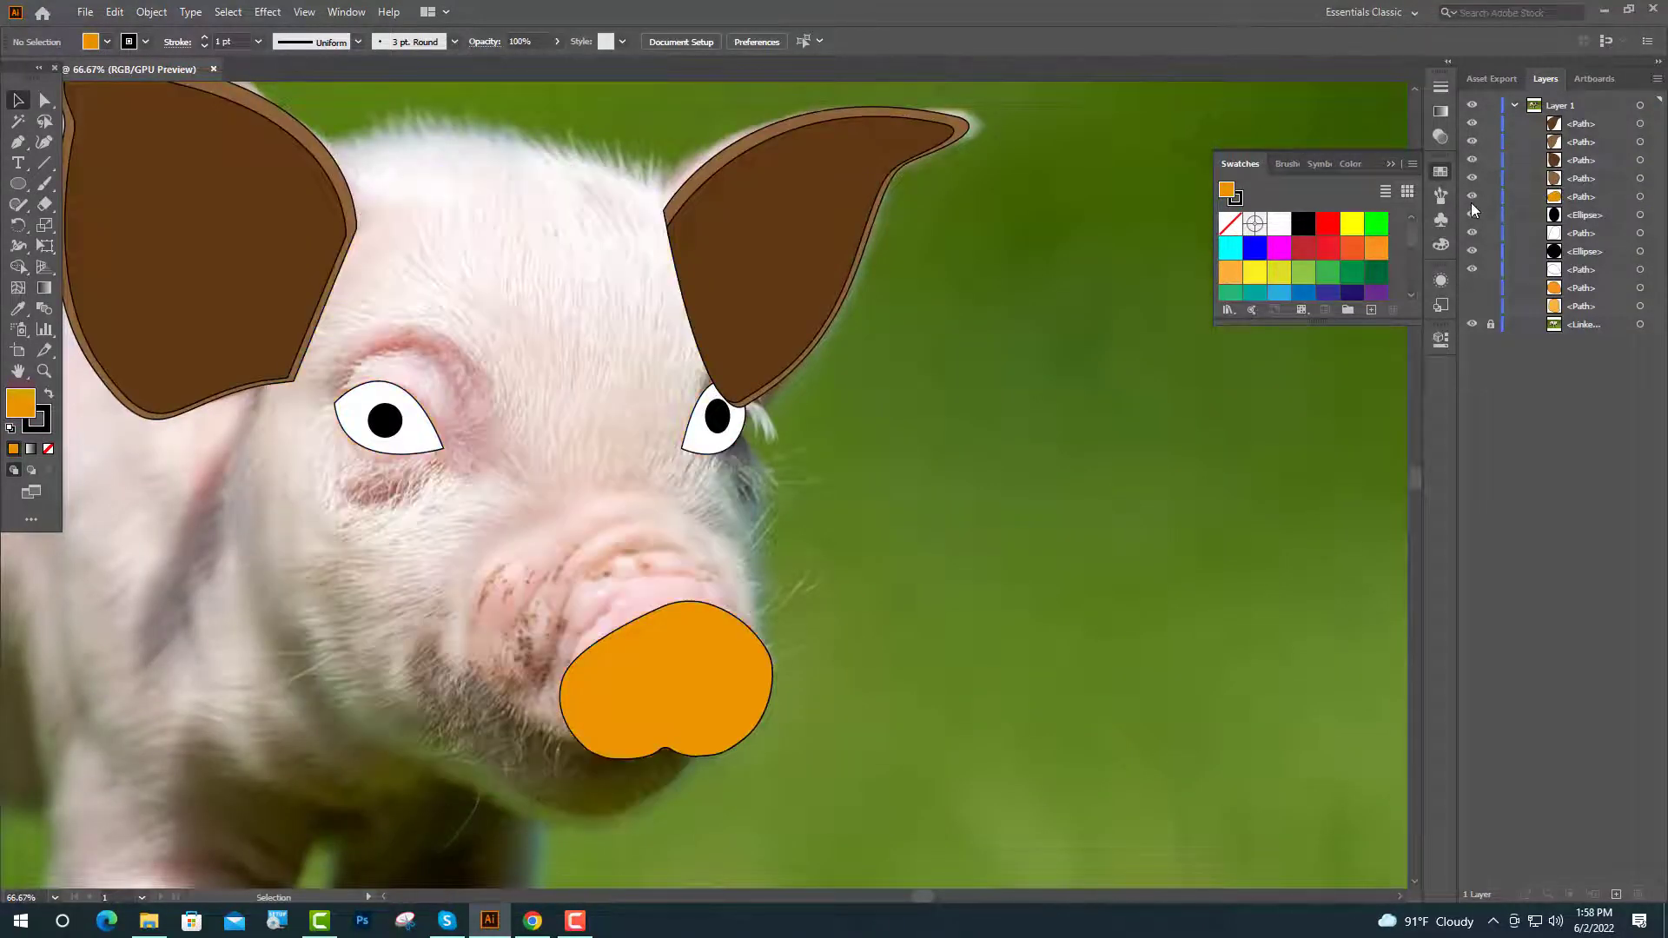
click(1471, 197)
key(l)
scroll(625, 617, up, 3)
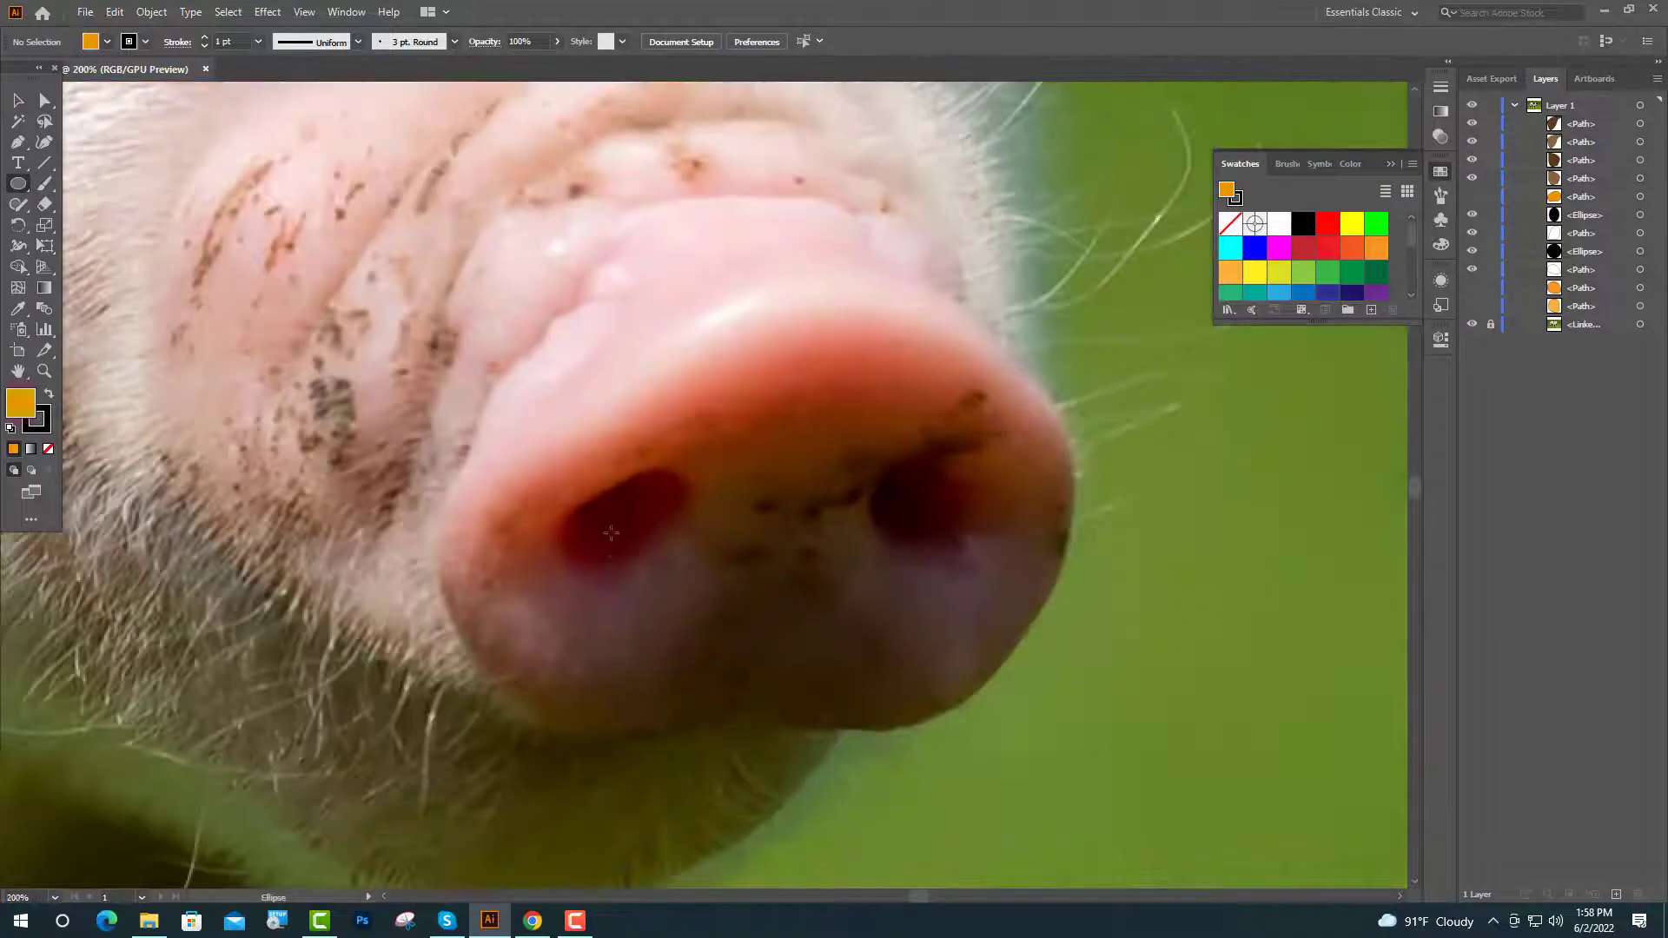
drag(596, 489, 728, 607)
Adjust the ellipse's anchor points to fit the nostril, and place a rotated copy over the right nostril.
key(a)
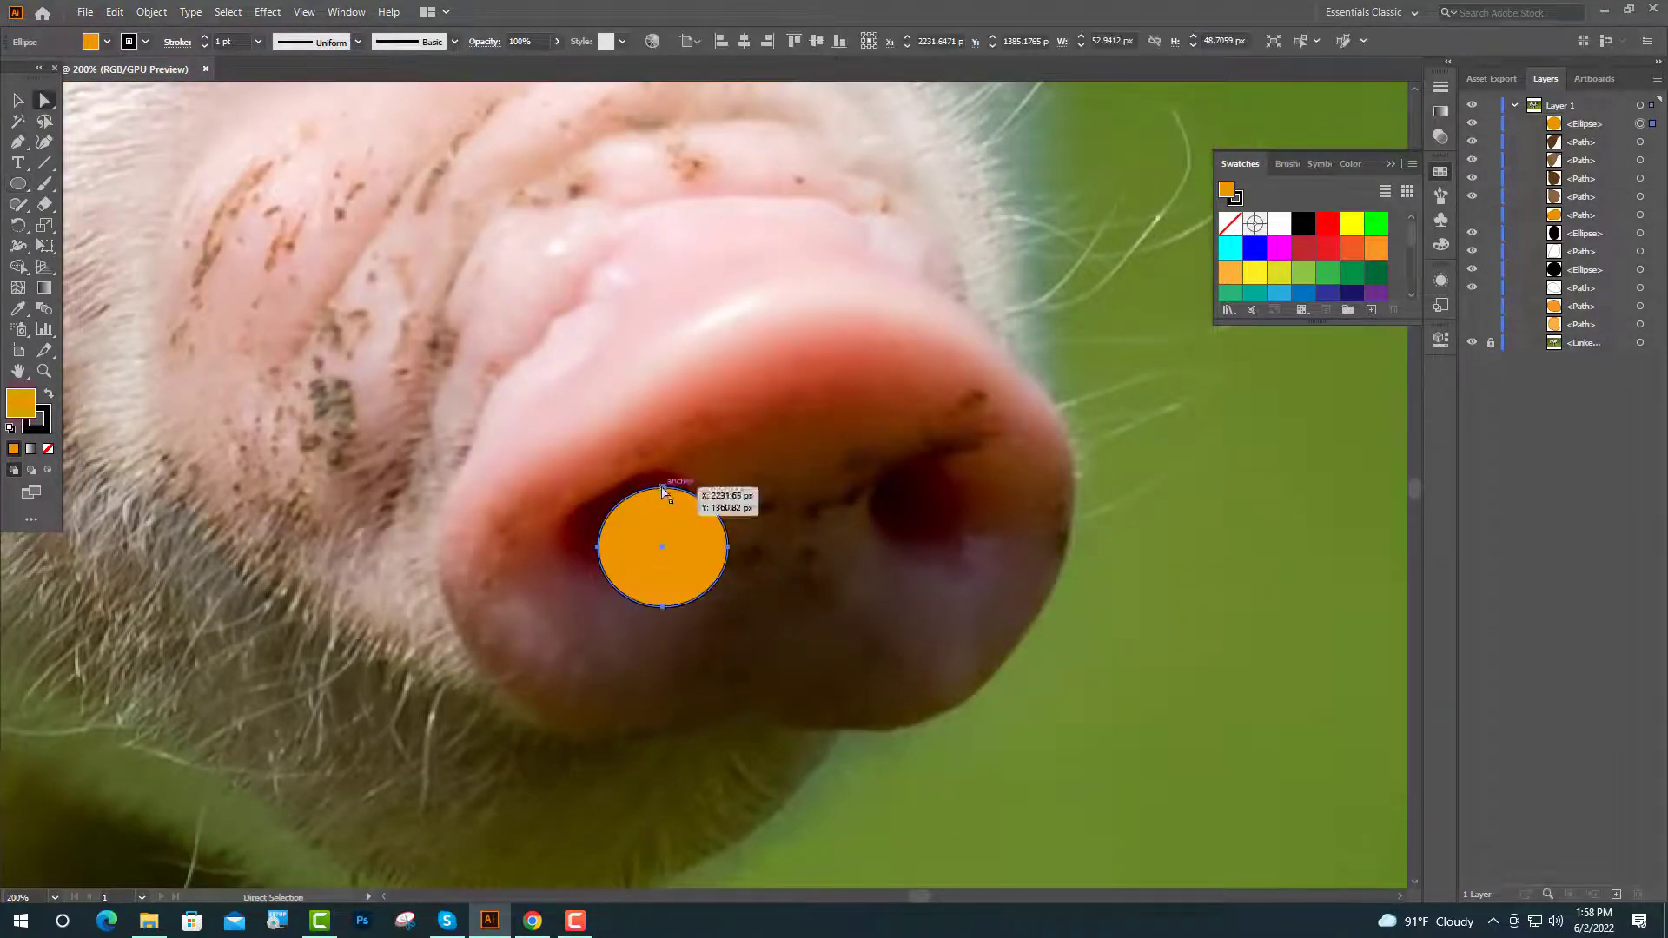
drag(664, 488, 675, 493)
drag(597, 547, 600, 545)
key(v)
drag(693, 539, 984, 537)
drag(842, 602, 836, 523)
scroll(835, 526, down, 1)
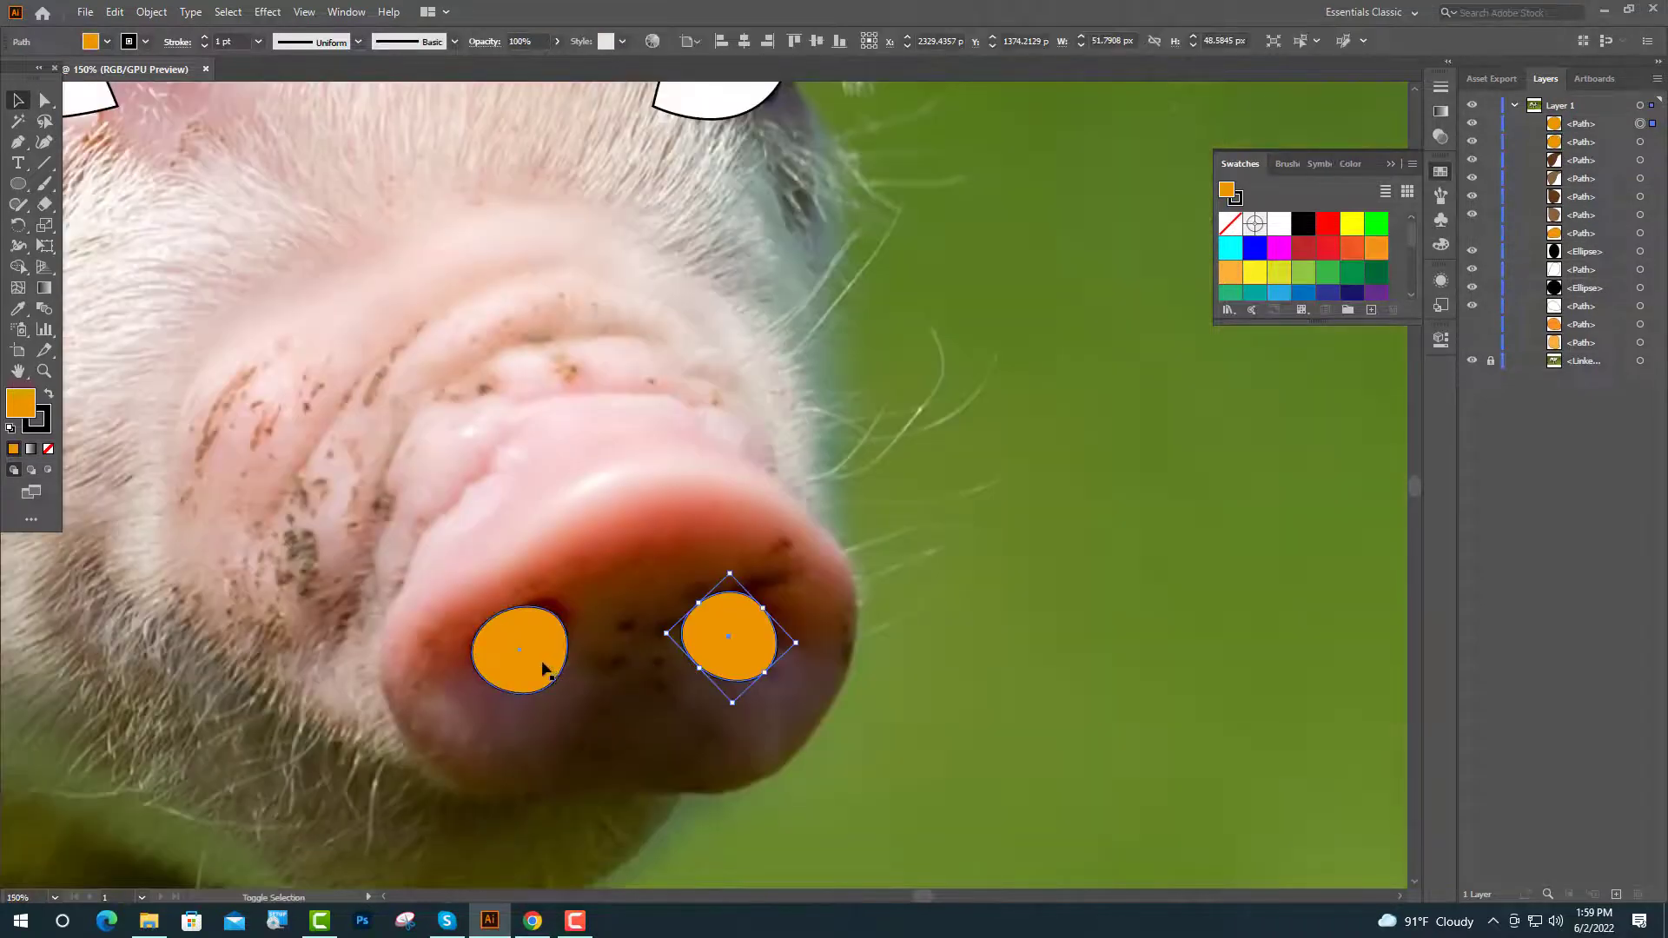
Fill both nostril shapes with the dark brown colour 774e0c.
shift+click(545, 666)
double_click(23, 405)
click(804, 461)
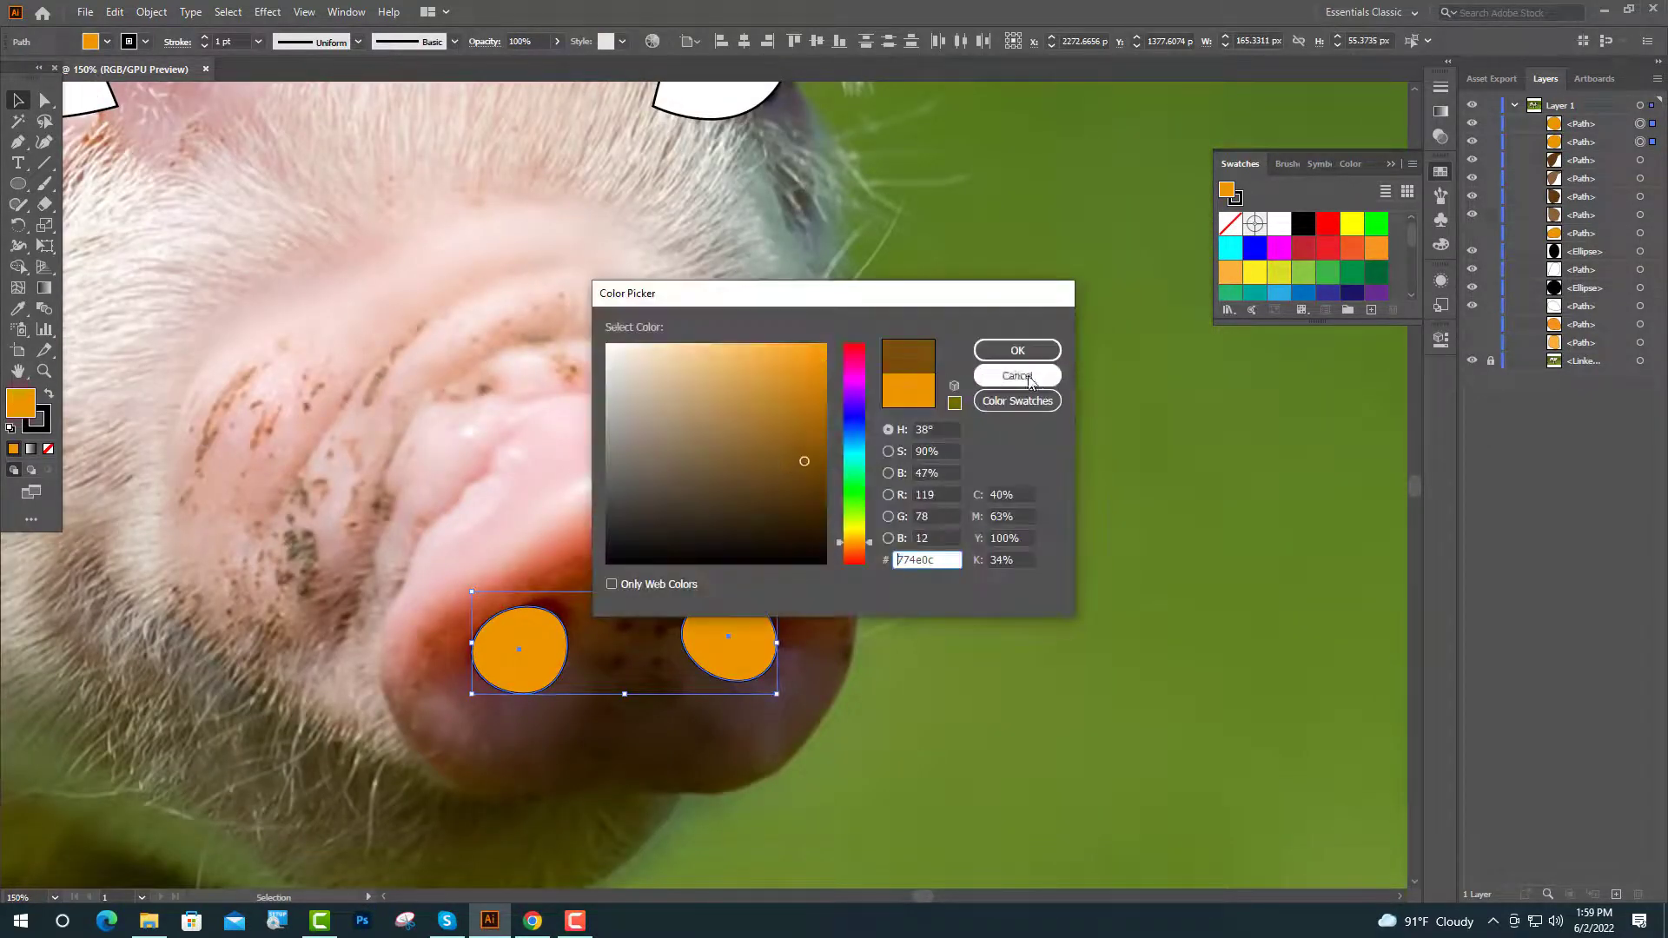
click(1047, 359)
click(1111, 478)
Show the hidden nose, muzzle and head shapes again, and move the four ear paths behind the head.
scroll(654, 563, down, 2)
click(1472, 326)
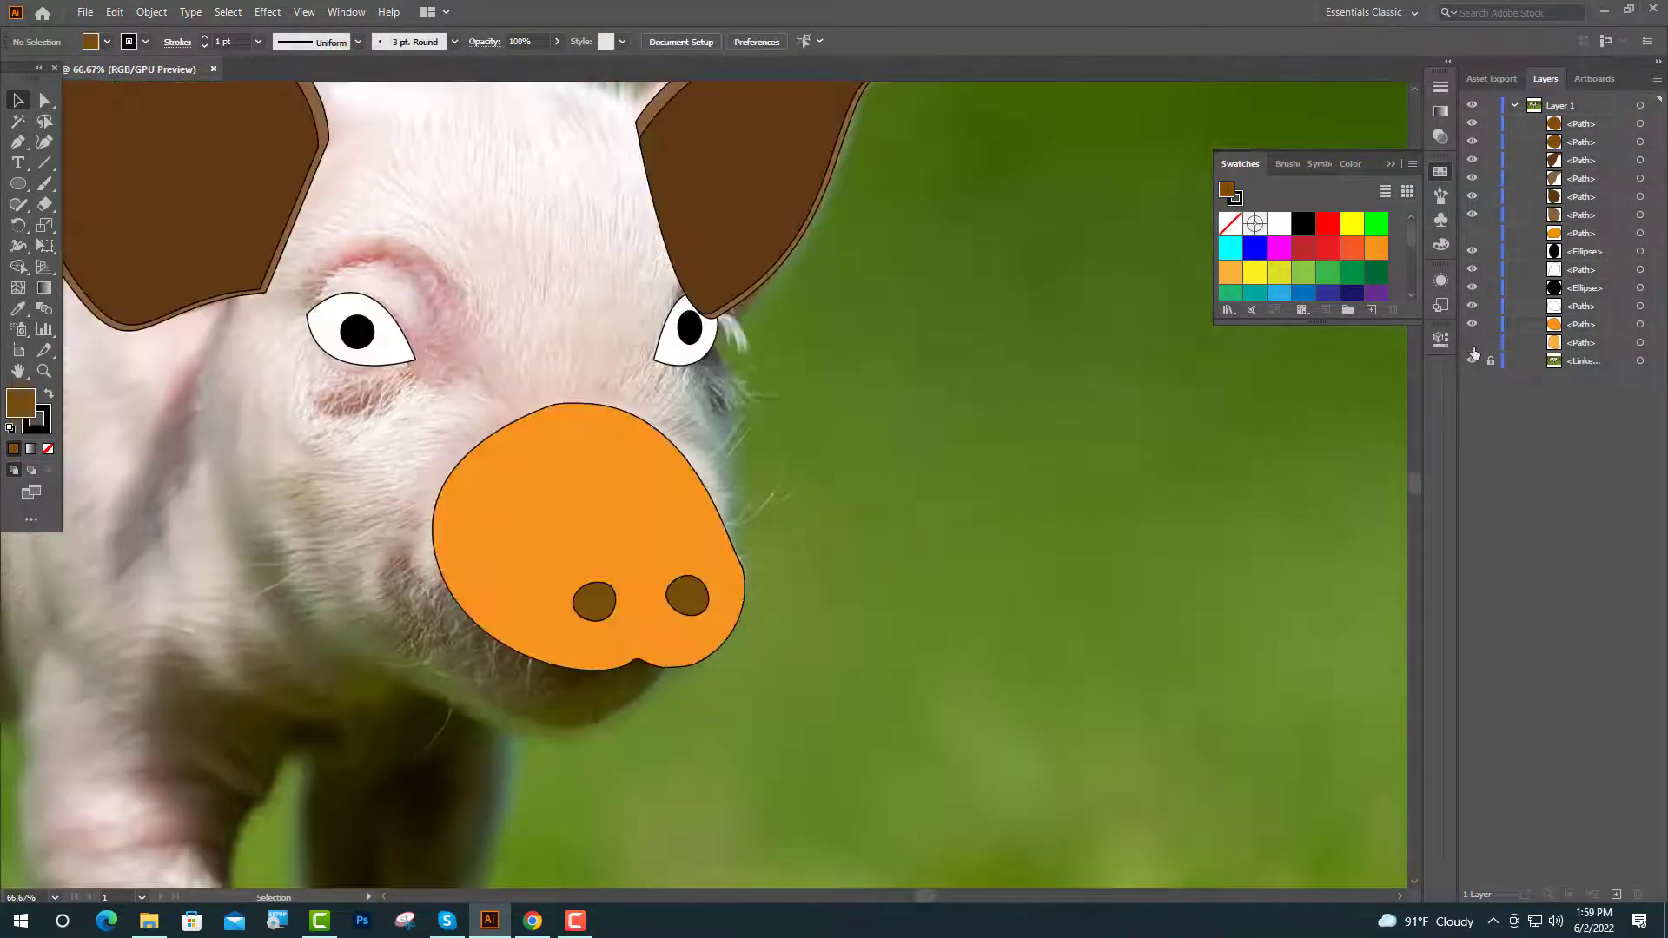
click(1472, 342)
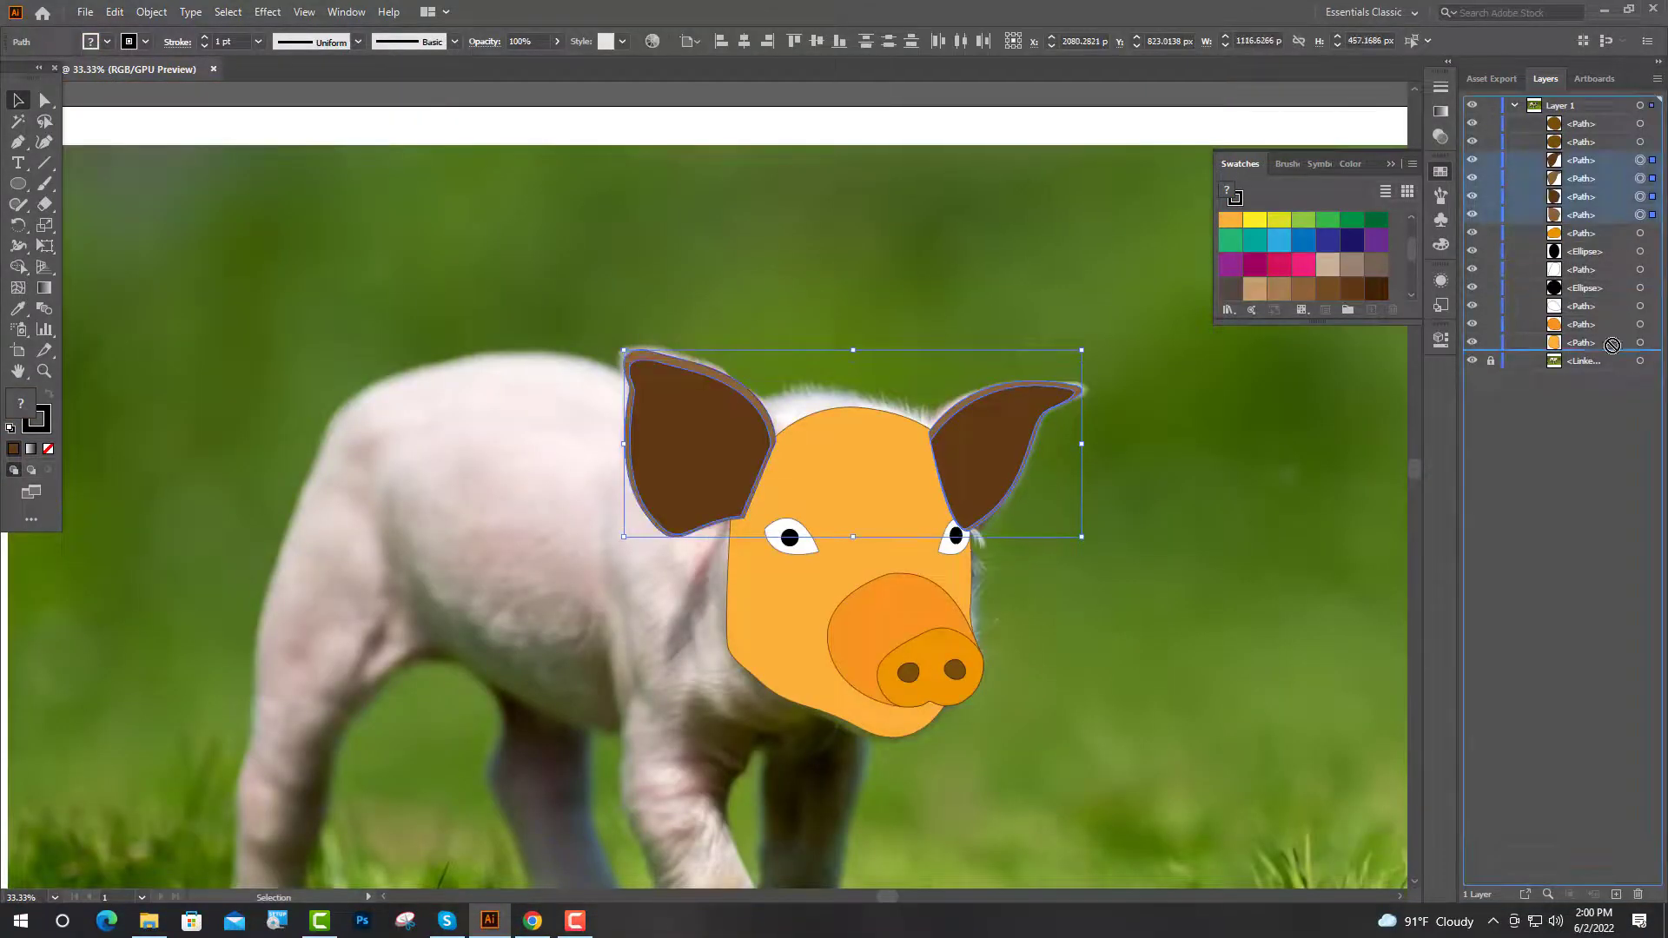
key(ctrl+shift+bracketleft)
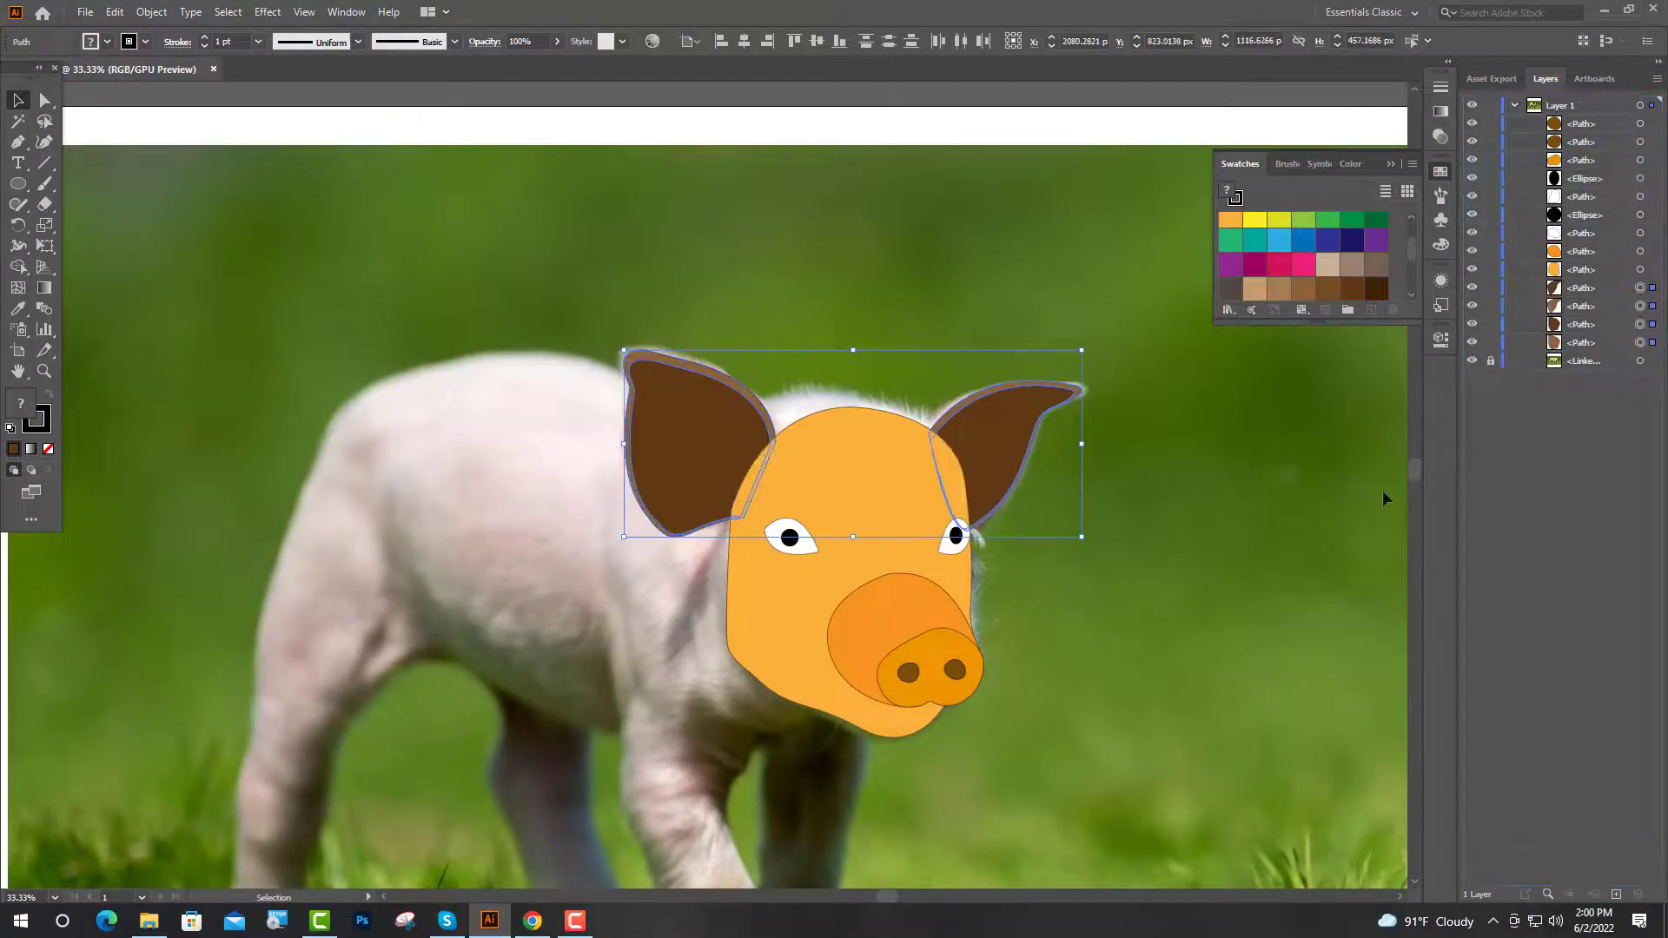
click(1274, 441)
Hide the reference photo, and scale down and reposition the whole pig head on the artboard.
key(ctrl+minus)
click(1471, 361)
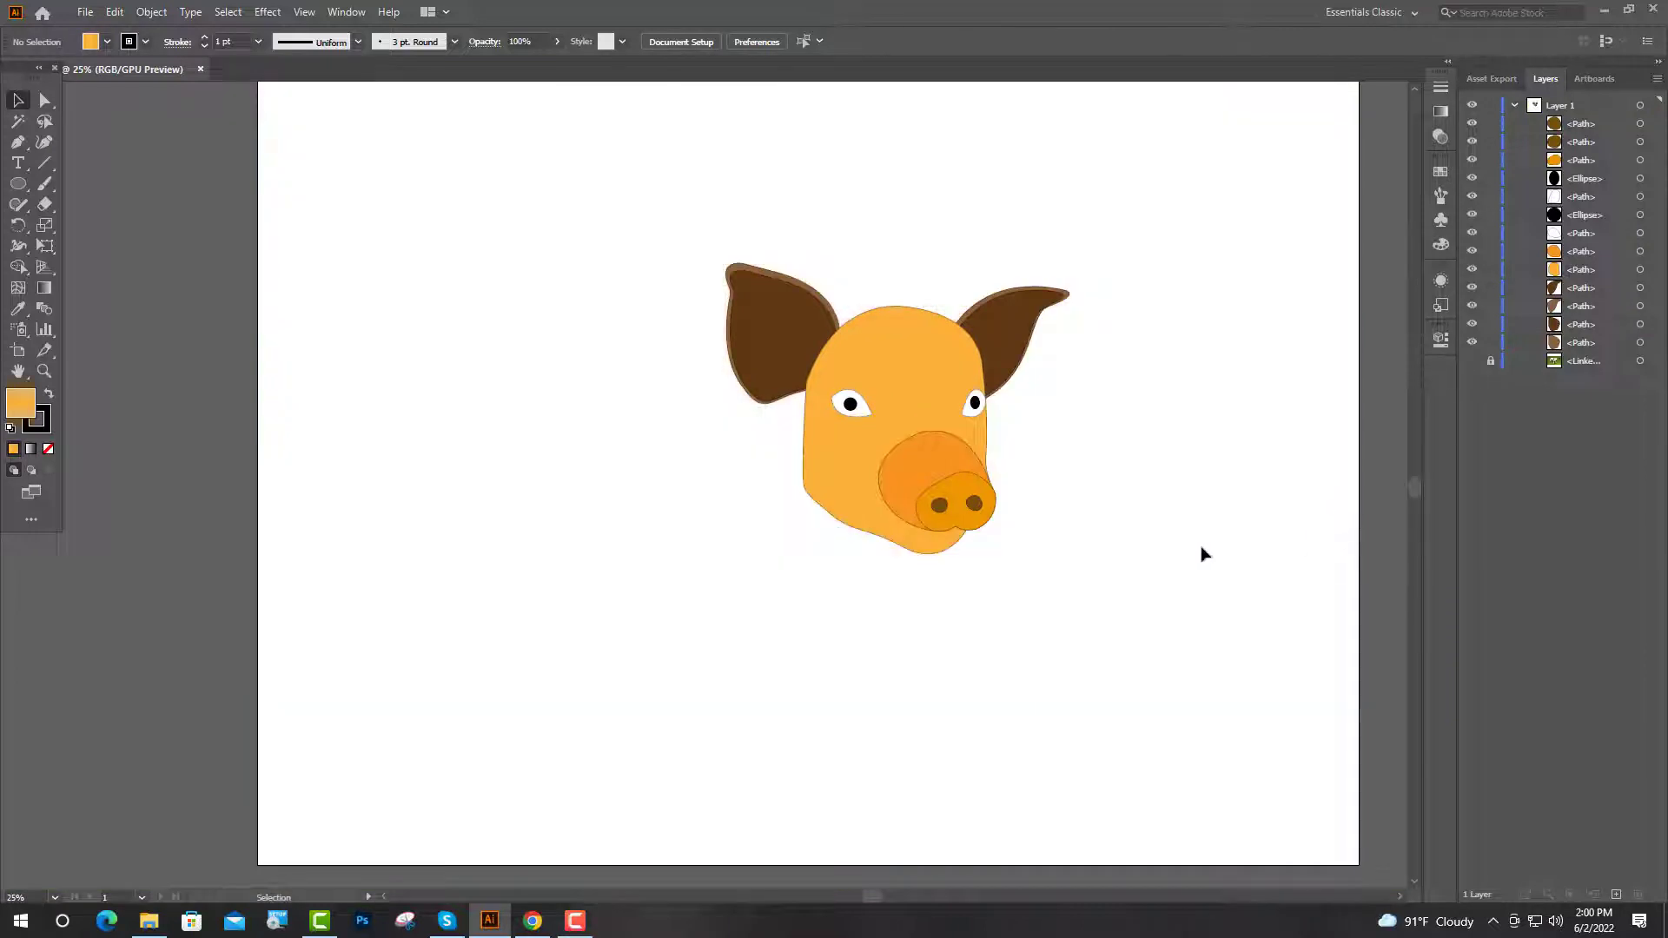
key(ctrl+minus)
key(ctrl+a)
drag(943, 414, 857, 486)
drag(791, 533, 811, 465)
click(1040, 430)
Draw a curved neck shape about 304 × 465 px with the Pen tool, fill it light orange and place it behind the head.
key(ctrl+plus)
key(ctrl+plus)
key(ctrl+plus)
key(ctrl+plus)
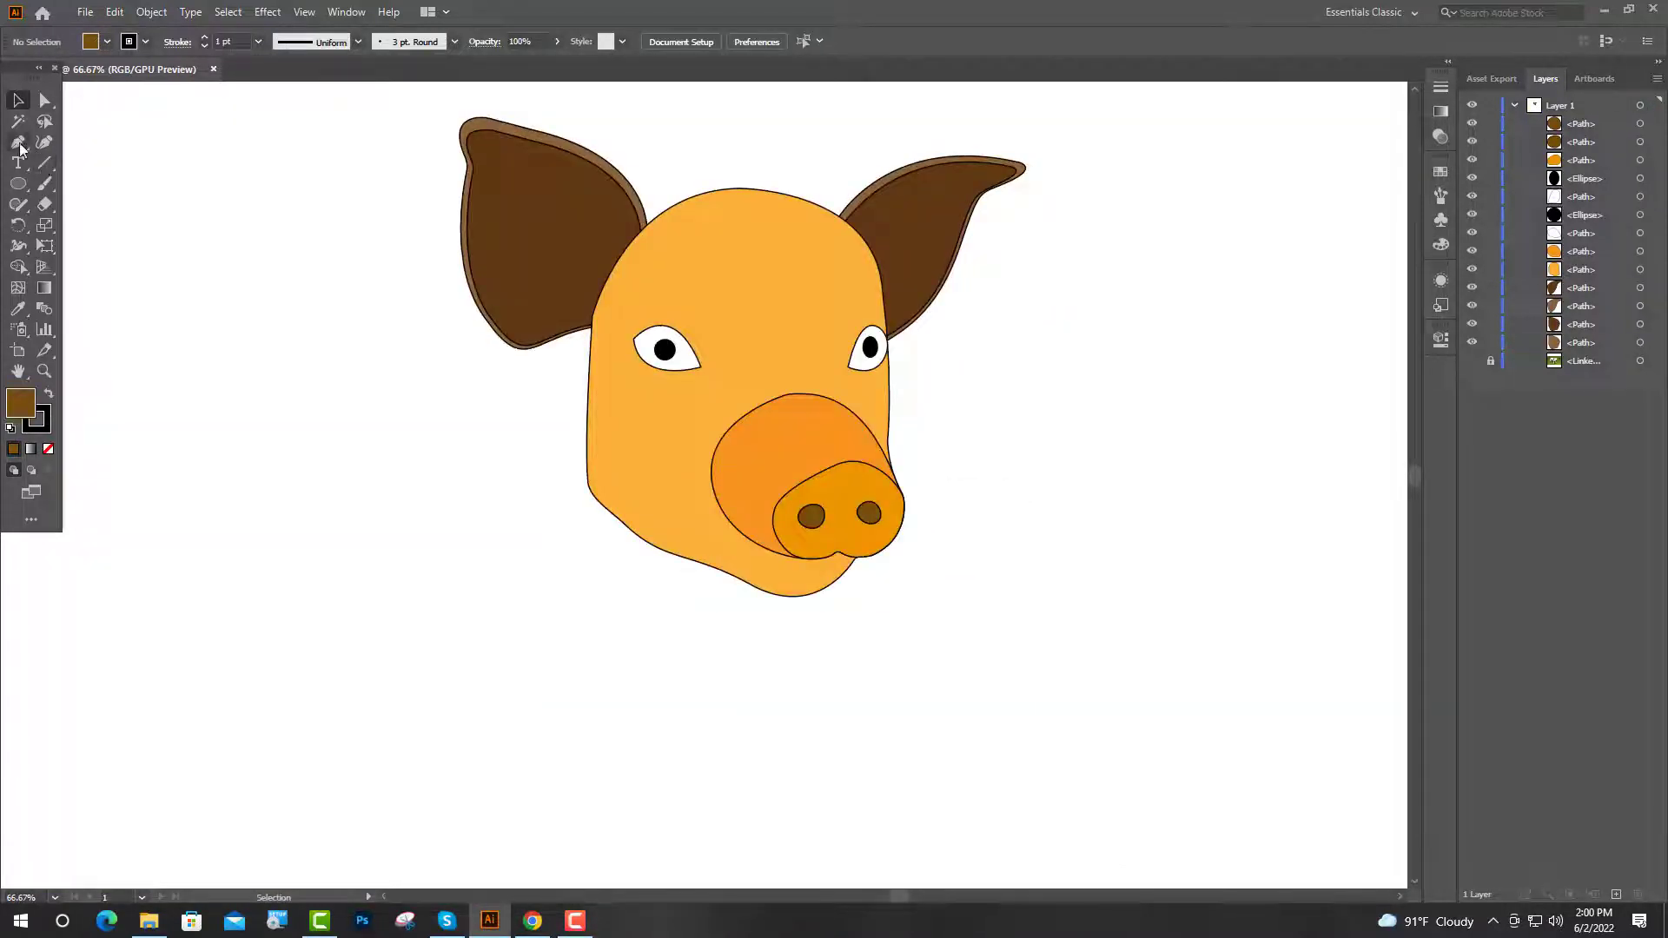
click(591, 328)
drag(581, 738, 583, 785)
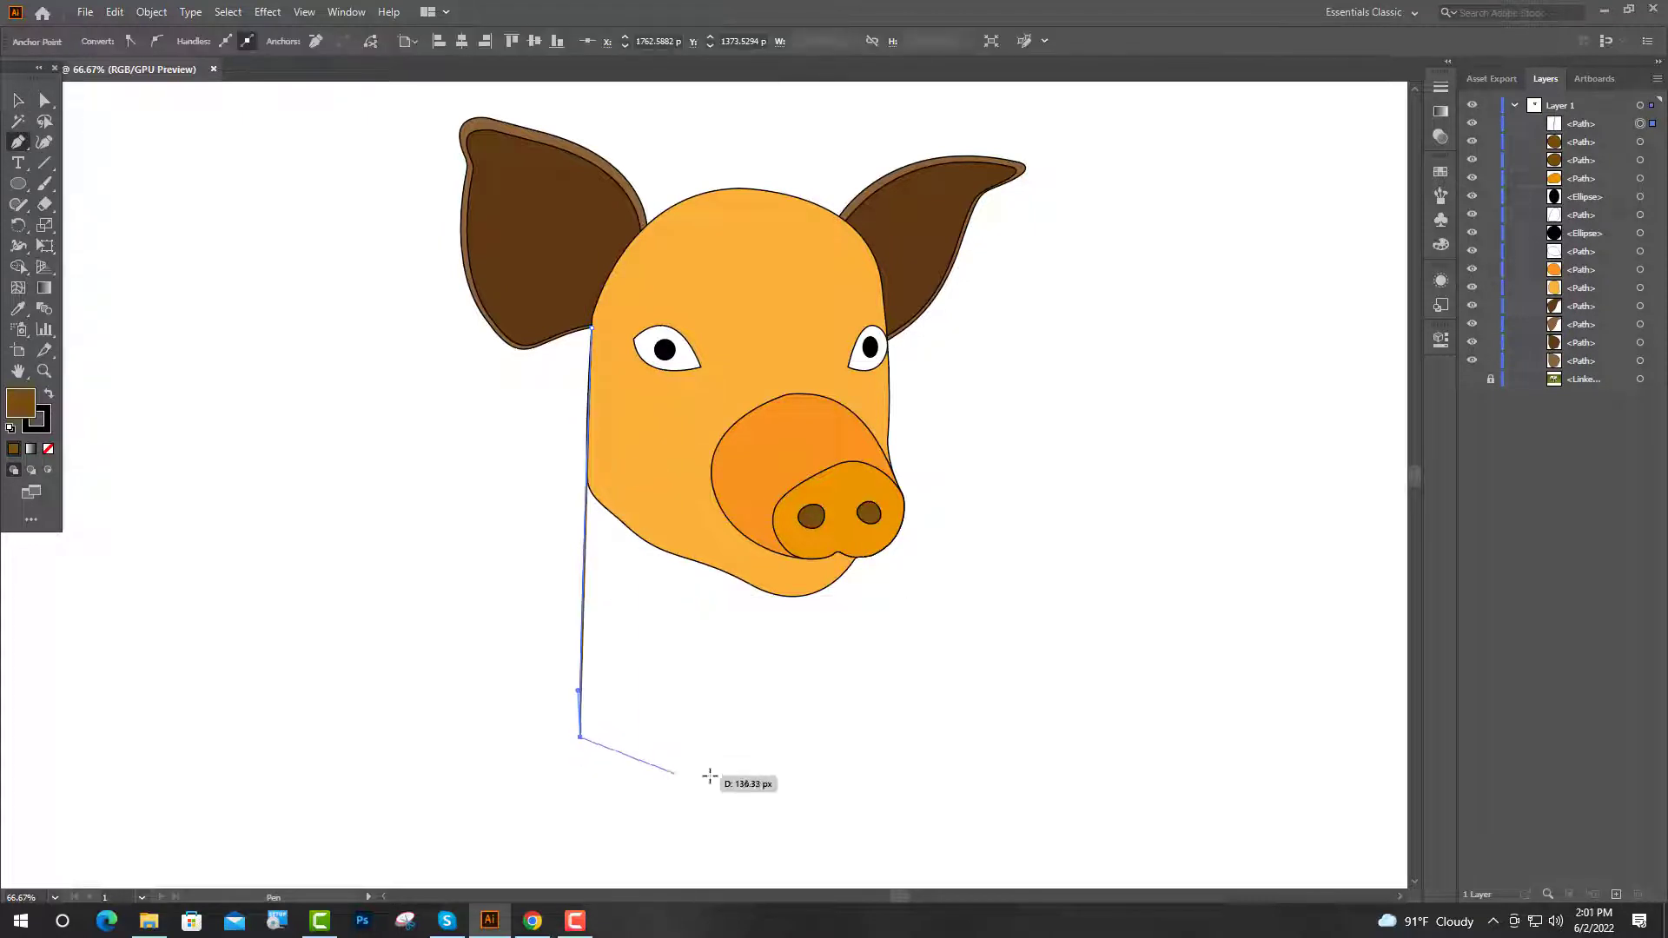
drag(829, 749, 853, 639)
scroll(854, 640, down, 2)
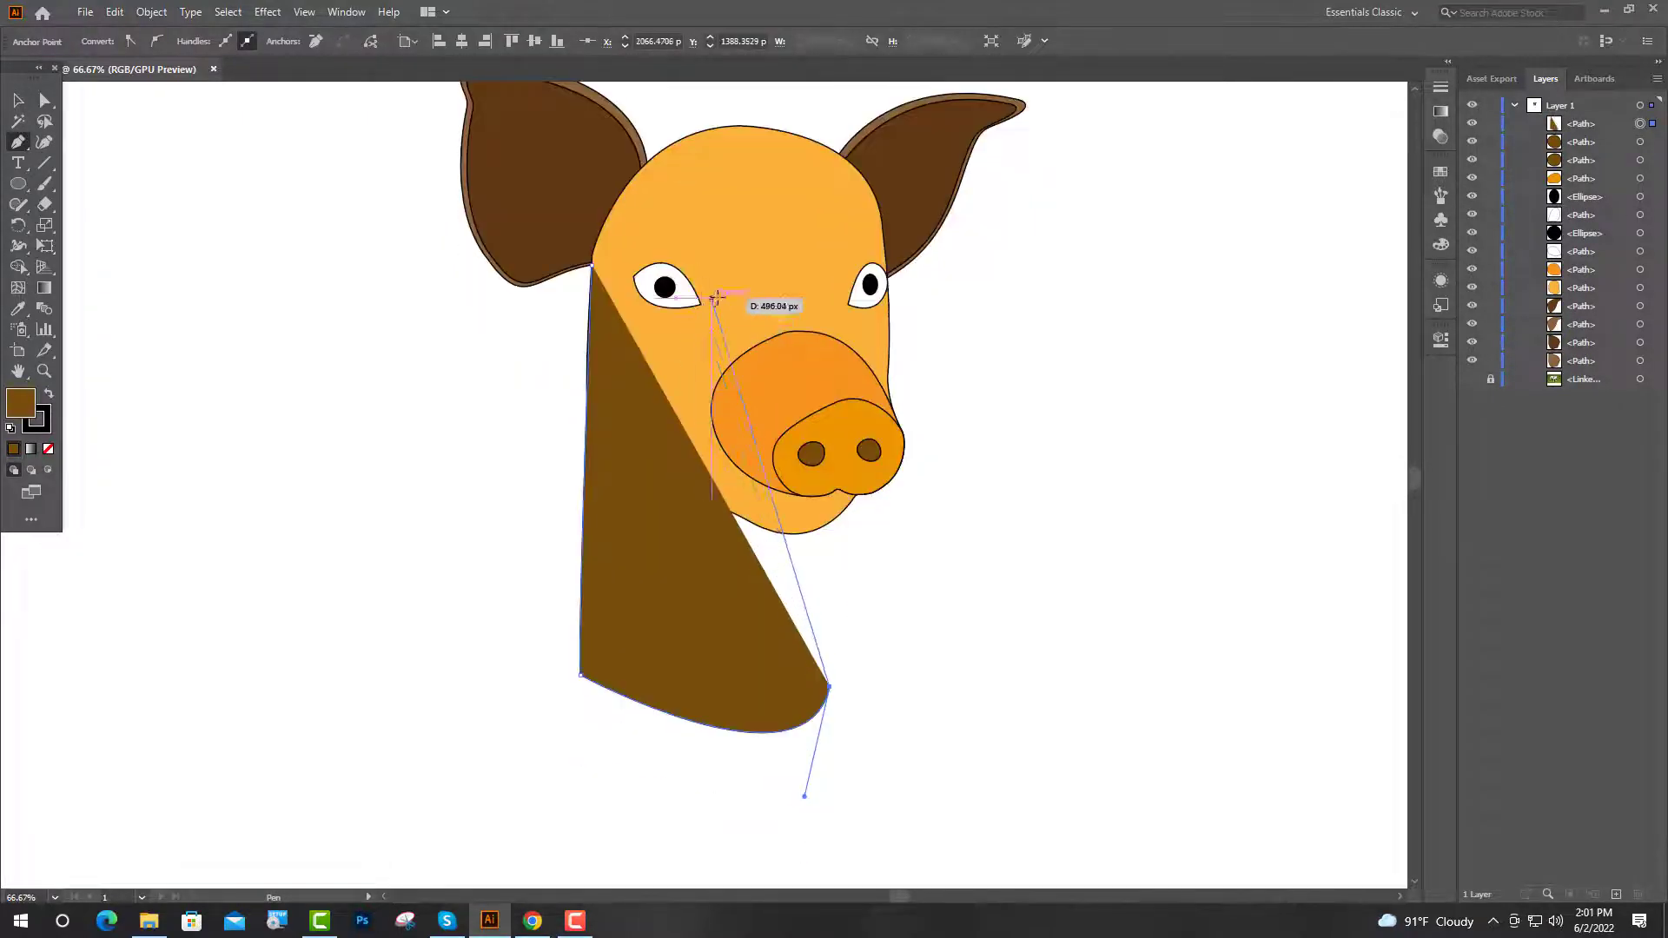
drag(817, 337, 842, 198)
click(18, 101)
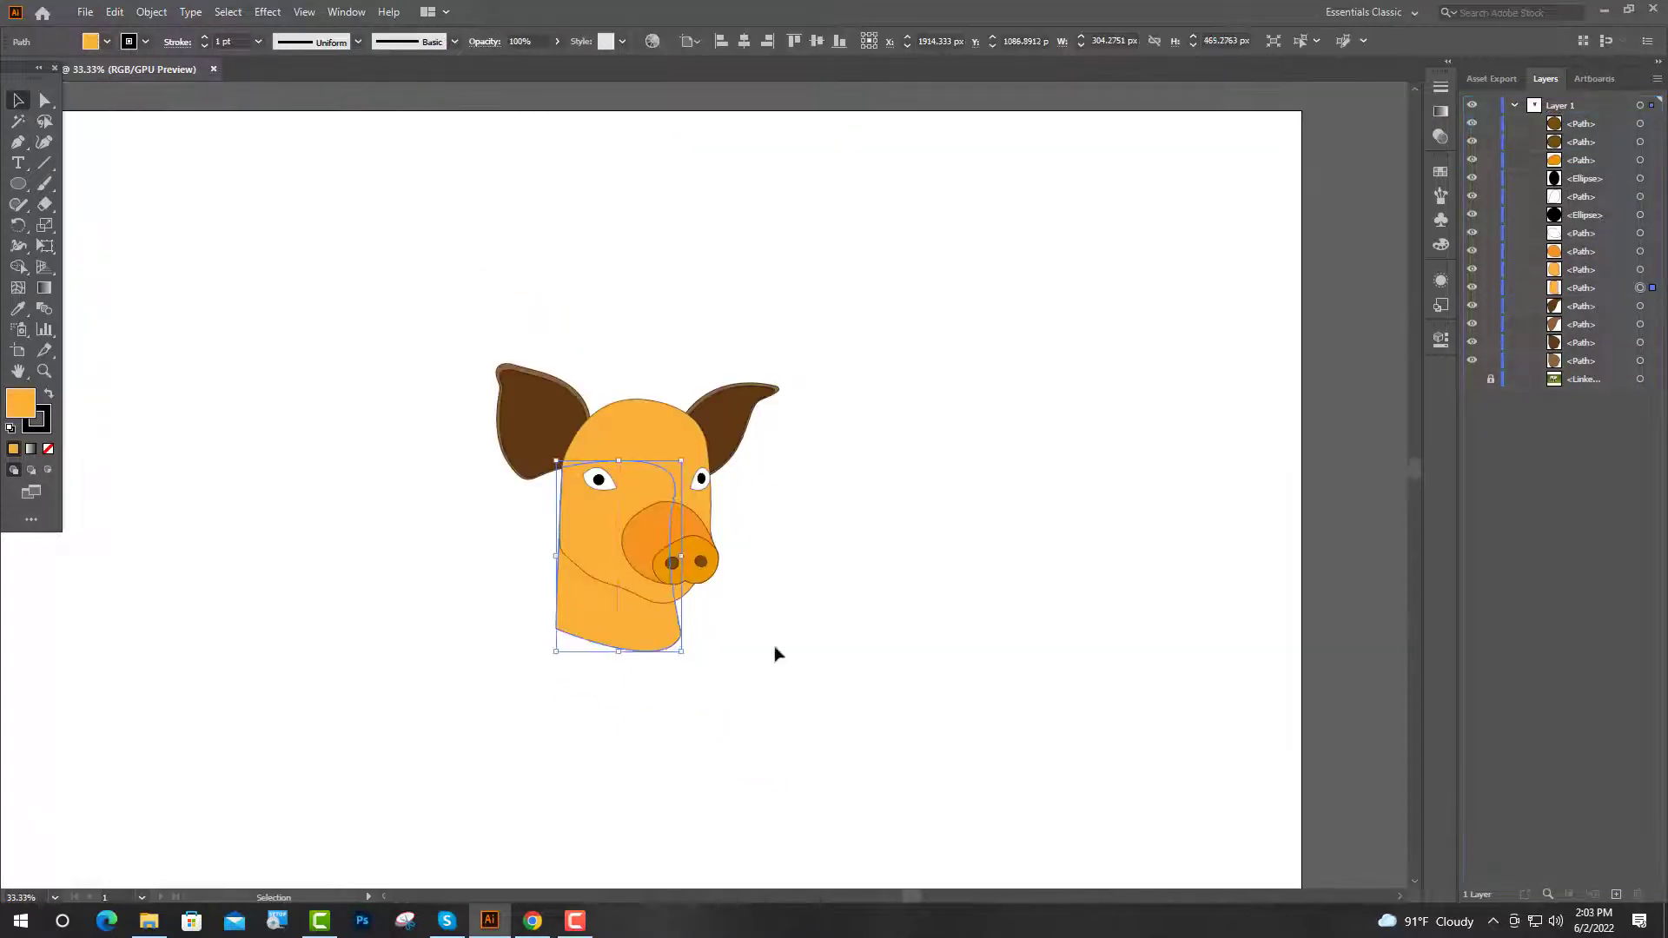
click(776, 653)
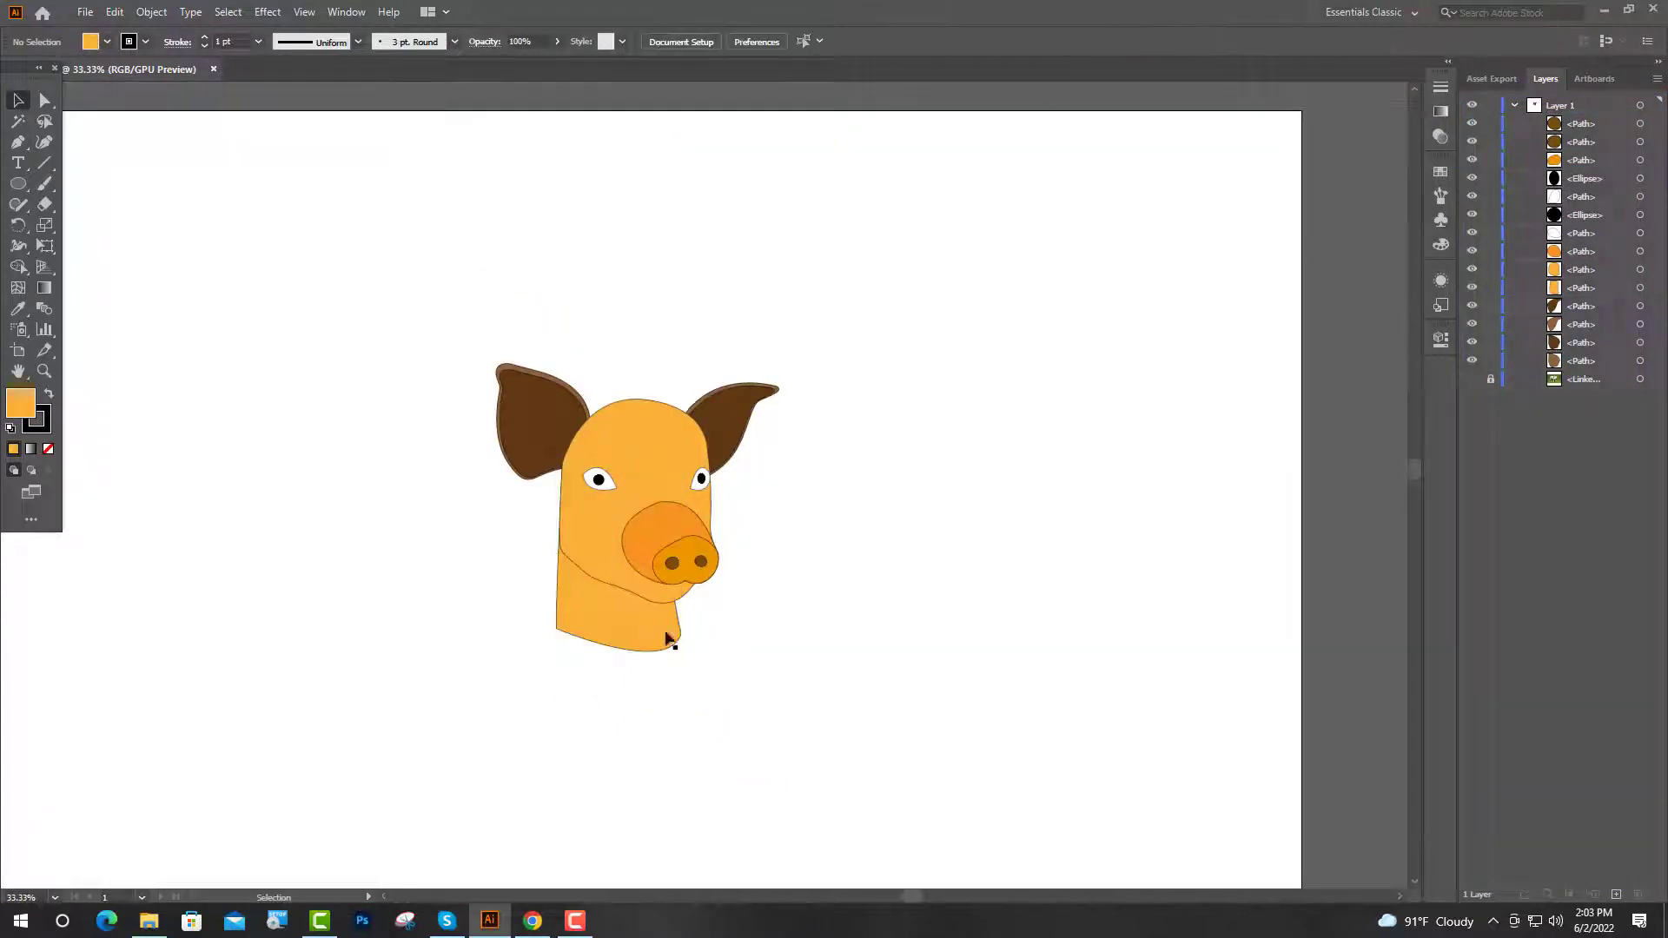
Draw a straight-edged torso with sloping shoulders, about 755 × 644 px, beneath the head and send it behind the neck.
scroll(413, 653, up, 1)
click(673, 594)
click(454, 700)
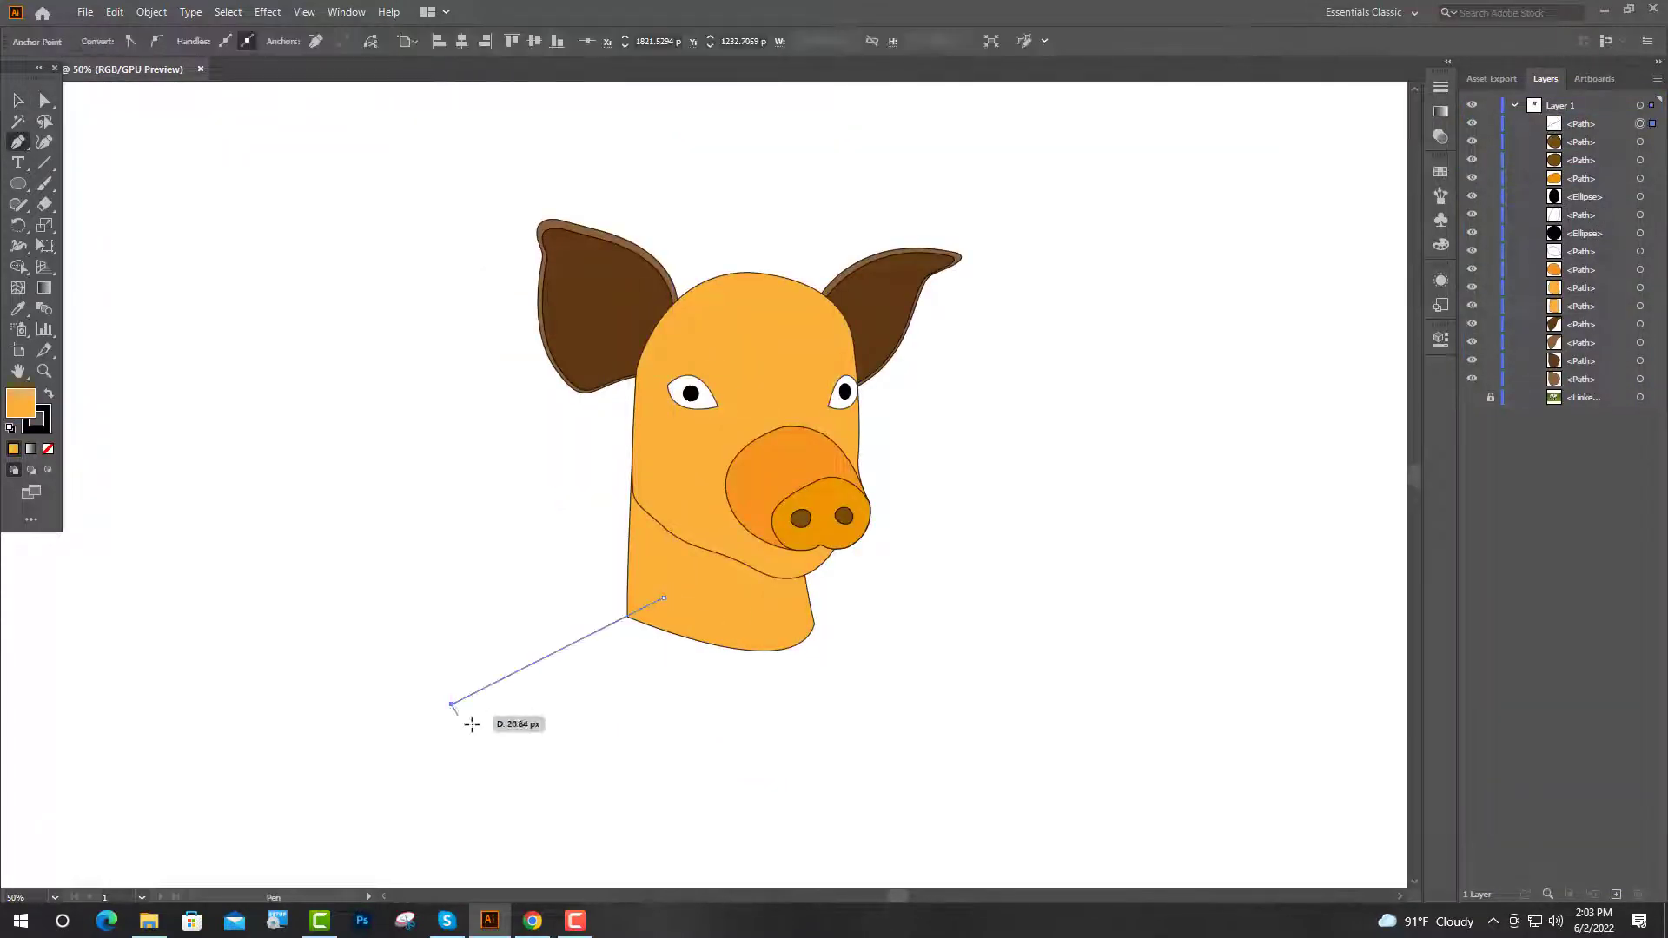
key(ctrl+minus)
click(456, 719)
click(689, 719)
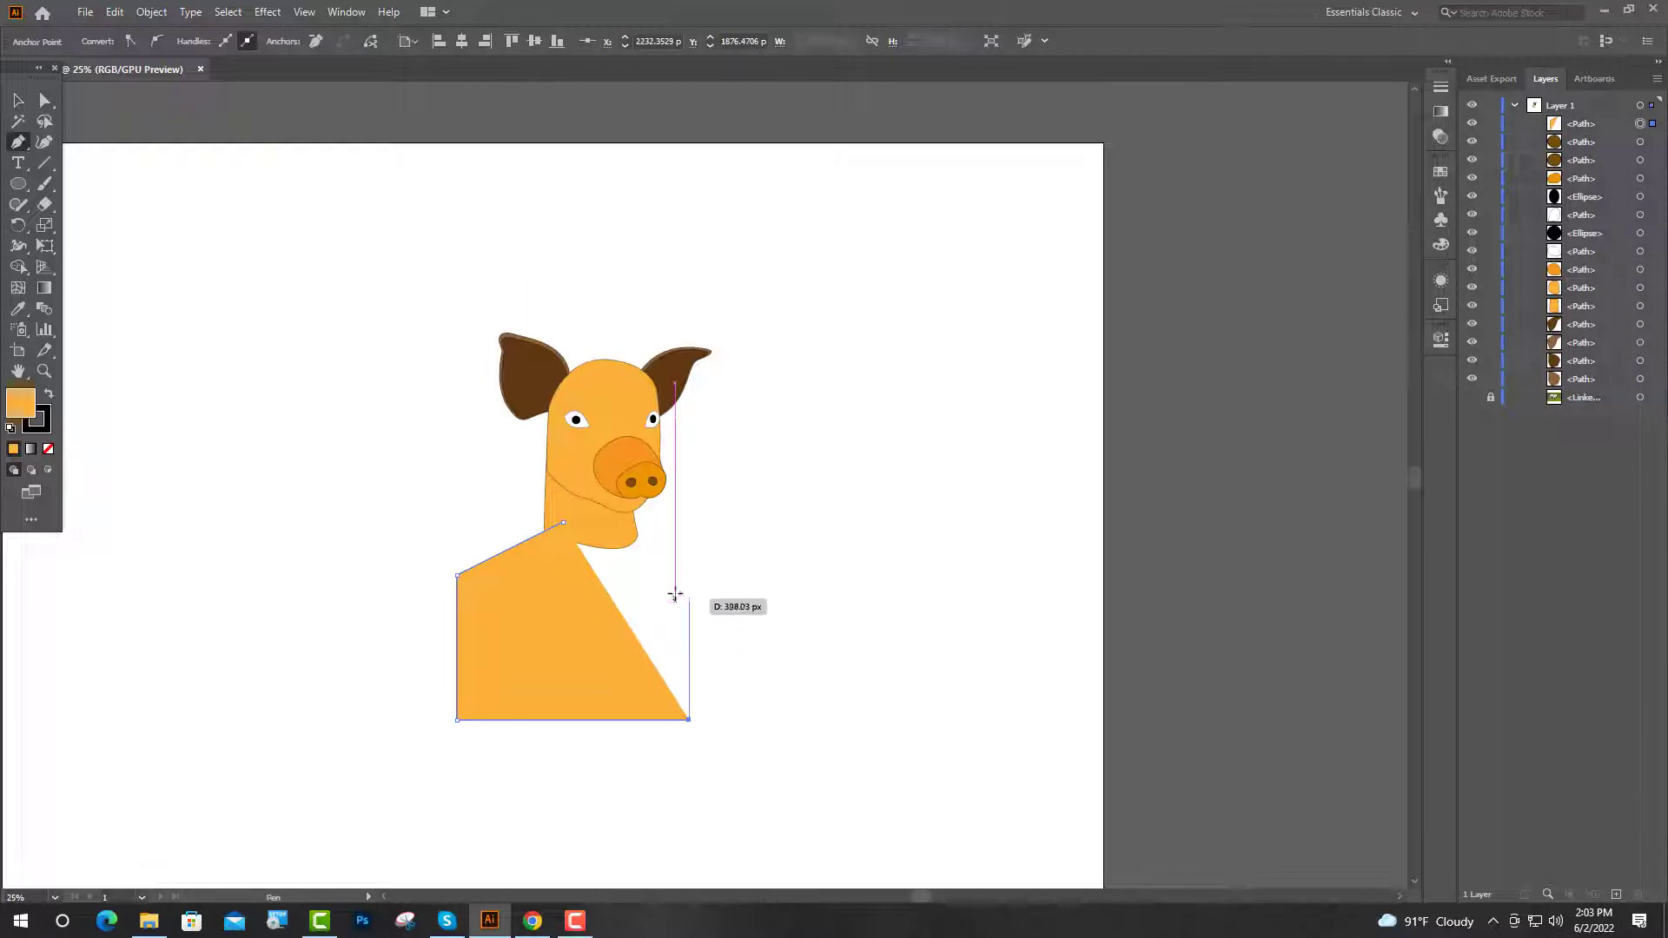
click(689, 563)
key(v)
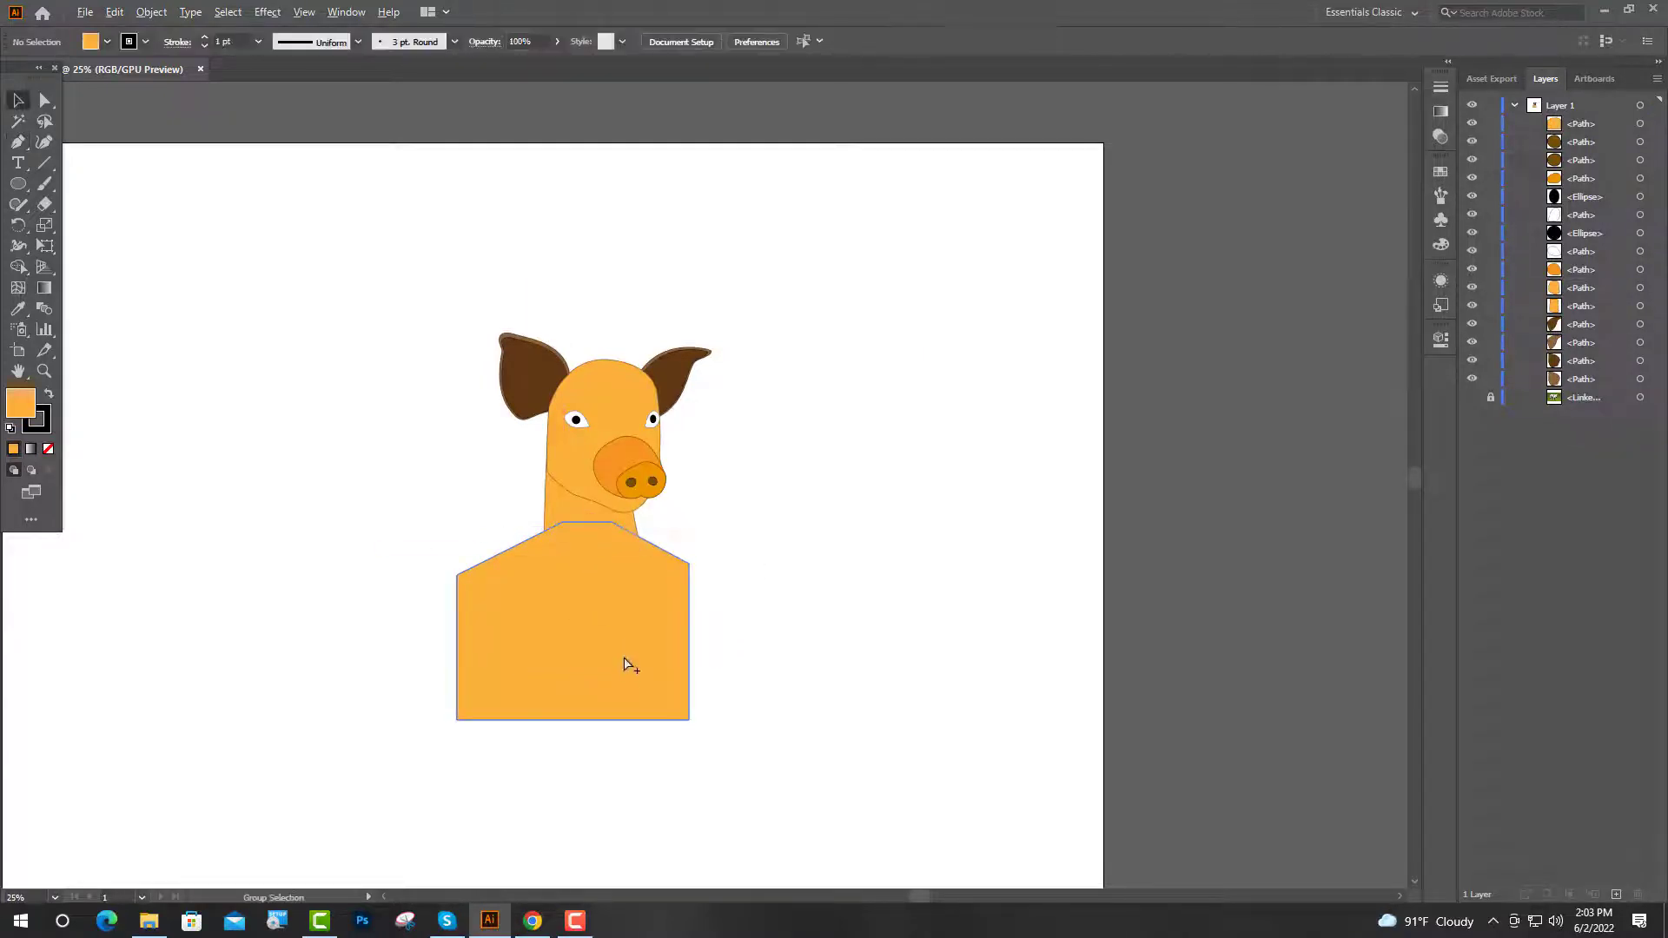
scroll(626, 663, up, 1)
key(ctrl+shift+bracketleft)
click(920, 545)
Round both shoulder corners of the torso, the right one to a radius of about 220 px.
key(ctrl+plus)
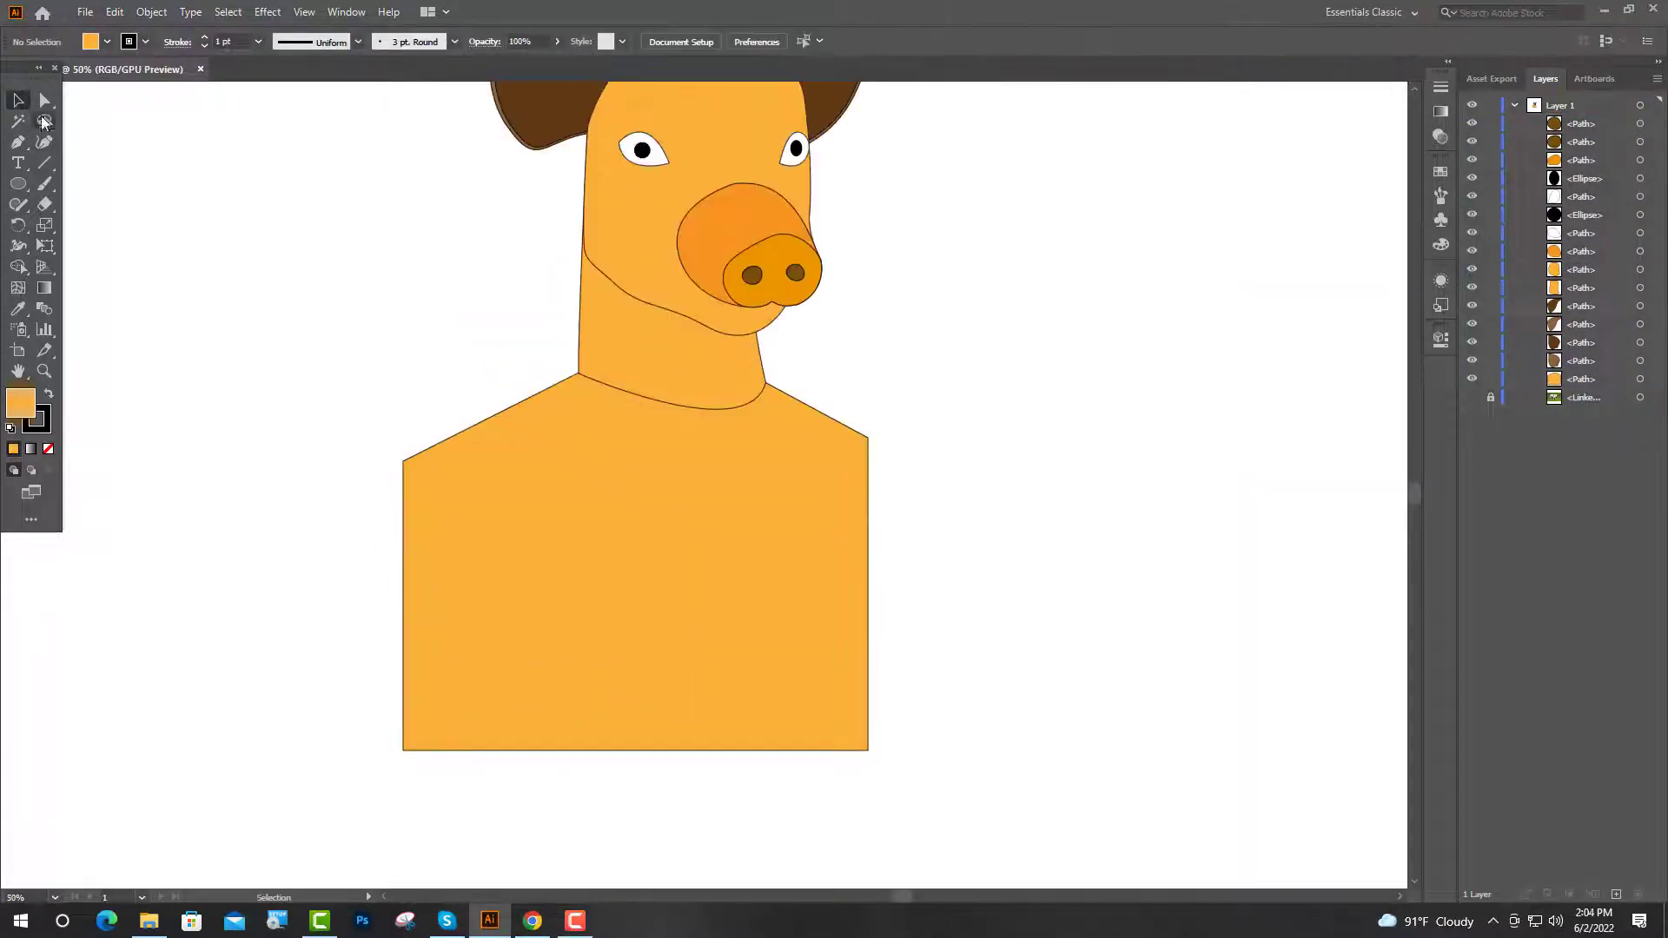
click(417, 472)
drag(417, 472, 552, 541)
click(869, 438)
drag(854, 451, 734, 514)
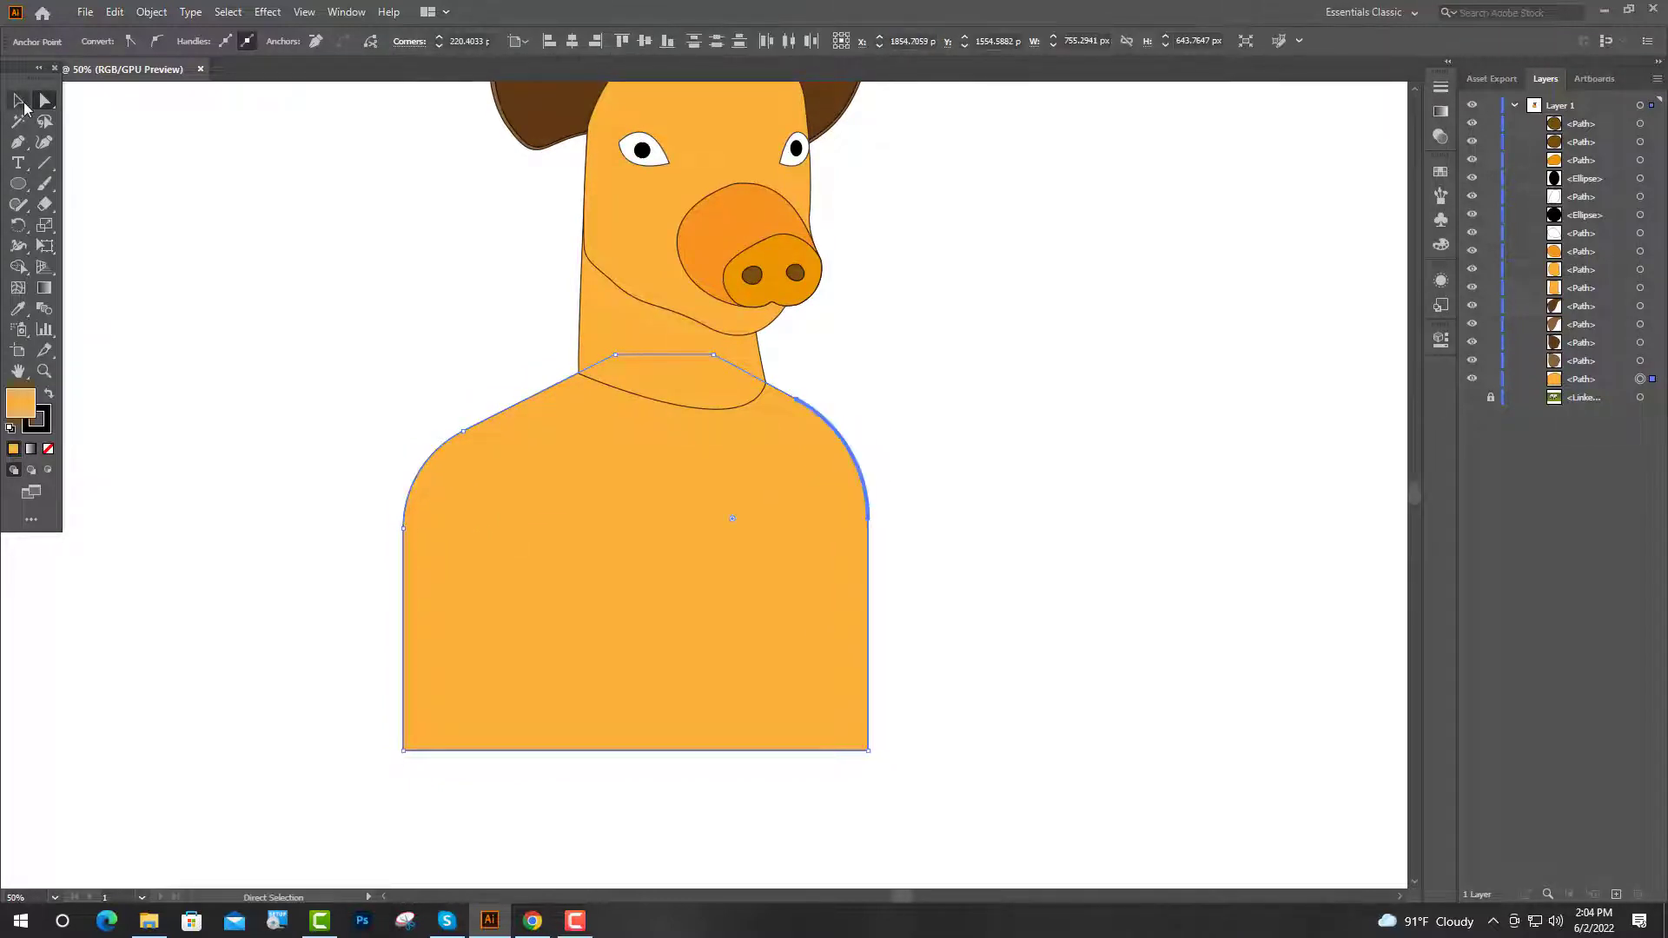
key(v)
click(223, 279)
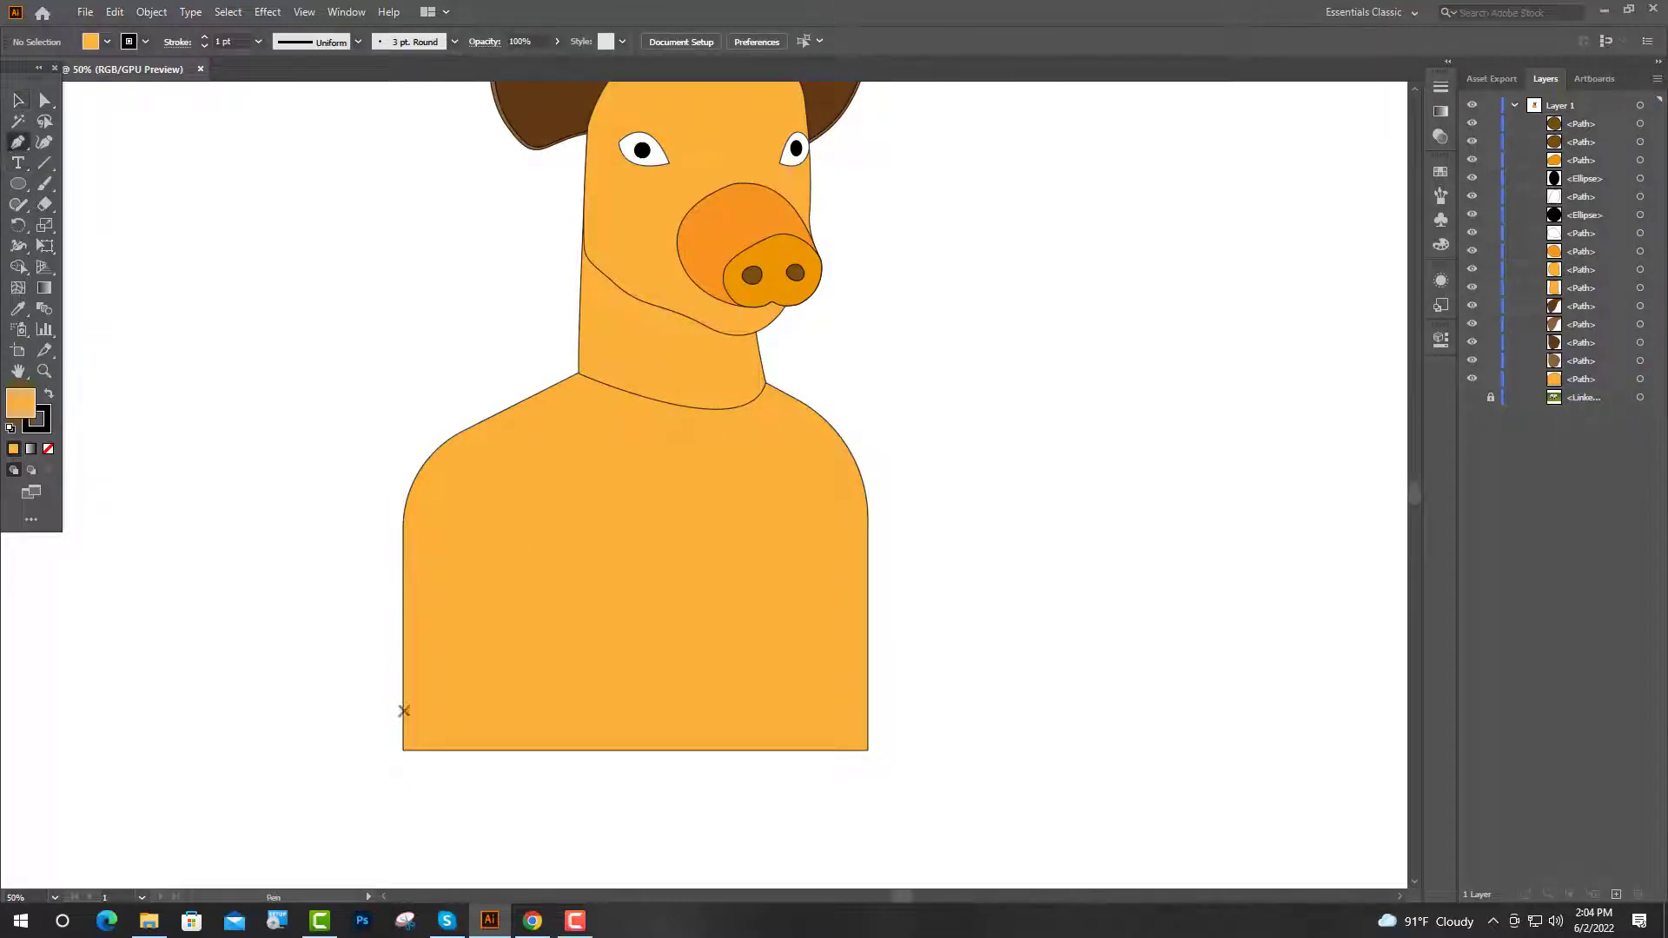
Draw a closed arm shape with the Pen tool along the torso's left edge, from the bottom up to the shoulder curve.
click(403, 752)
click(403, 525)
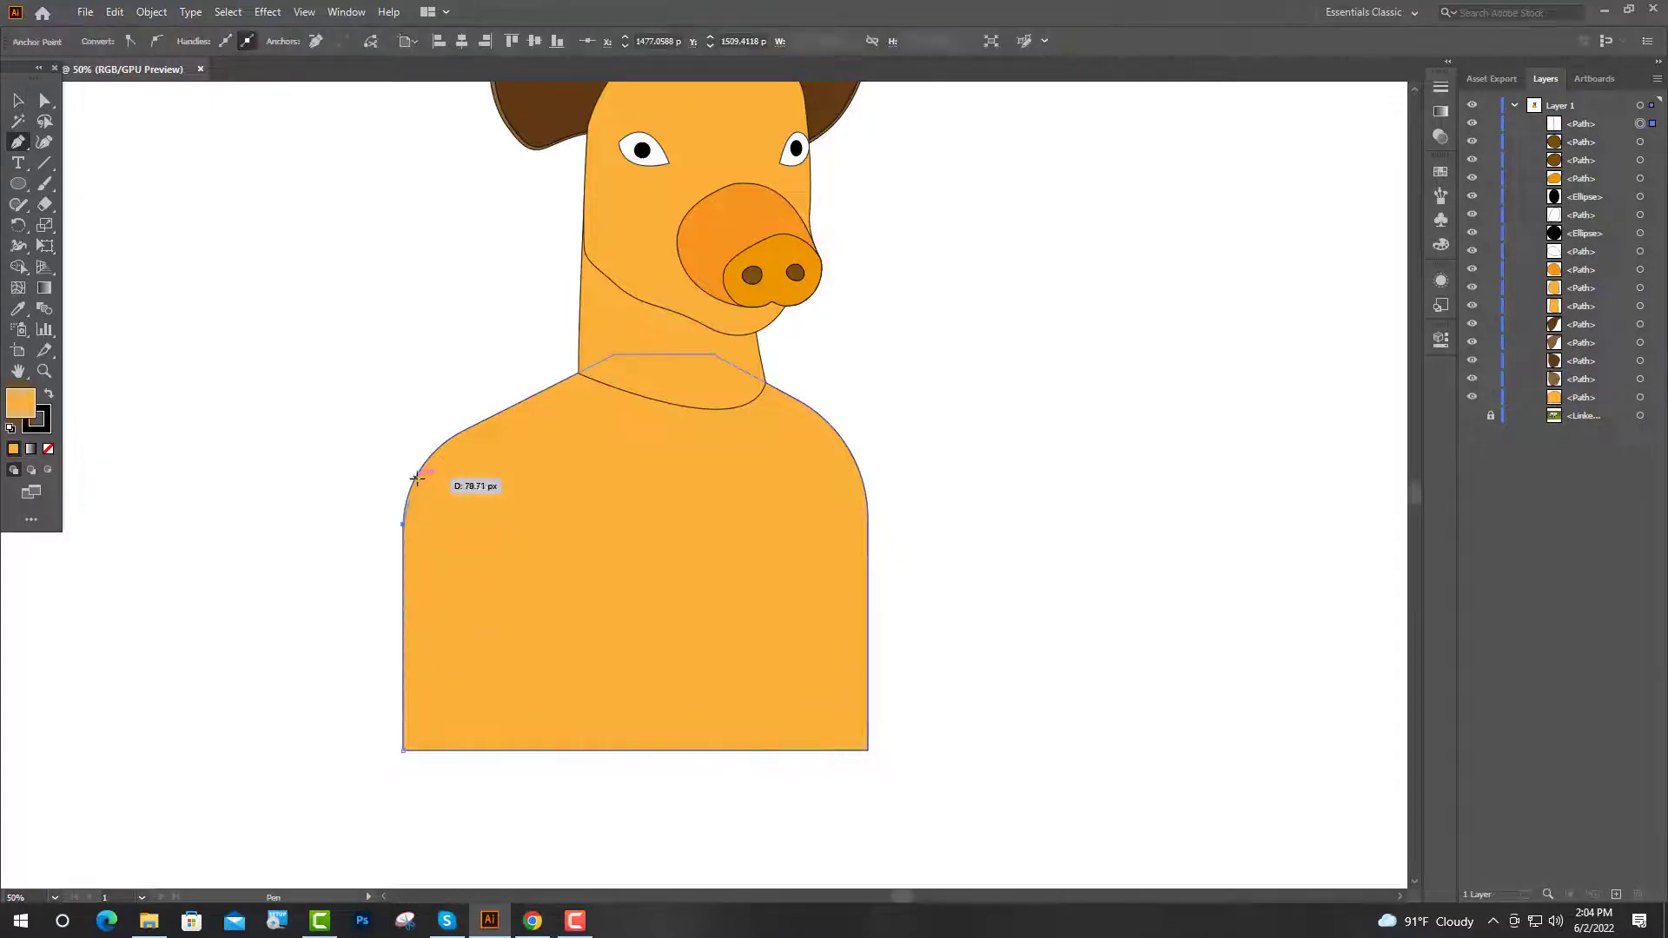
scroll(417, 476, up, 2)
drag(417, 470, 447, 431)
scroll(680, 580, down, 2)
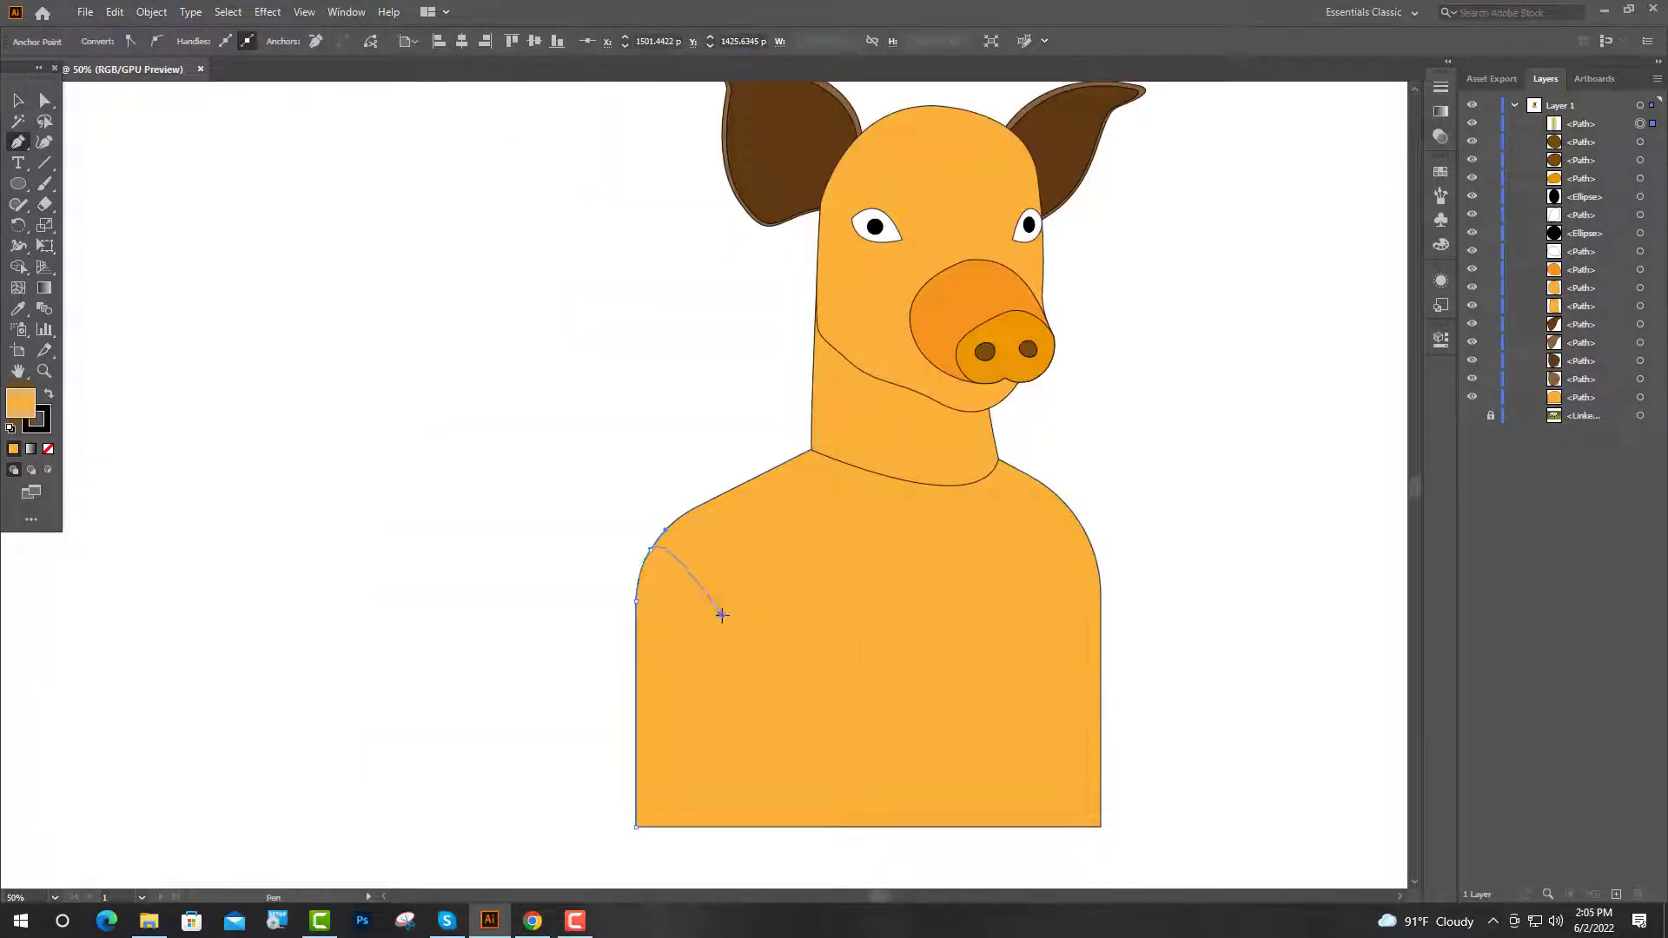
click(722, 615)
click(720, 827)
click(637, 827)
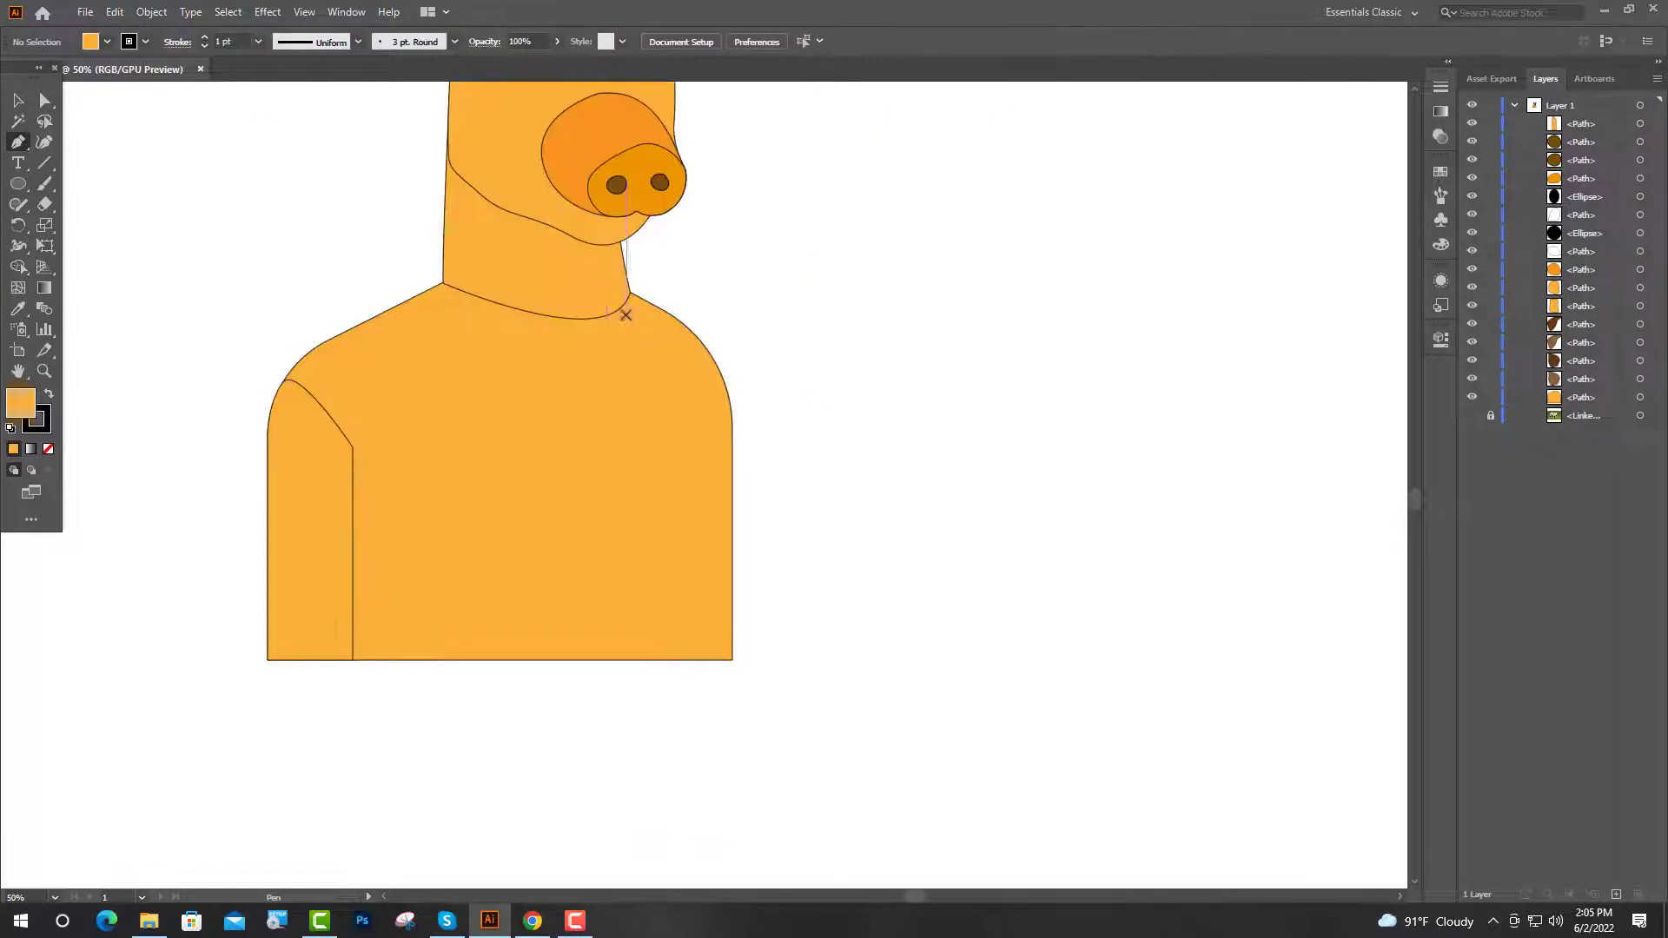
Draw a right arm shape extending from the neck base beyond the torso's right edge, and place it behind the torso.
click(631, 293)
drag(779, 412, 785, 508)
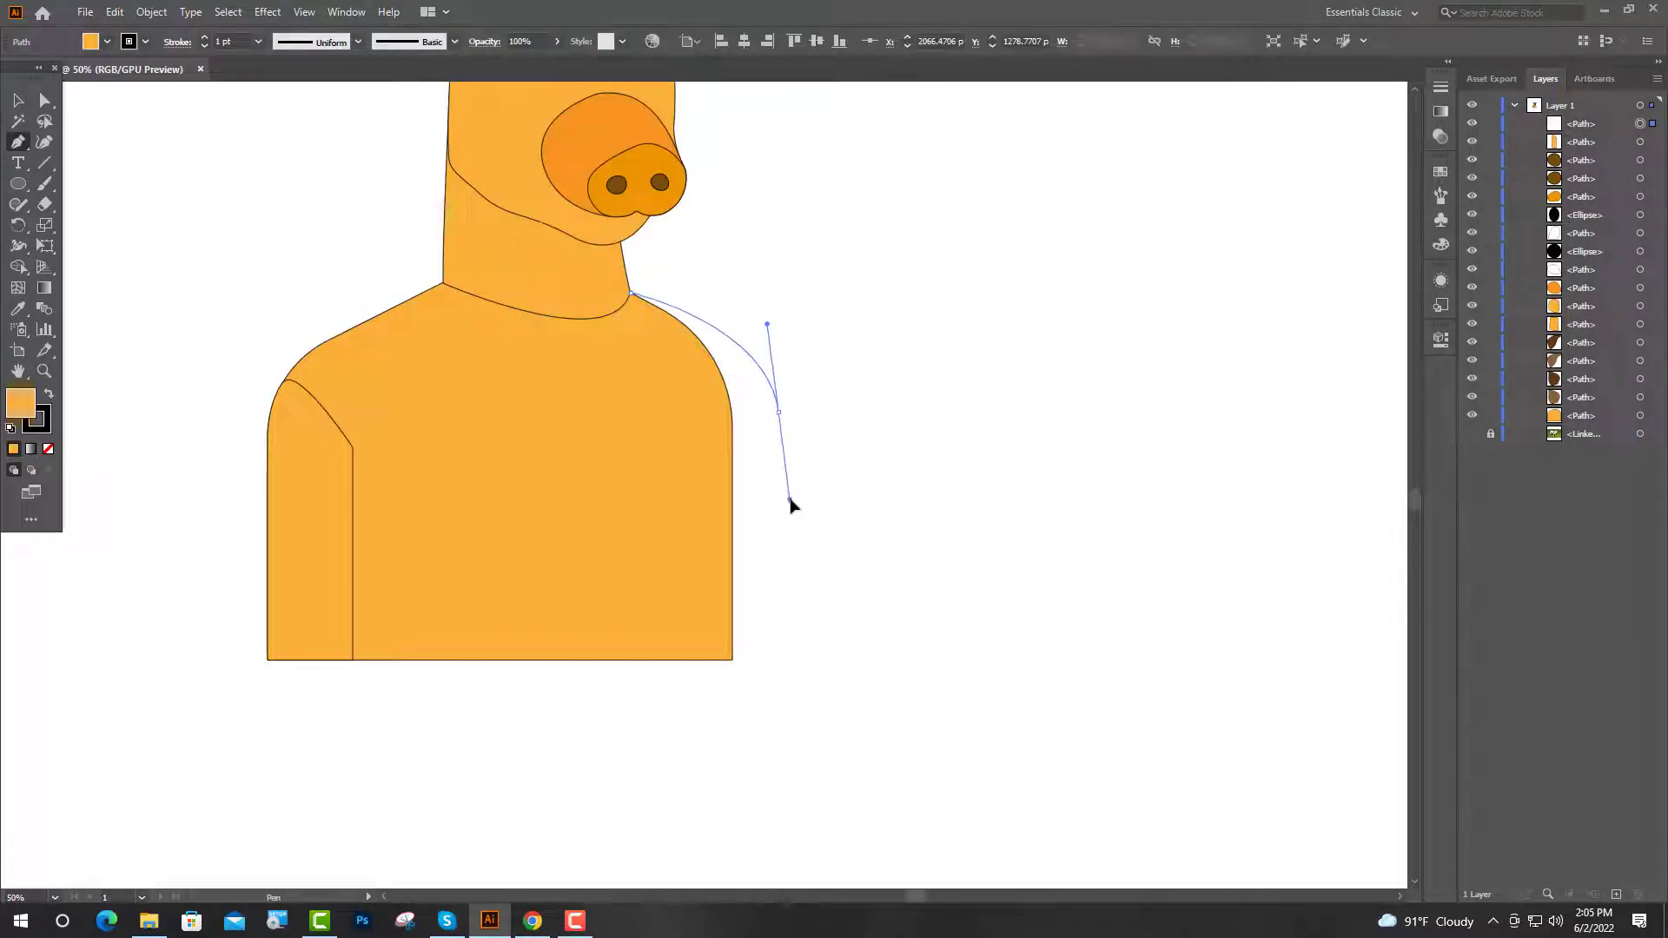
click(778, 659)
drag(716, 660, 672, 616)
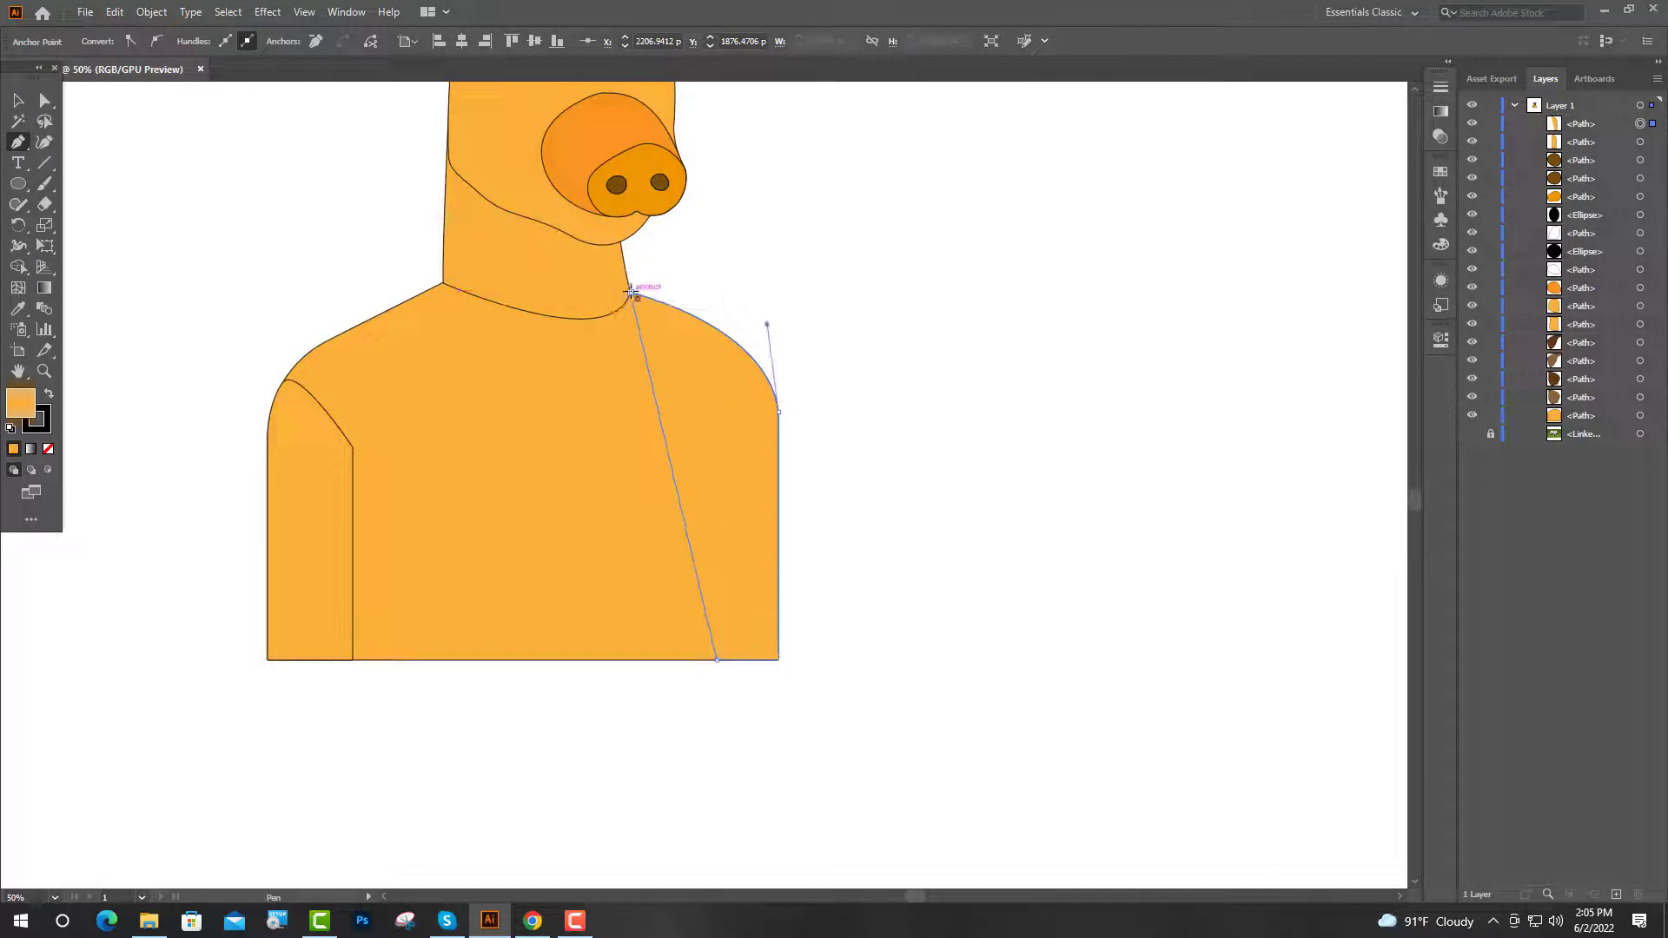
click(19, 98)
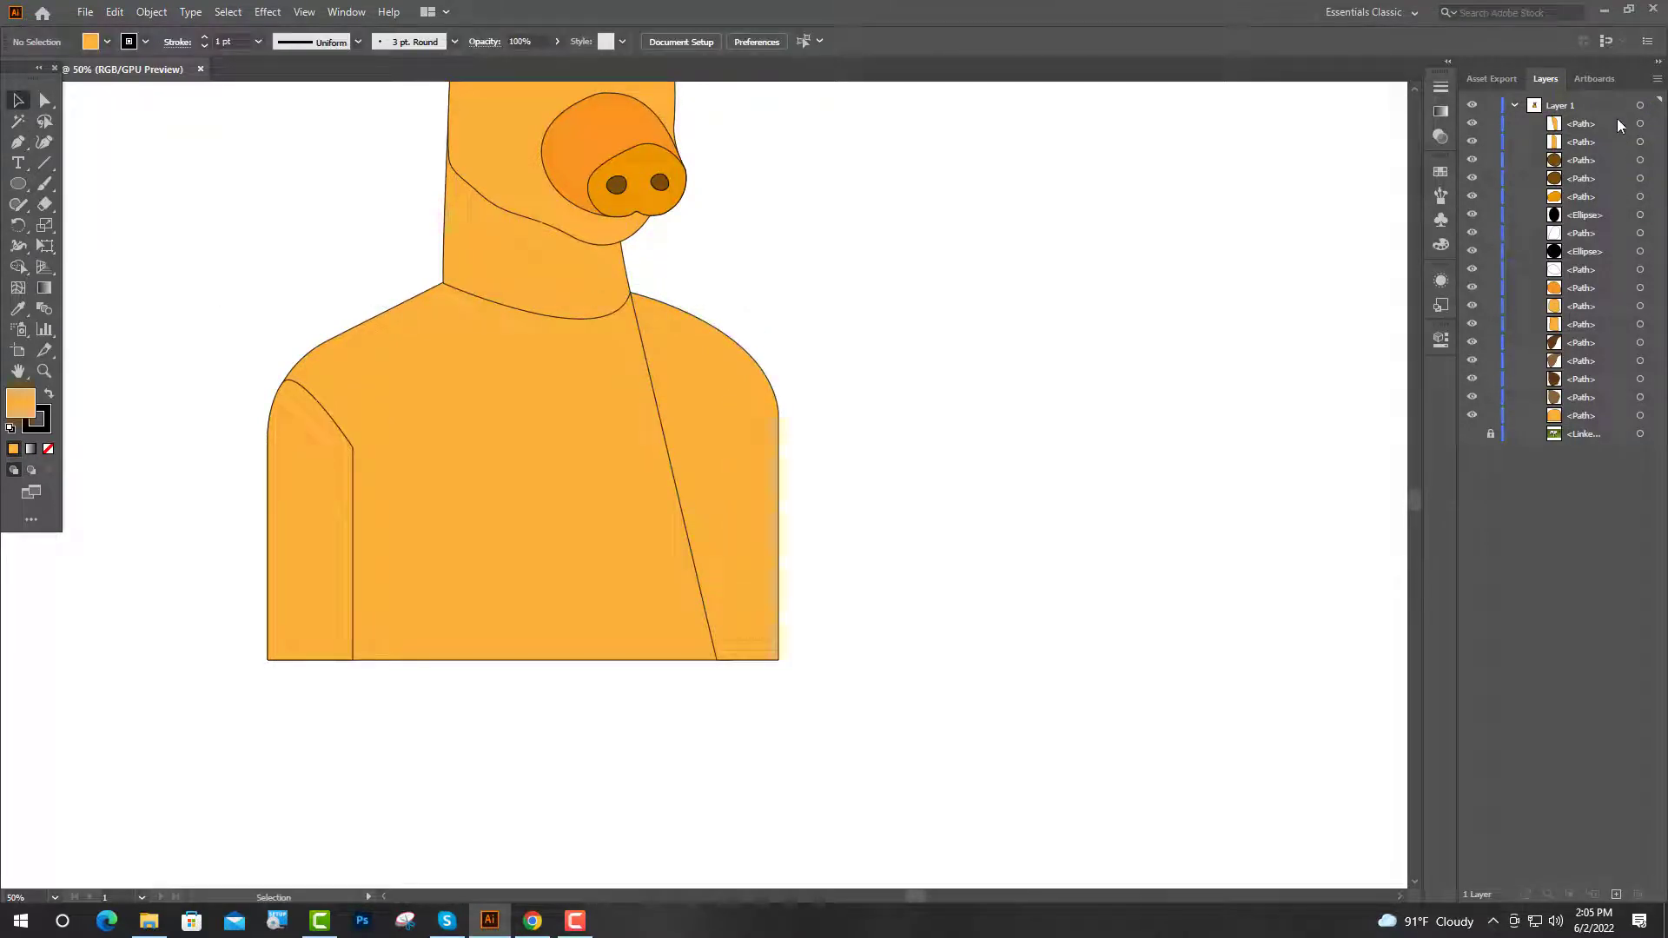
drag(1617, 121, 1639, 425)
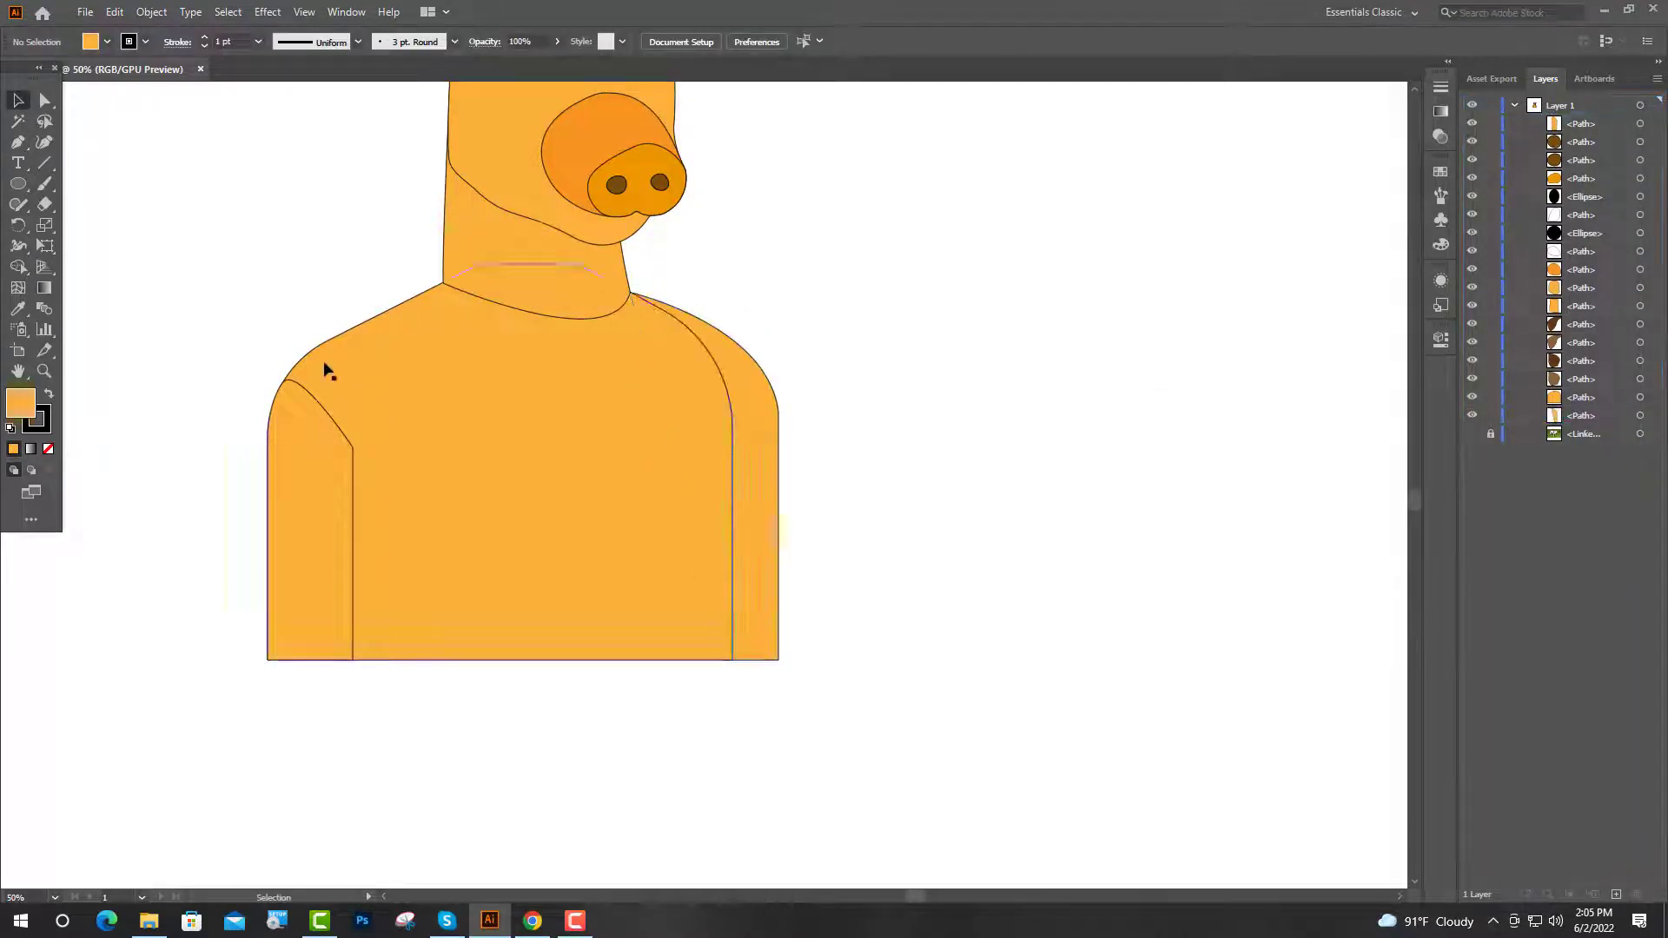
Draw a closed front panel with the Pen tool over the torso's right half, from the vertical centre line to the shoulder curve.
click(575, 660)
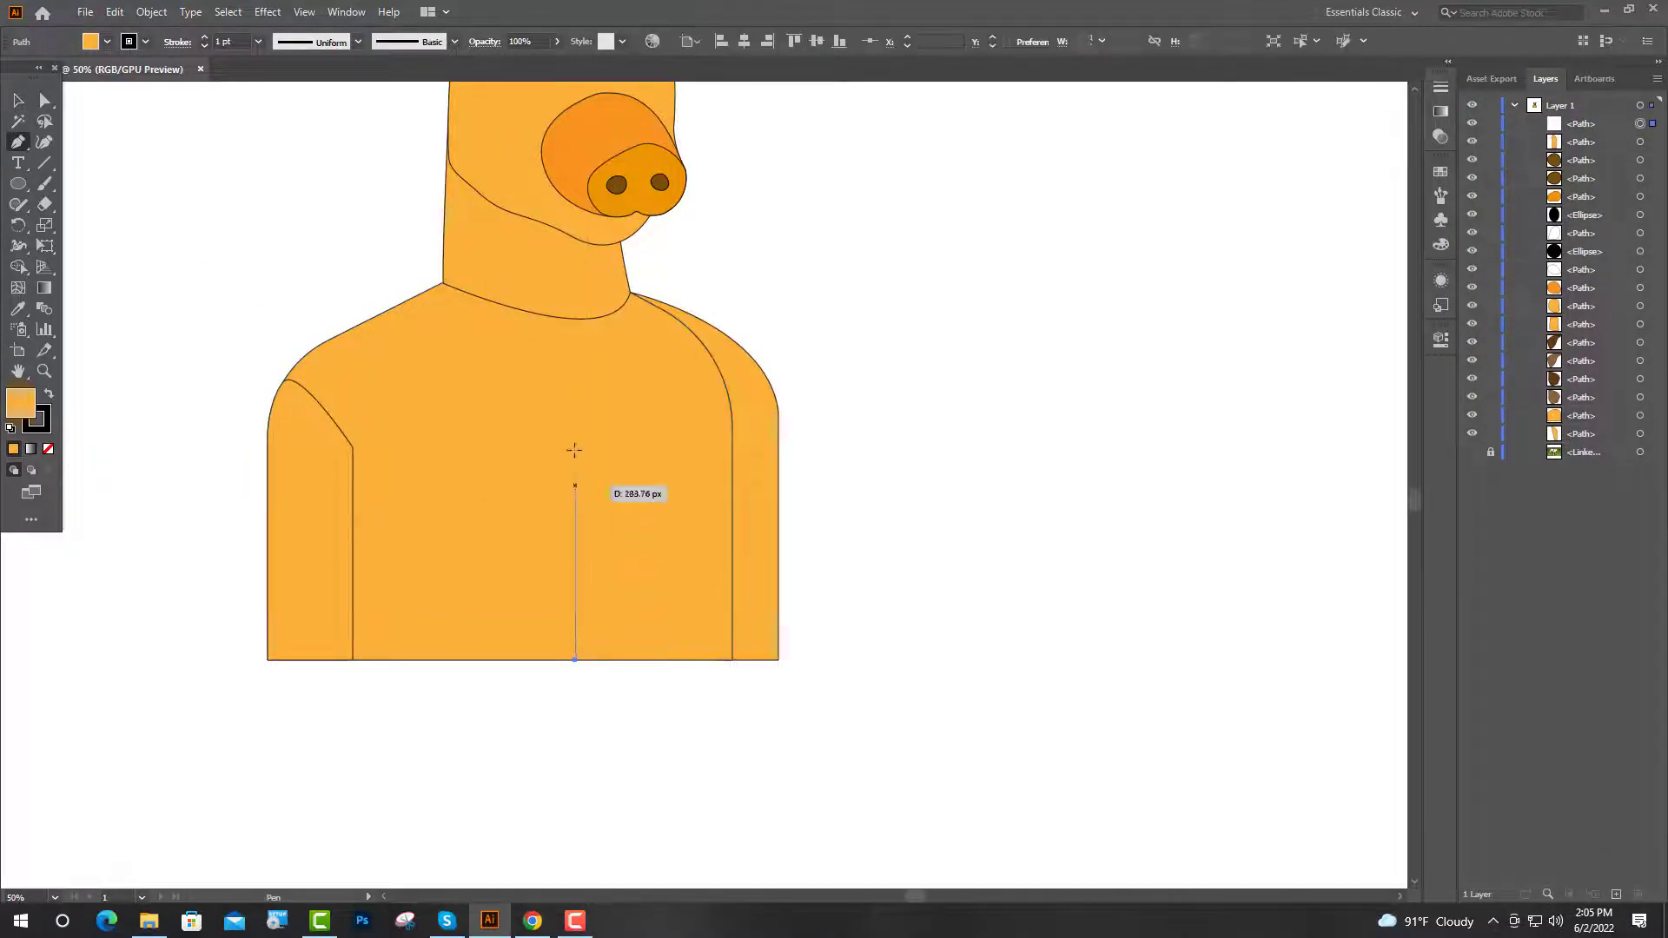
click(575, 278)
scroll(641, 295, up, 6)
click(549, 276)
drag(1074, 628, 1194, 760)
scroll(1195, 765, up, 2)
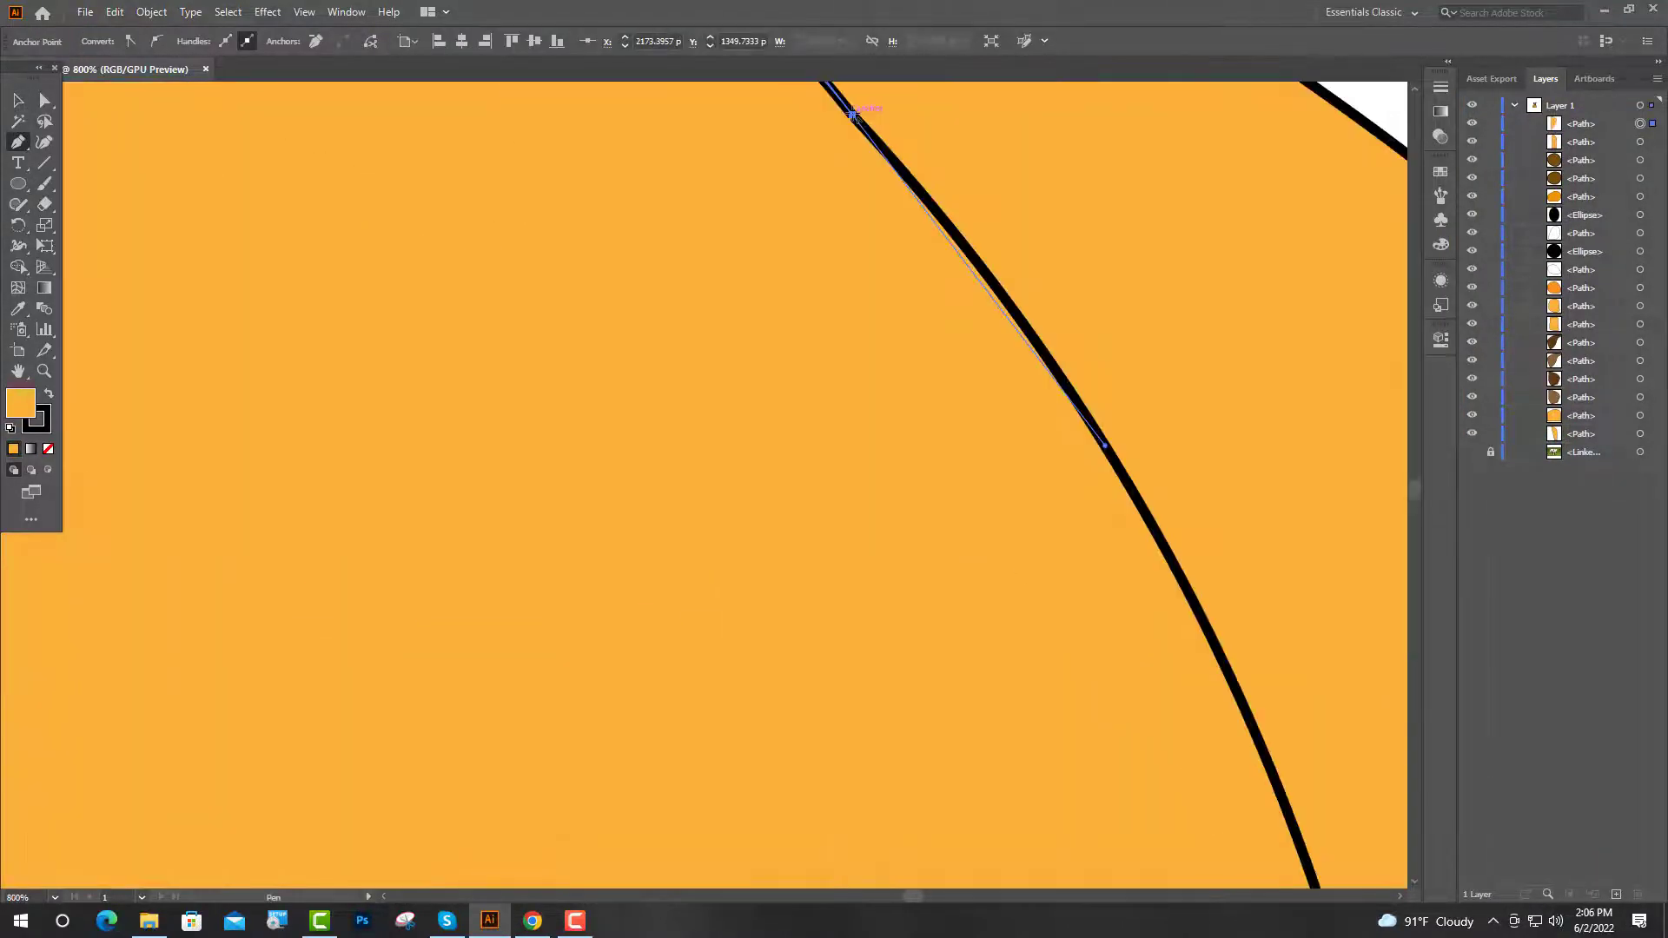
click(850, 113)
scroll(908, 361, down, 6)
drag(971, 540, 963, 680)
click(972, 541)
scroll(971, 543, down, 1)
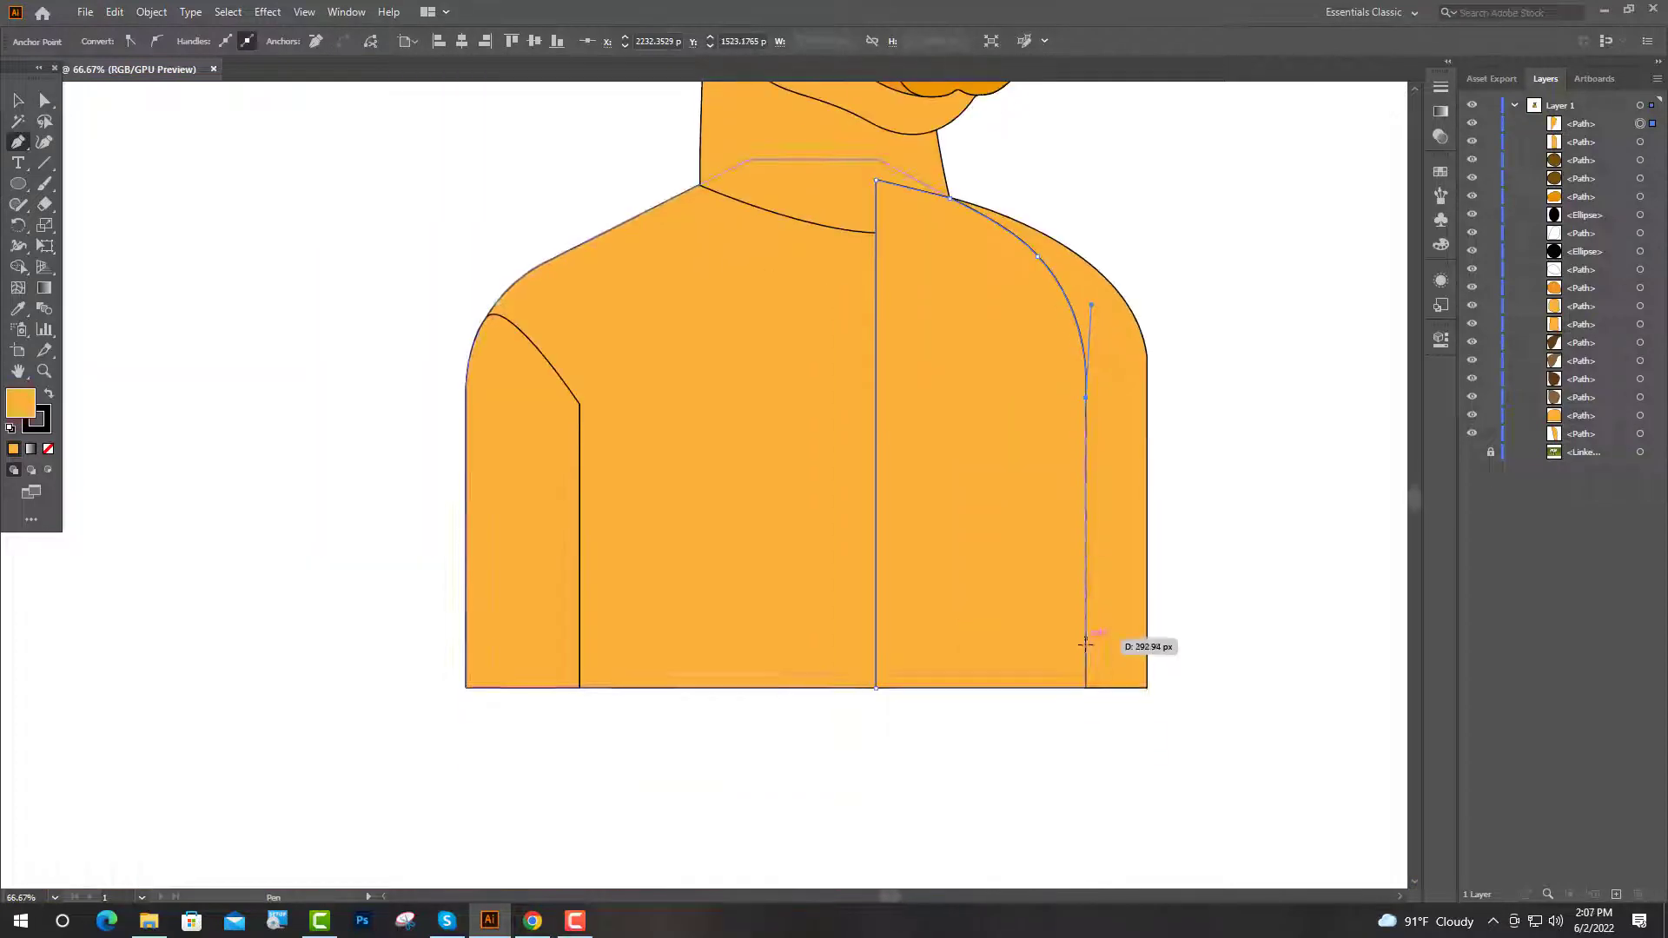
click(1086, 687)
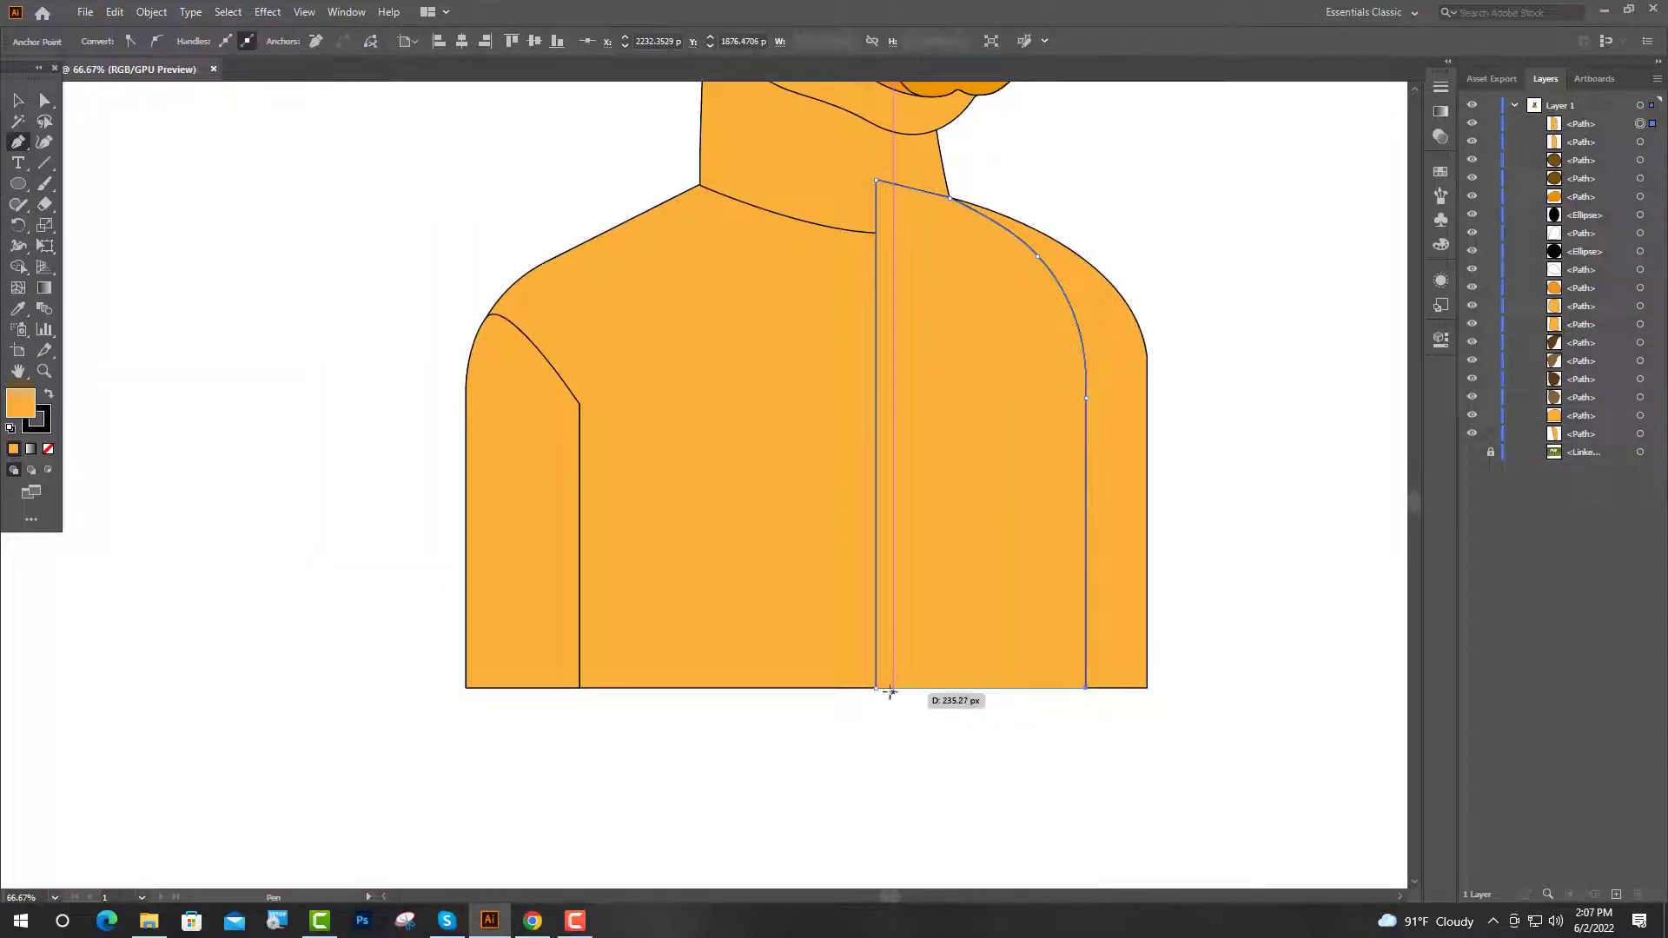
click(875, 688)
Move the front panel behind the neck, directly above the torso in the stacking order.
key(v)
click(1251, 486)
drag(1251, 417, 1241, 542)
drag(1626, 139, 1617, 406)
scroll(978, 454, down, 2)
Fill both arms with the crimson swatch.
click(1043, 522)
shift+click(746, 539)
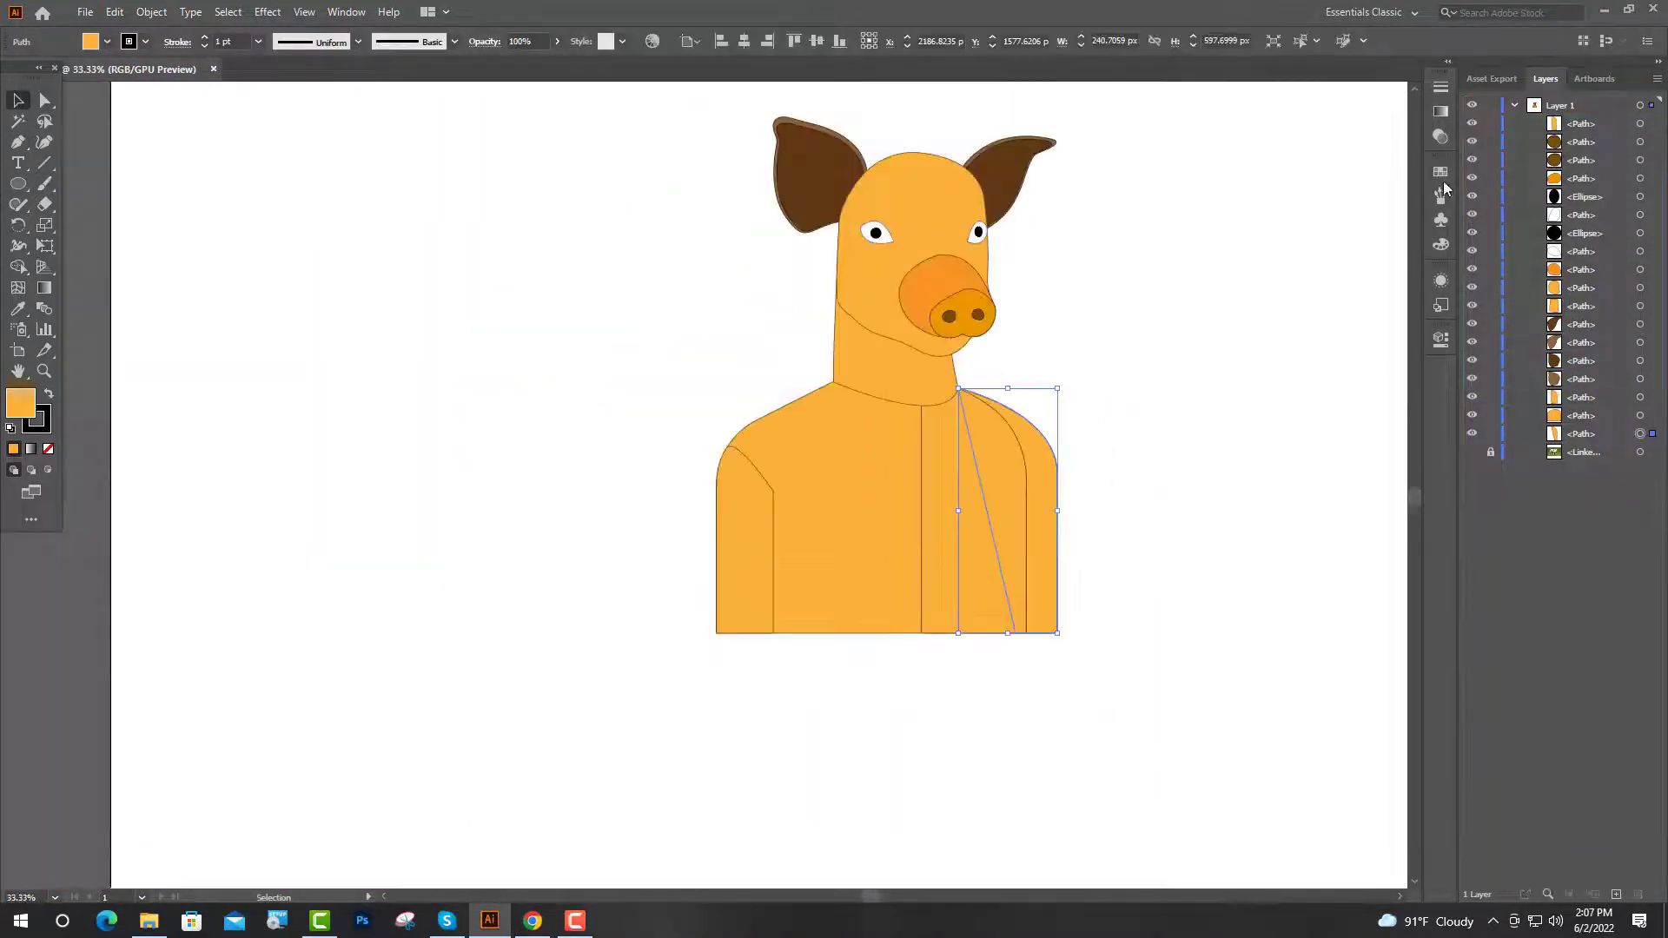
click(1441, 173)
click(1284, 278)
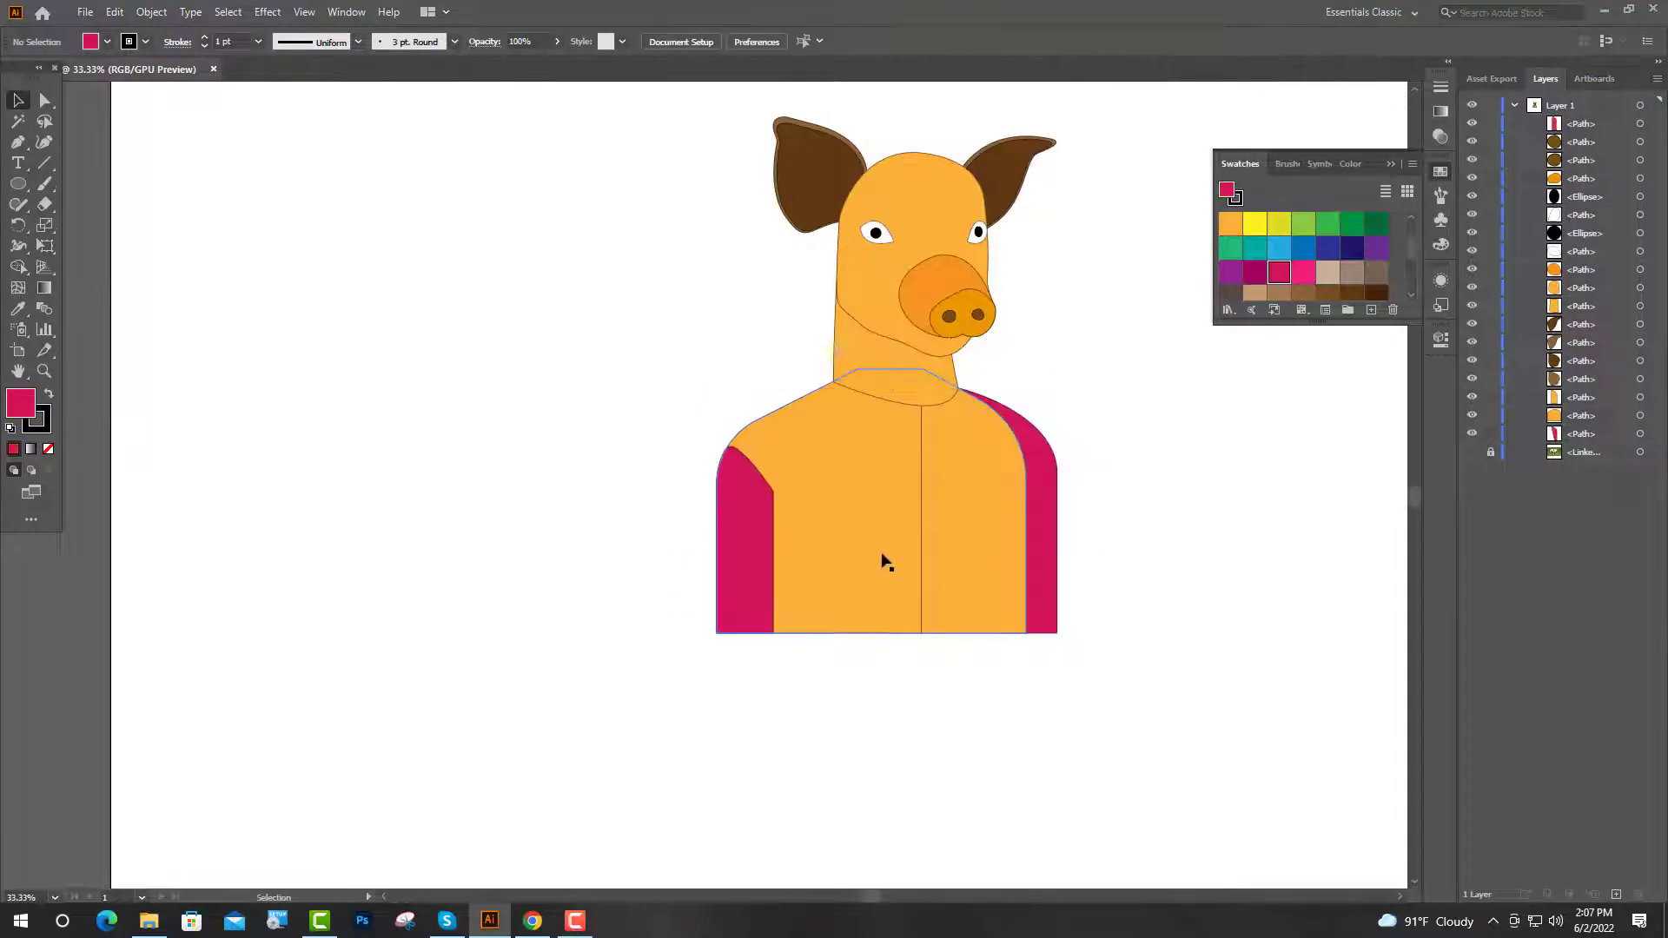
Fill the torso with bright pink (R=237 G=30 B=121) and the front panel with dark magenta.
click(882, 559)
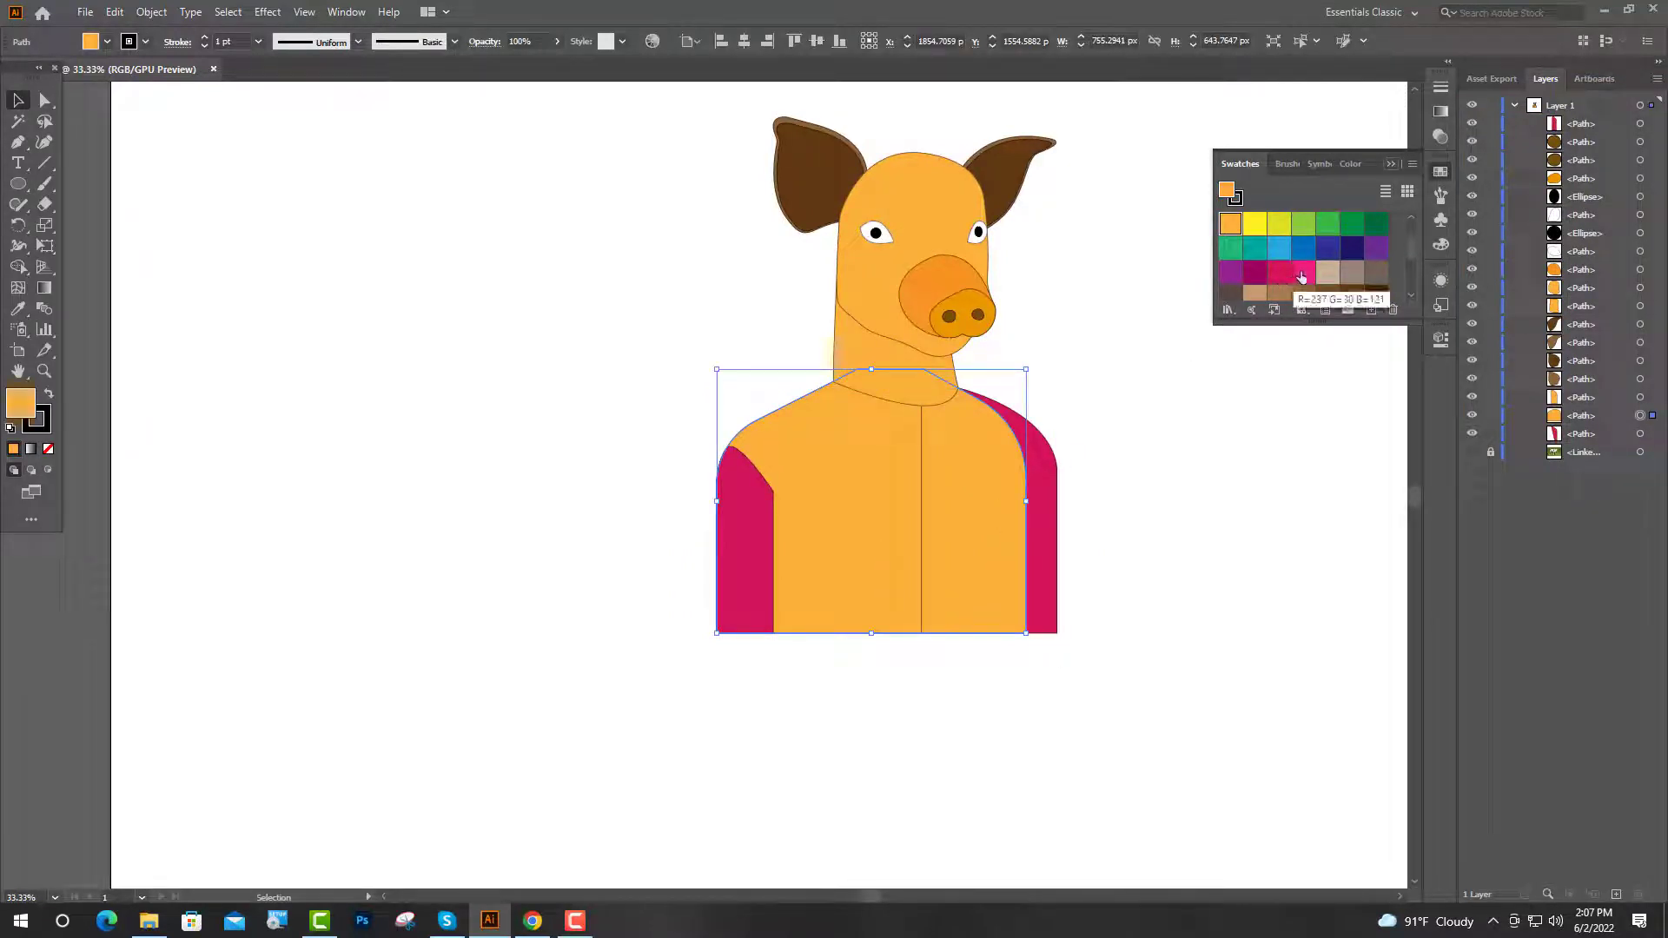
click(1301, 278)
click(972, 521)
click(1255, 274)
click(1262, 428)
Draw a closed curved collar with the Pen tool along the neck's lower edge and fill it white.
scroll(899, 324, up, 4)
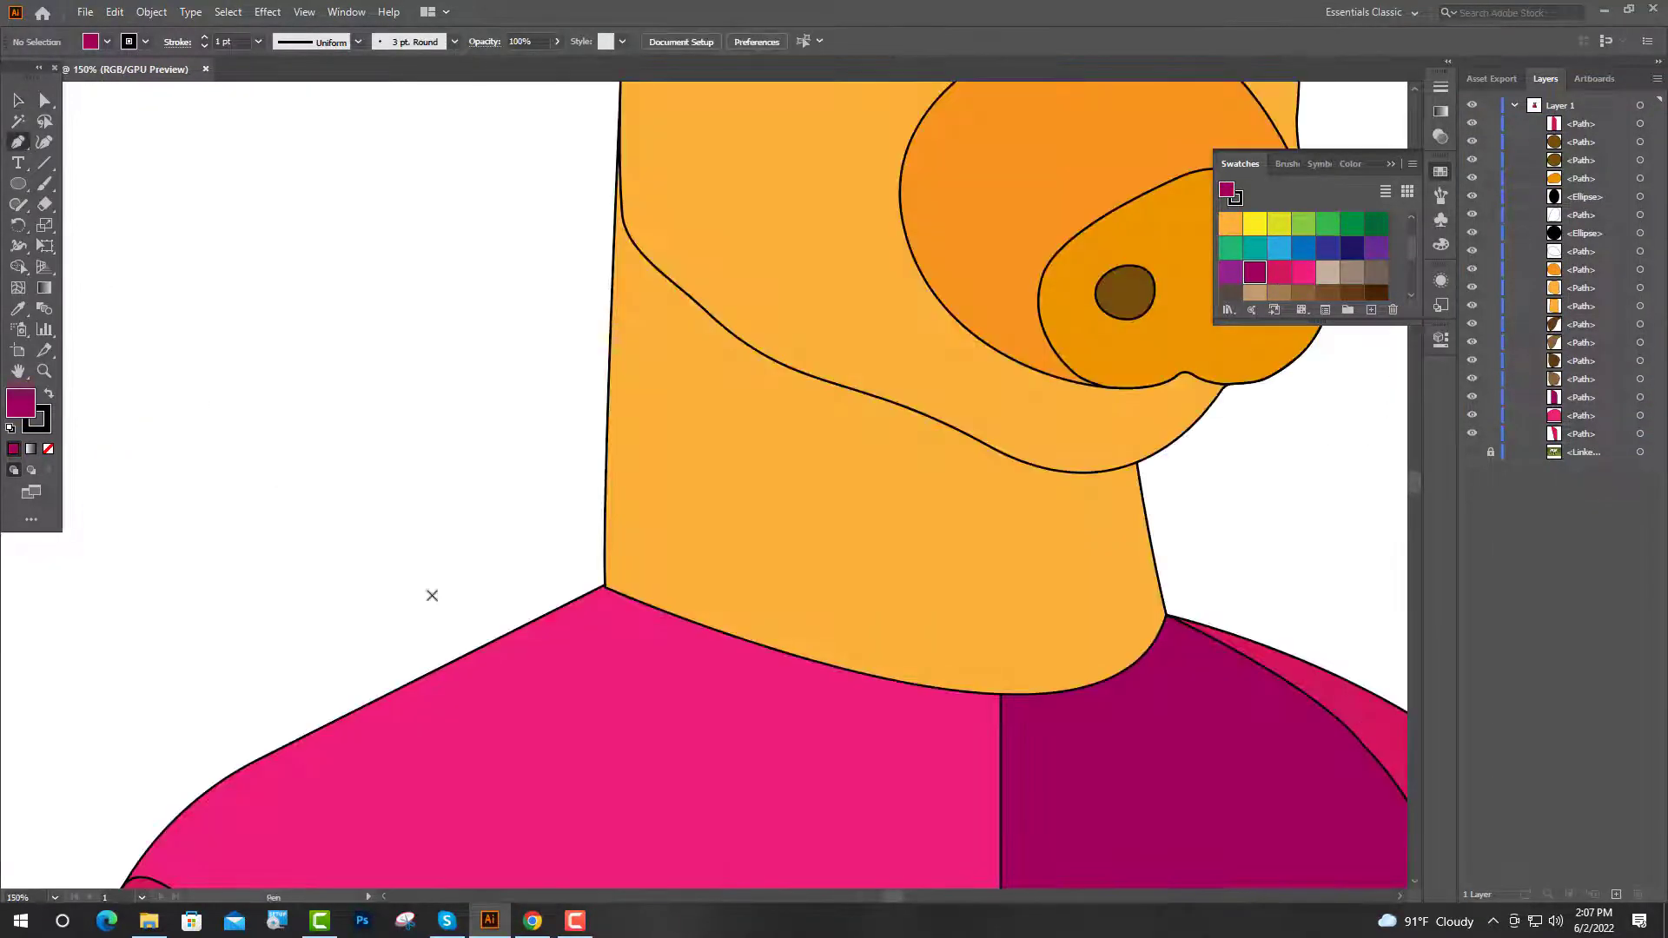
scroll(604, 594, up, 4)
click(607, 563)
scroll(551, 617, down, 4)
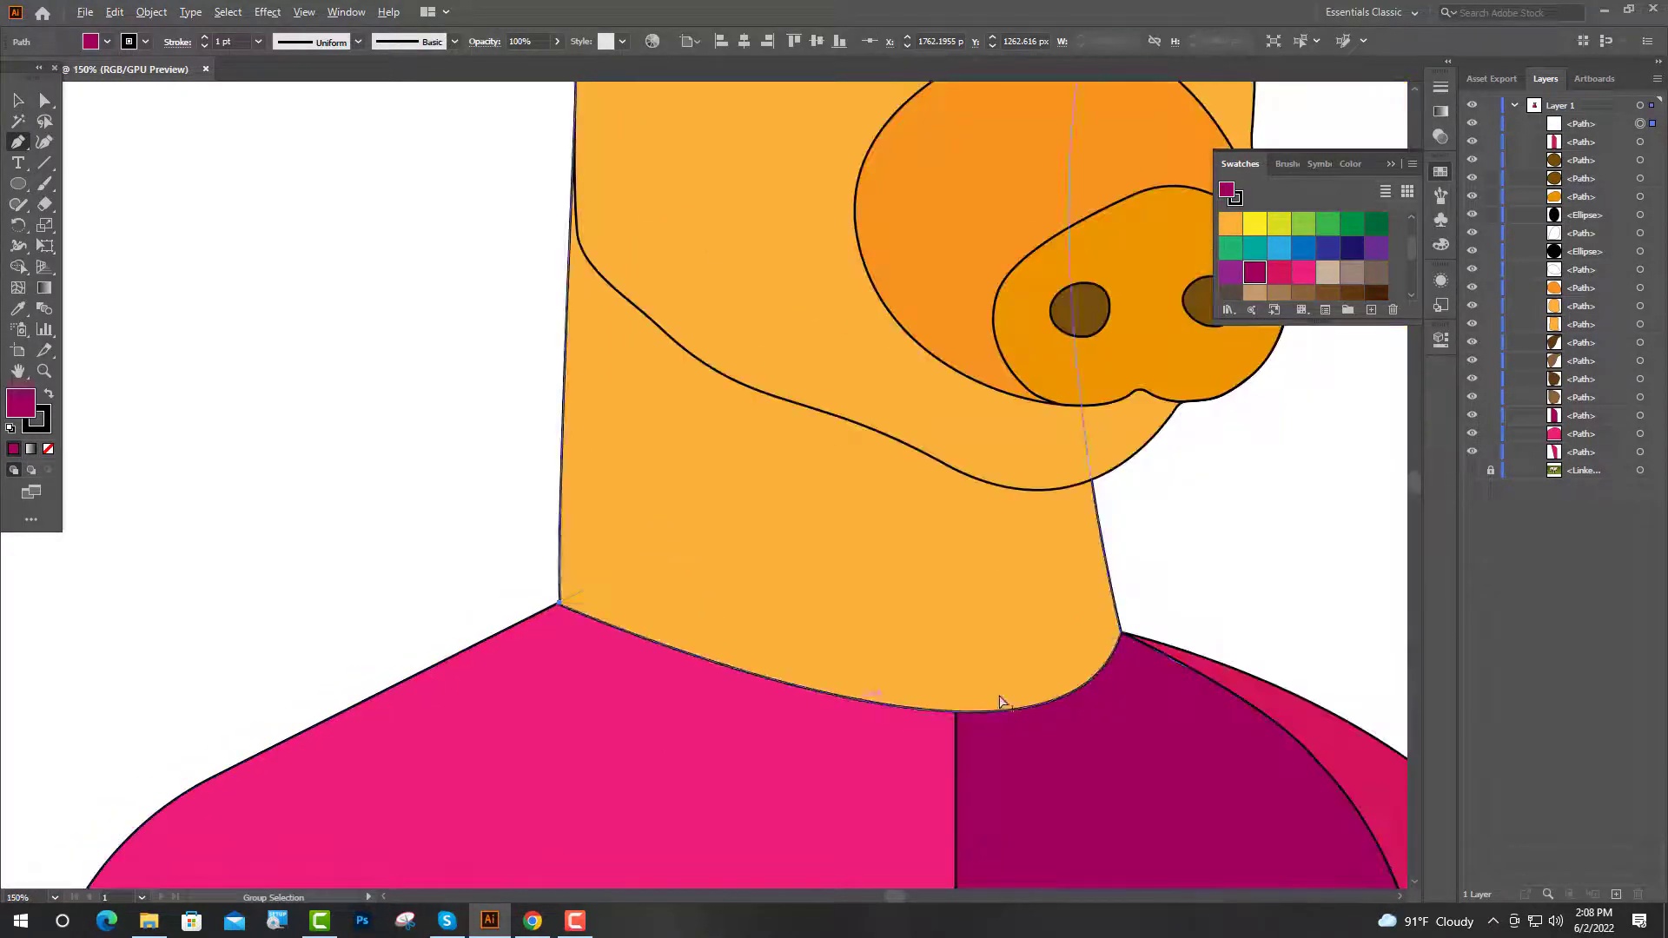
drag(1121, 632, 1197, 437)
scroll(1175, 386, down, 1)
click(1136, 545)
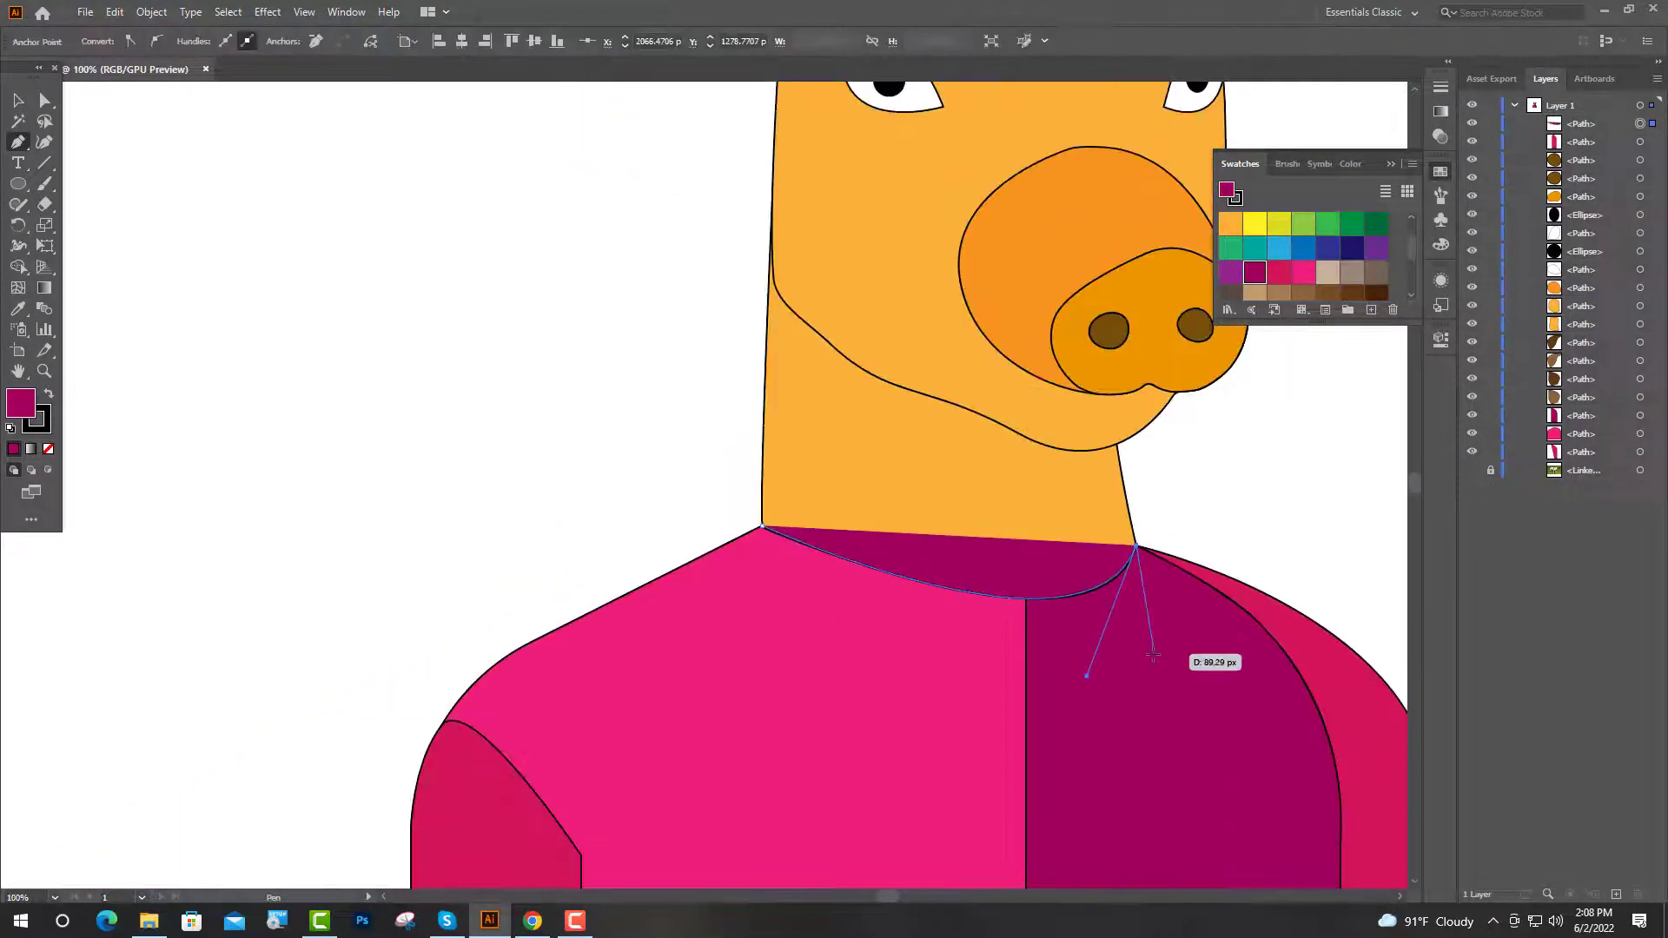
scroll(1104, 643, up, 1)
drag(1088, 594, 1008, 616)
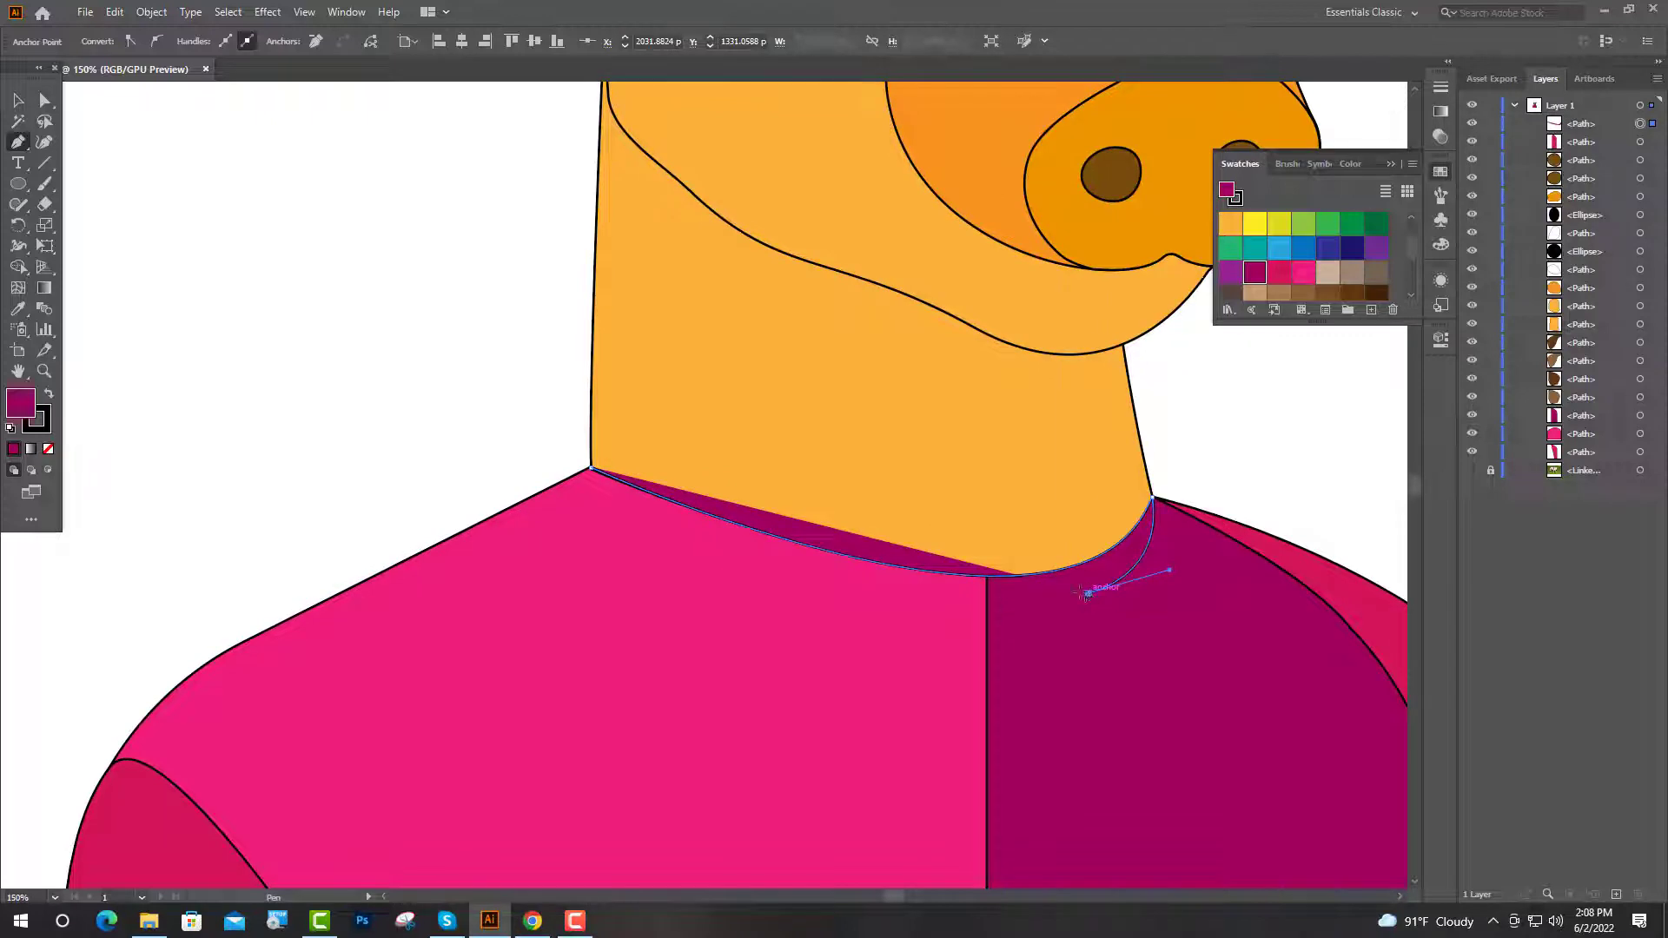
drag(871, 615, 691, 583)
drag(591, 467, 576, 439)
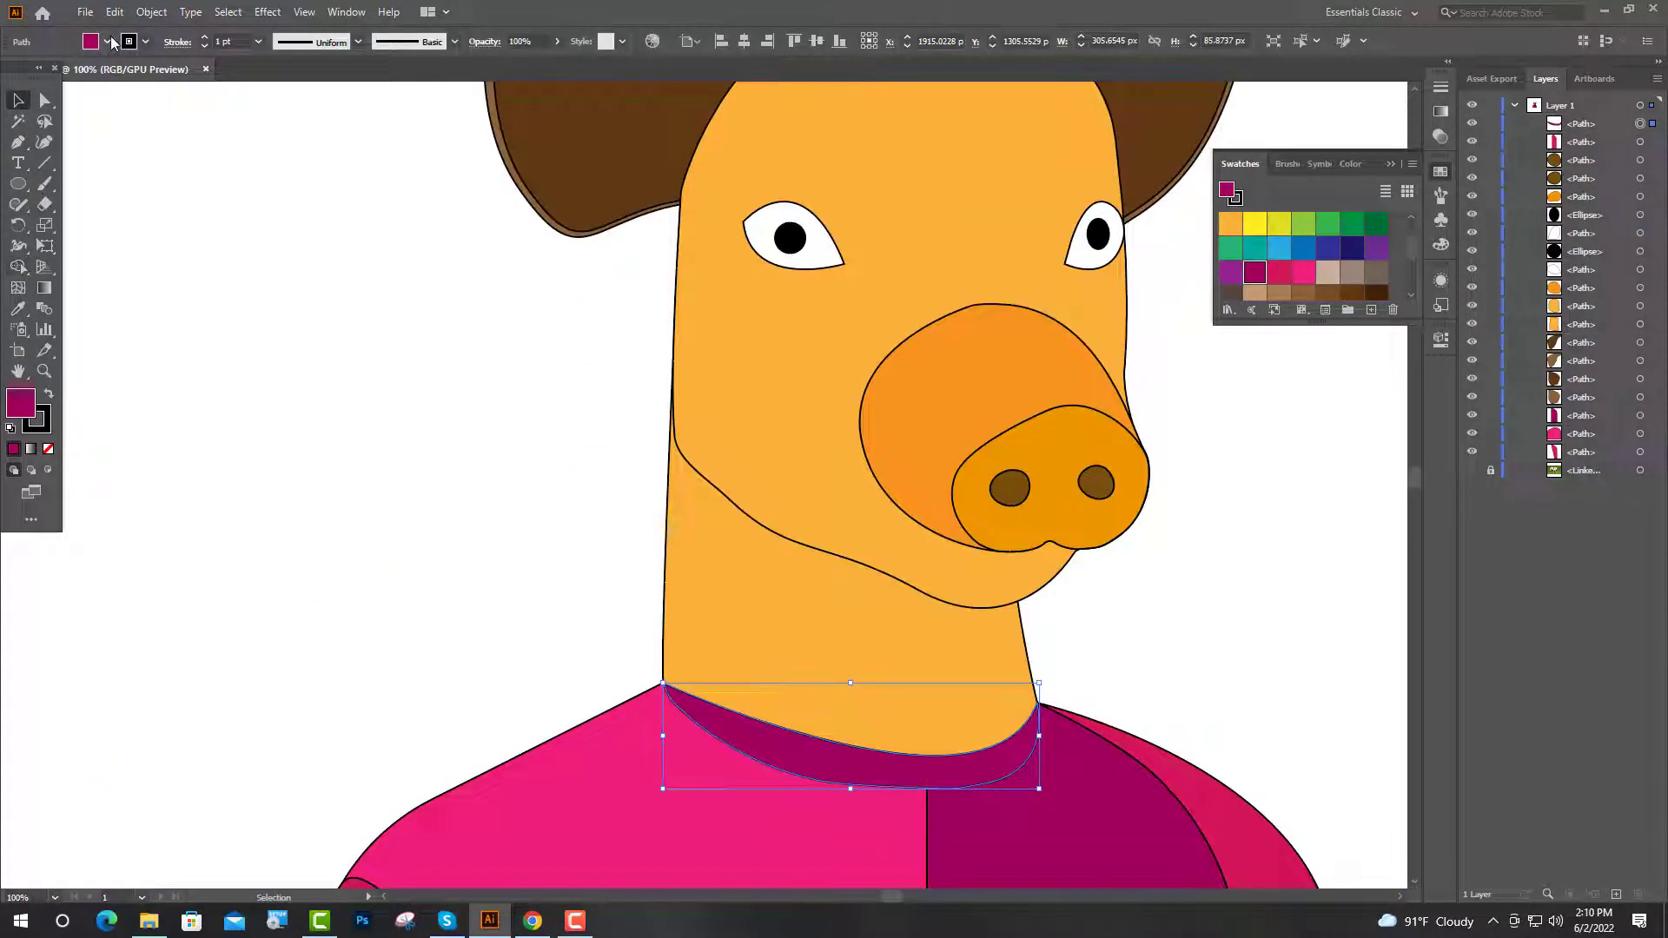
click(107, 42)
click(39, 80)
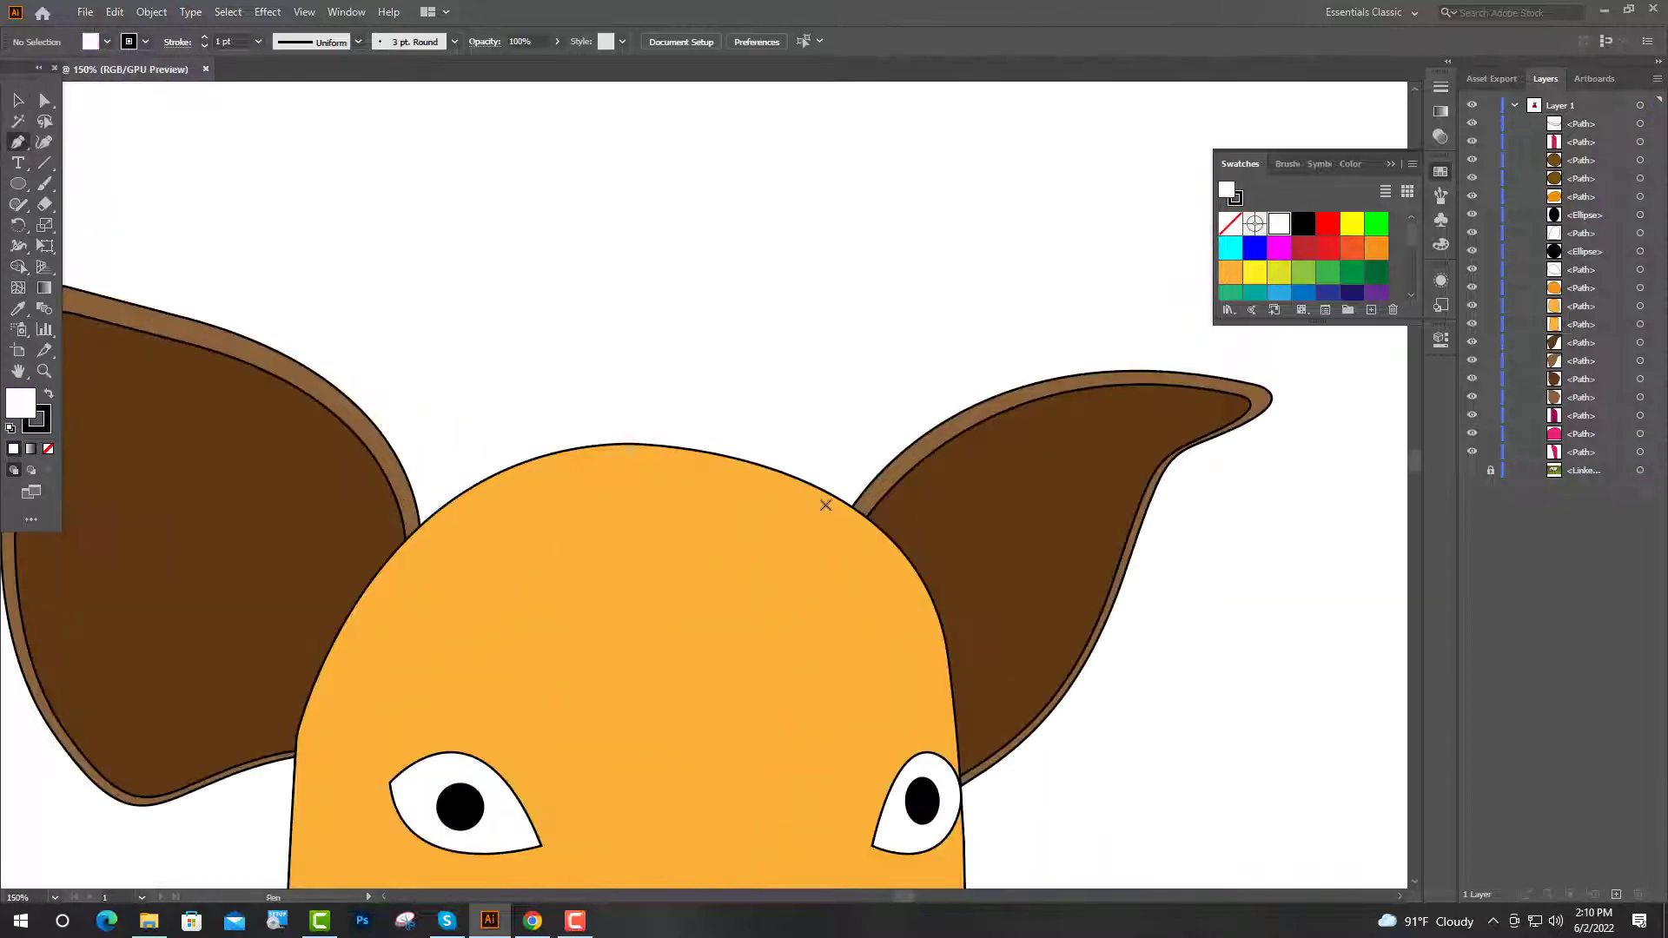
Start a hair outline with the Pen tool, curving the first strands up from the head top beside the right ear.
click(872, 535)
drag(859, 206, 695, 279)
click(858, 206)
drag(822, 505, 681, 700)
click(822, 506)
drag(831, 222, 718, 270)
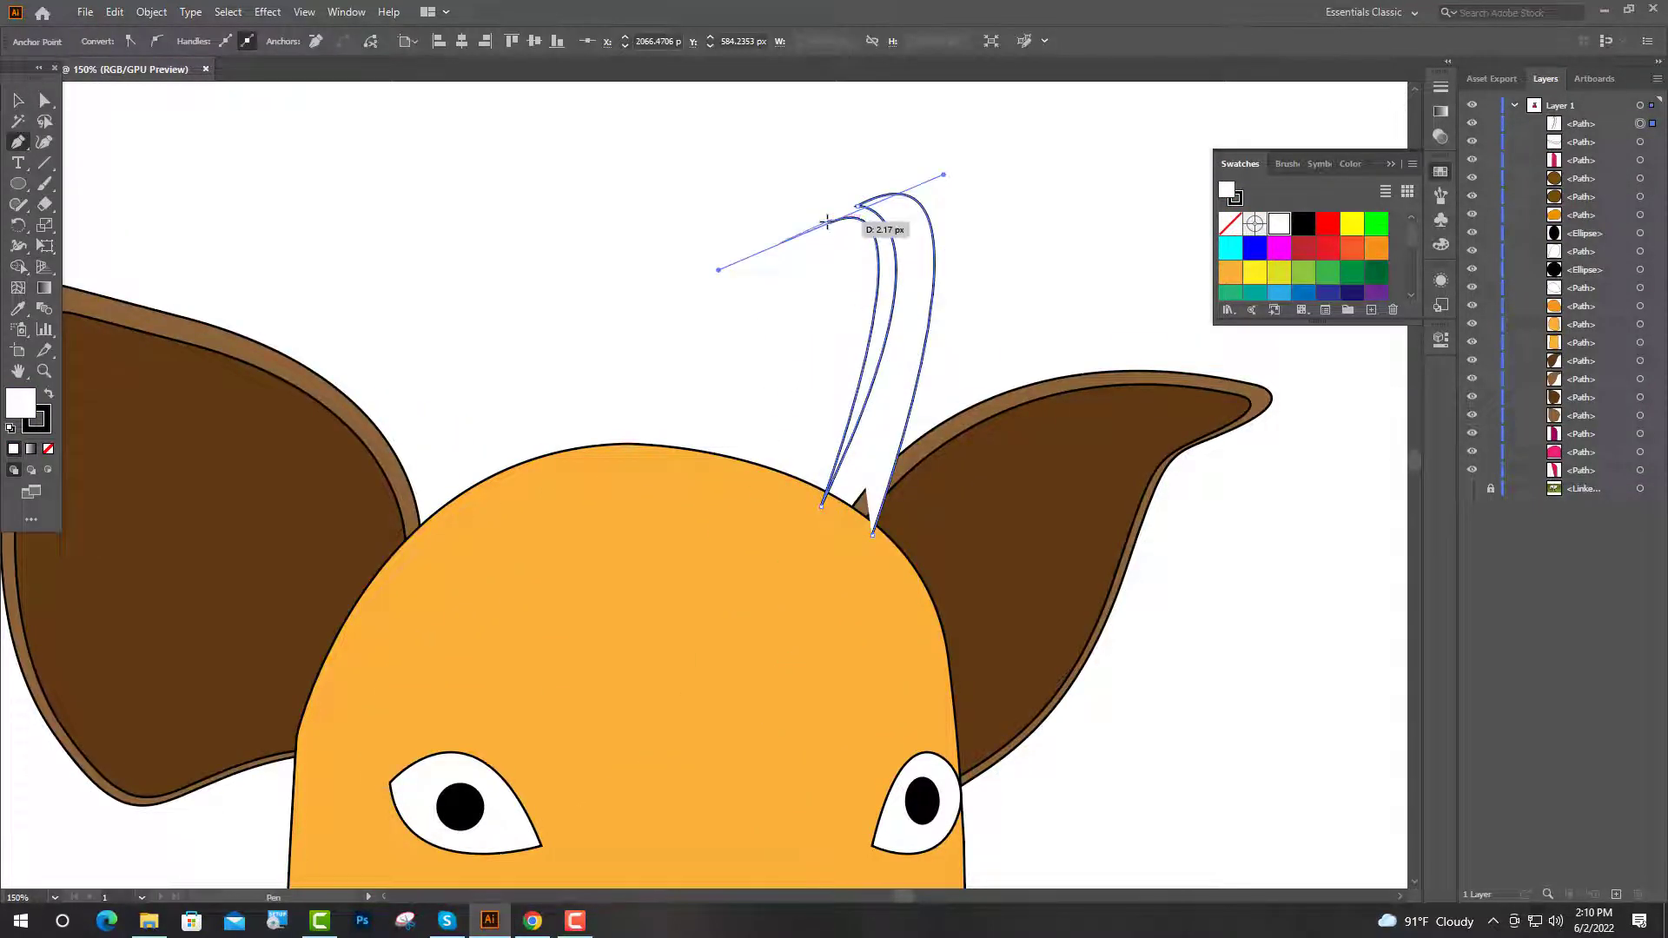
drag(872, 535, 670, 761)
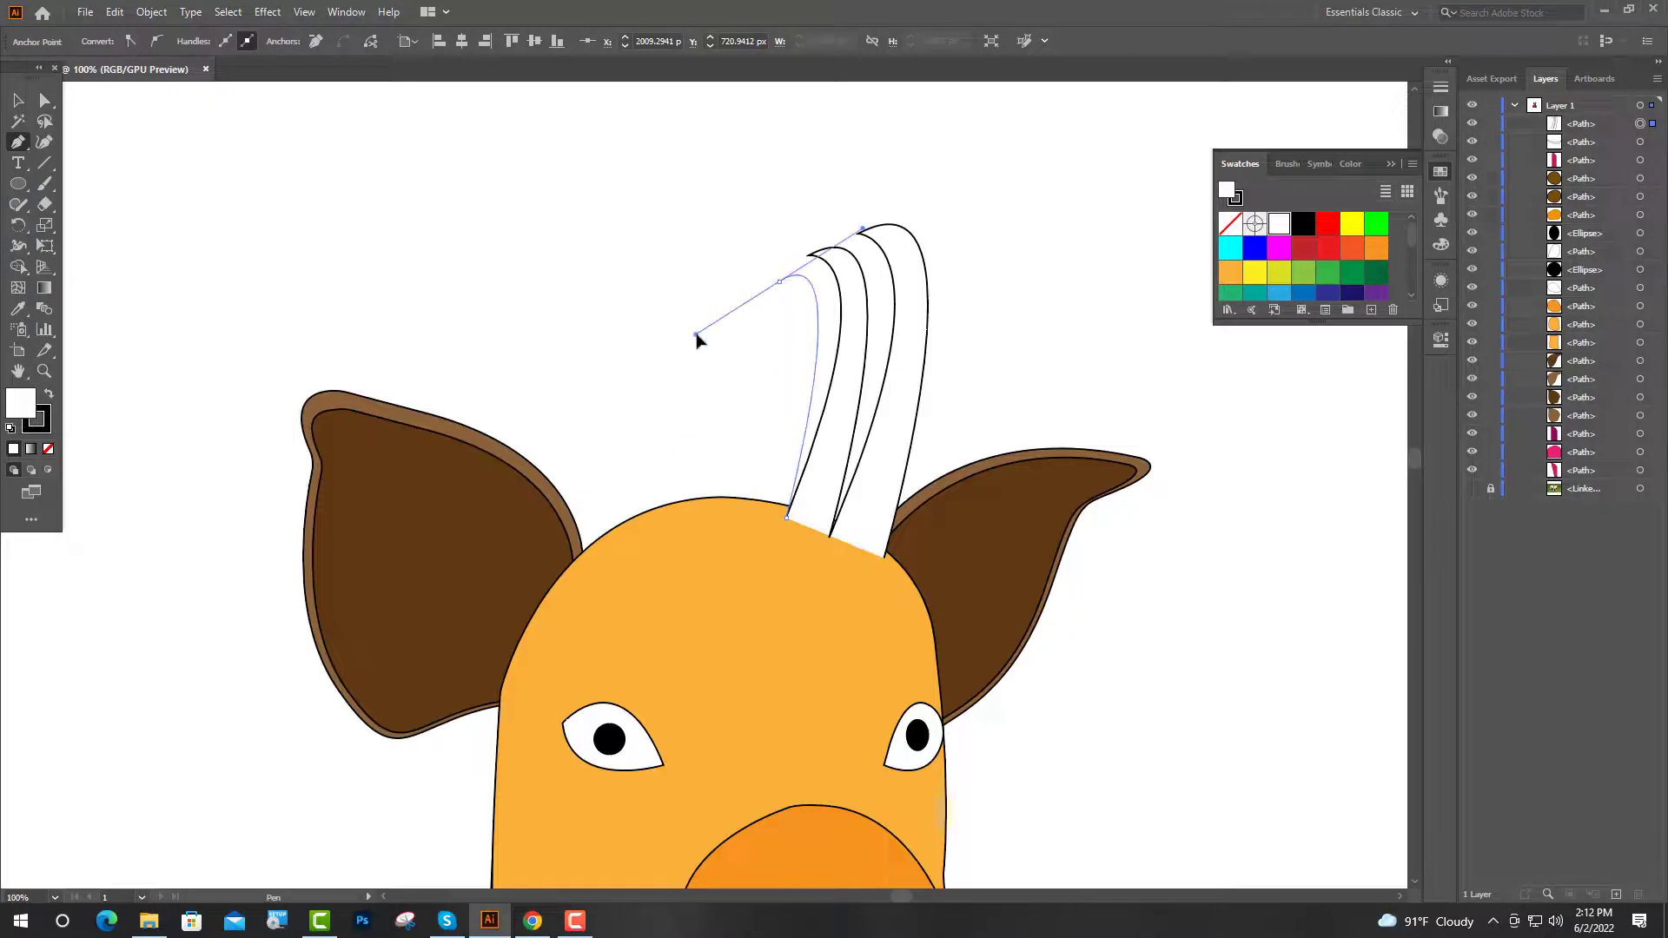
Continue the hair outline with two shorter curved strands rising from the middle of the head top.
drag(696, 335, 687, 328)
click(780, 281)
drag(751, 516, 659, 693)
click(750, 516)
drag(696, 298, 588, 339)
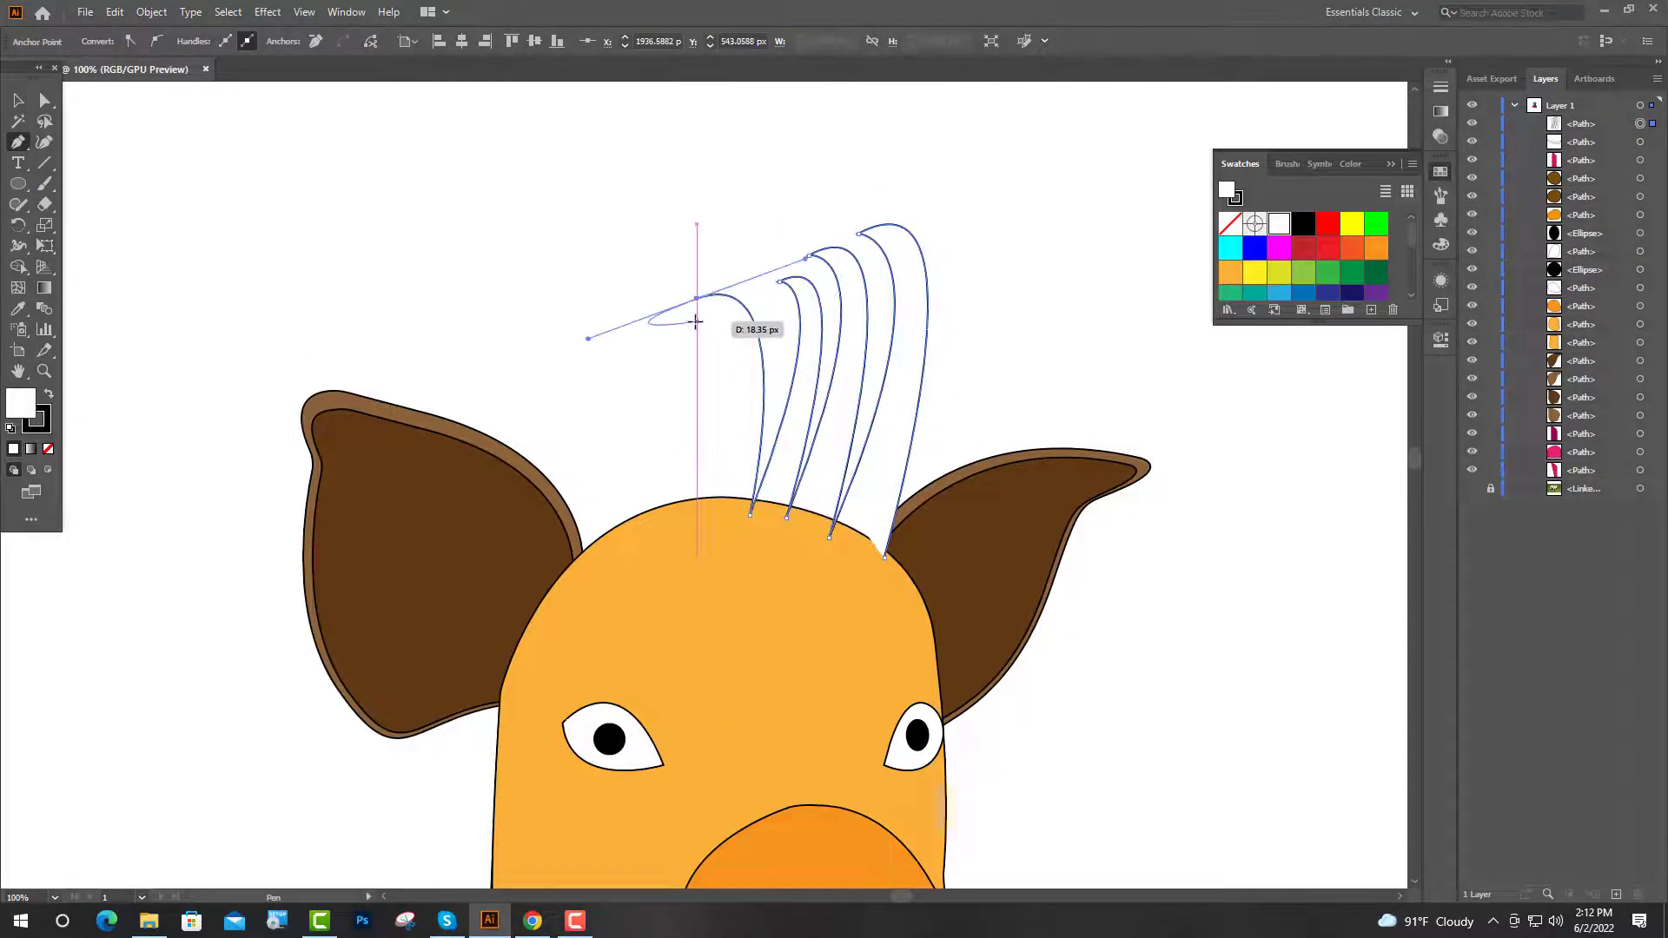
click(697, 299)
drag(702, 521, 623, 717)
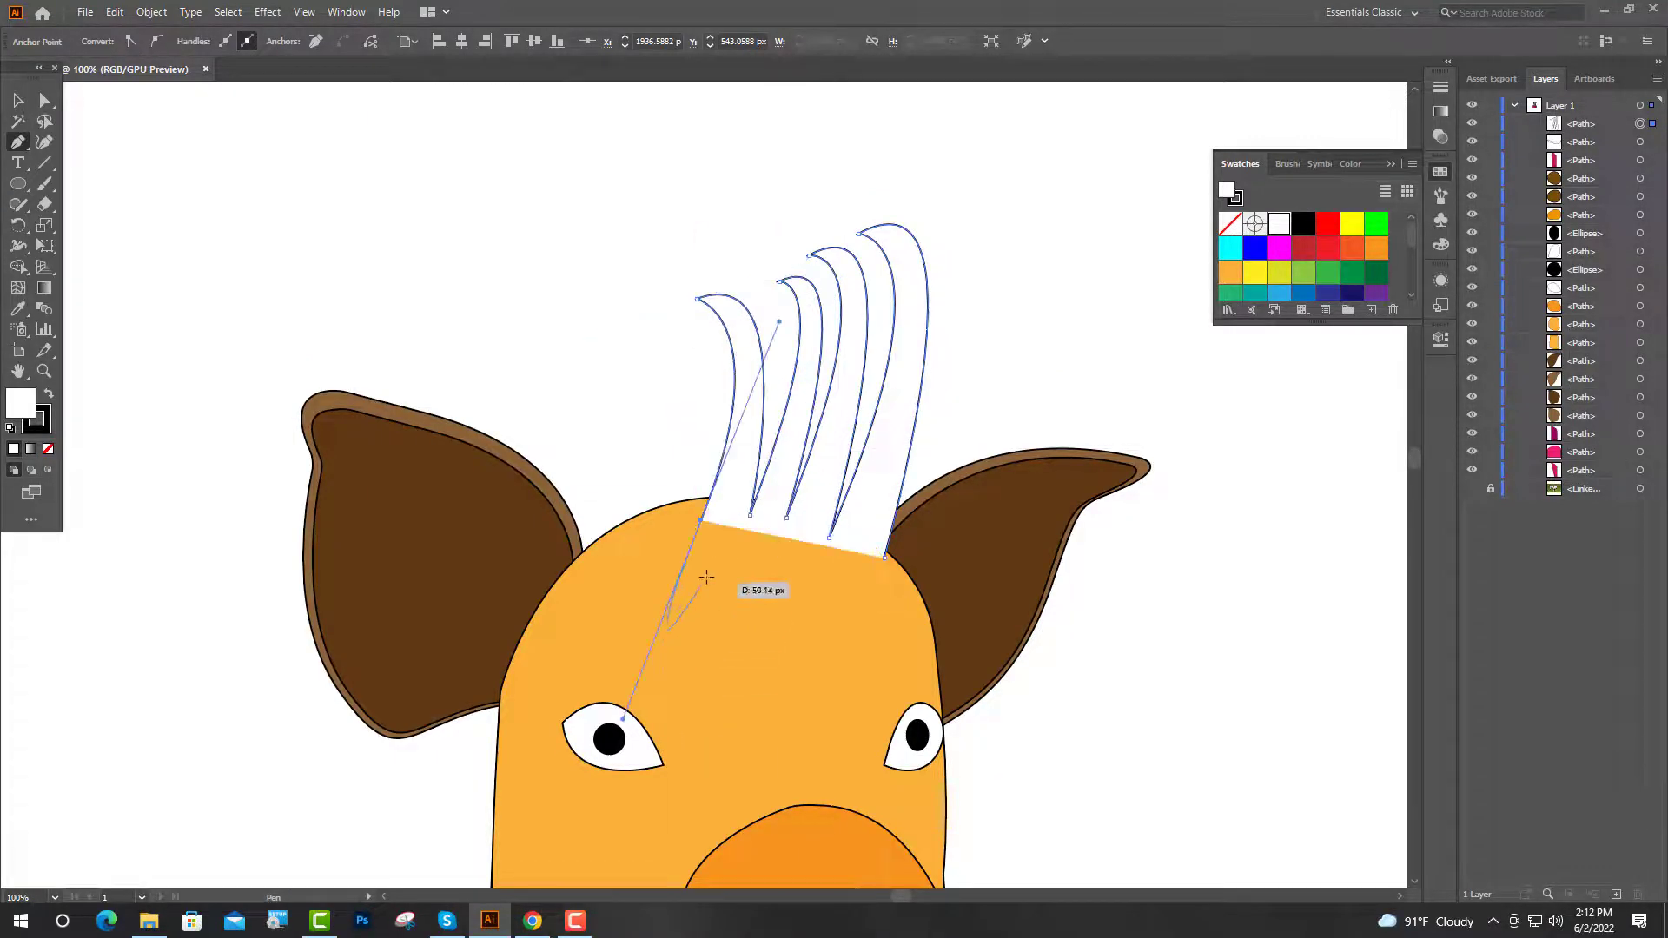
click(702, 520)
Add two more curved strands to the hair outline, stepping down from the head's centre towards the left ear.
drag(646, 324, 535, 359)
drag(663, 530, 599, 729)
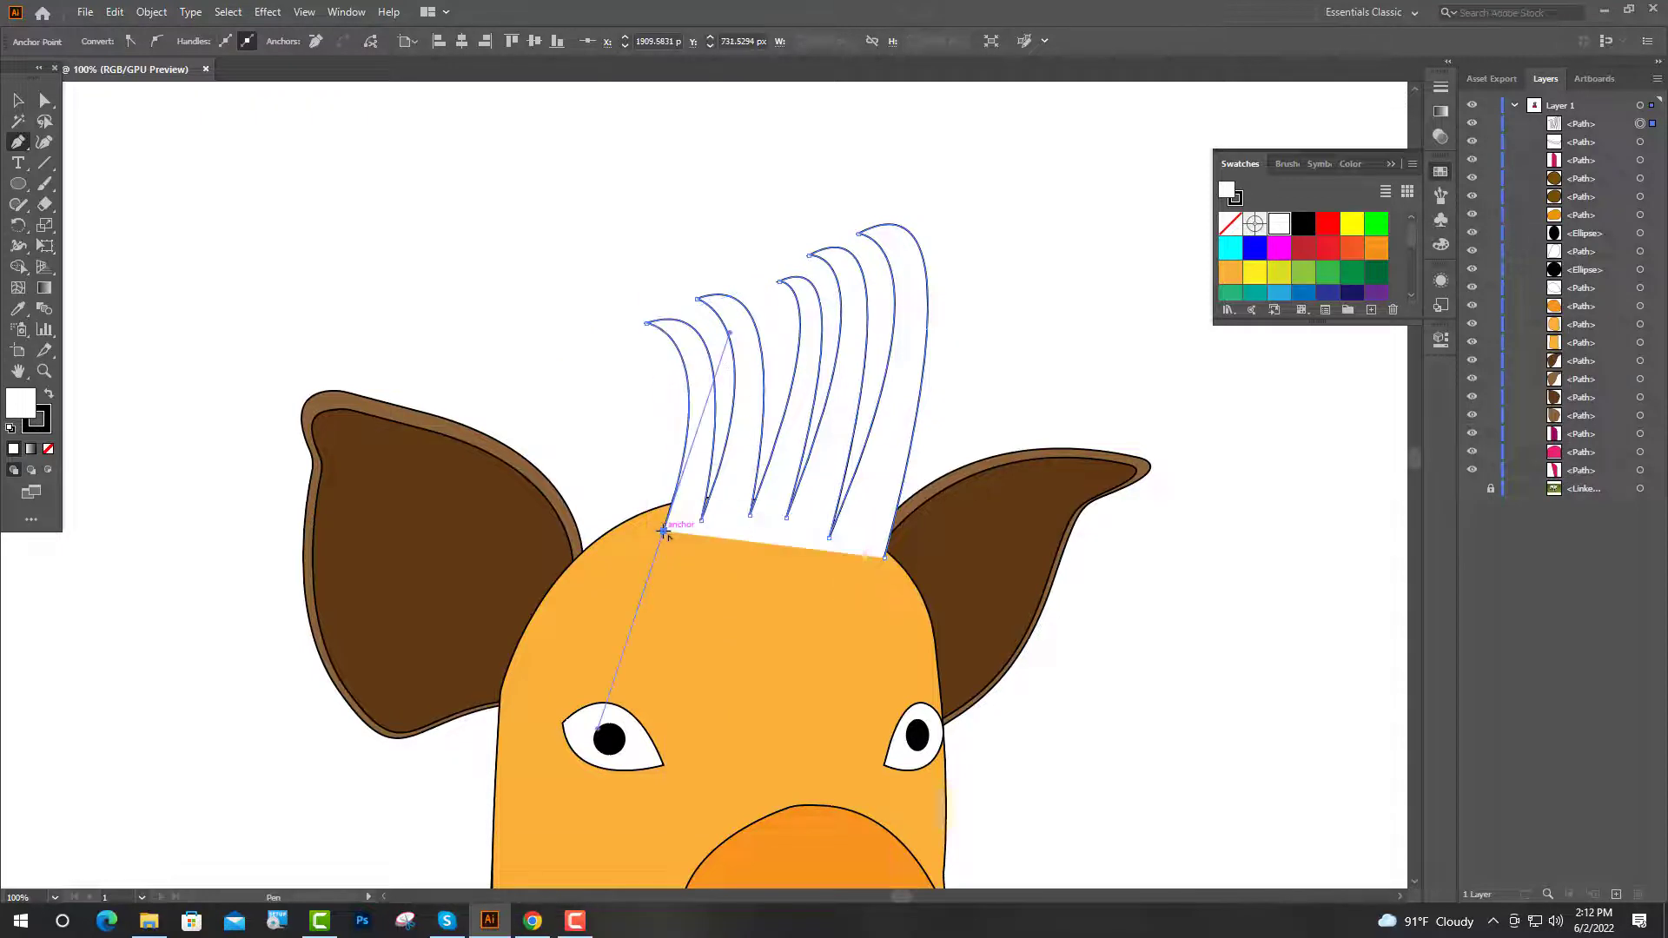
click(662, 531)
drag(615, 352, 532, 391)
click(615, 351)
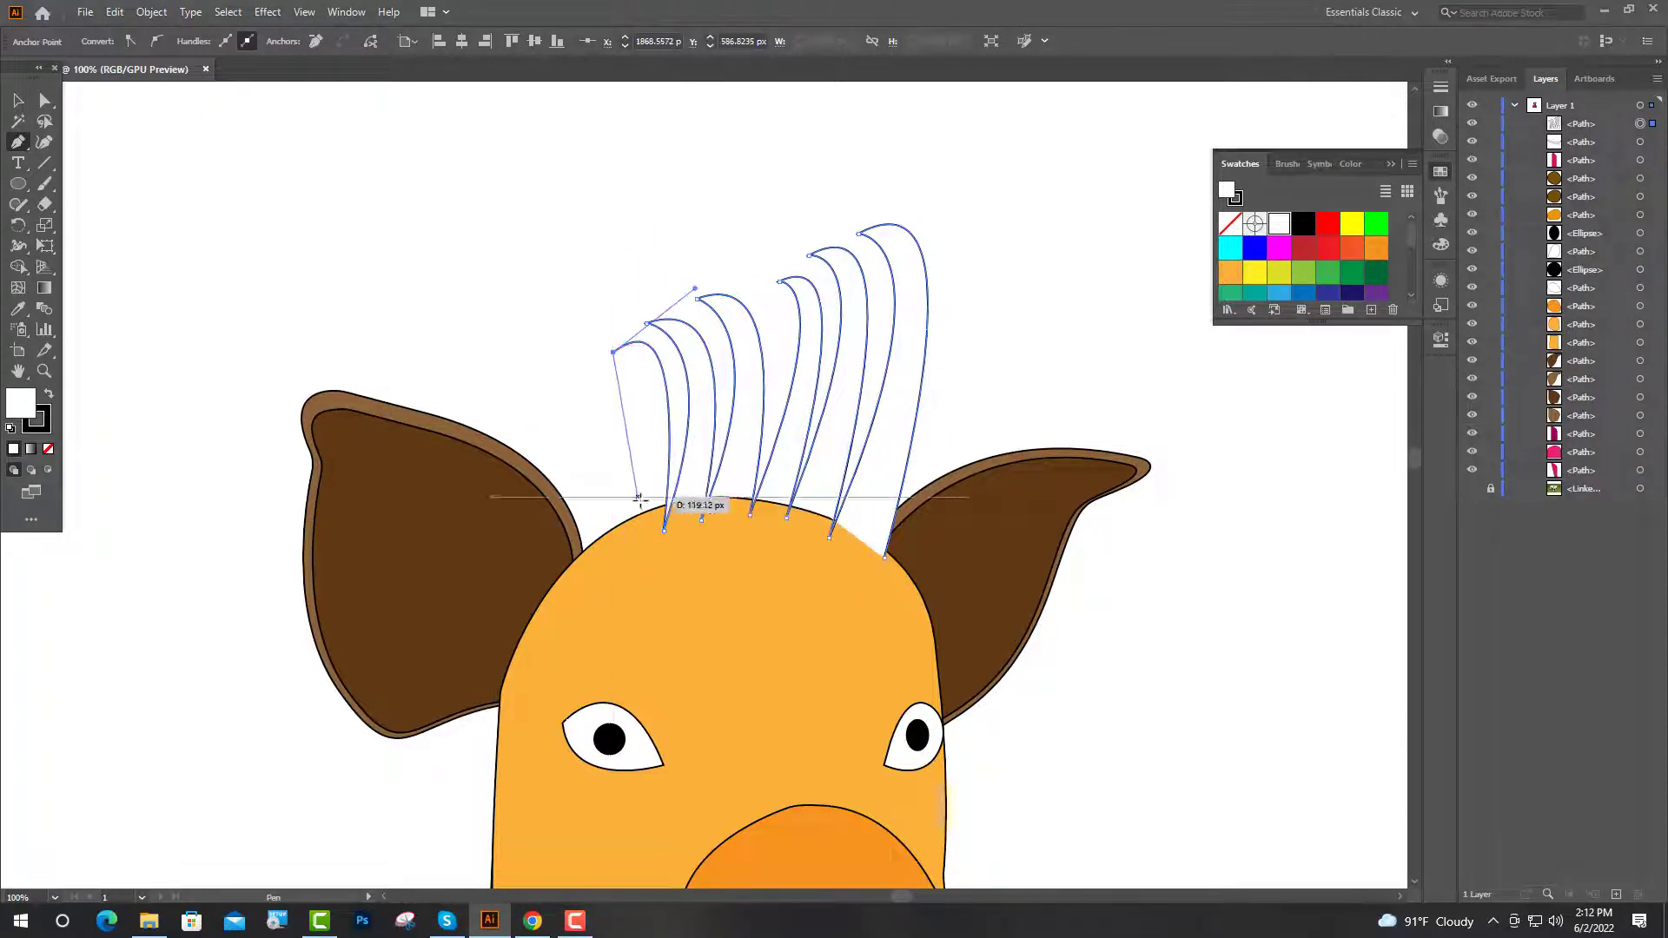
drag(633, 537, 596, 744)
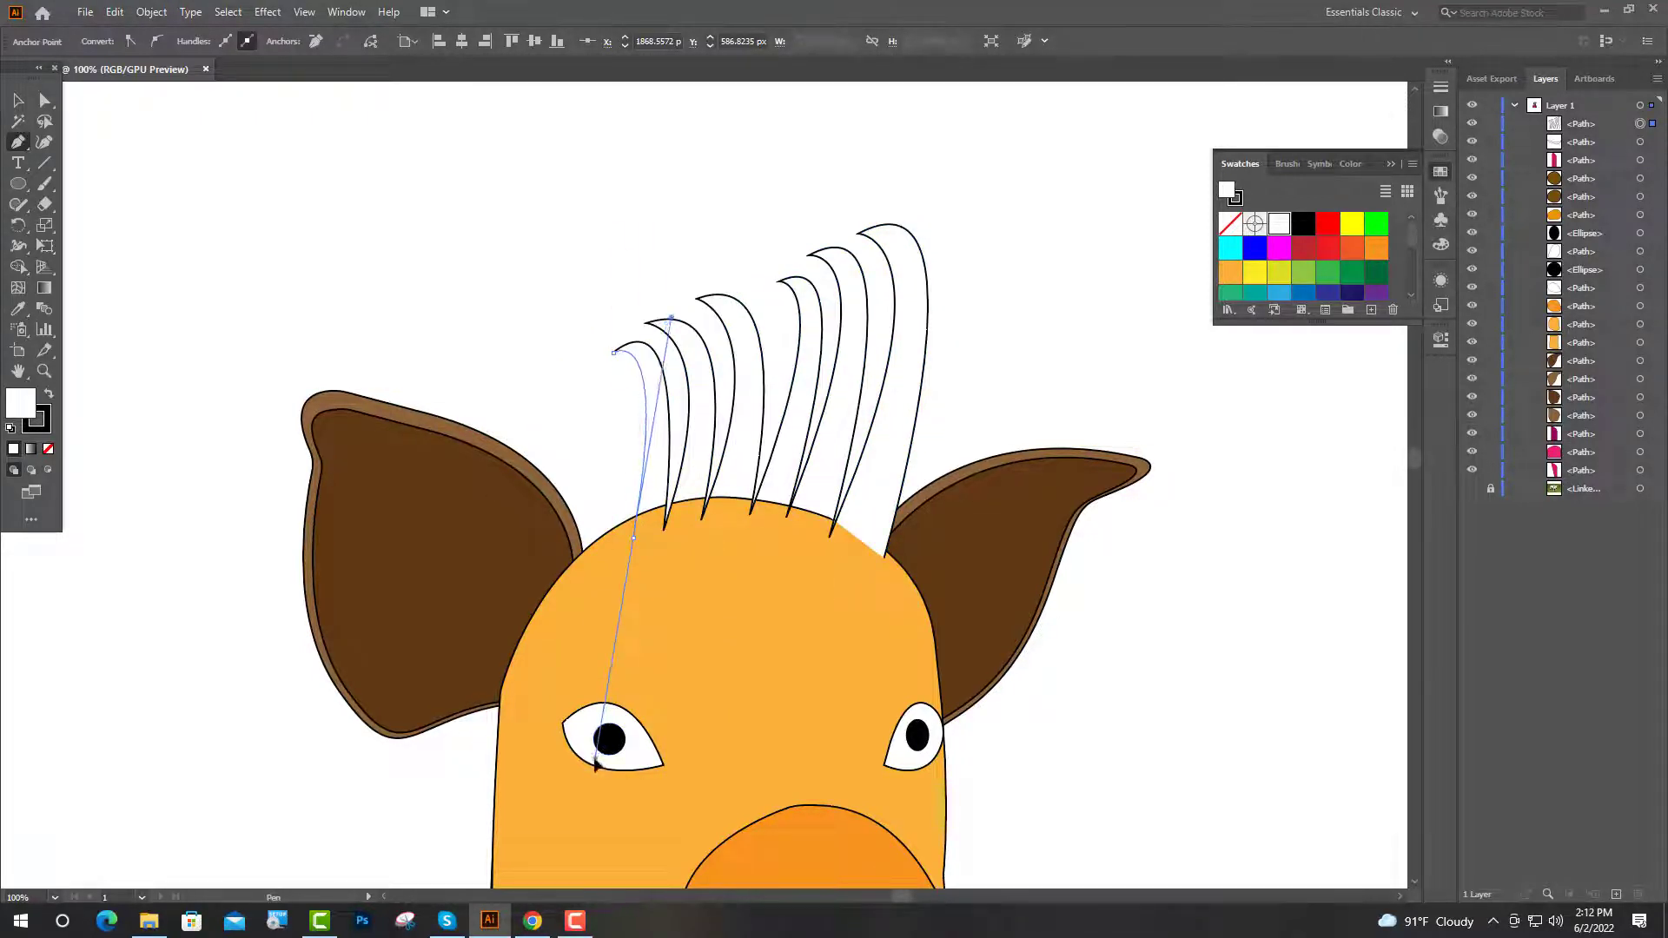
click(633, 537)
Extend the hair outline with two lower strands that sweep outwards just before the left ear.
drag(545, 398, 461, 468)
drag(611, 549, 582, 740)
click(610, 550)
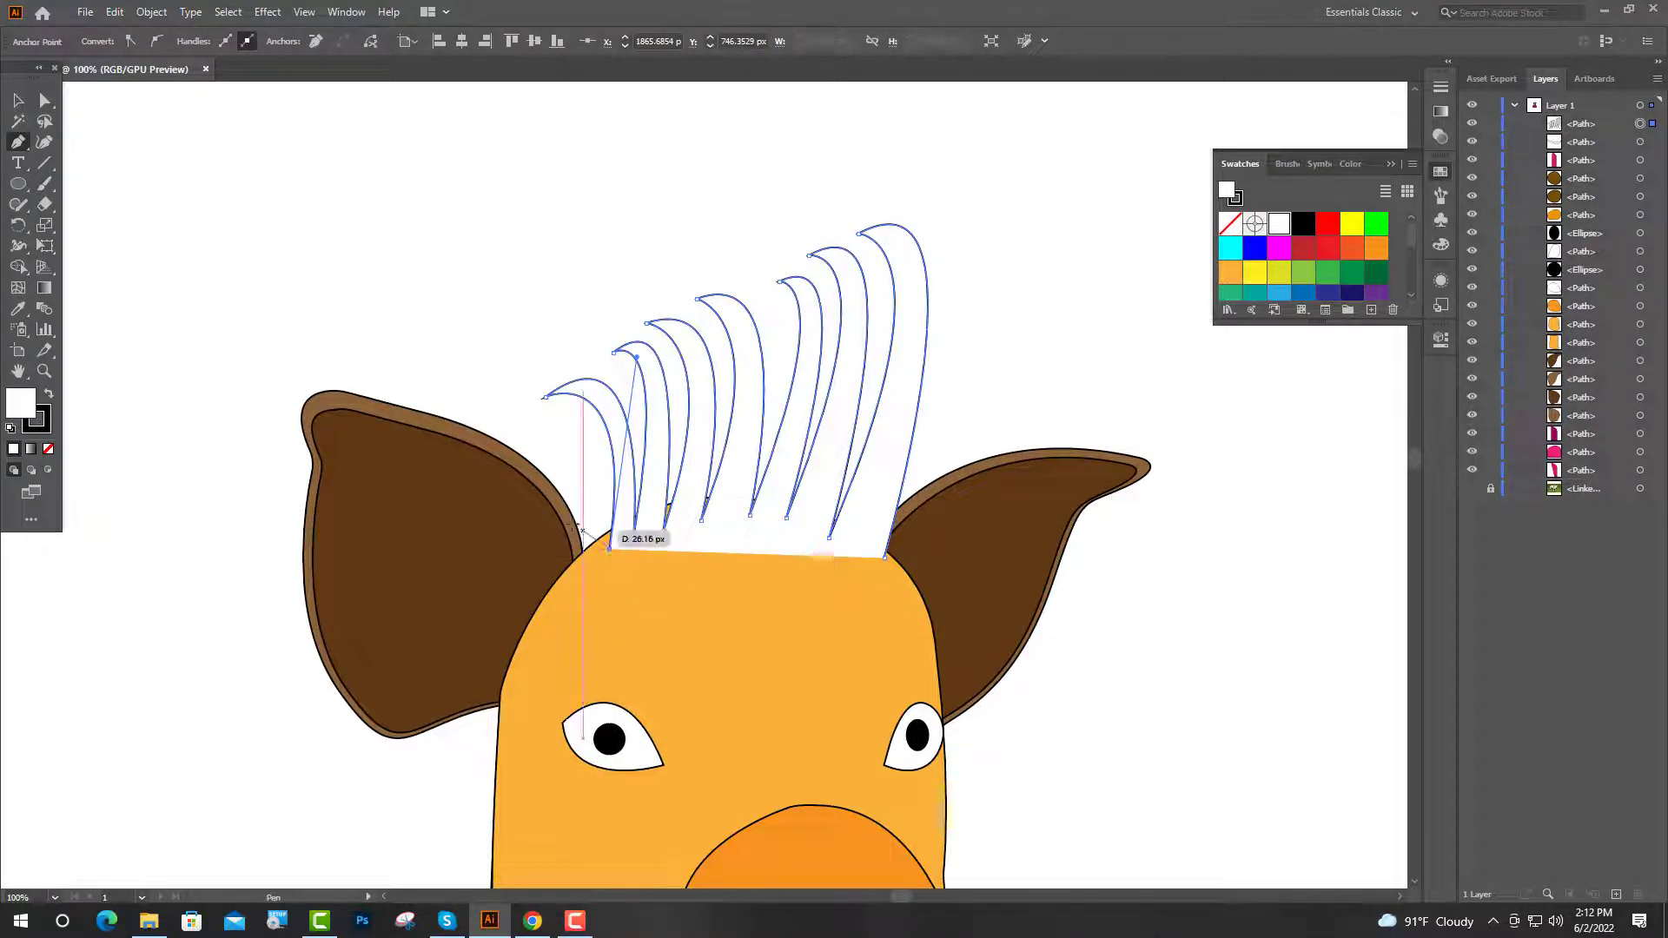
drag(516, 414, 407, 455)
click(516, 415)
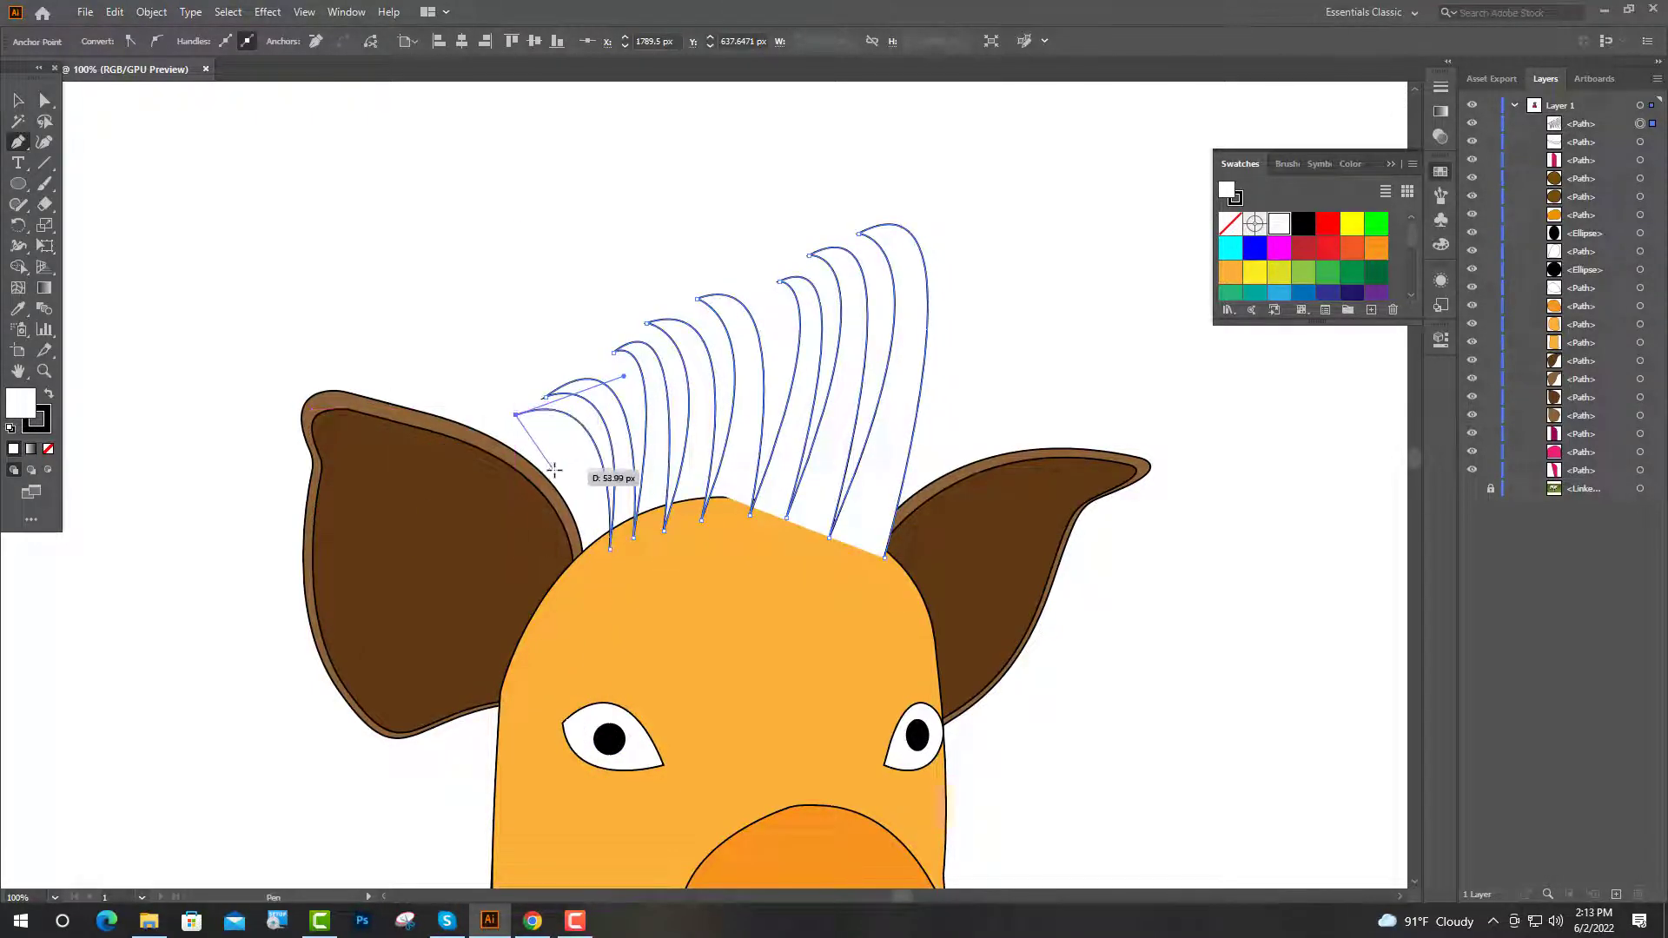
drag(589, 566, 576, 712)
click(589, 565)
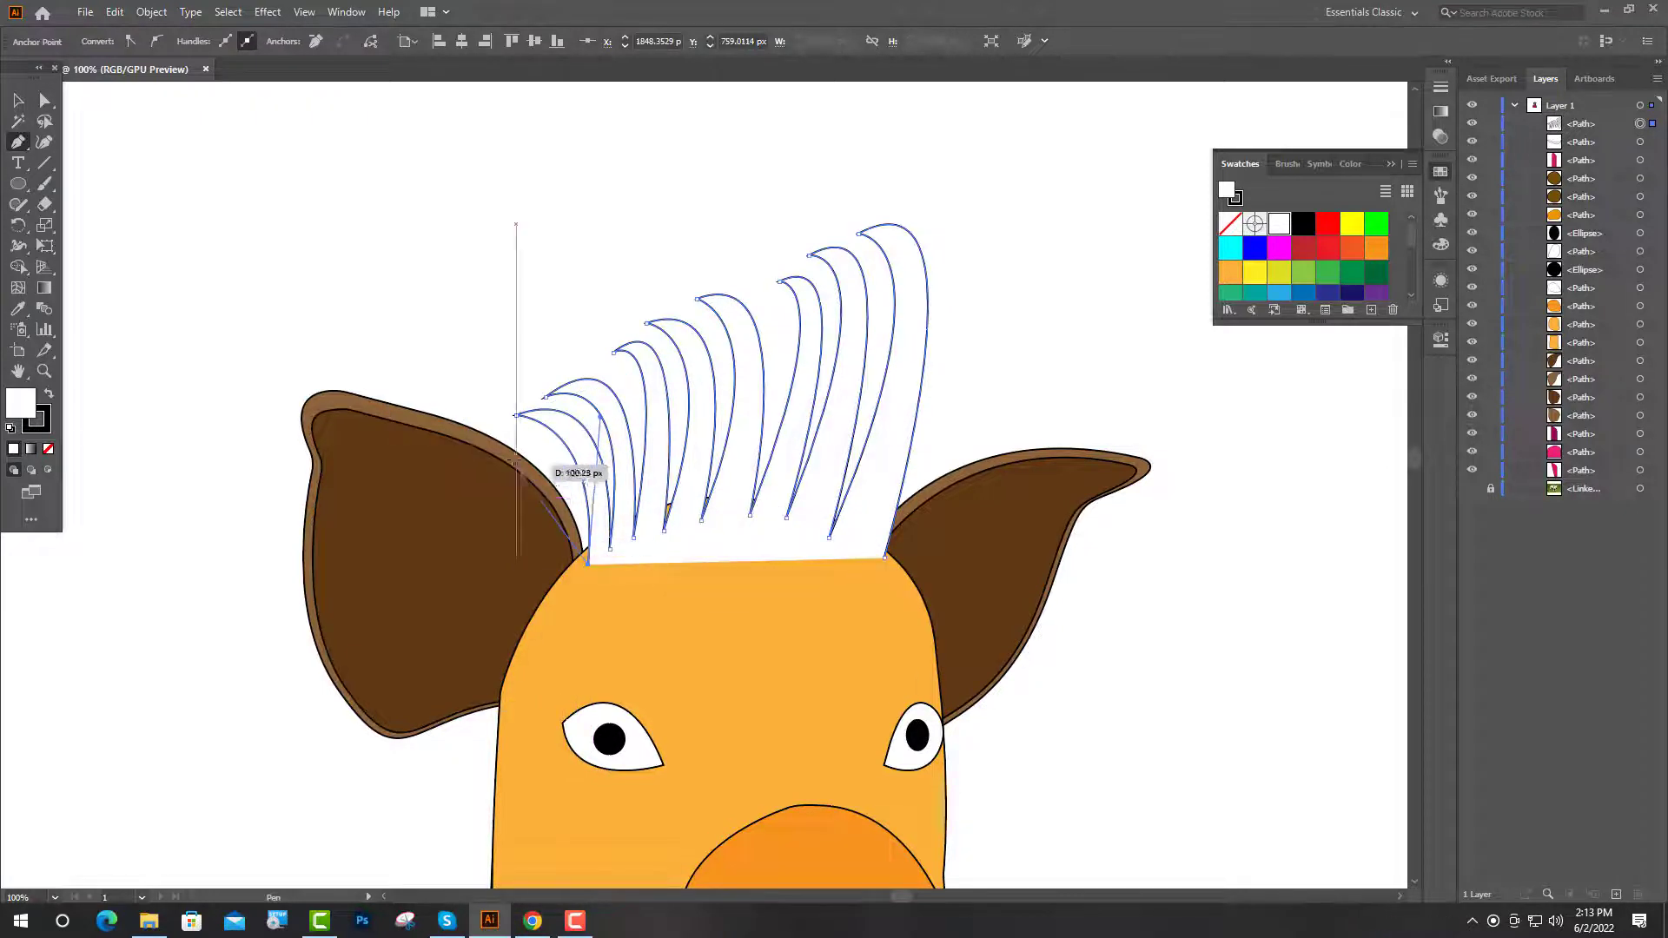
Close the hair outline after a last strand overlapping the left ear, and send the shape behind the head.
drag(470, 452, 389, 540)
click(470, 453)
drag(569, 584, 575, 742)
click(568, 584)
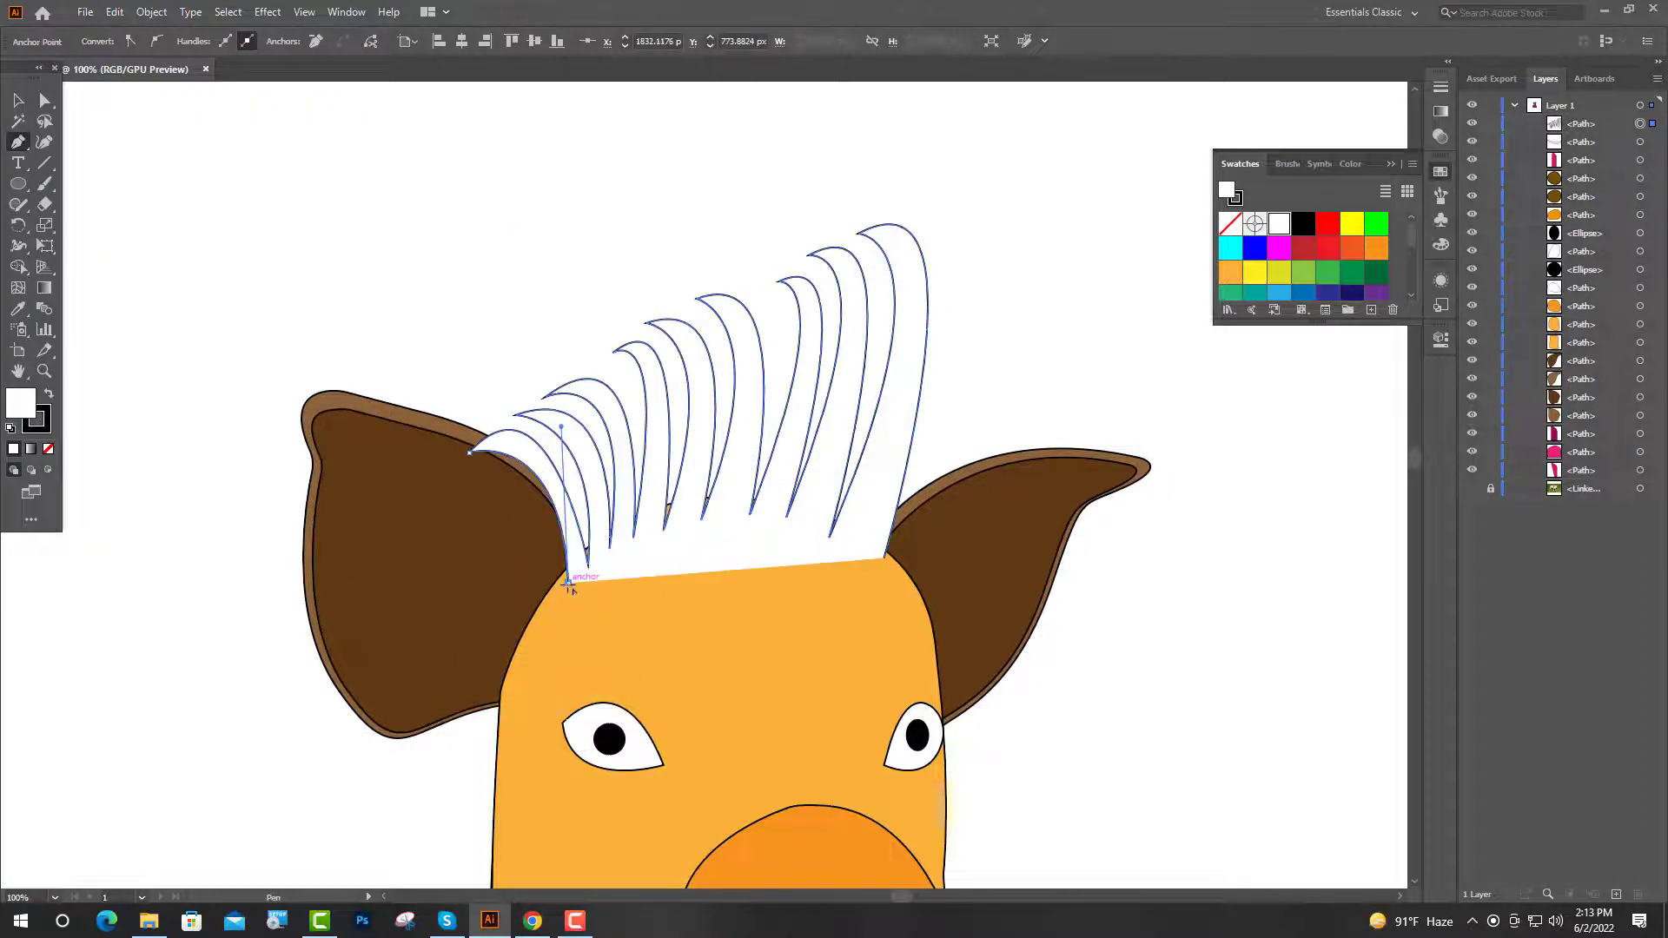
click(886, 558)
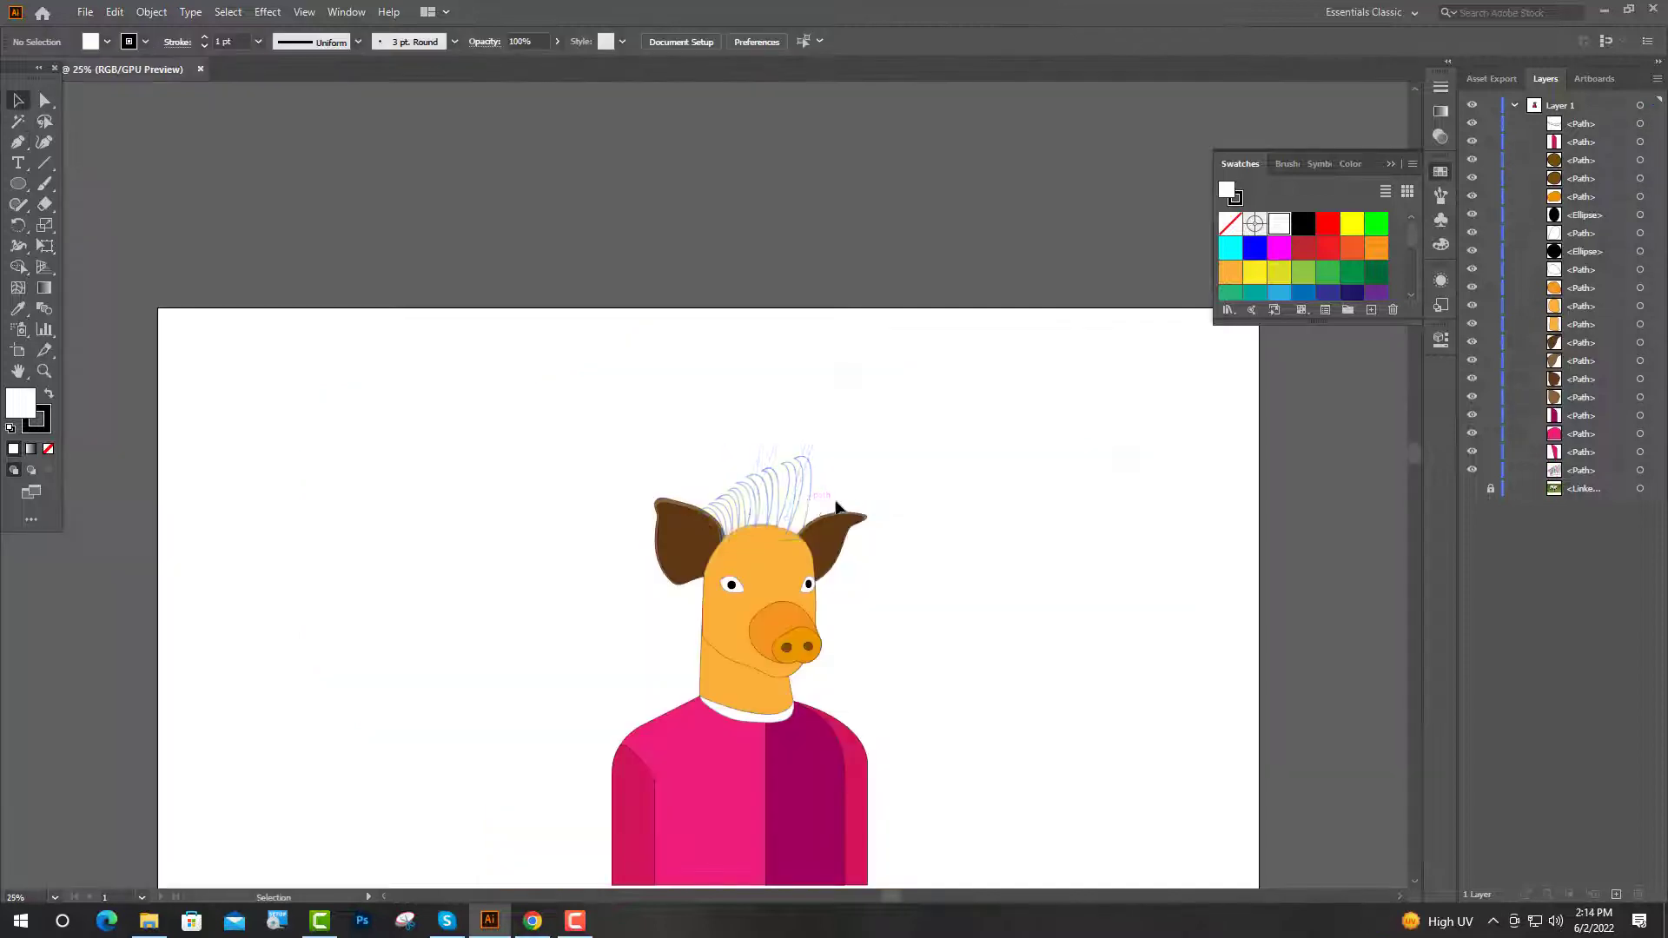
Fill the hair shape with a very dark brown.
click(808, 504)
double_click(22, 409)
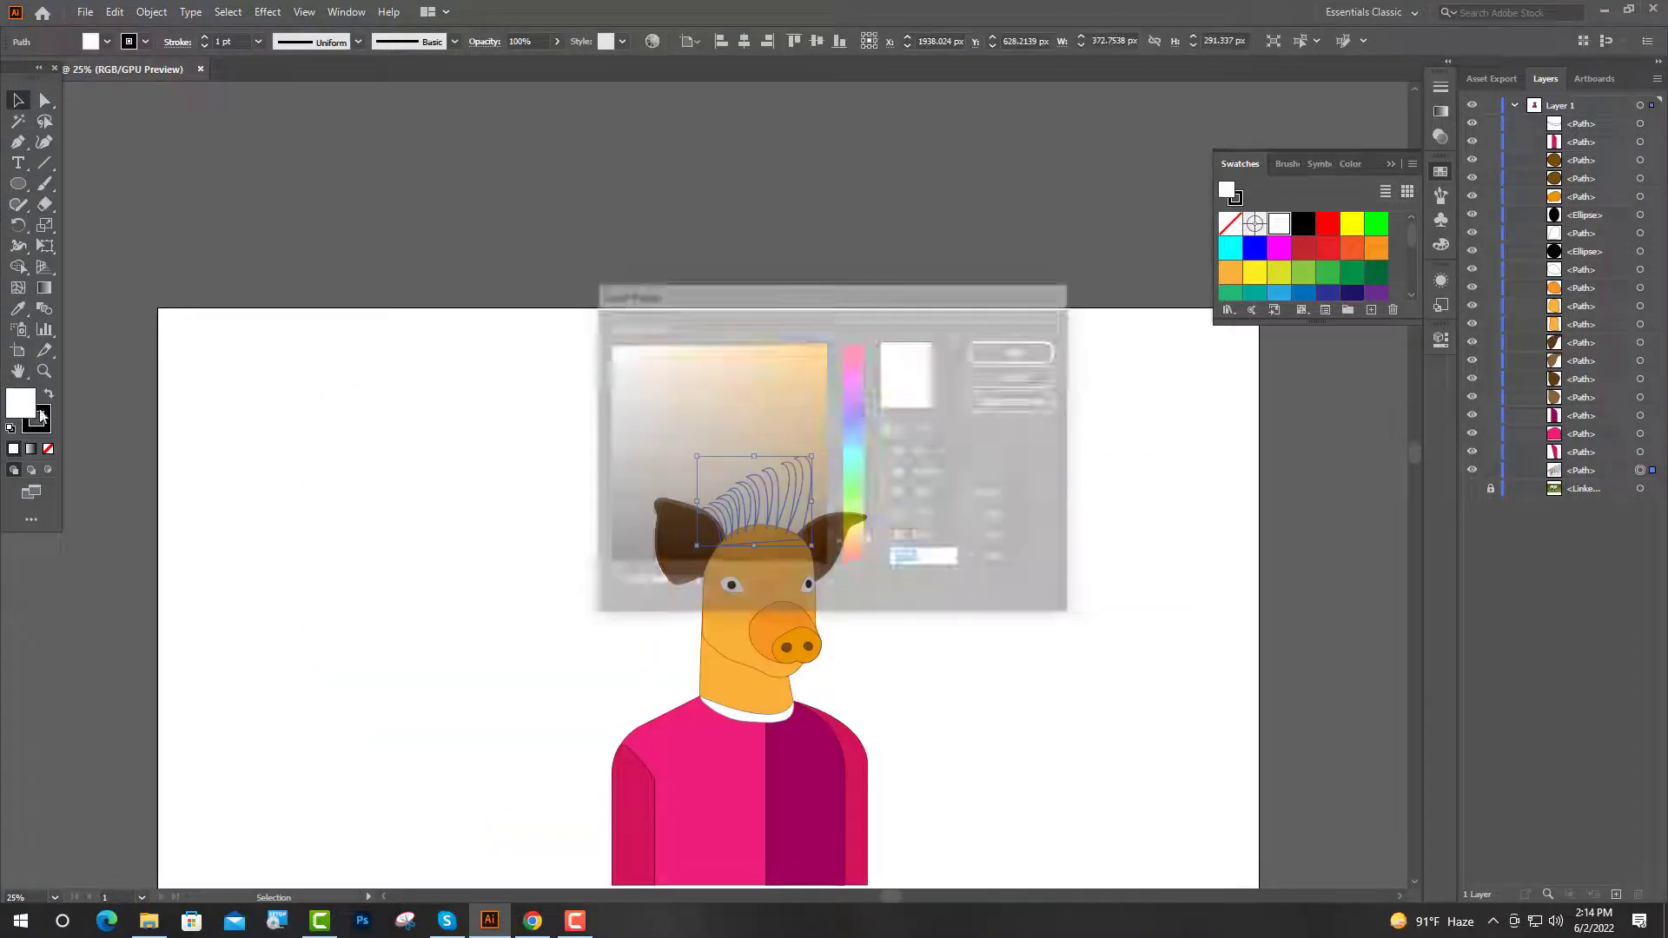
click(799, 527)
click(1008, 353)
click(923, 390)
alt+scroll(778, 502, up, 4)
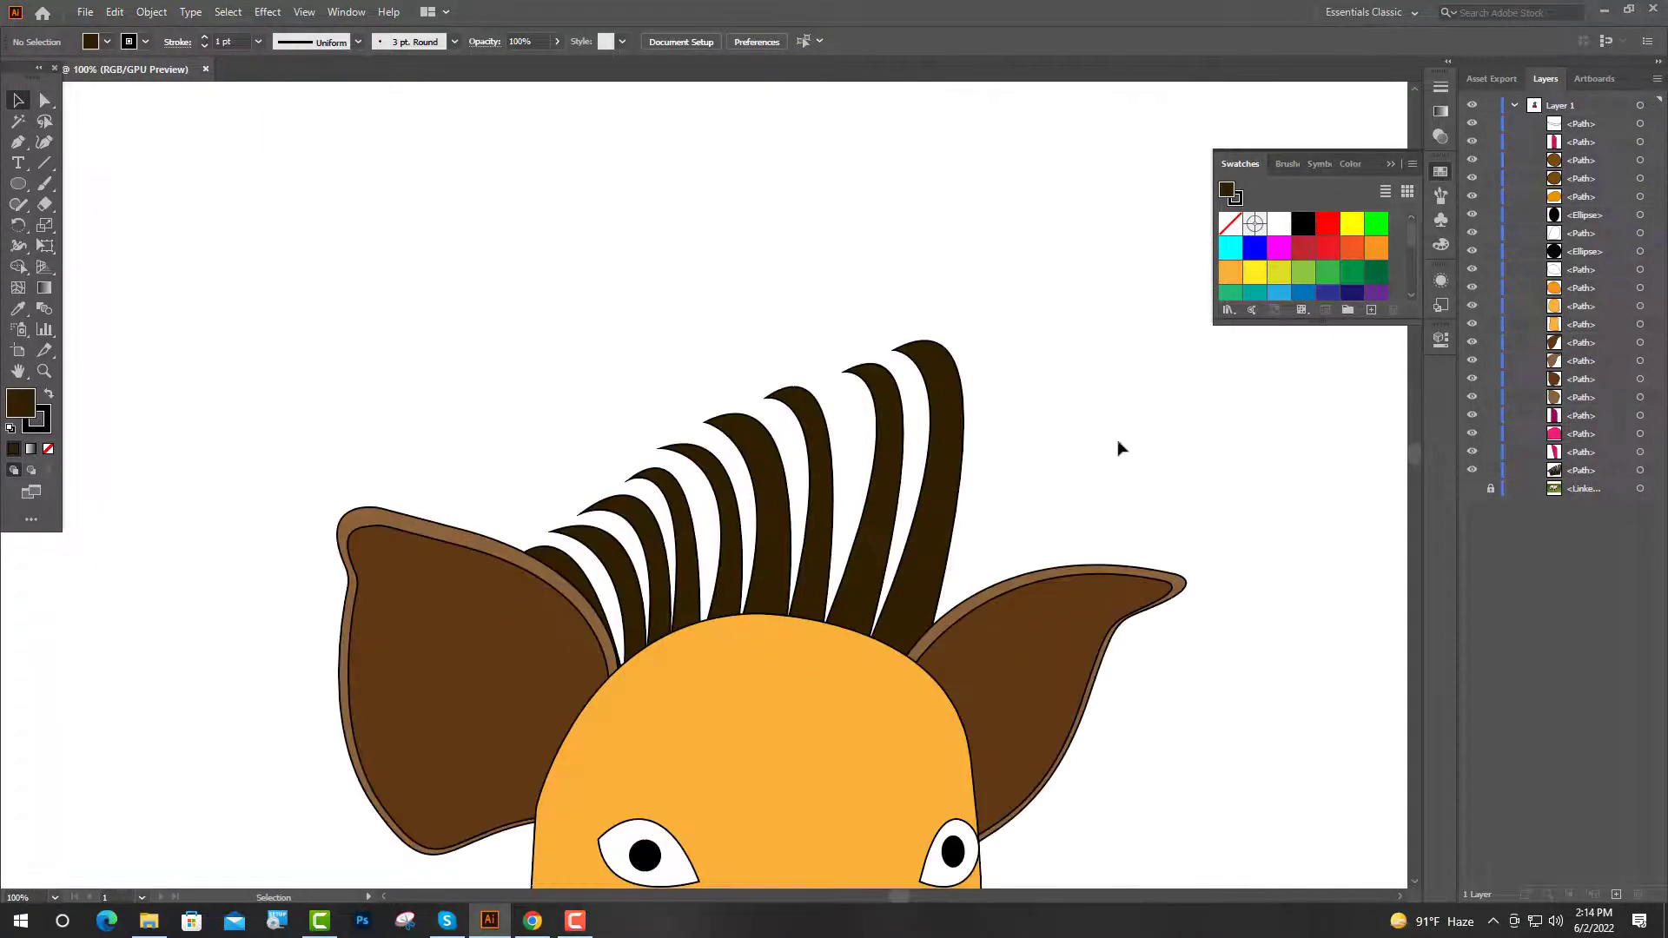
Scale the whole character down and move it to the artboard's upper-right corner.
alt+scroll(845, 474, down, 5)
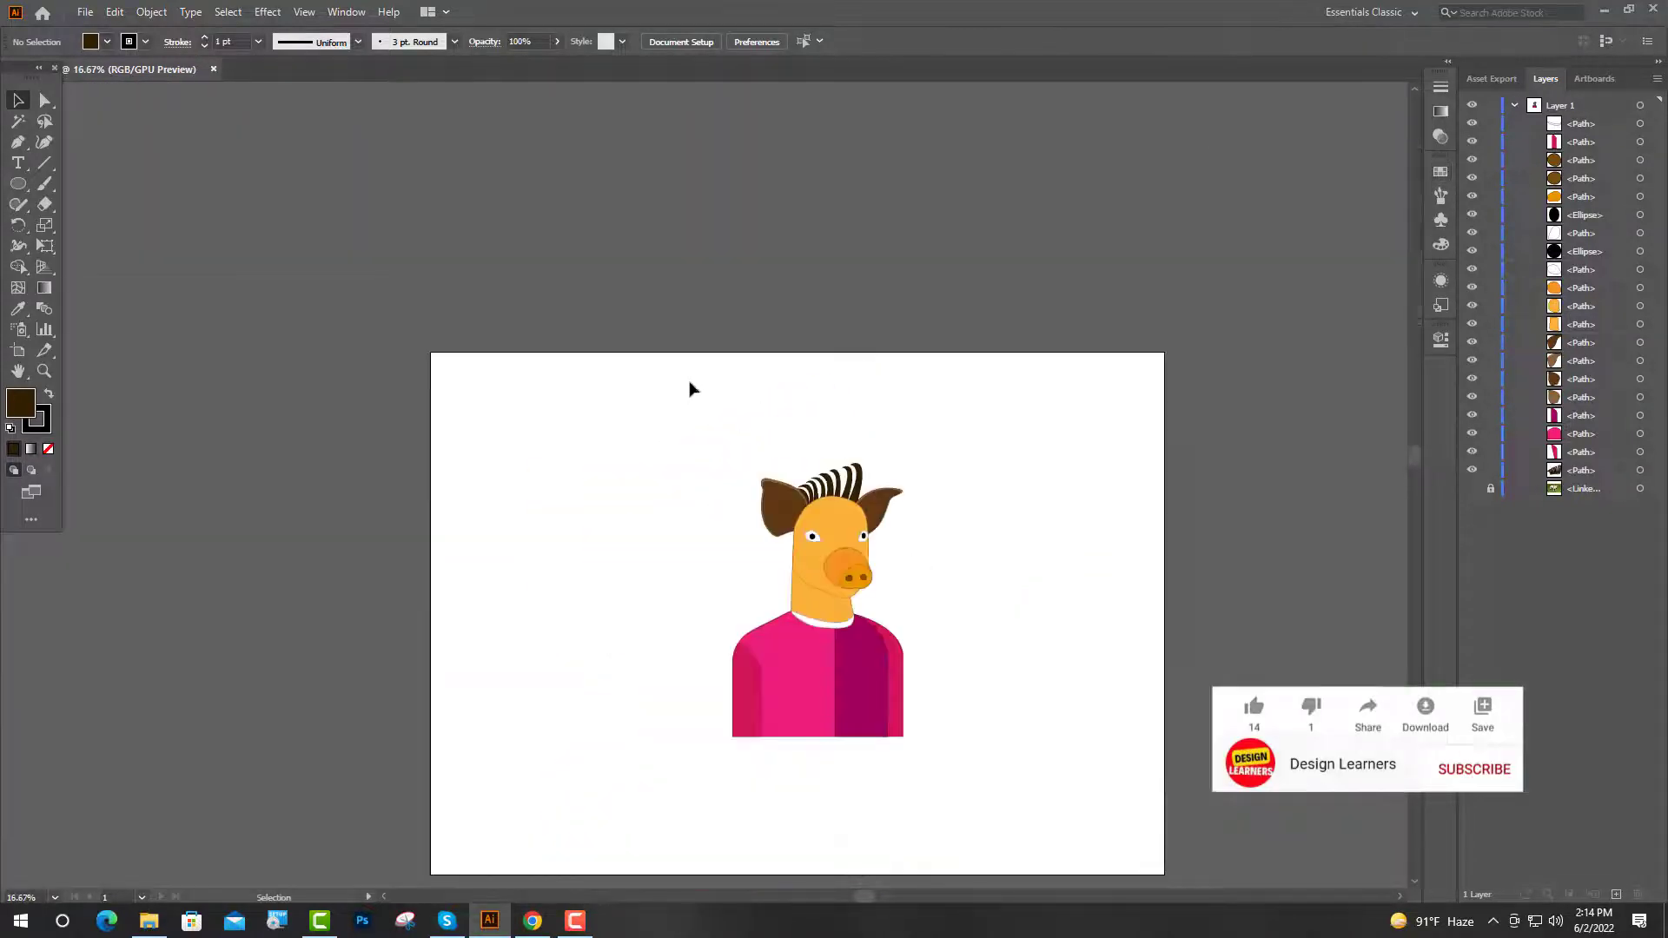
click(817, 608)
drag(903, 463, 858, 540)
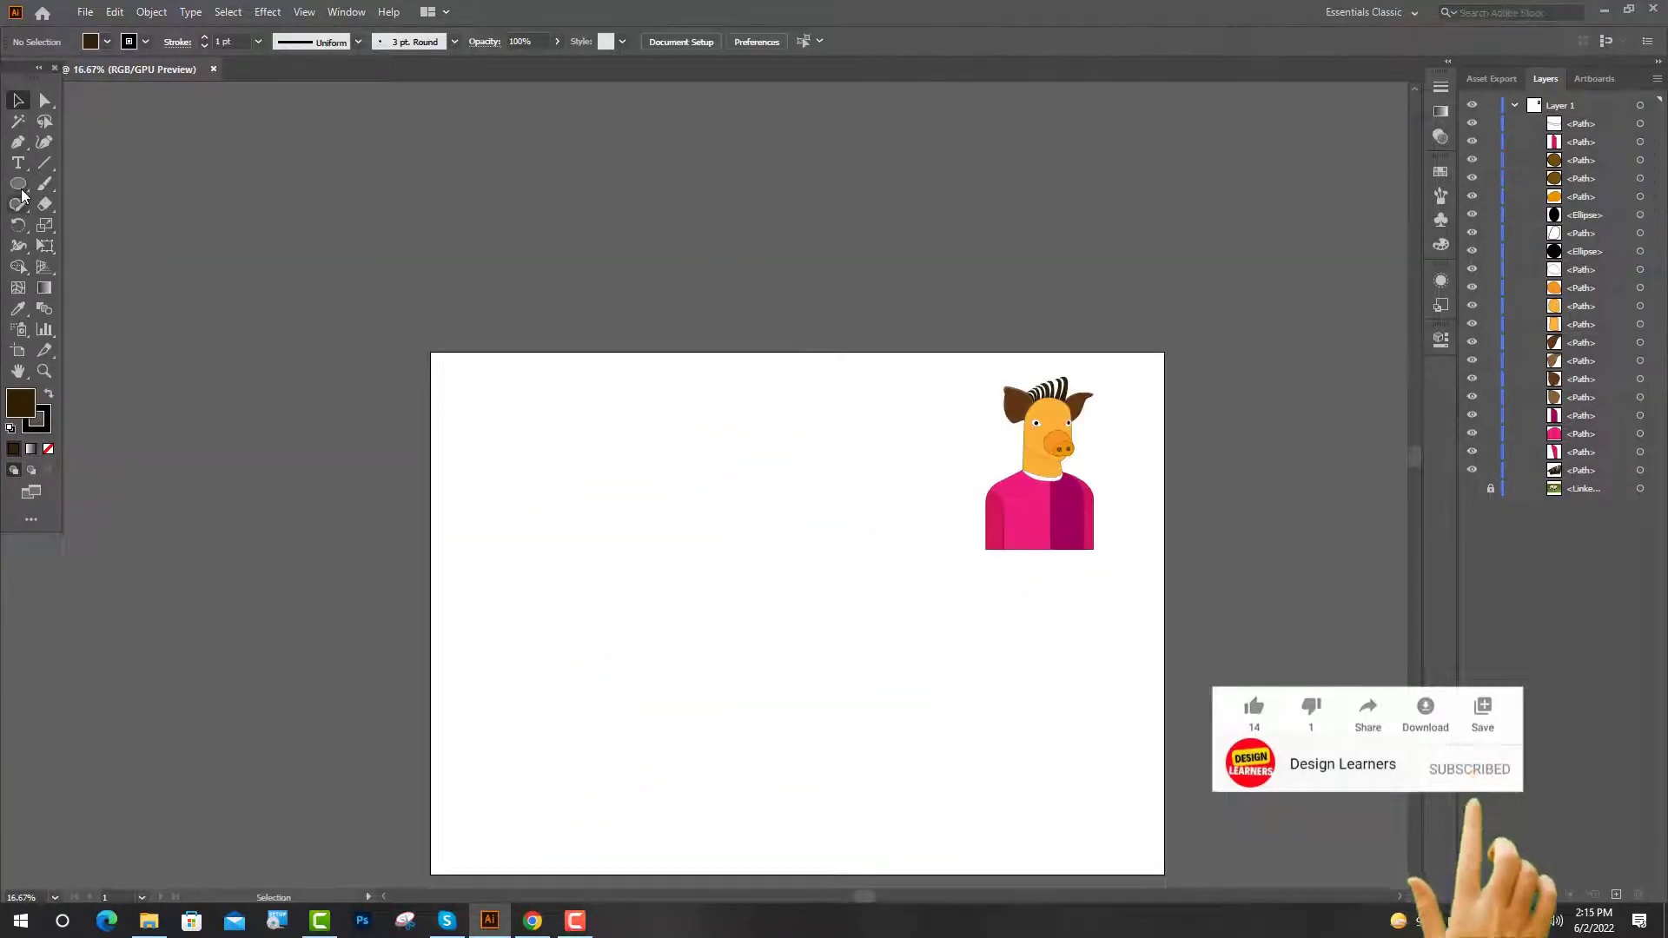
Draw a rectangle about 771 × 1025 px that covers the whole character.
click(19, 185)
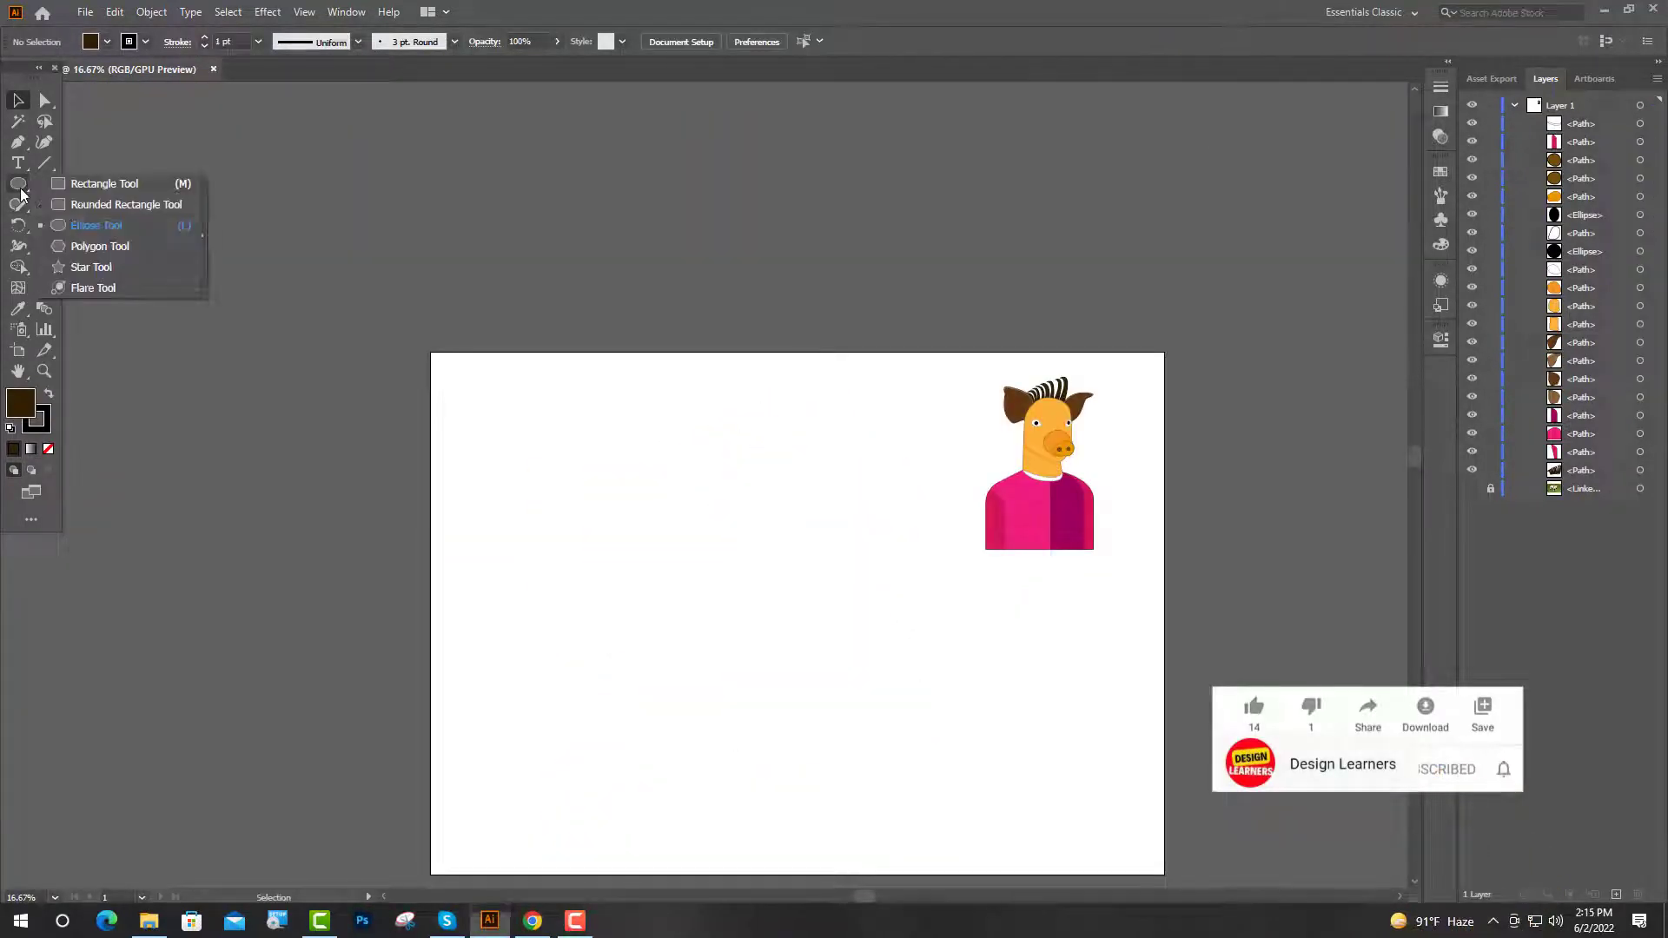
click(87, 179)
drag(962, 366, 1120, 576)
key(v)
Send the rectangle to the back of the stack and remove the linked reference photo.
right_click(1042, 439)
mouse_move(1121, 730)
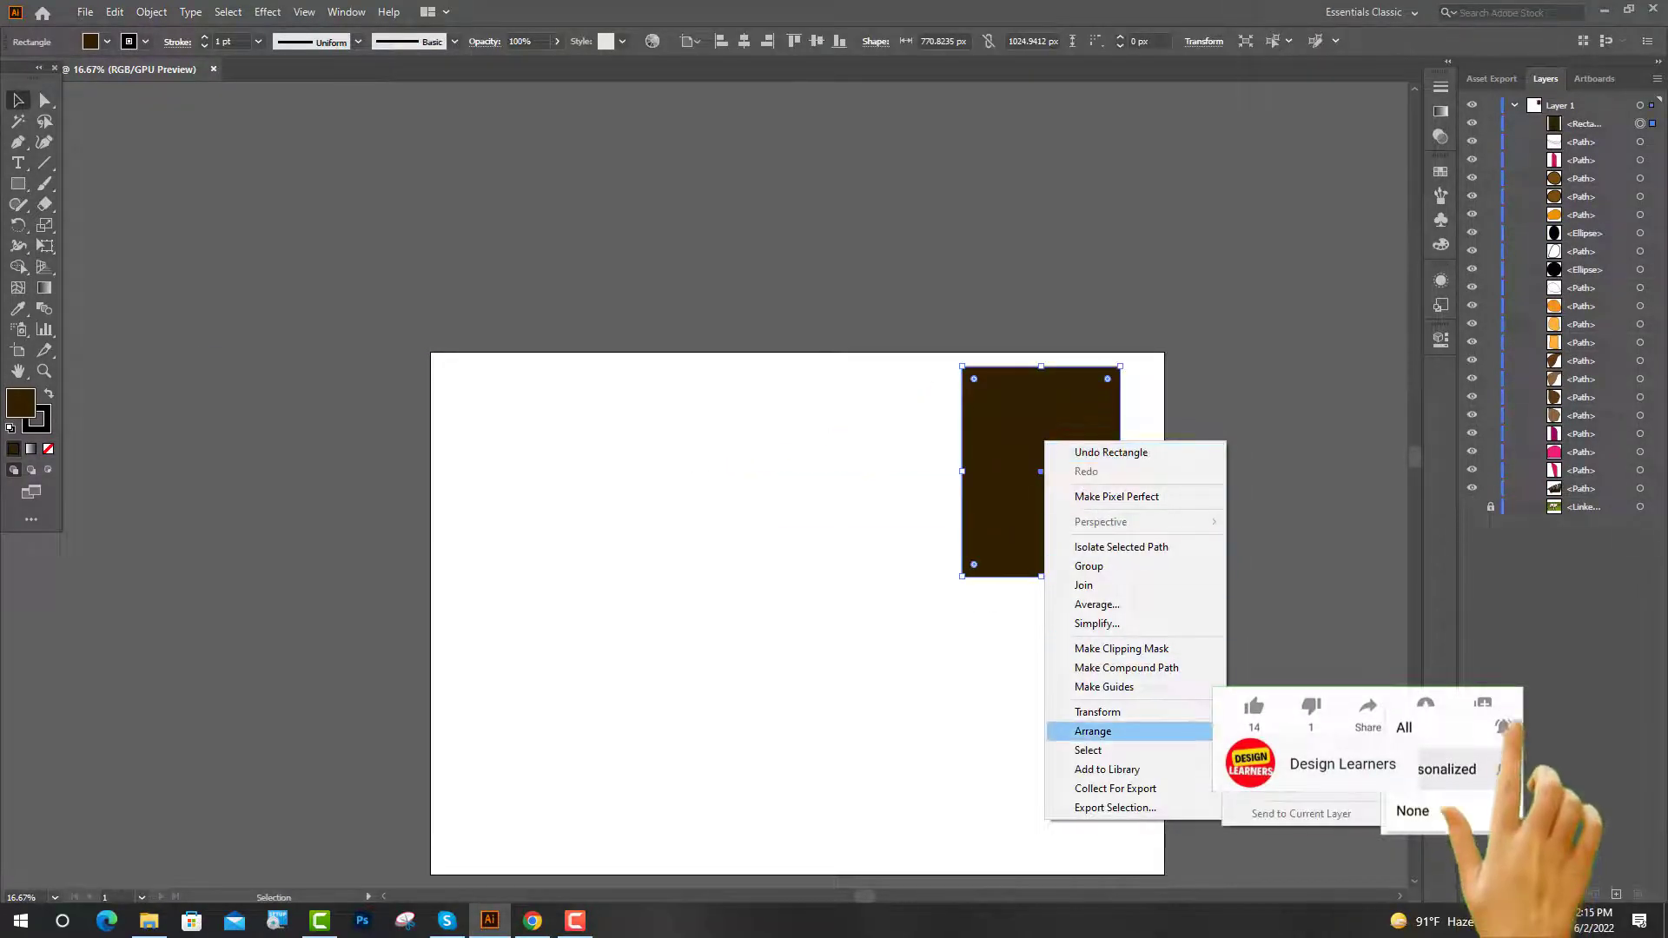
click(1303, 796)
click(1472, 489)
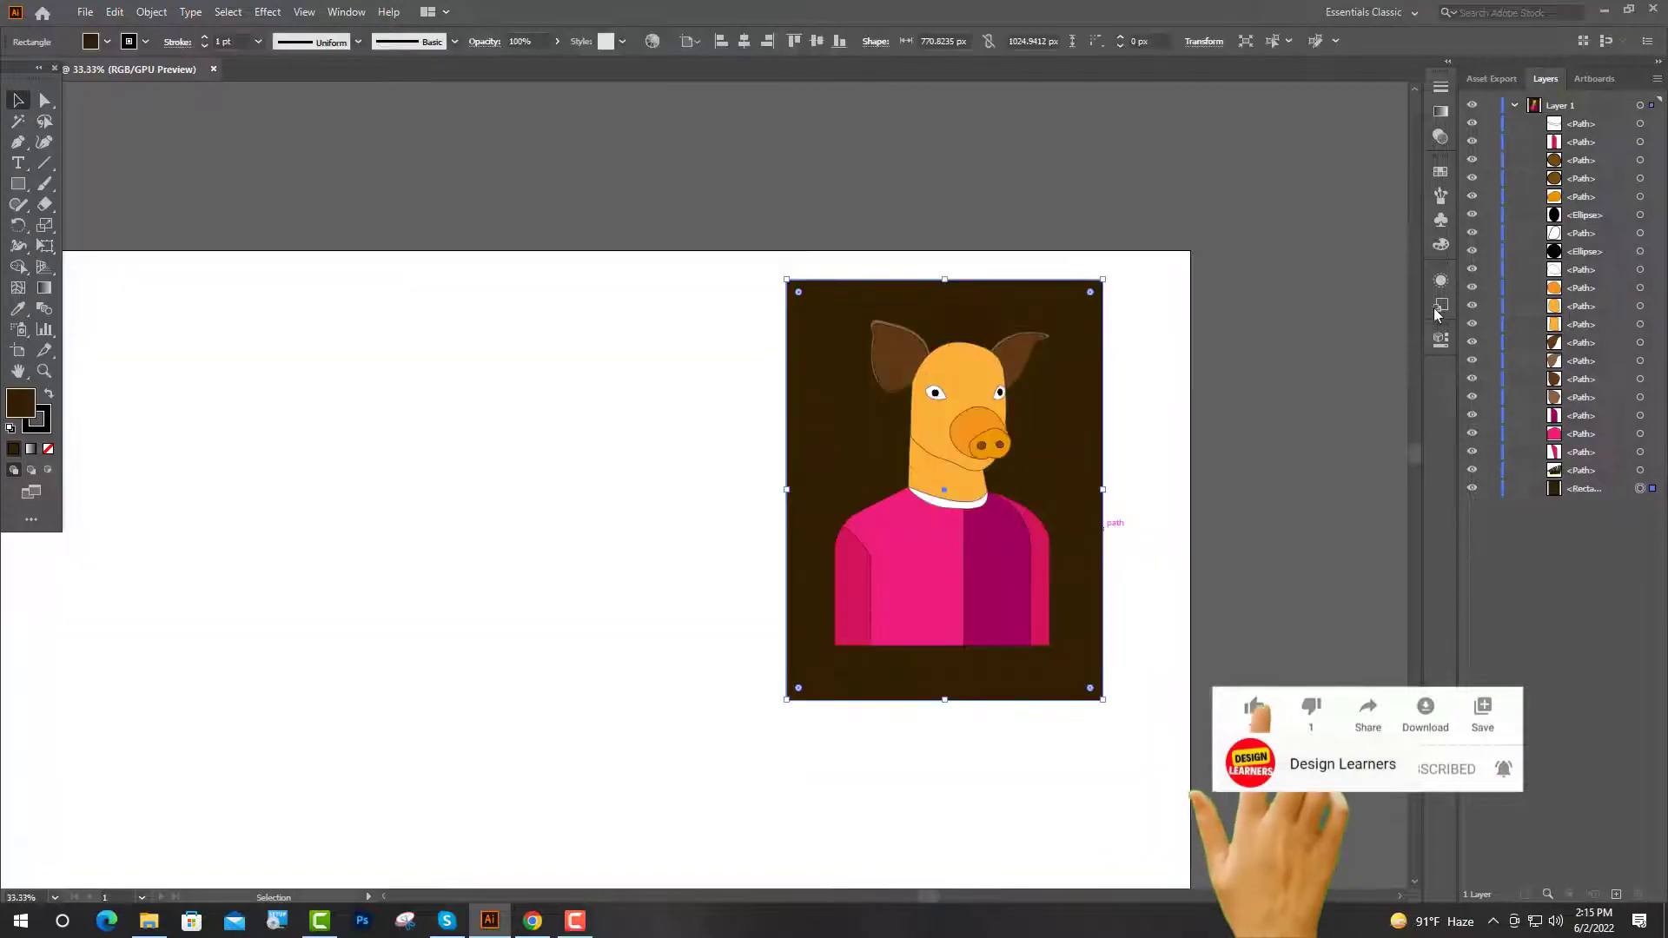
Fill the background rectangle with the yellow-green swatch and lock it.
click(1440, 305)
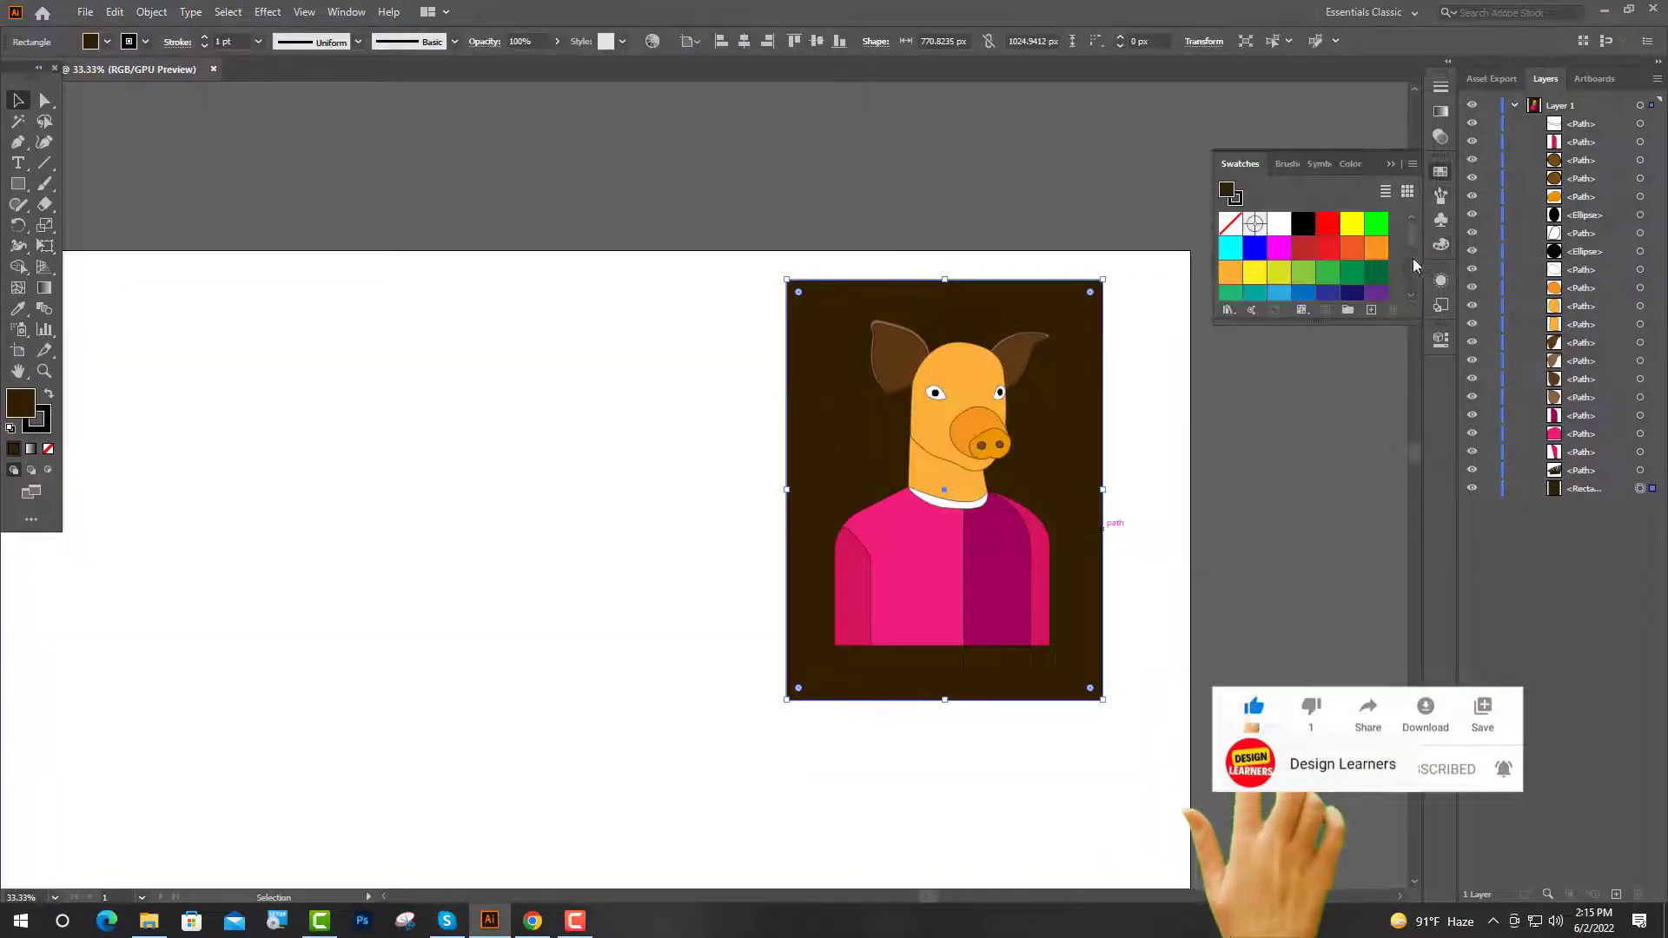
click(1278, 273)
click(1265, 434)
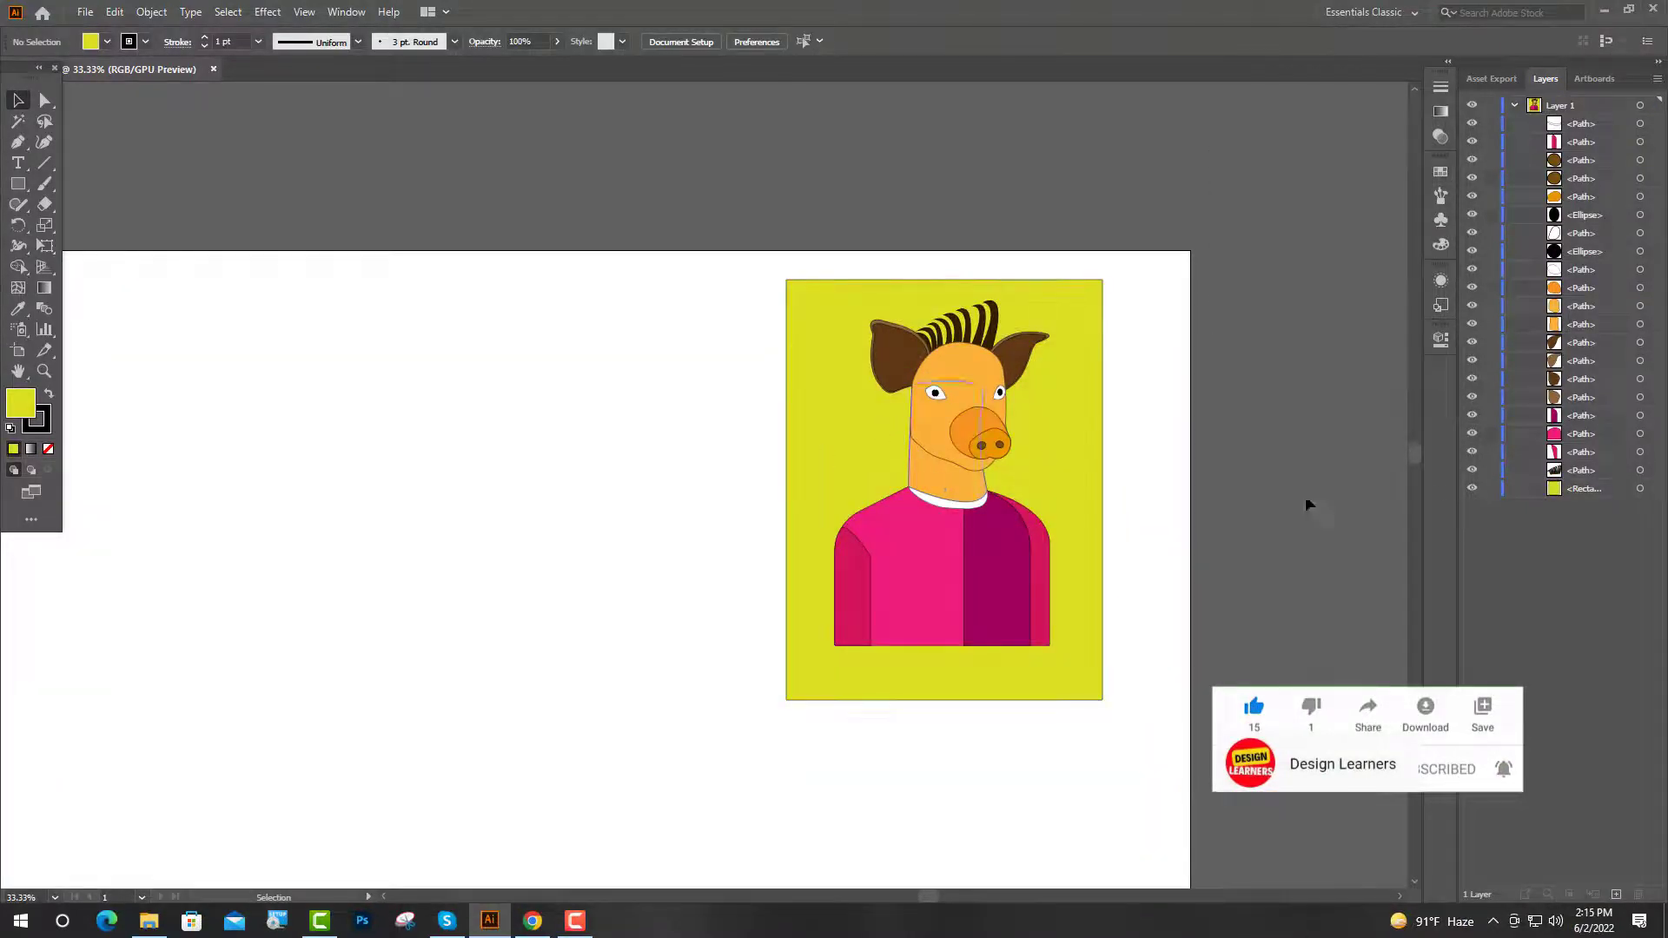
click(1491, 488)
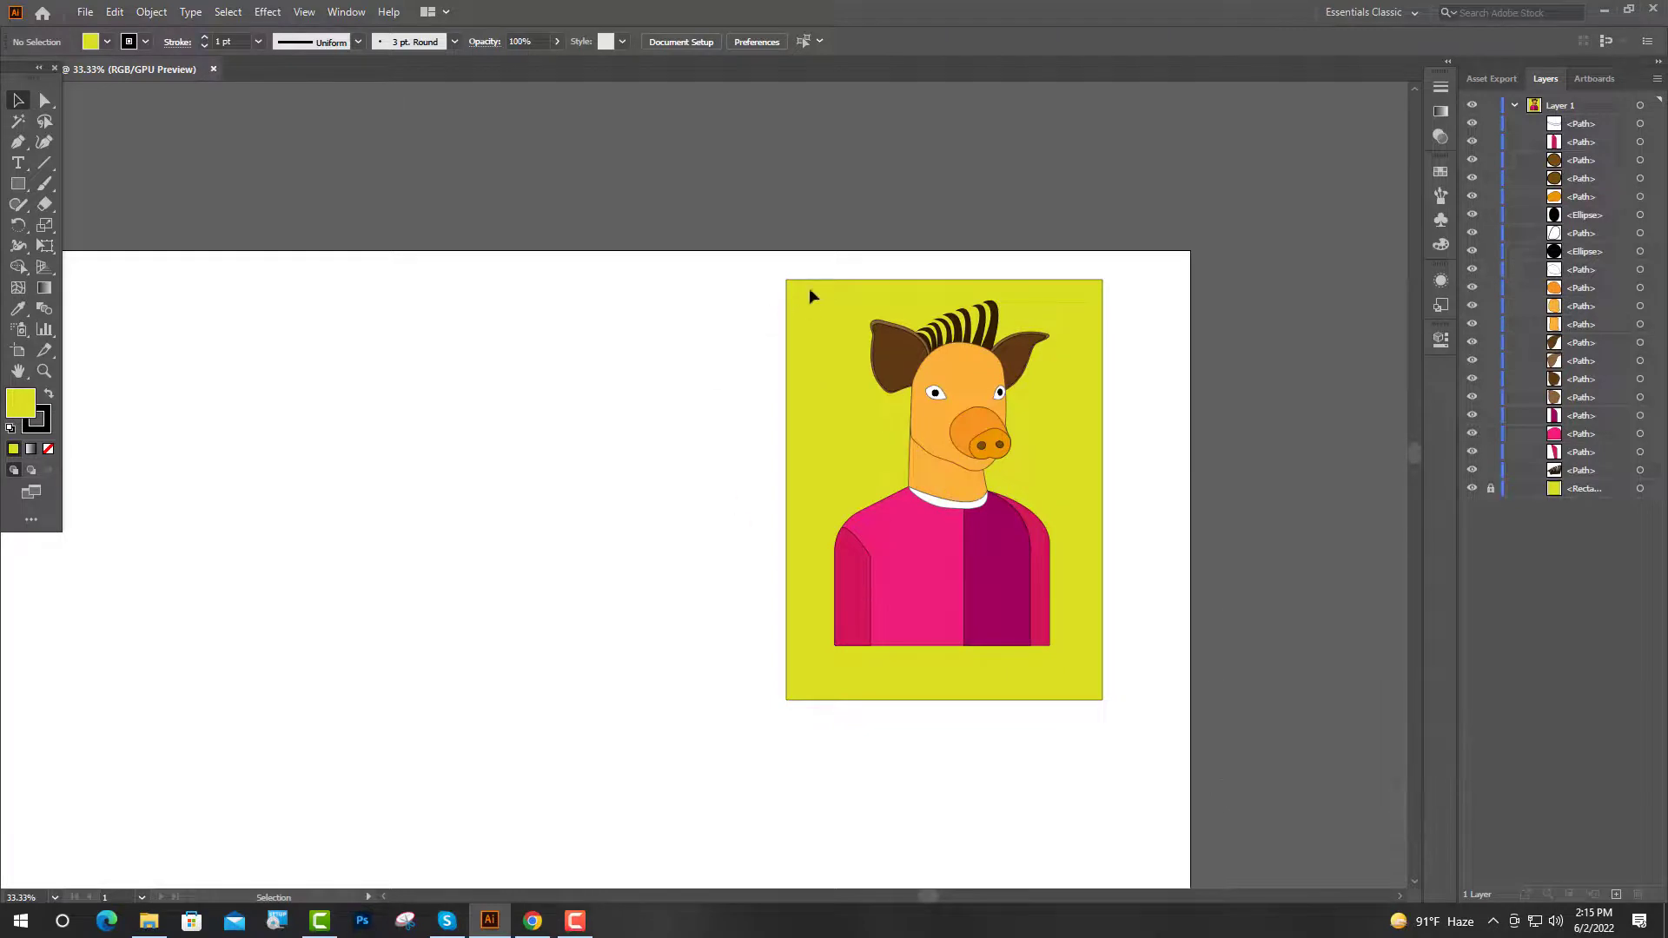
Group all the character's shapes, leaving out the locked background.
key(ctrl+a)
right_click(918, 526)
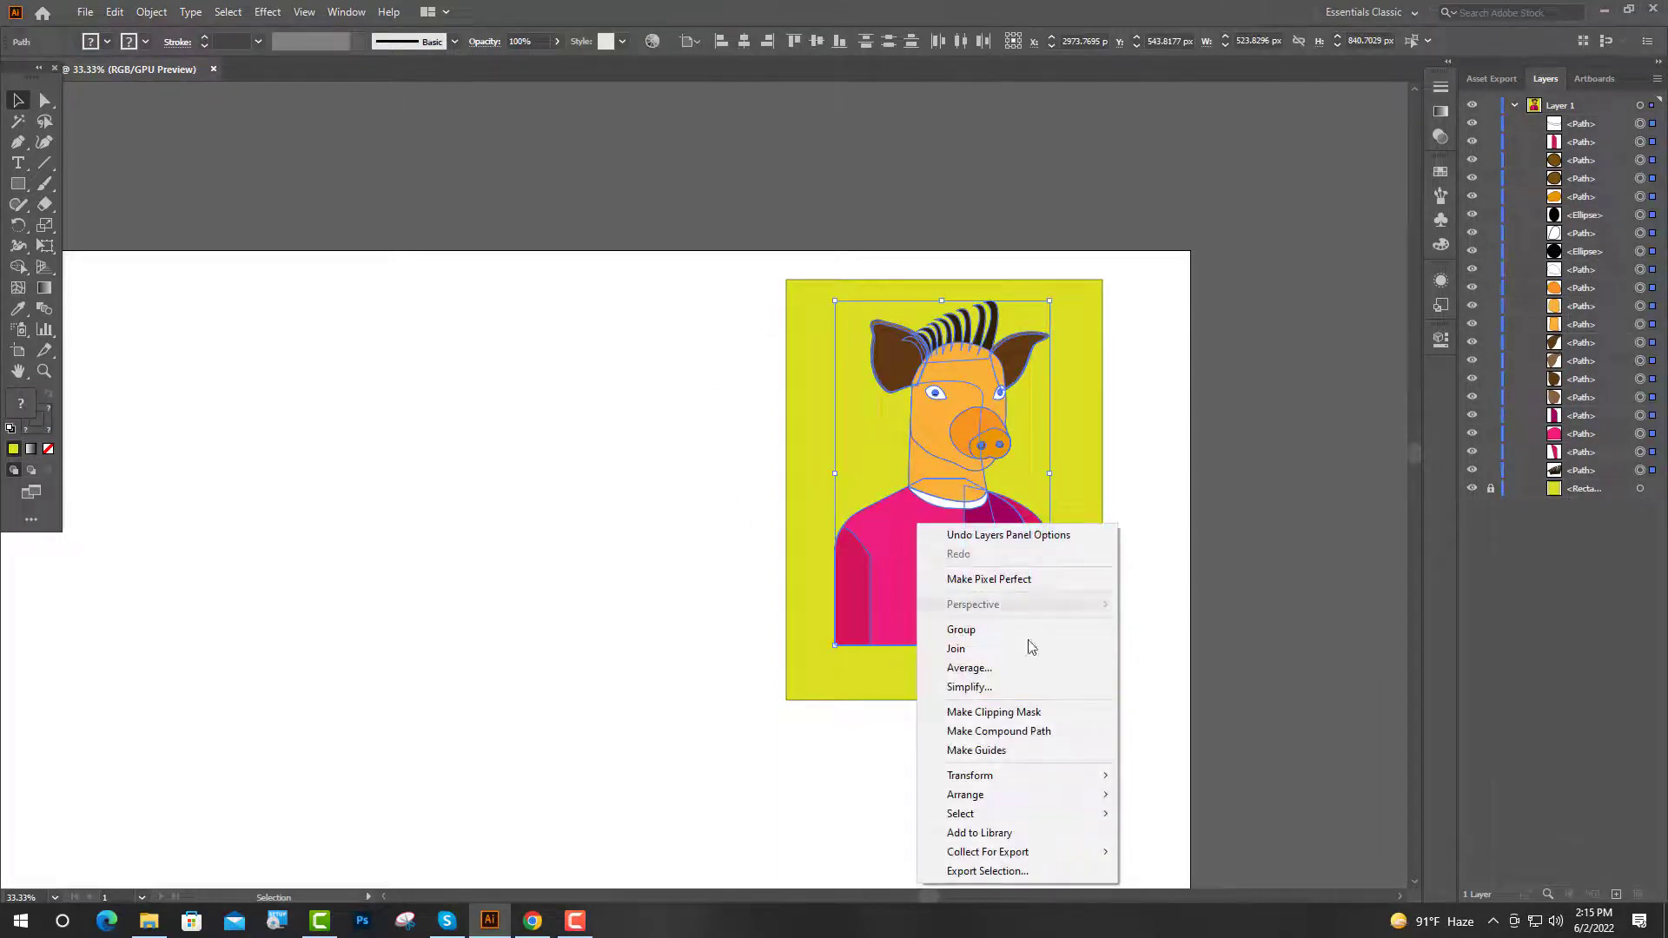
click(979, 639)
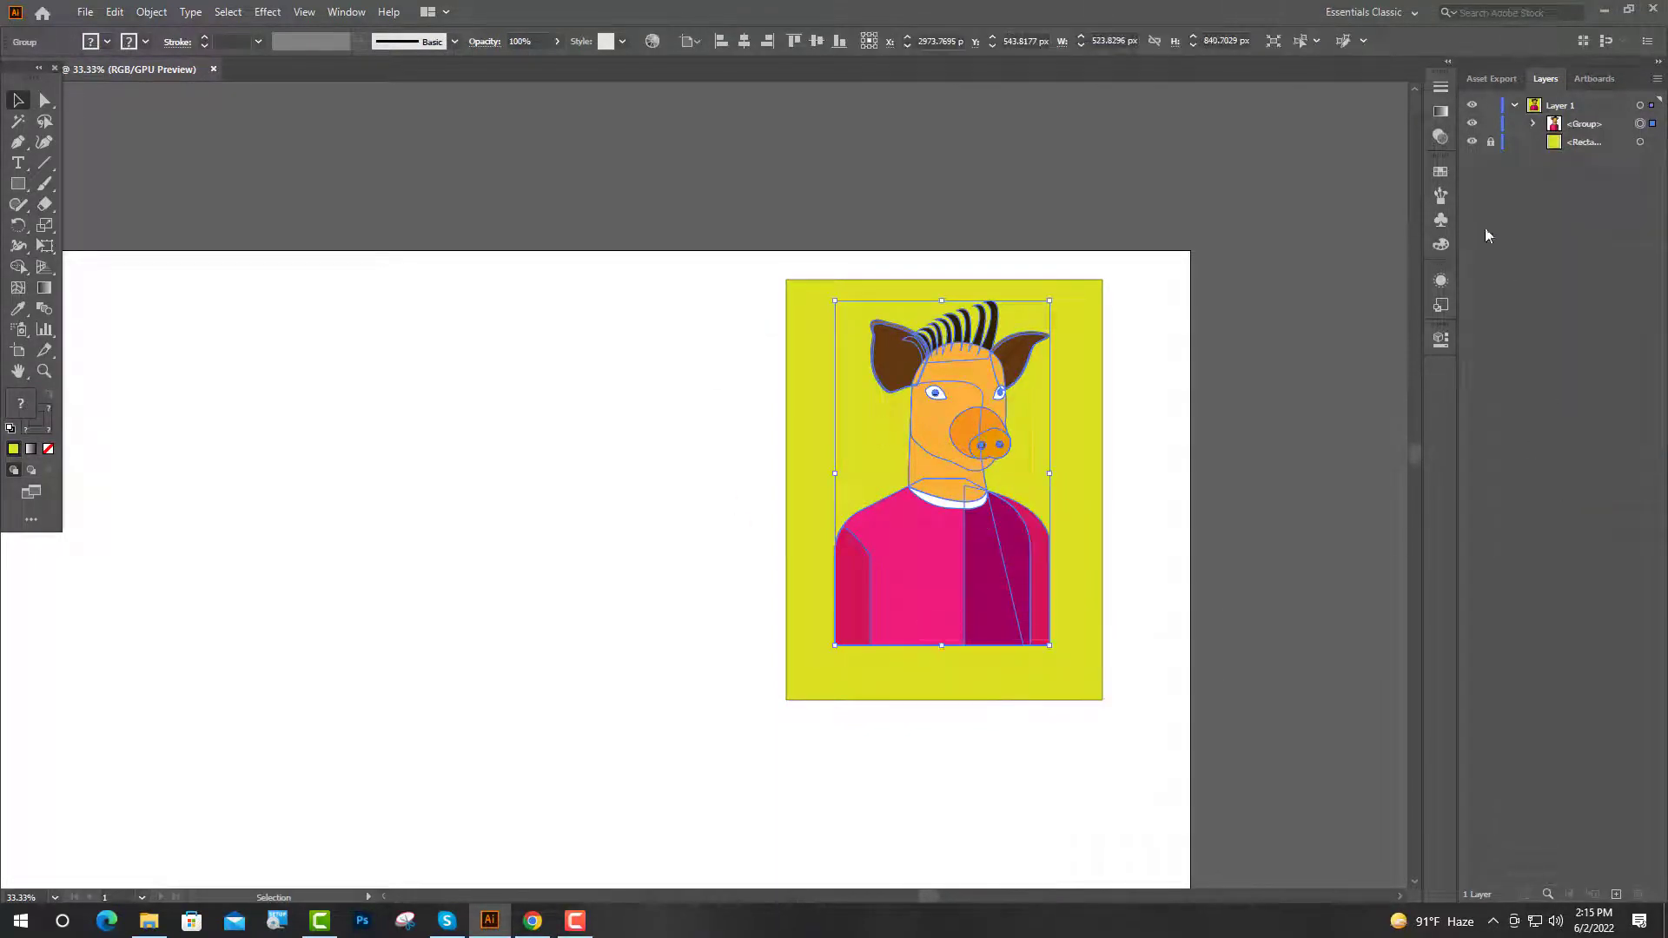
Unlock the background rectangle, centre-align it with the character, and group the two.
click(1492, 142)
key(ctrl+a)
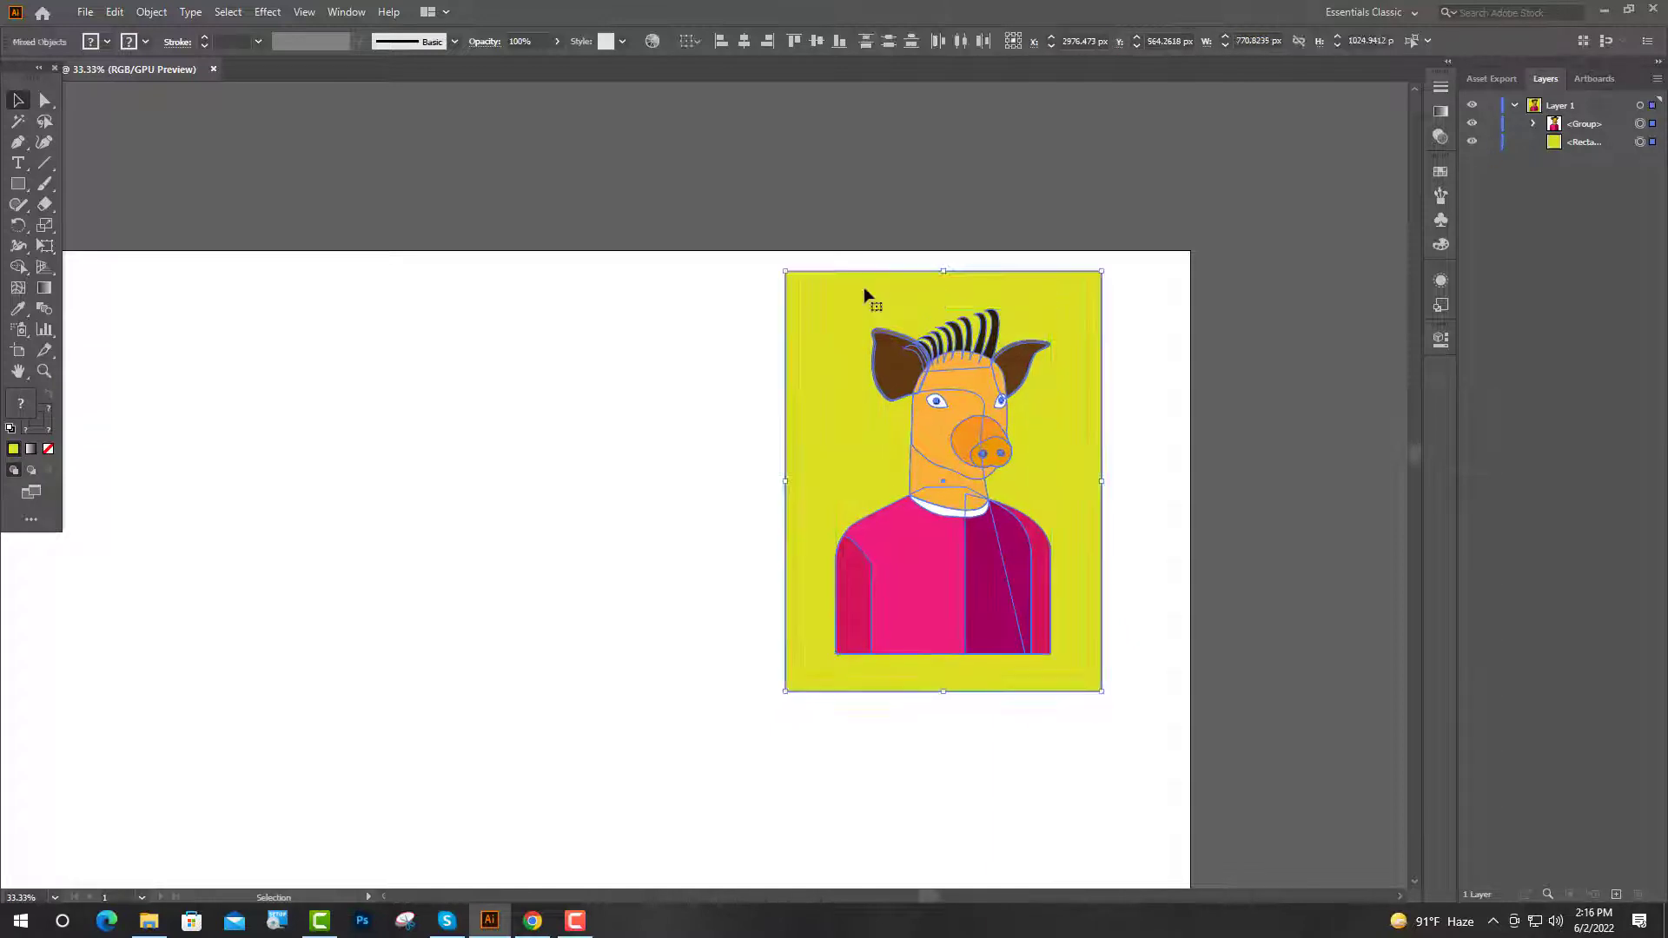
right_click(936, 401)
click(1004, 534)
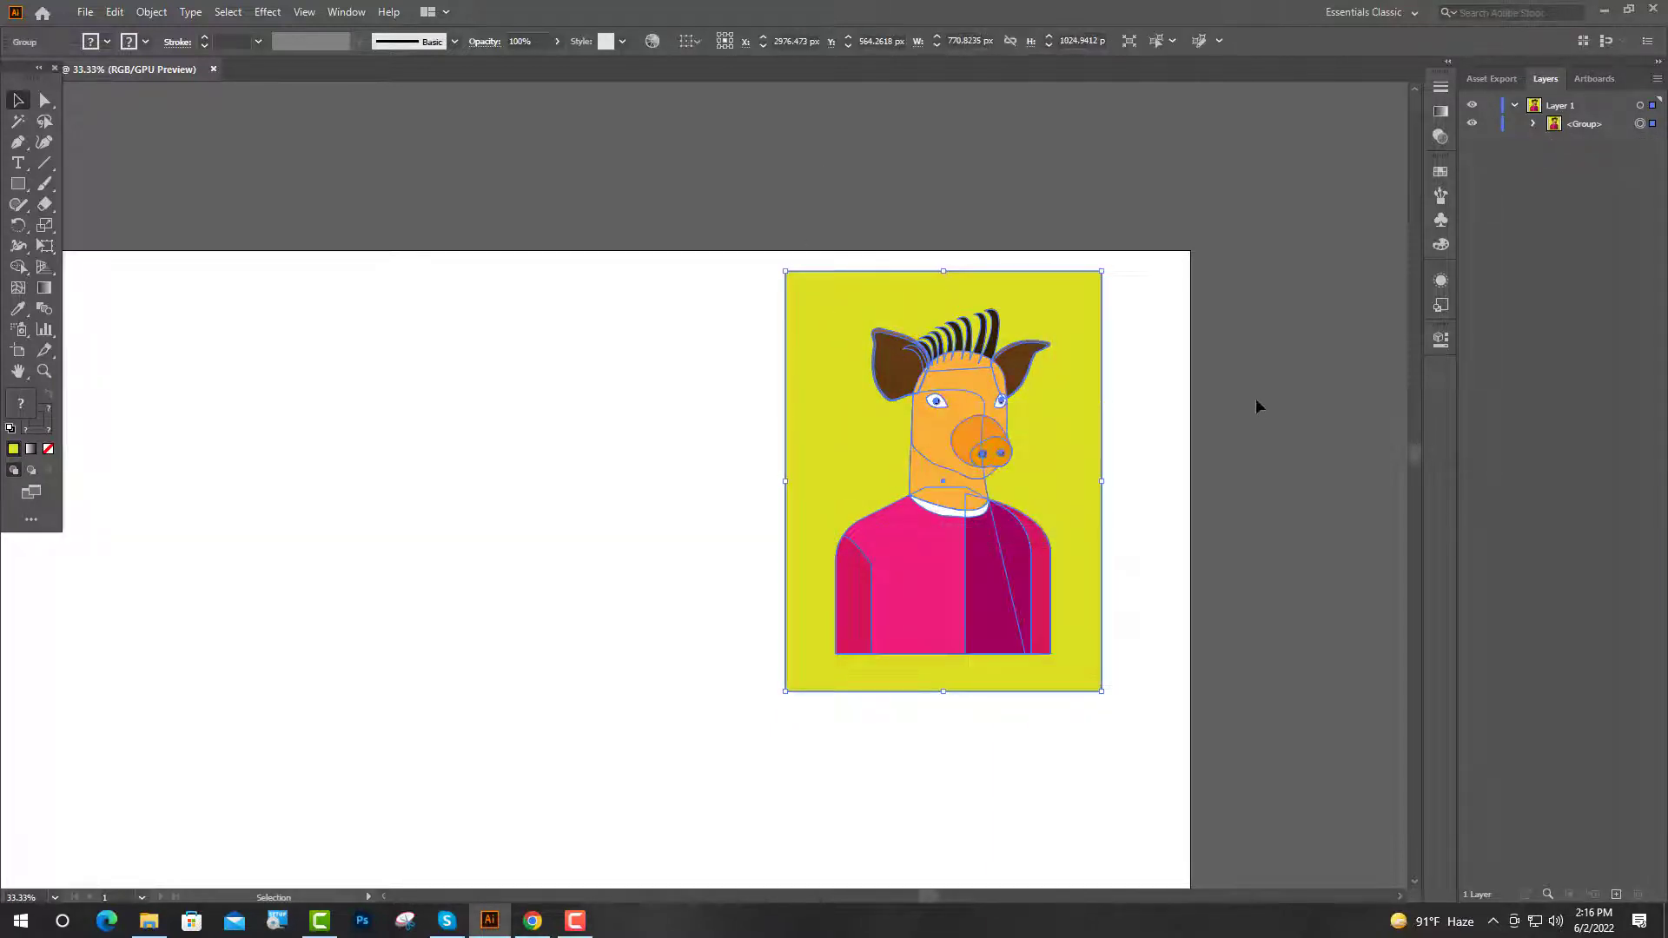
Rename the finished pig card's group as 1.
click(1254, 398)
scroll(1135, 531, down, 1)
click(1585, 125)
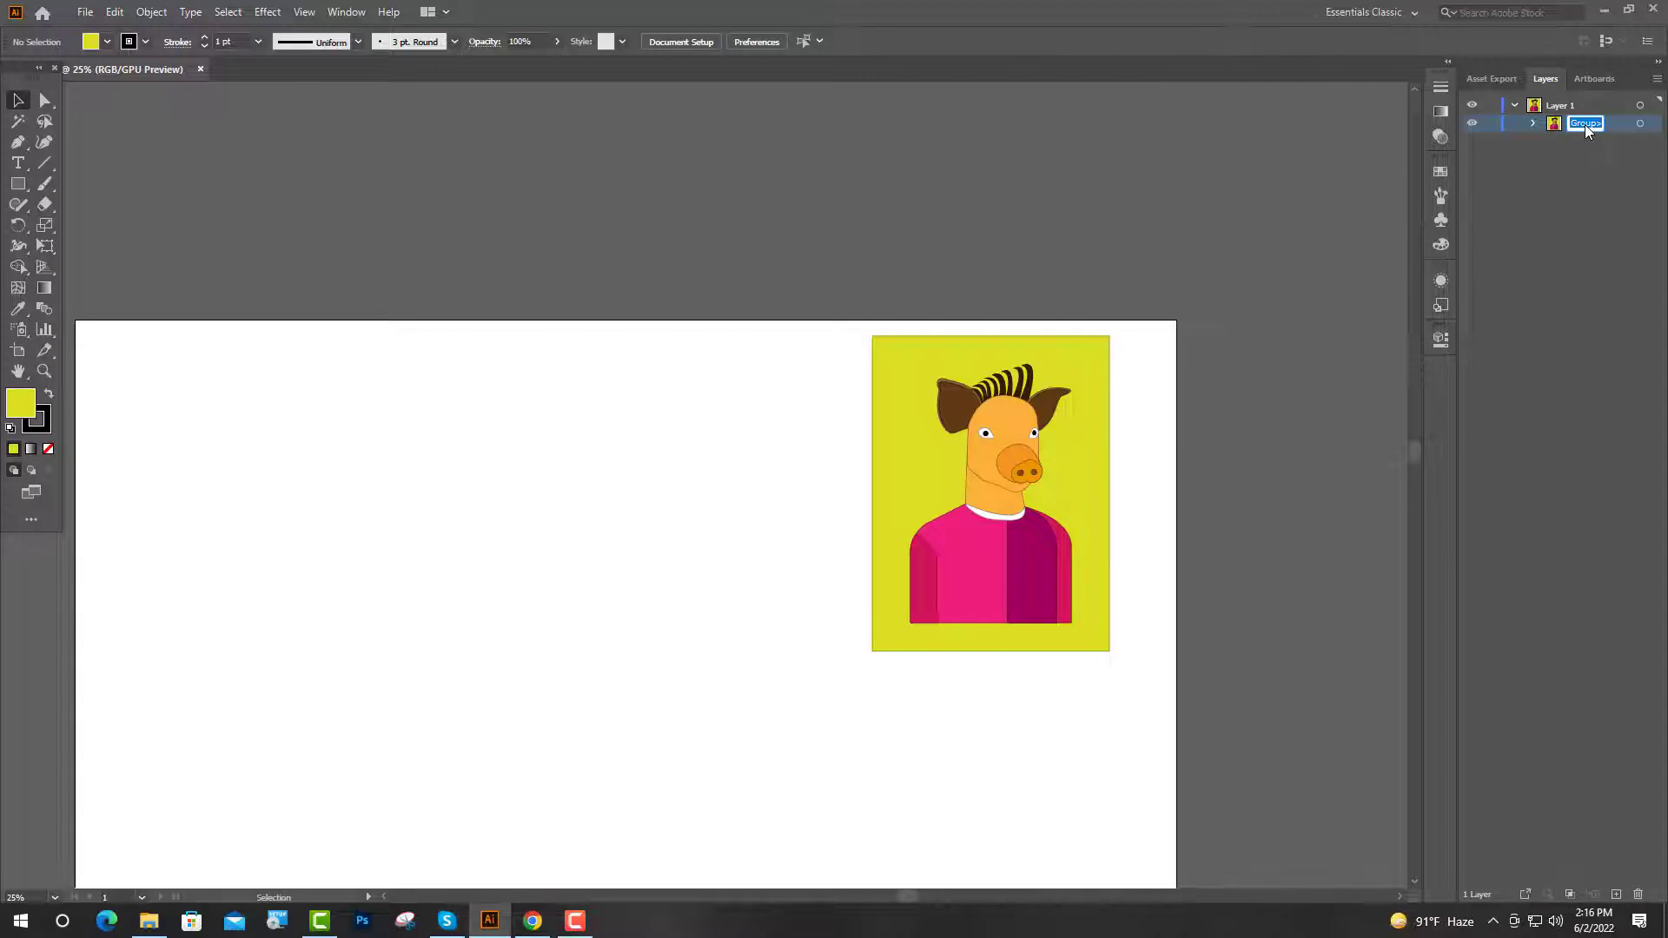
Duplicate the card in front, move the copy to the left of the original with a gap, and name it 2.
key(ctrl+a)
key(ctrl+c)
key(ctrl+f)
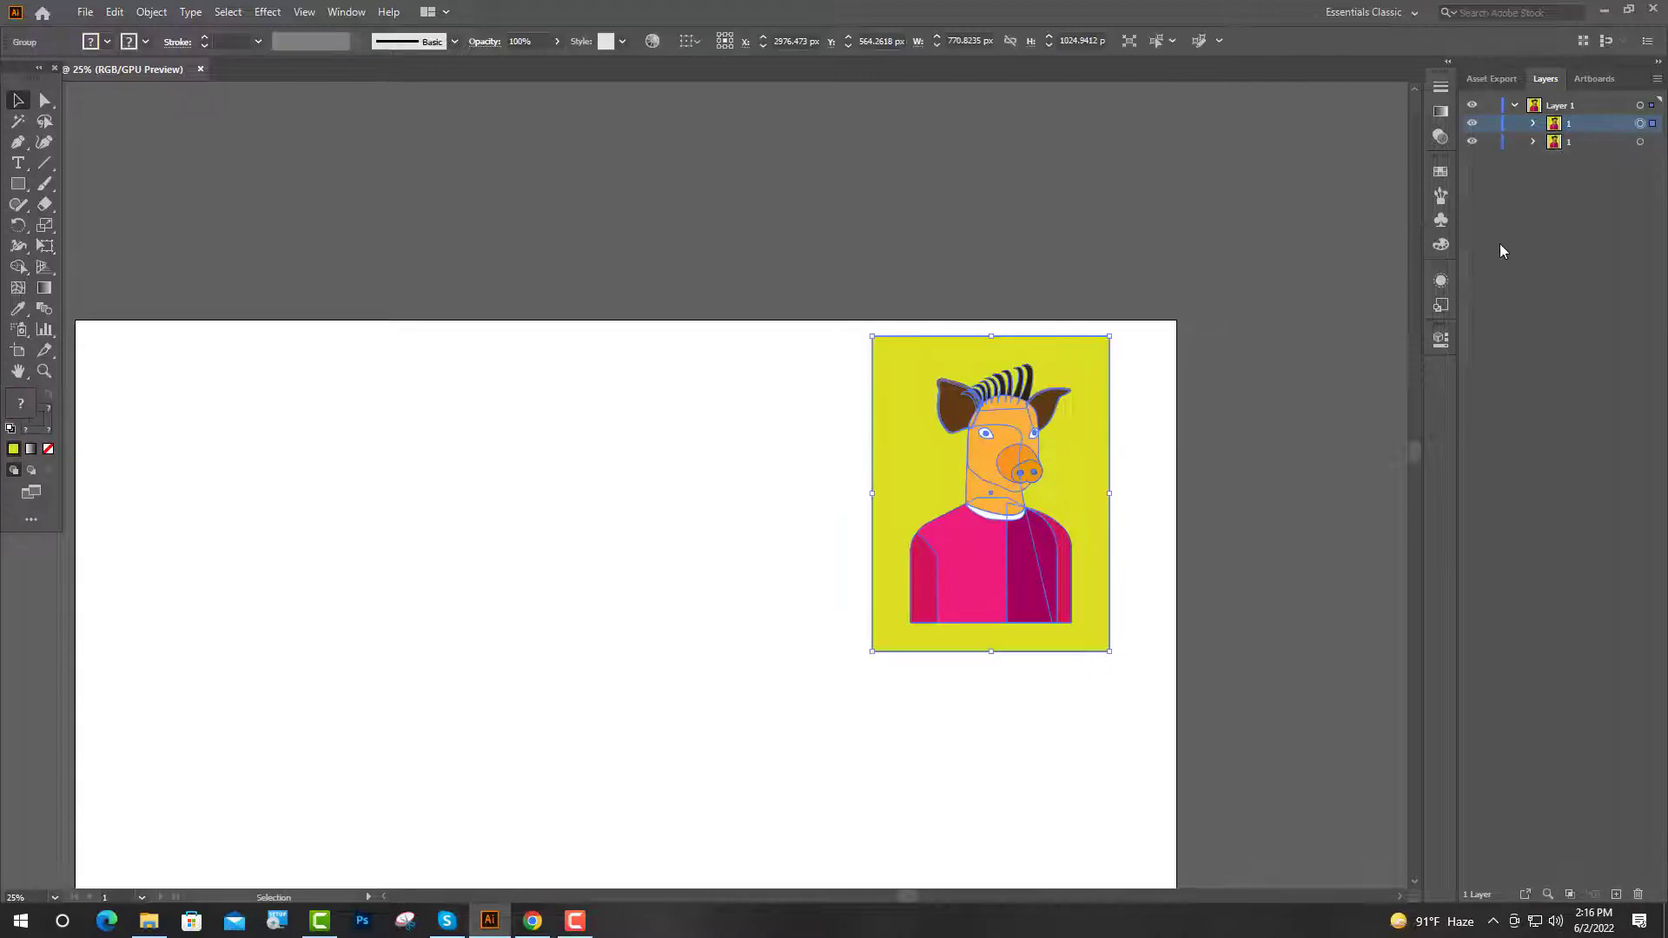
key(shift+Left)
key(shift+Left)
key(shift+Left)
key(shift+Left)
key(shift+Left)
key(shift+Left)
key(shift+Left)
key(shift+Left)
key(shift+Left)
key(shift+Left)
key(shift+Left)
key(shift+Left)
key(shift+Left)
key(shift+Left)
key(shift+Left)
key(shift+Left)
key(shift+Left)
key(shift+Left)
key(shift+Left)
key(shift+Left)
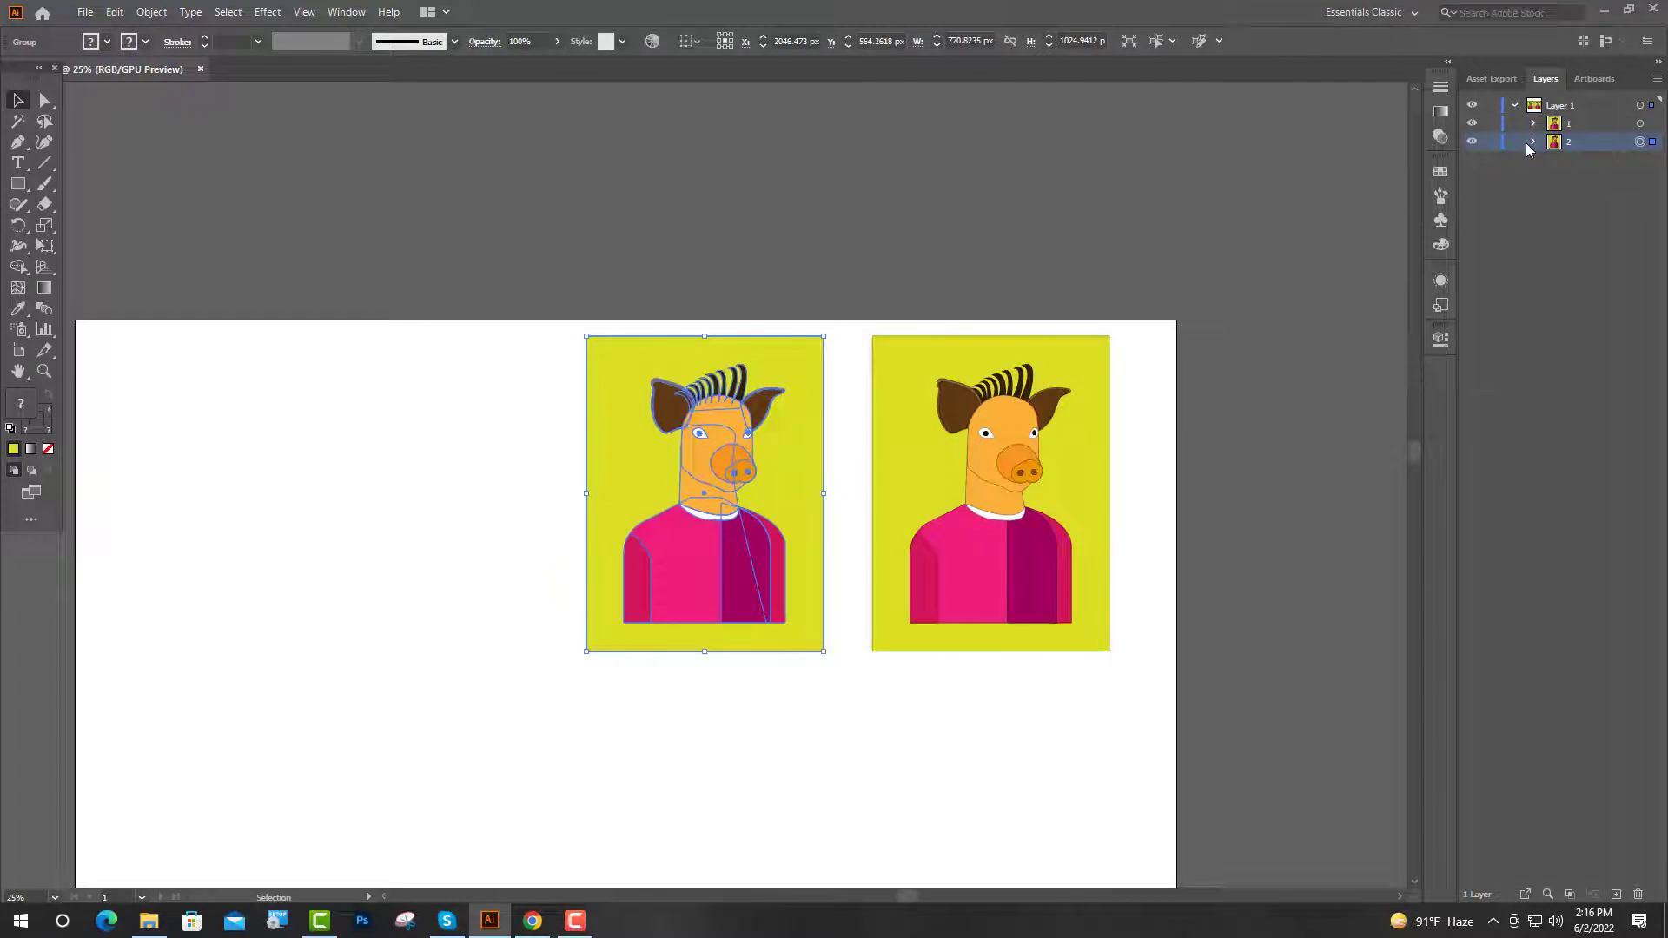
Fill both sleeves of the pig in group 2 with the medium blue swatch.
click(1530, 142)
click(1553, 161)
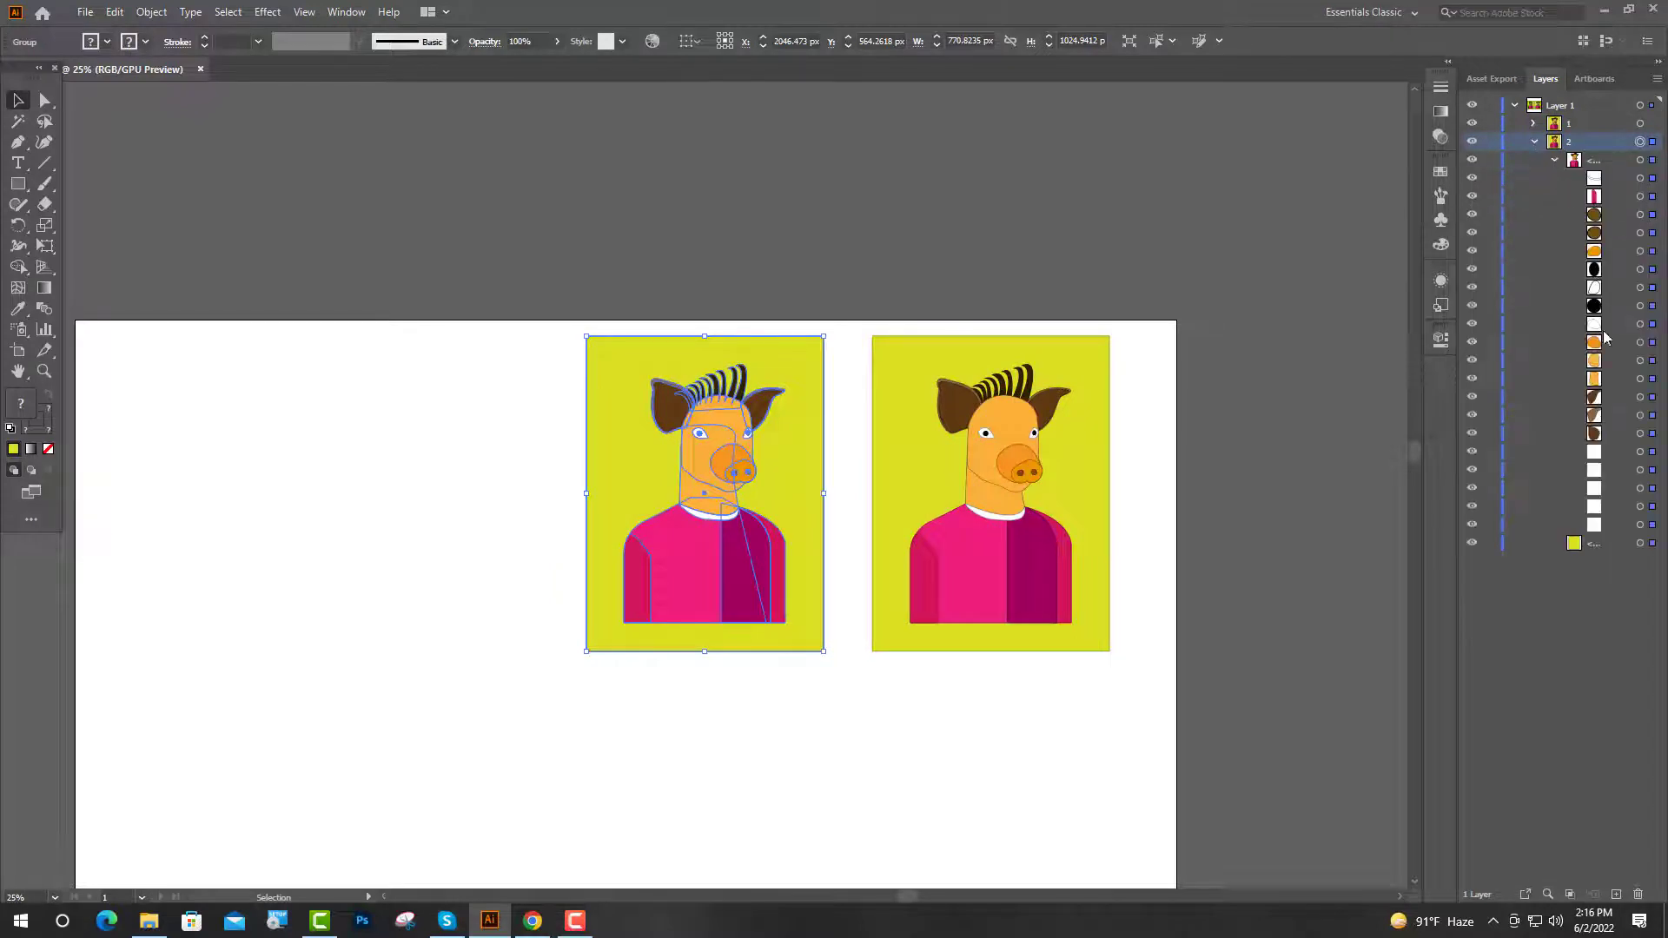
click(1639, 198)
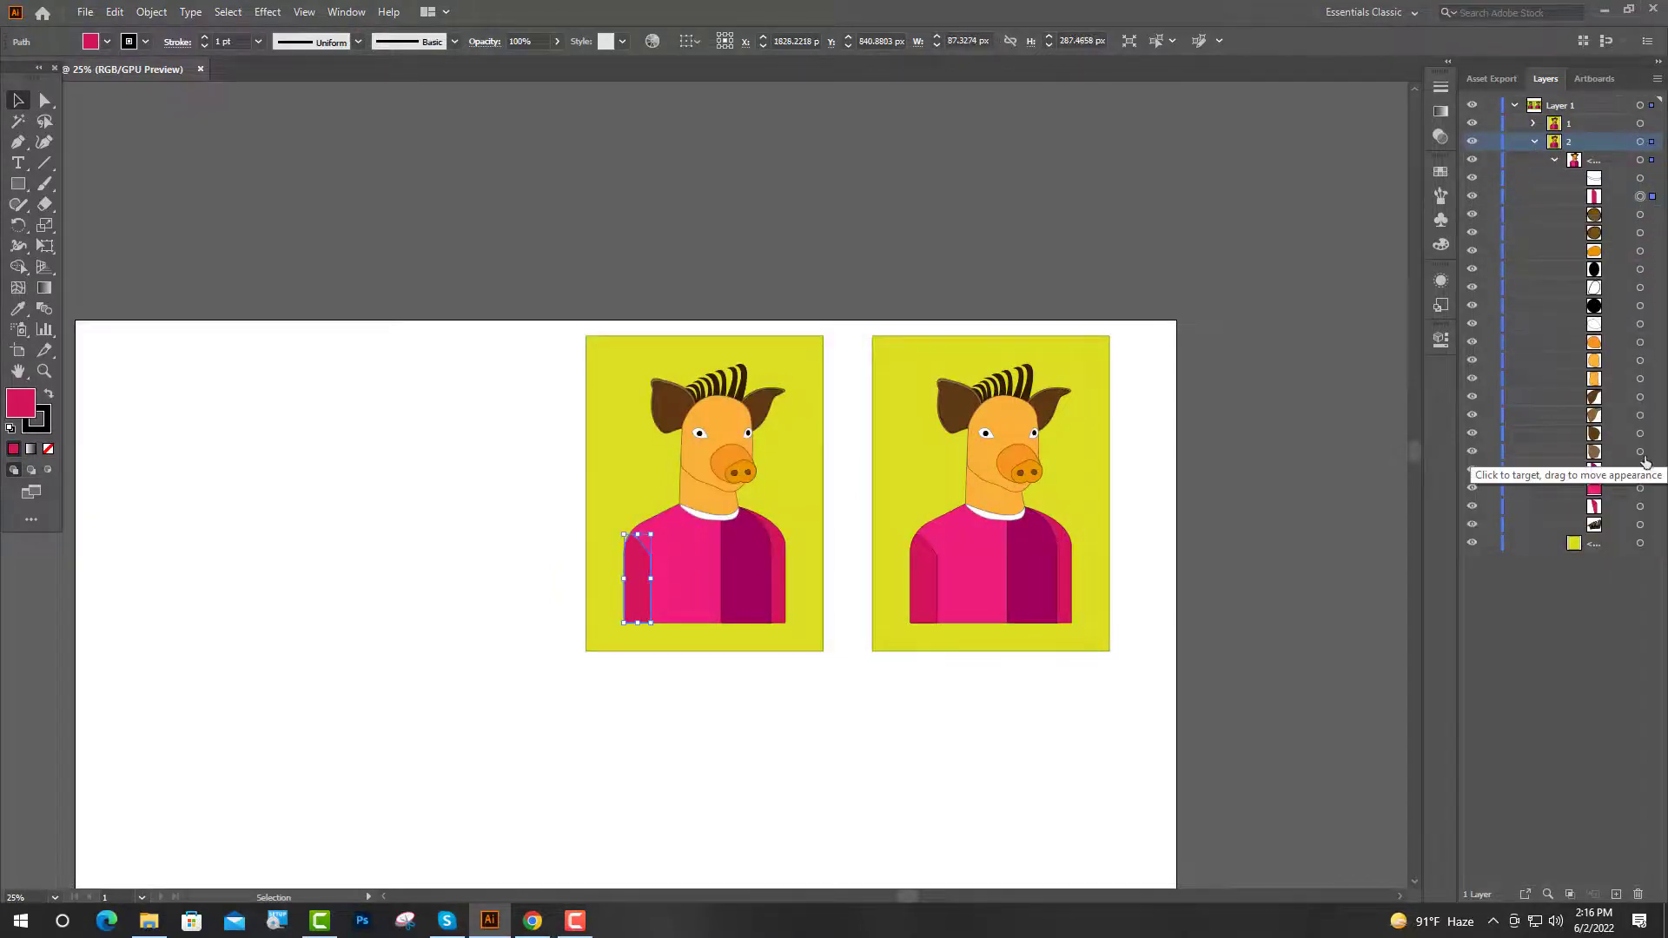
shift+click(1640, 507)
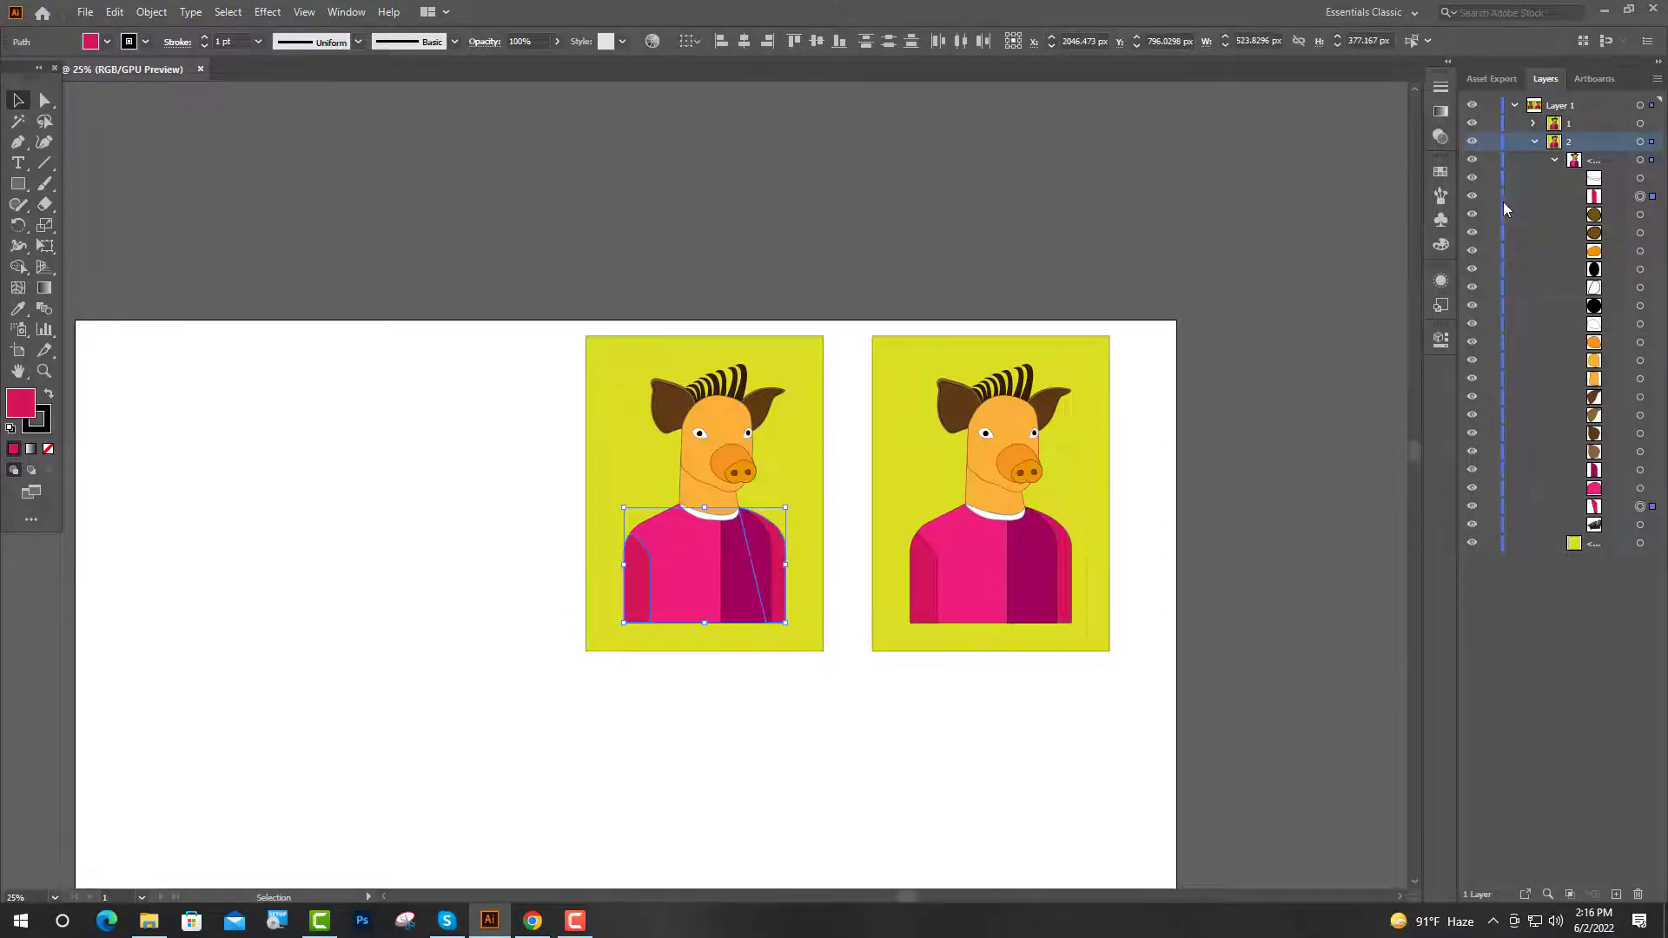
click(1441, 173)
click(1305, 272)
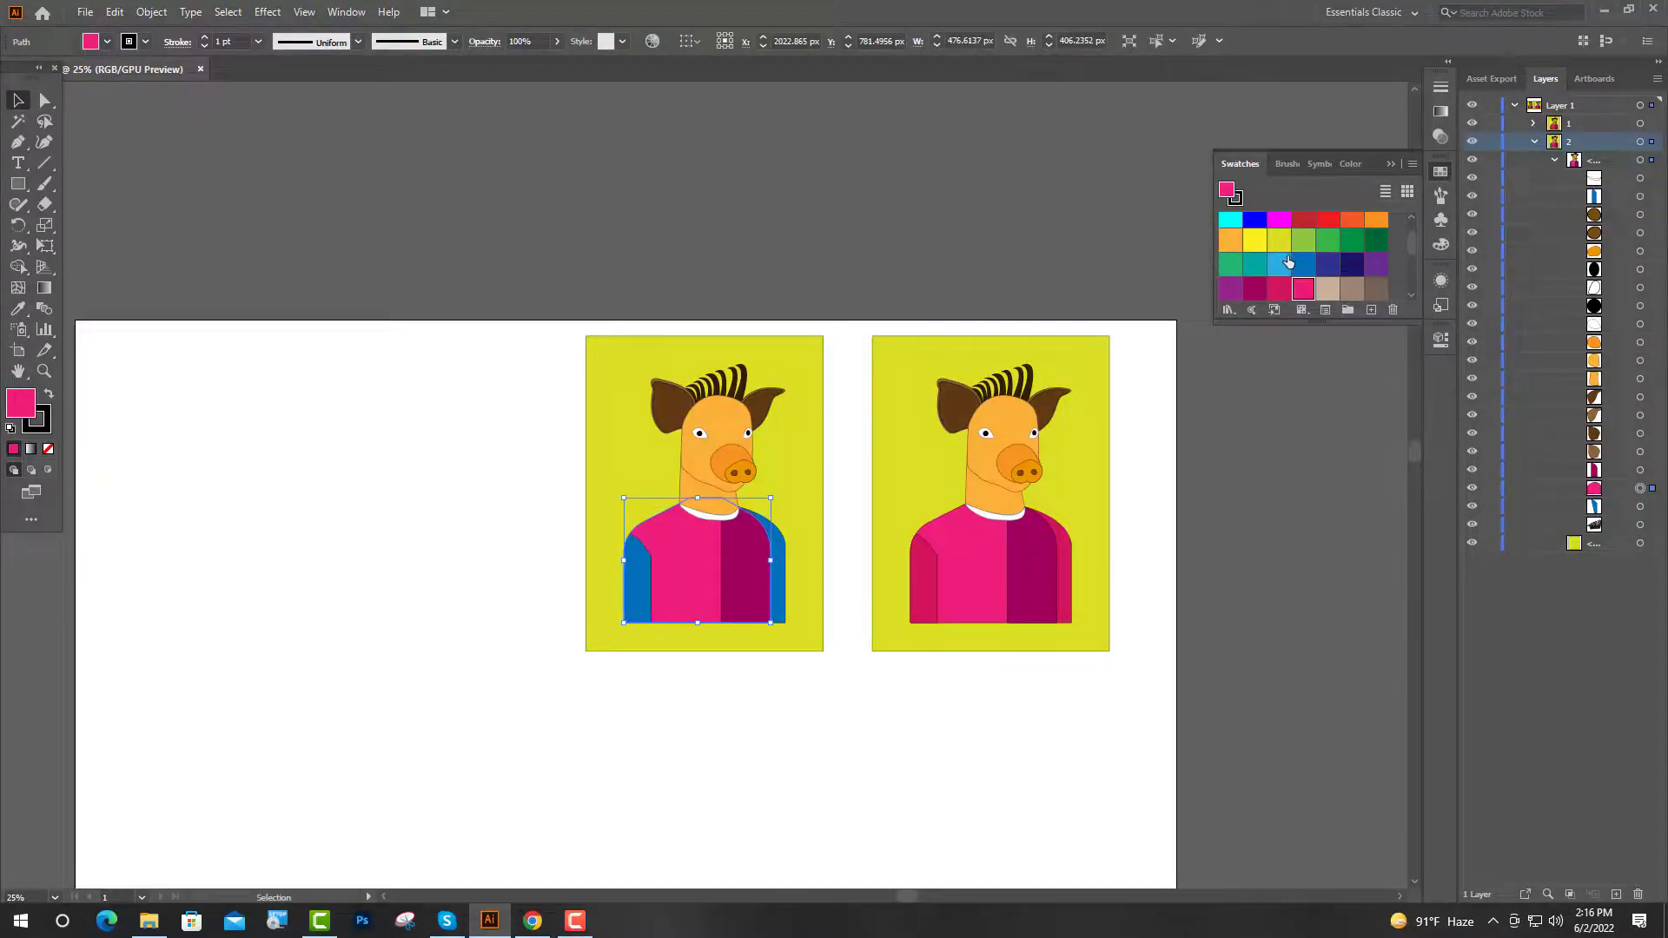
Fill the shirt body in group 2 with light blue and its shaded right half with dark indigo blue.
scroll(1287, 256, up, 1)
scroll(1288, 255, down, 2)
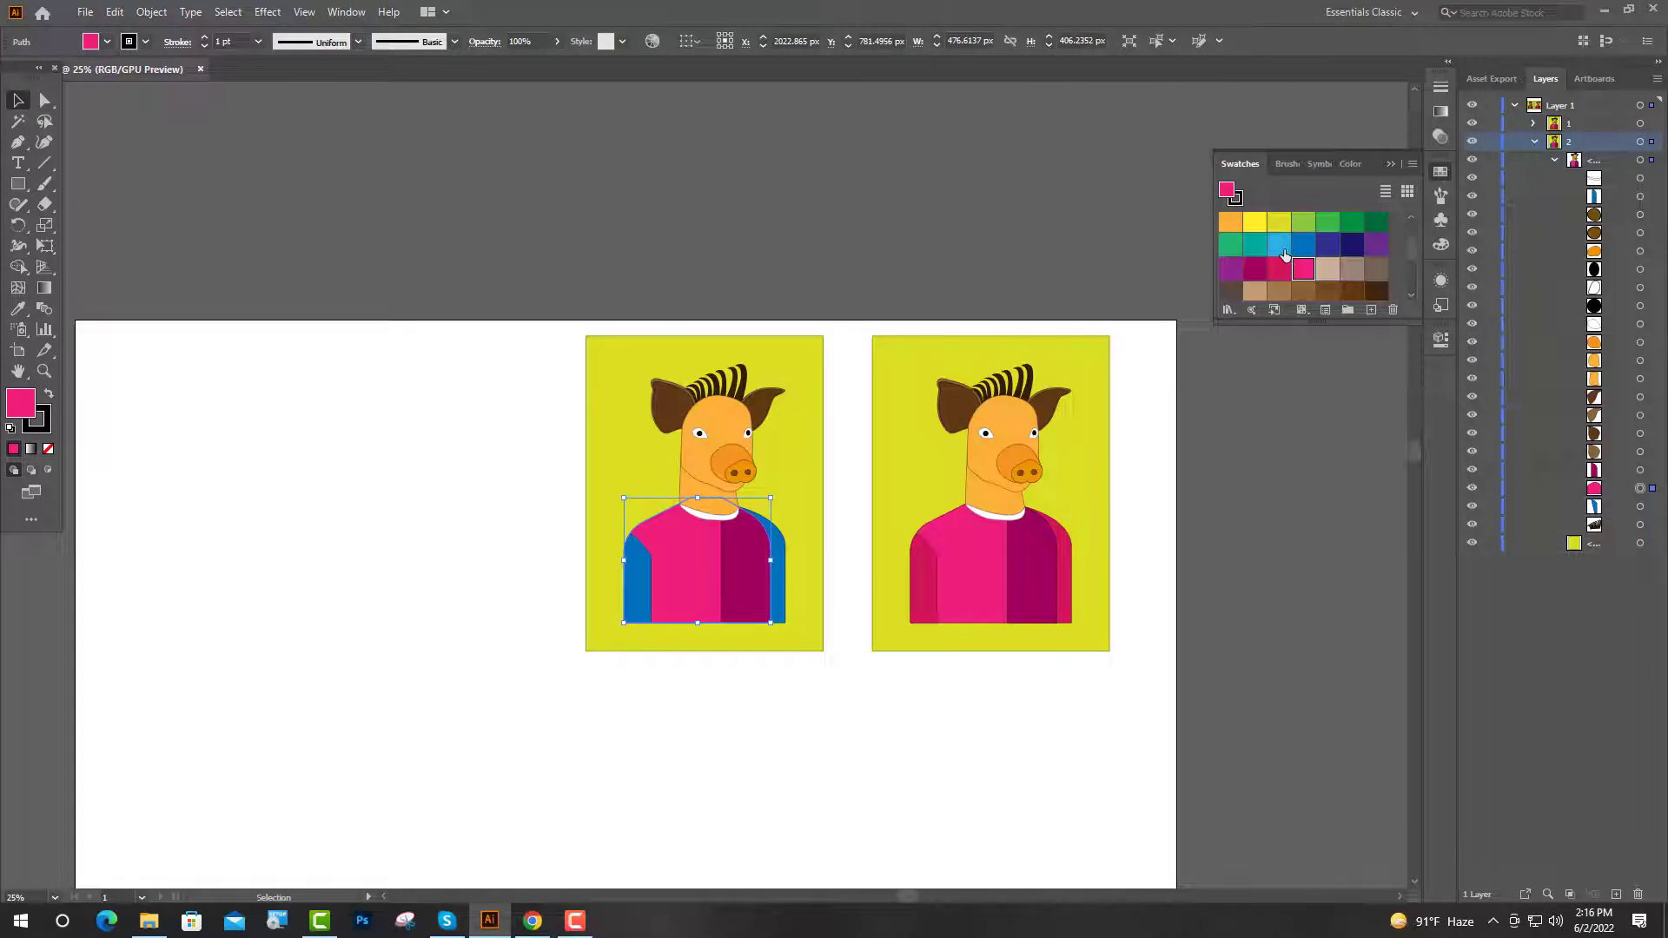
click(1286, 255)
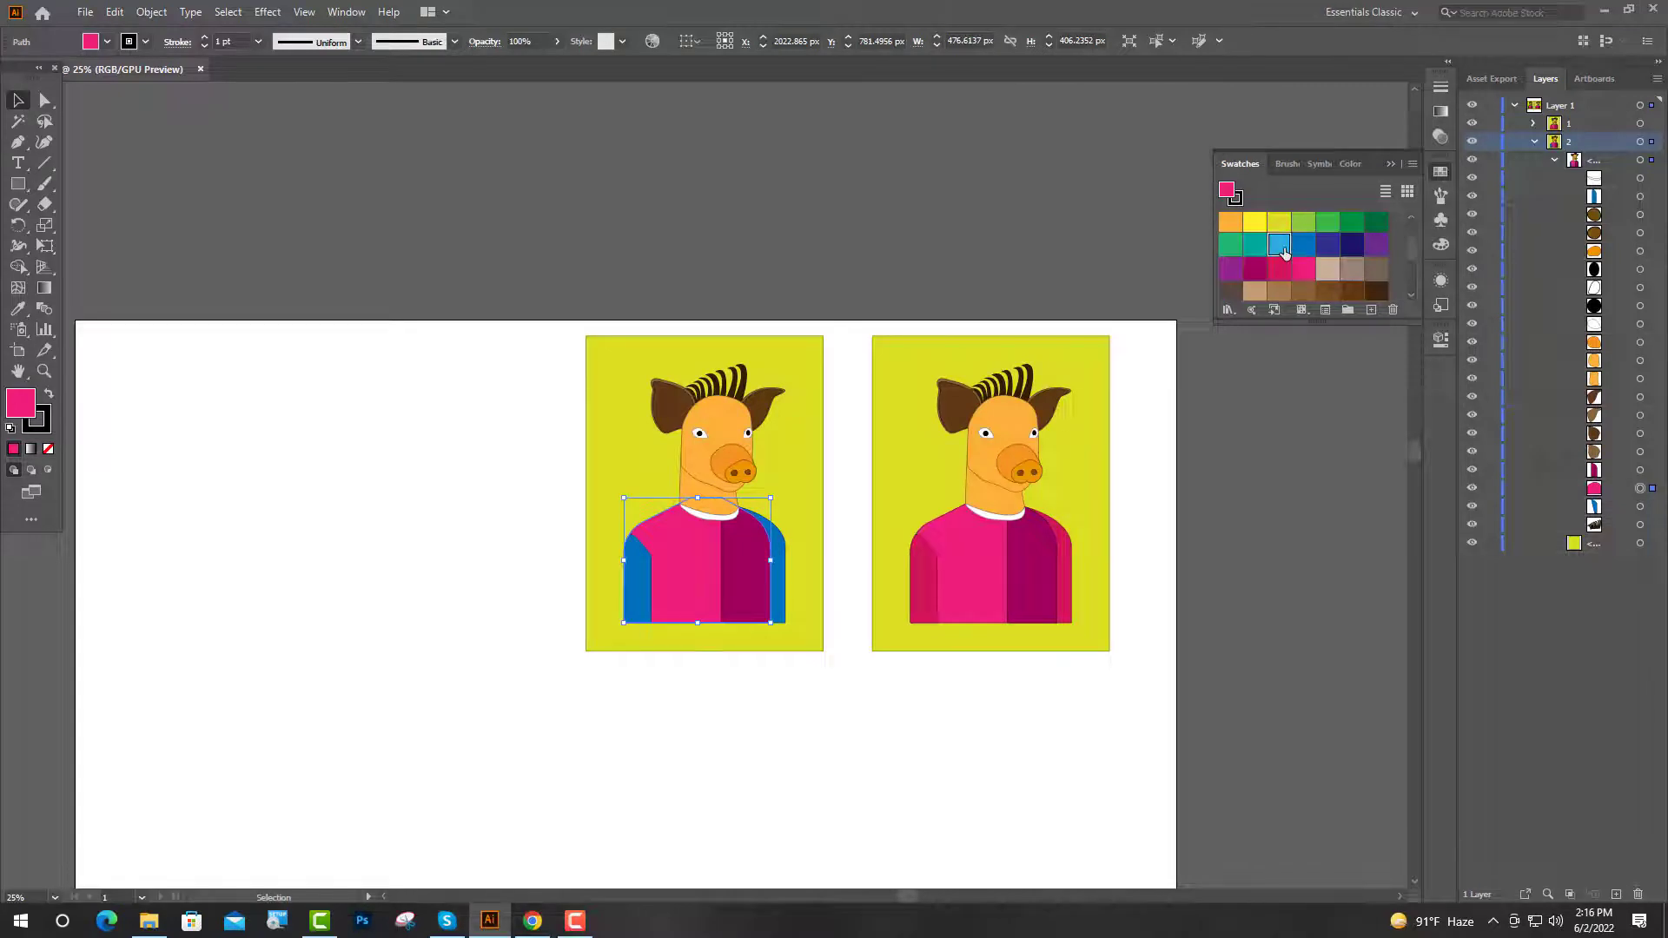
click(1638, 471)
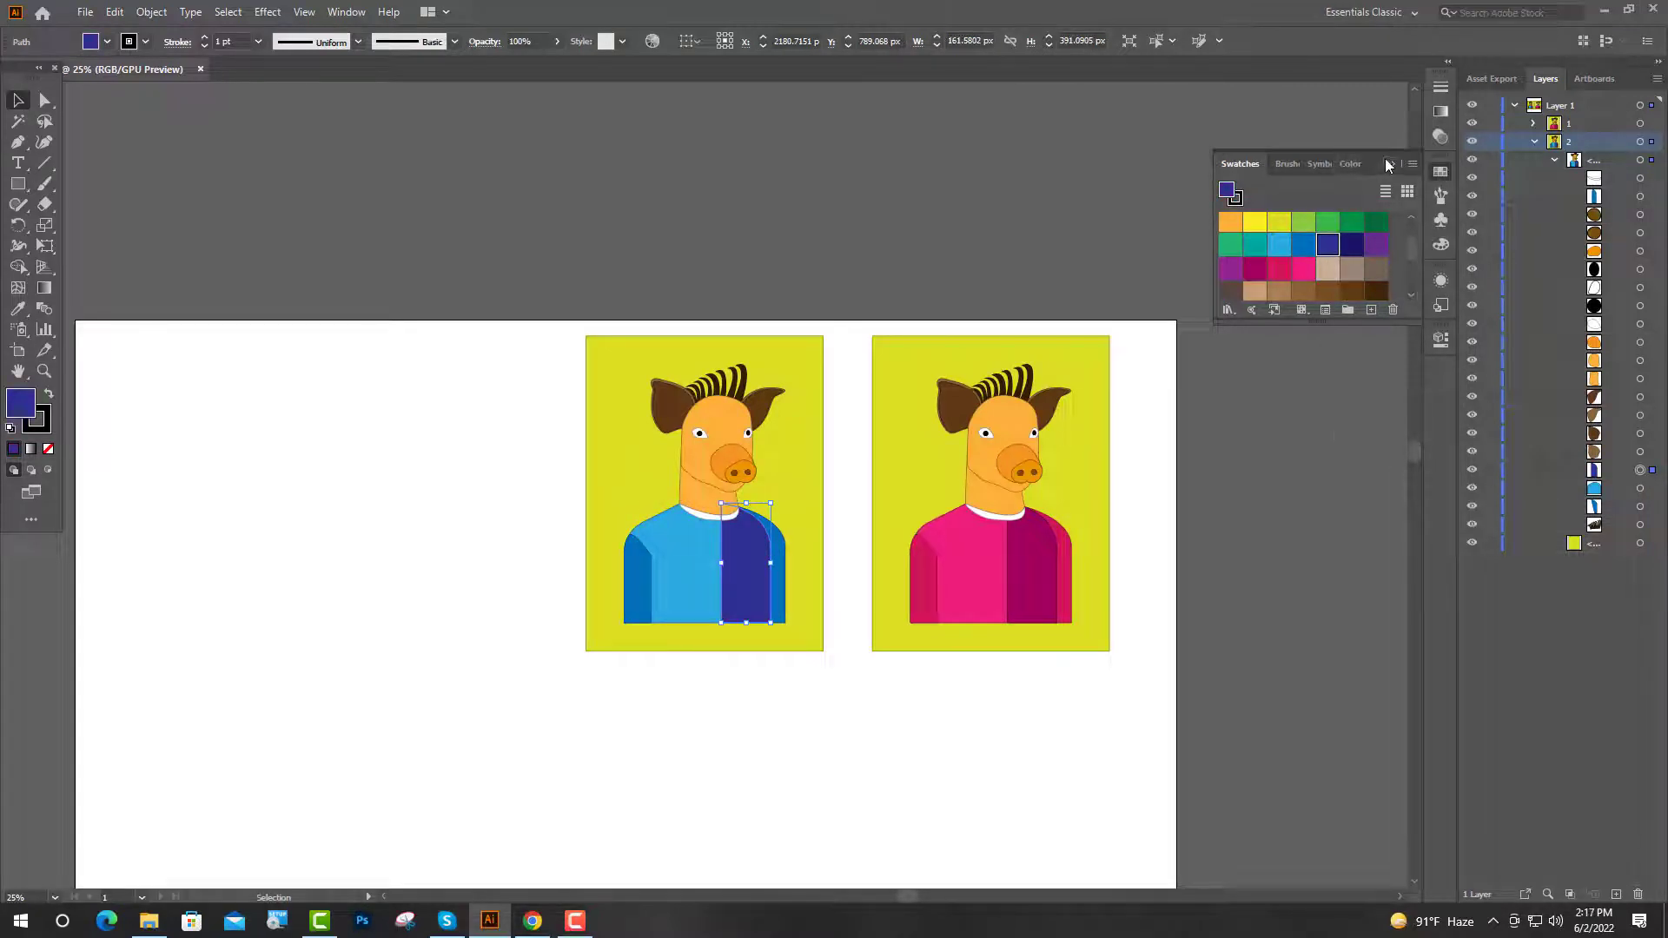
Fill the background rectangle of group 2 with the purple swatch.
click(1639, 543)
click(1230, 272)
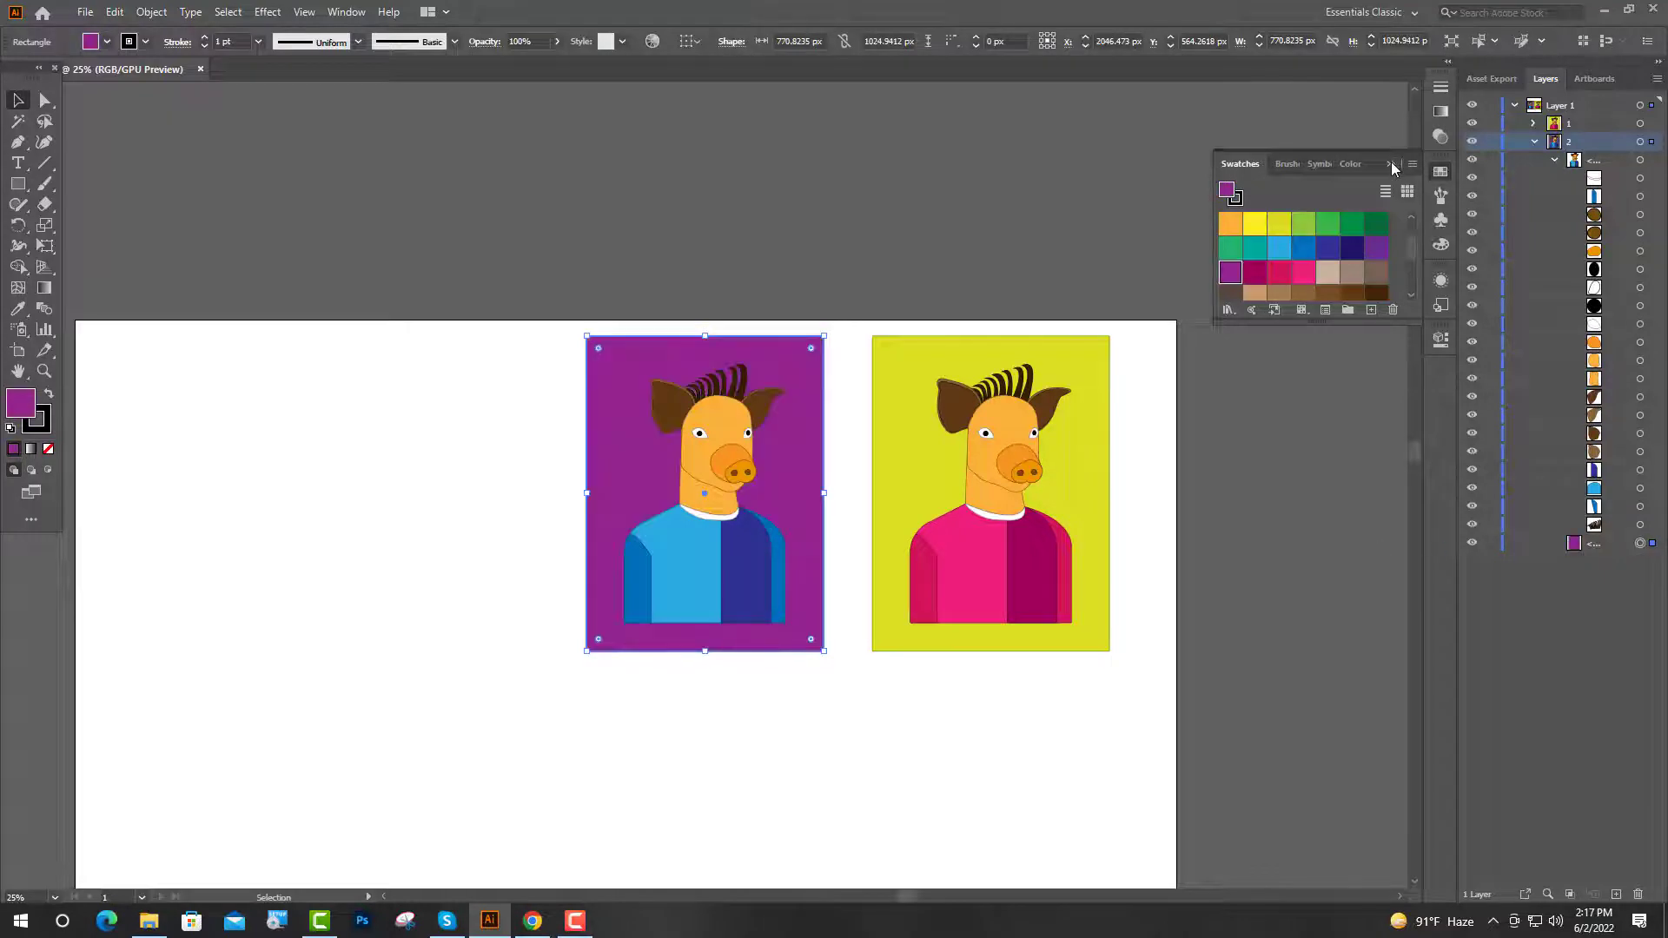
click(1390, 164)
click(1534, 141)
Duplicate the blue-shirt card, move the copy to its left with a gap, and name it 3.
click(1639, 140)
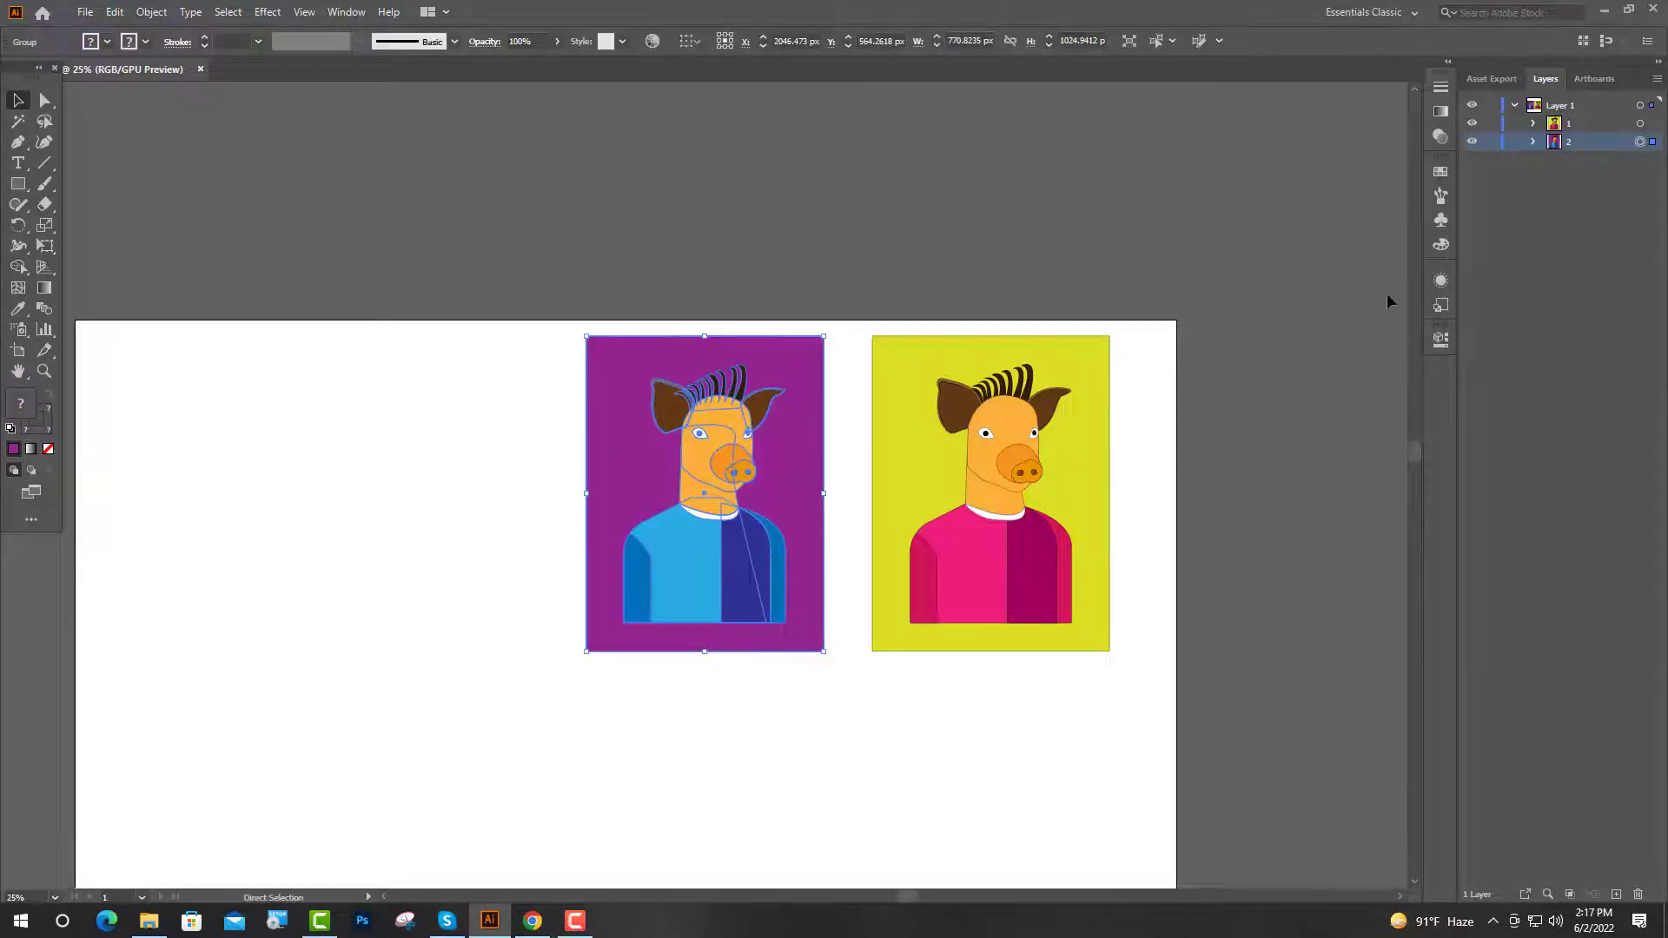
key(ctrl+c)
key(ctrl+b)
key(ctrl+minus)
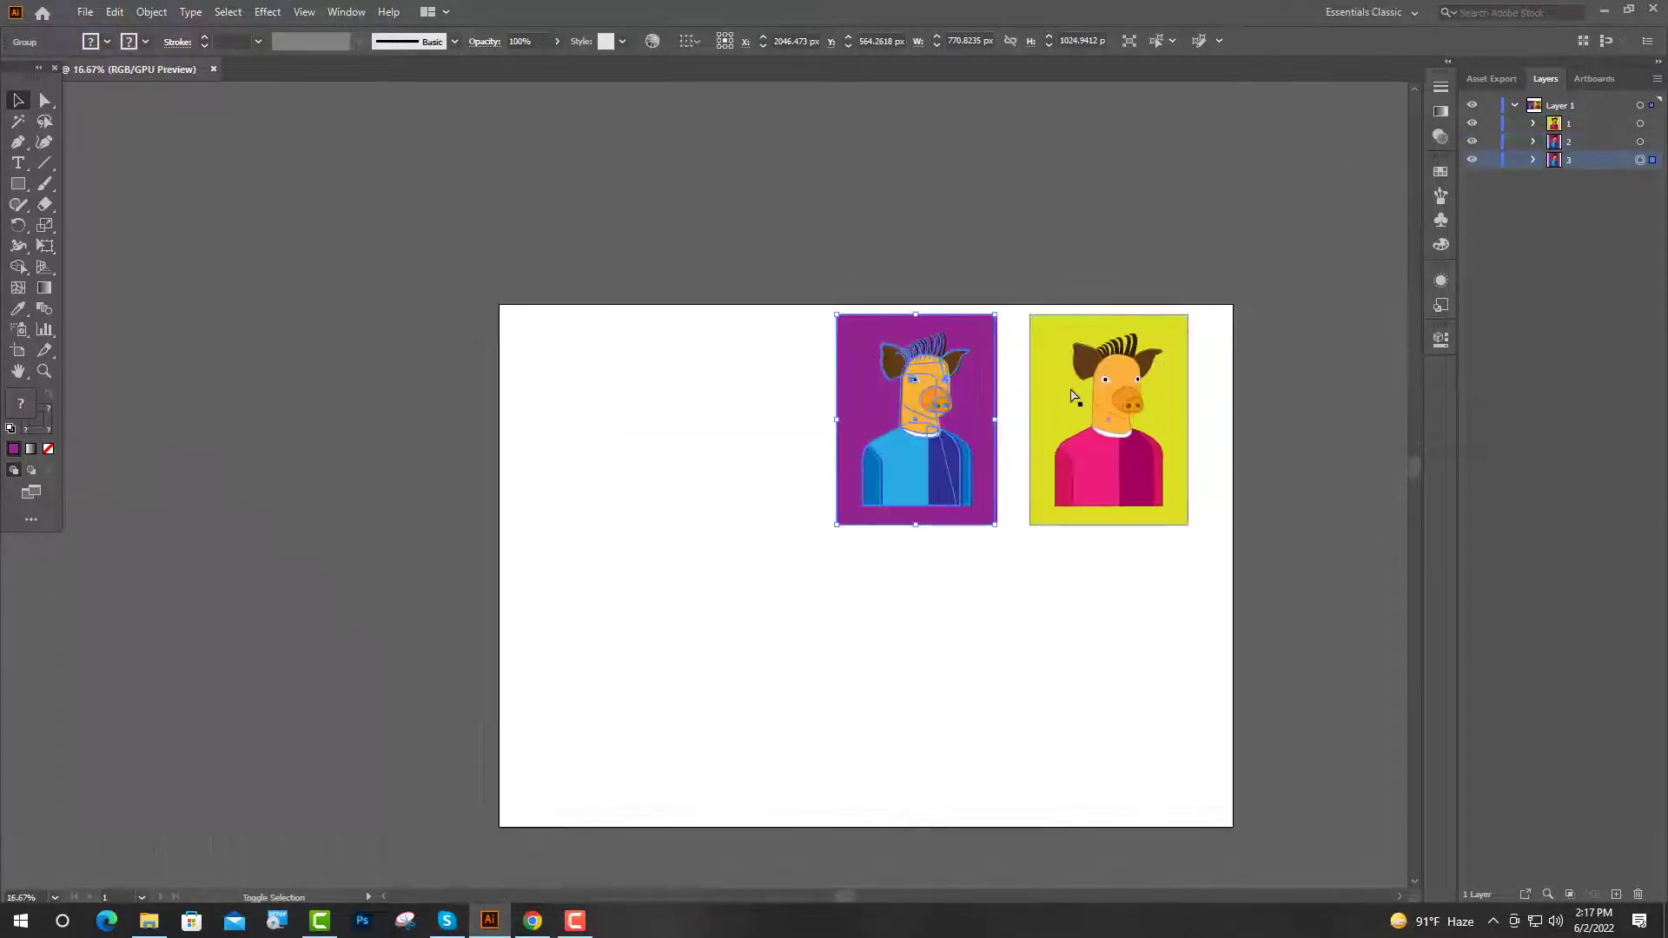
key(shift+Left)
key(shift+Left)
key(shift+Left)
key(shift+Left)
key(shift+Left)
key(shift+Left)
key(shift+Left)
key(shift+Left)
key(shift+Left)
key(shift+Left)
key(shift+Left)
key(shift+Left)
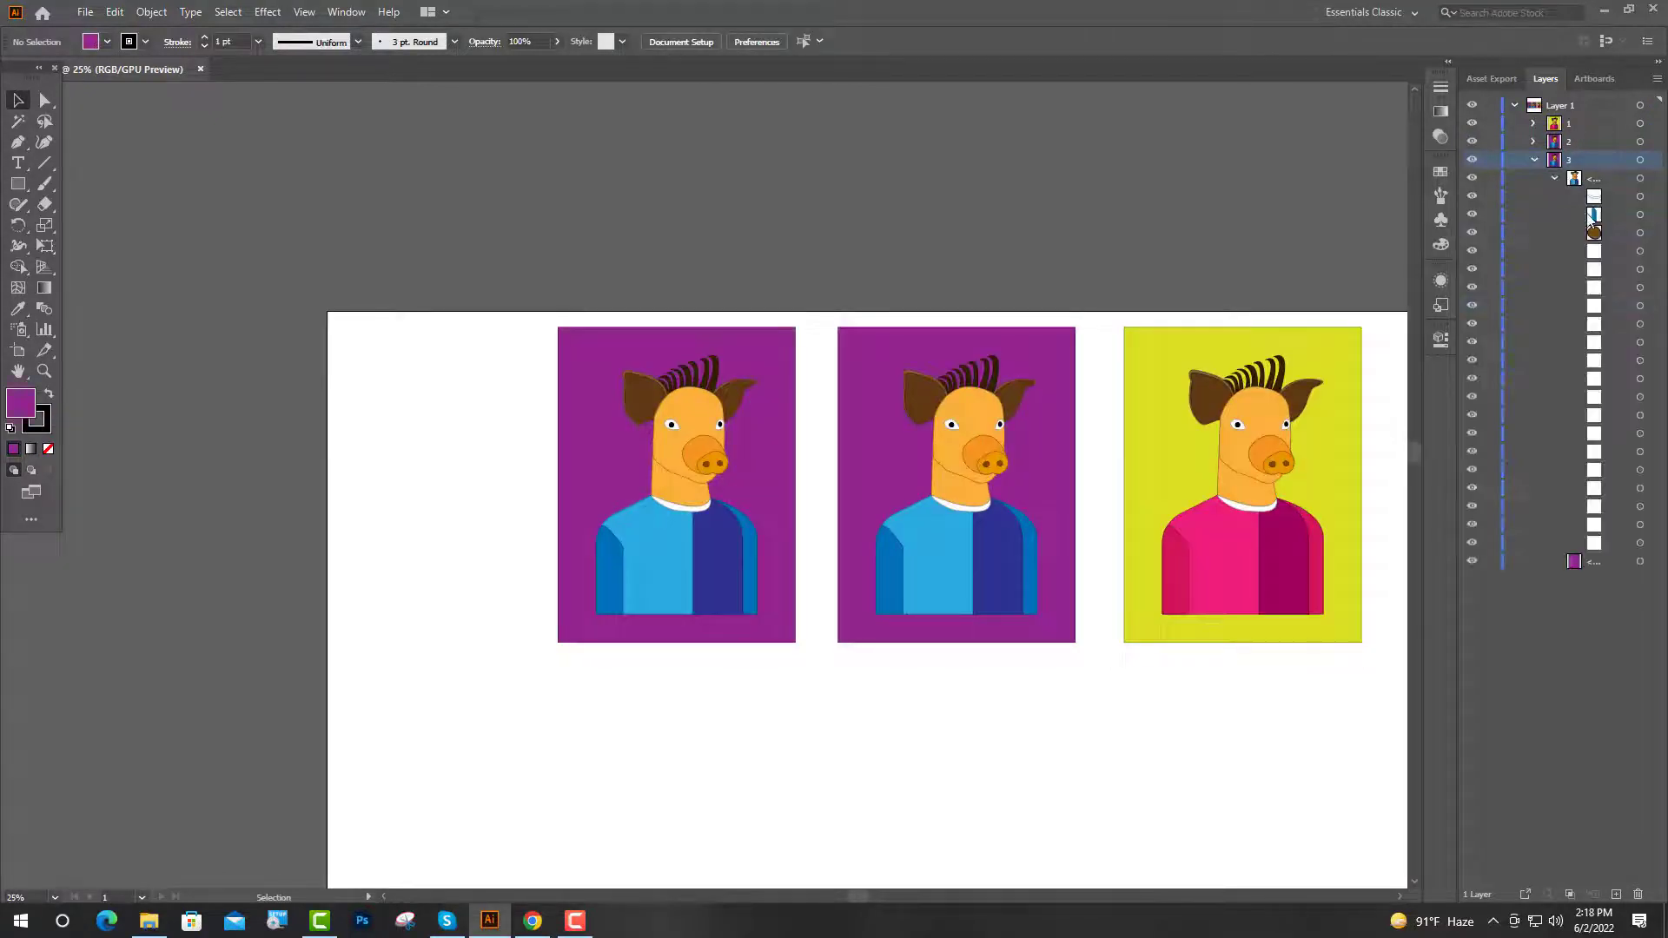
Fill both sleeves of the pig in group 3 with the medium green swatch.
click(1640, 214)
shift+click(1640, 526)
click(1441, 173)
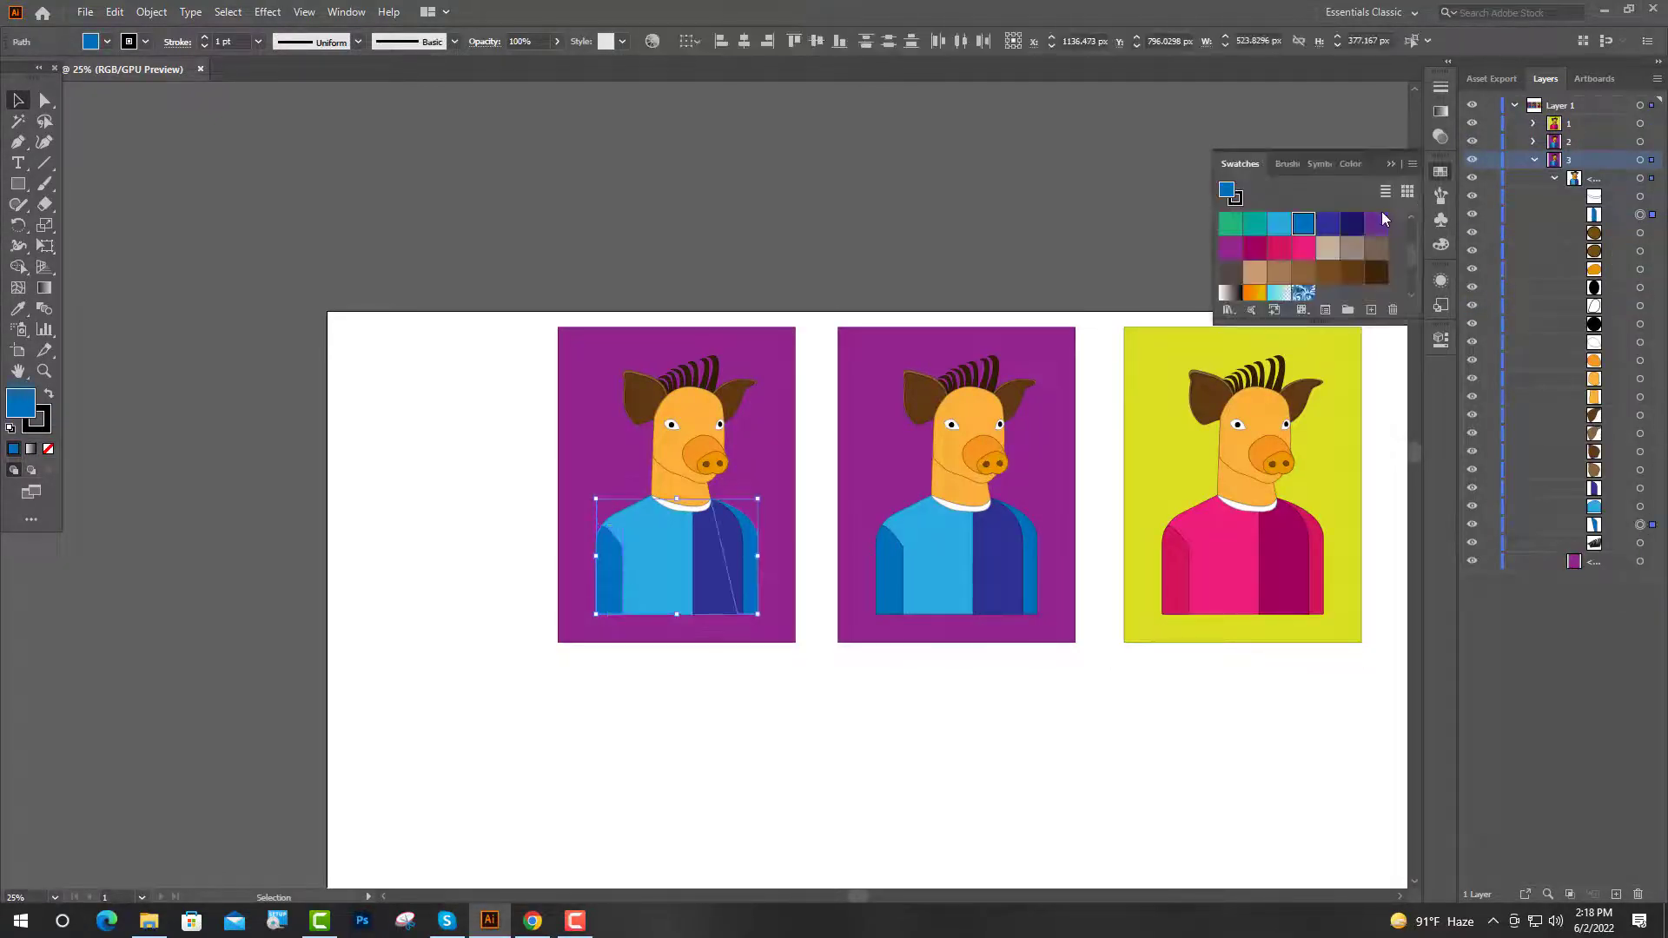
scroll(1338, 252, up, 2)
click(1327, 252)
click(1385, 434)
Fill the shirt body in group 3 with light green and its shaded right half with dark green R=0 G=146 B=69.
click(1640, 506)
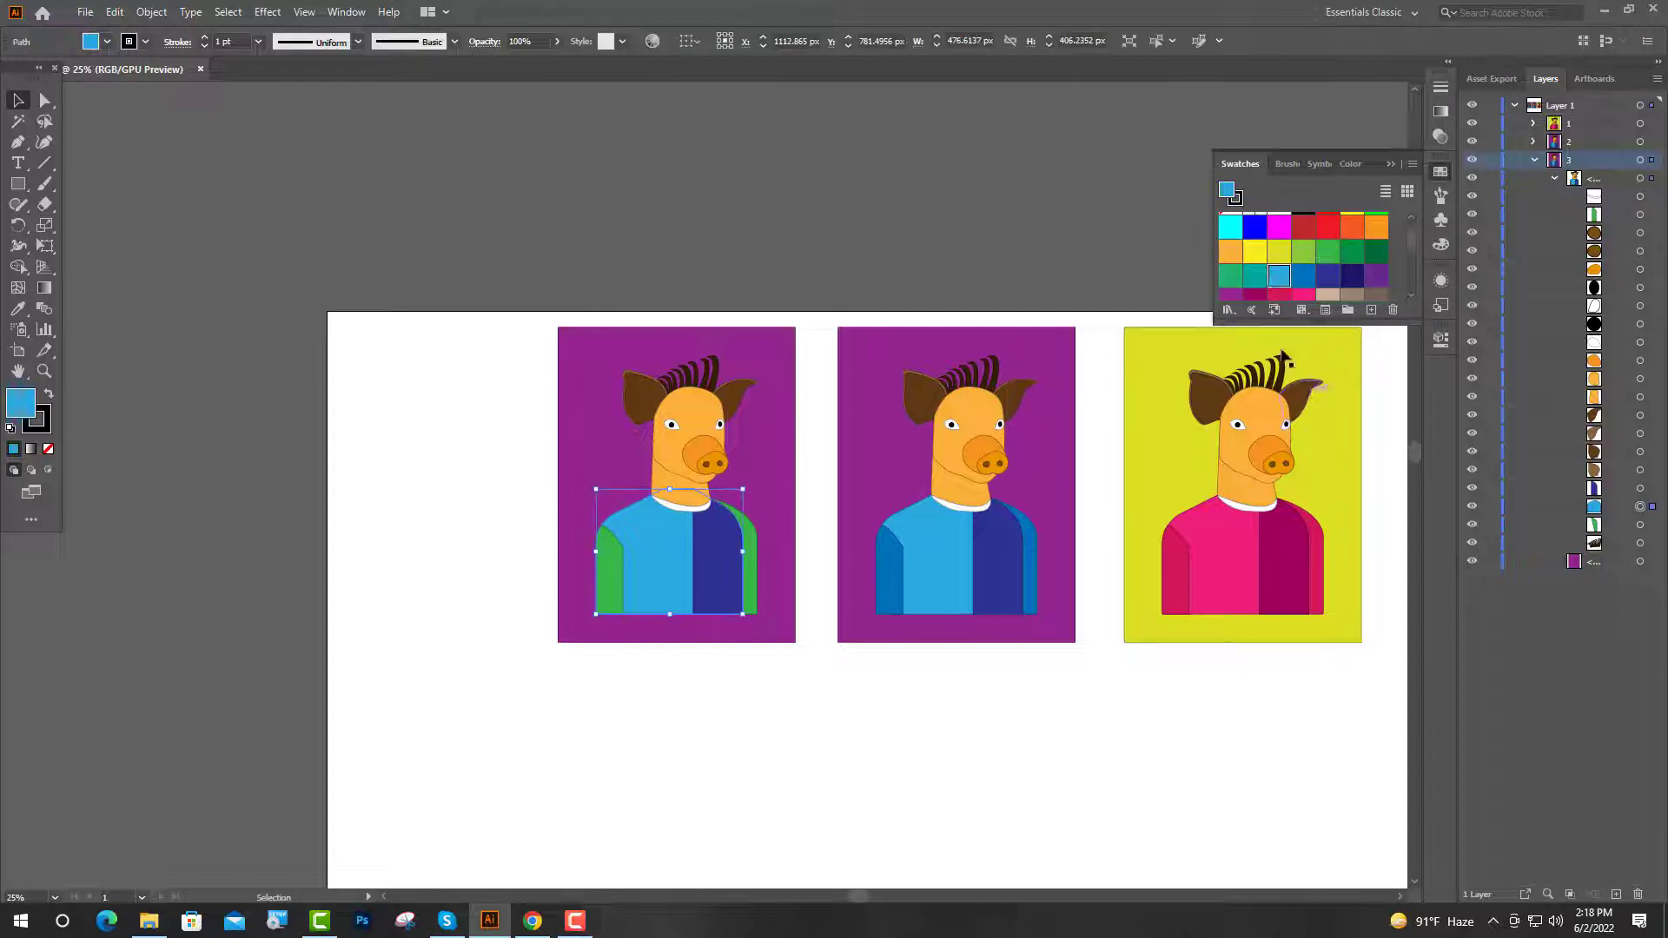
click(1303, 251)
click(1640, 488)
click(1352, 251)
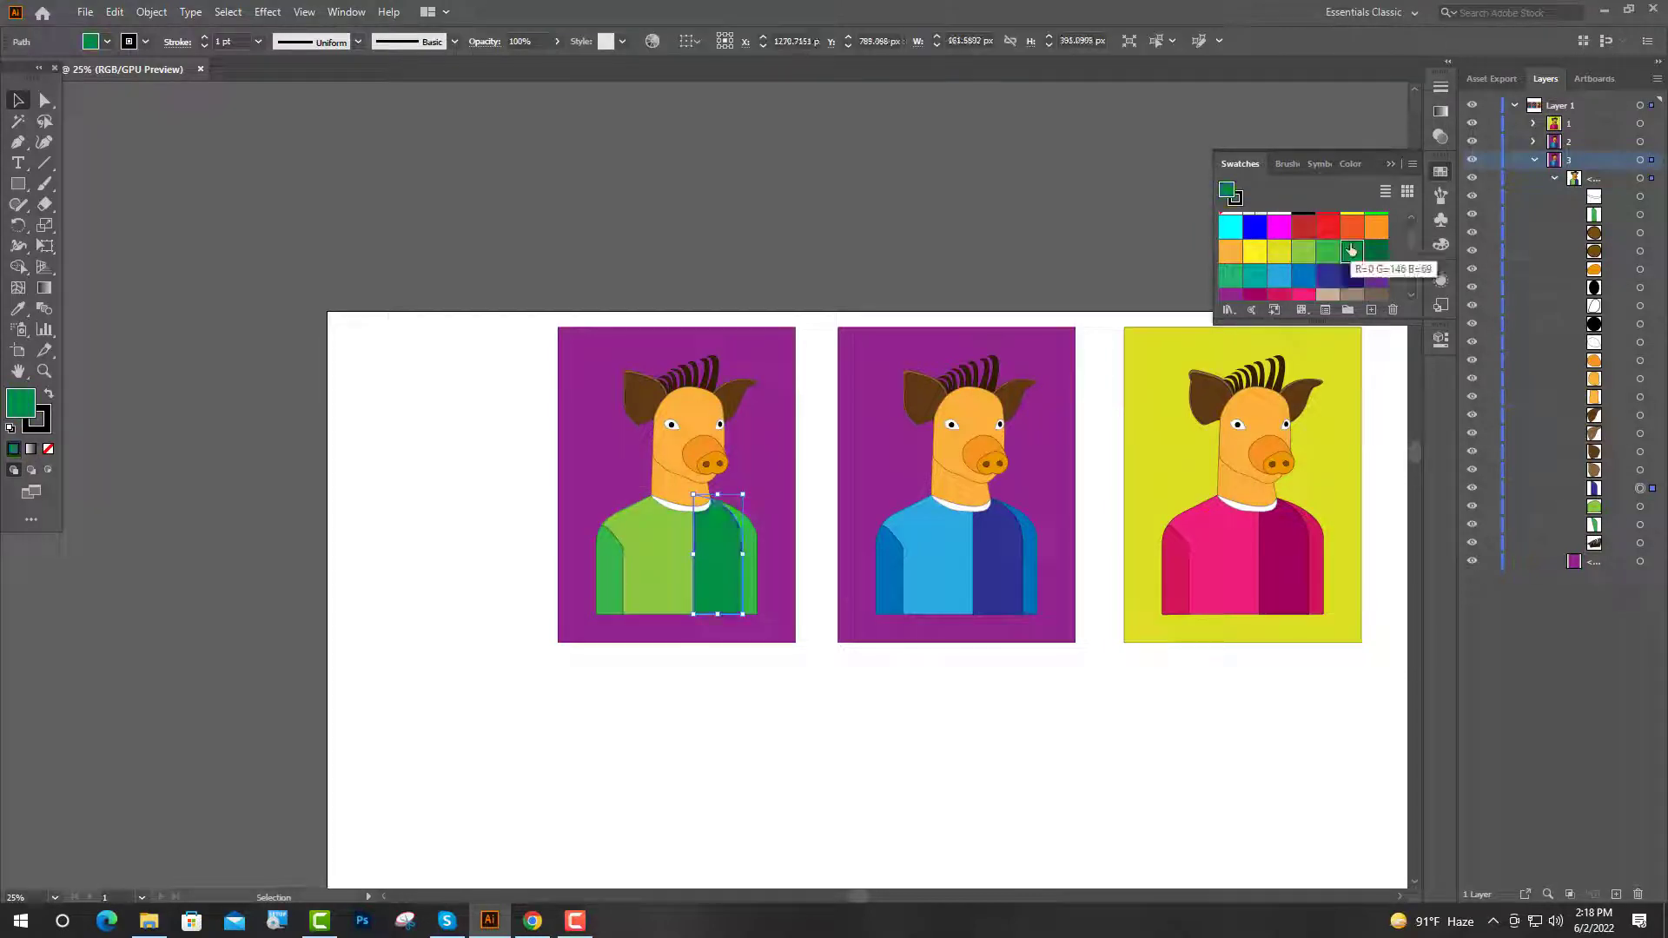
Fill the green-shirt card's background with bright yellow and the blue-shirt card's background with cyan.
click(1640, 561)
click(1262, 243)
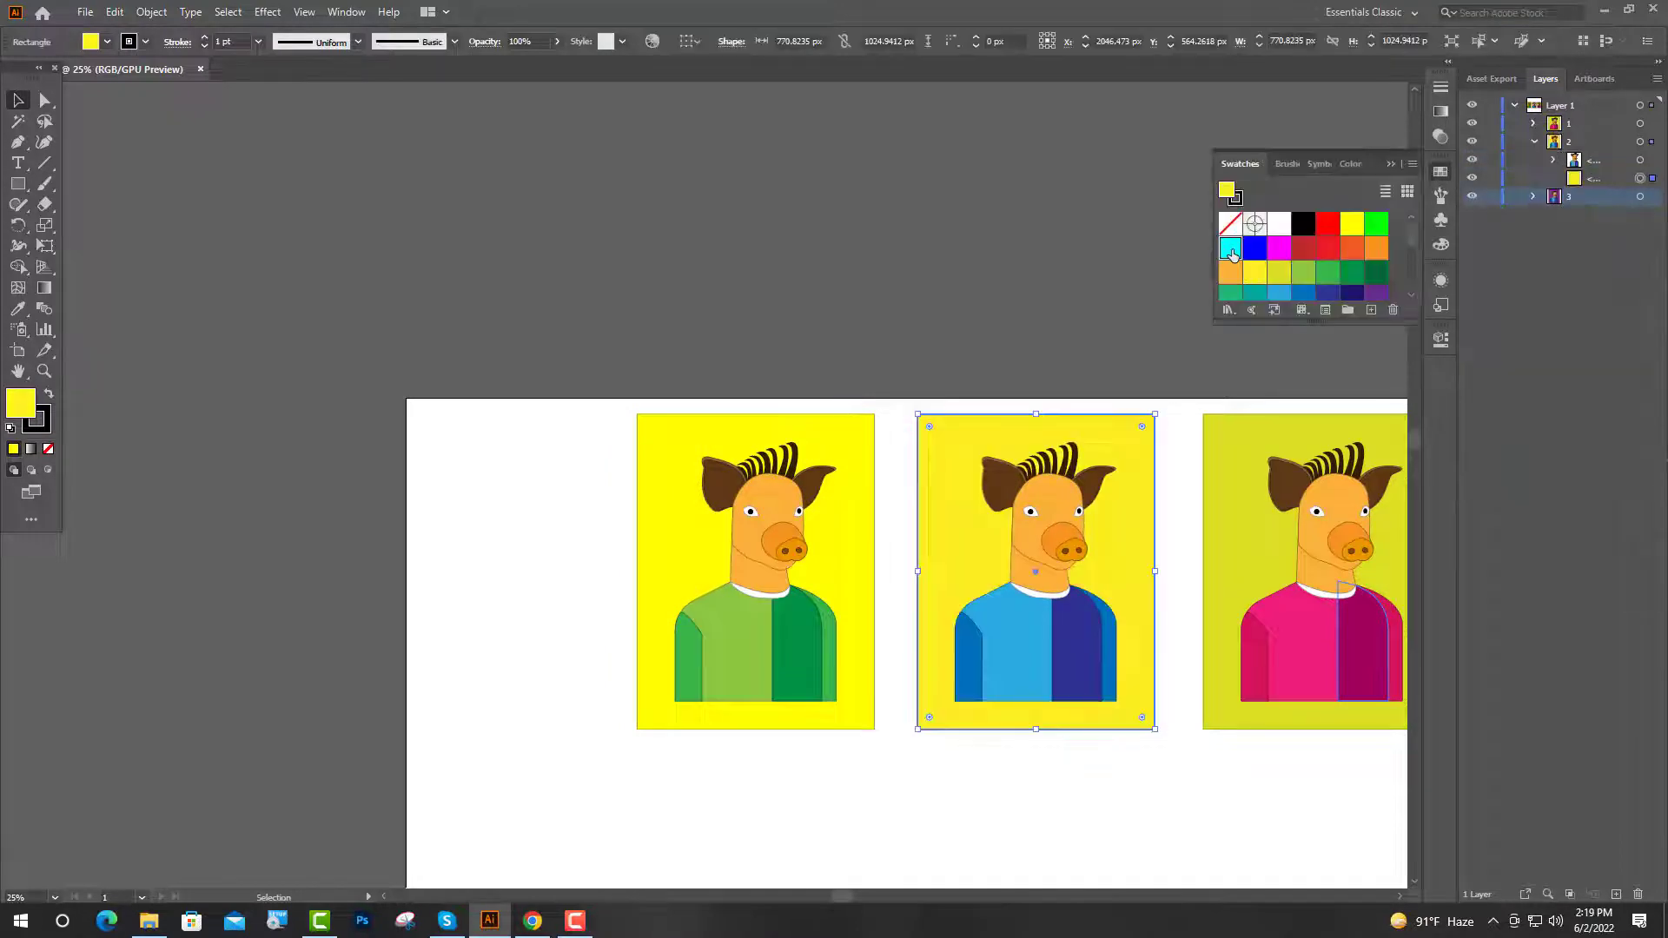
click(1230, 250)
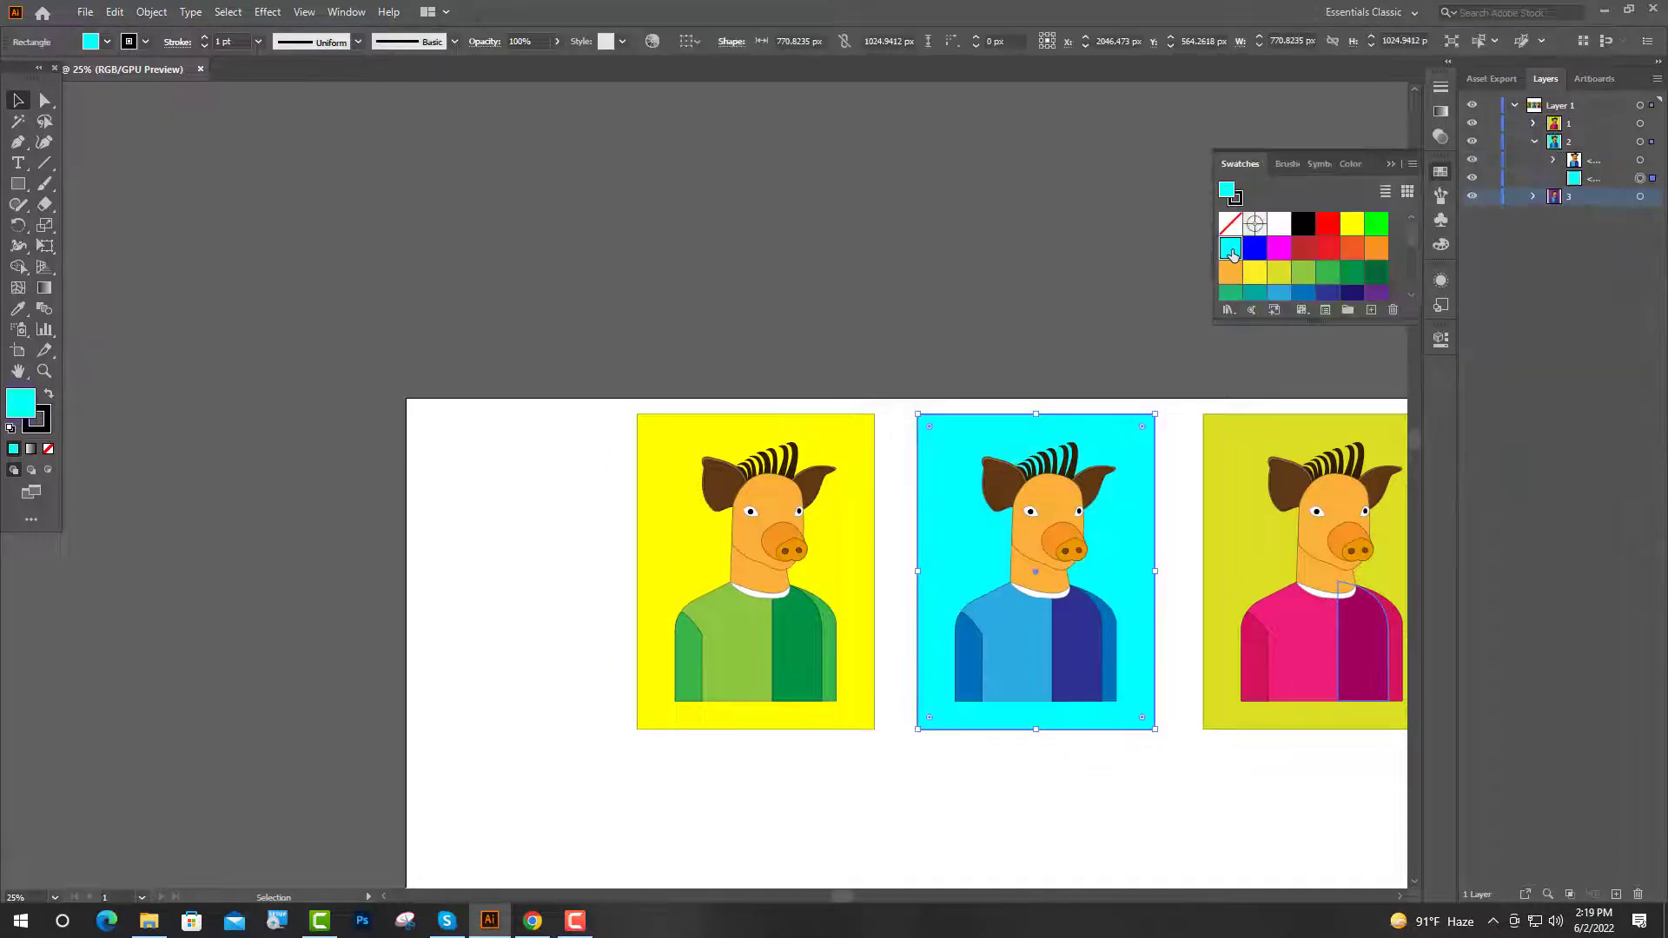
click(1383, 163)
click(1237, 229)
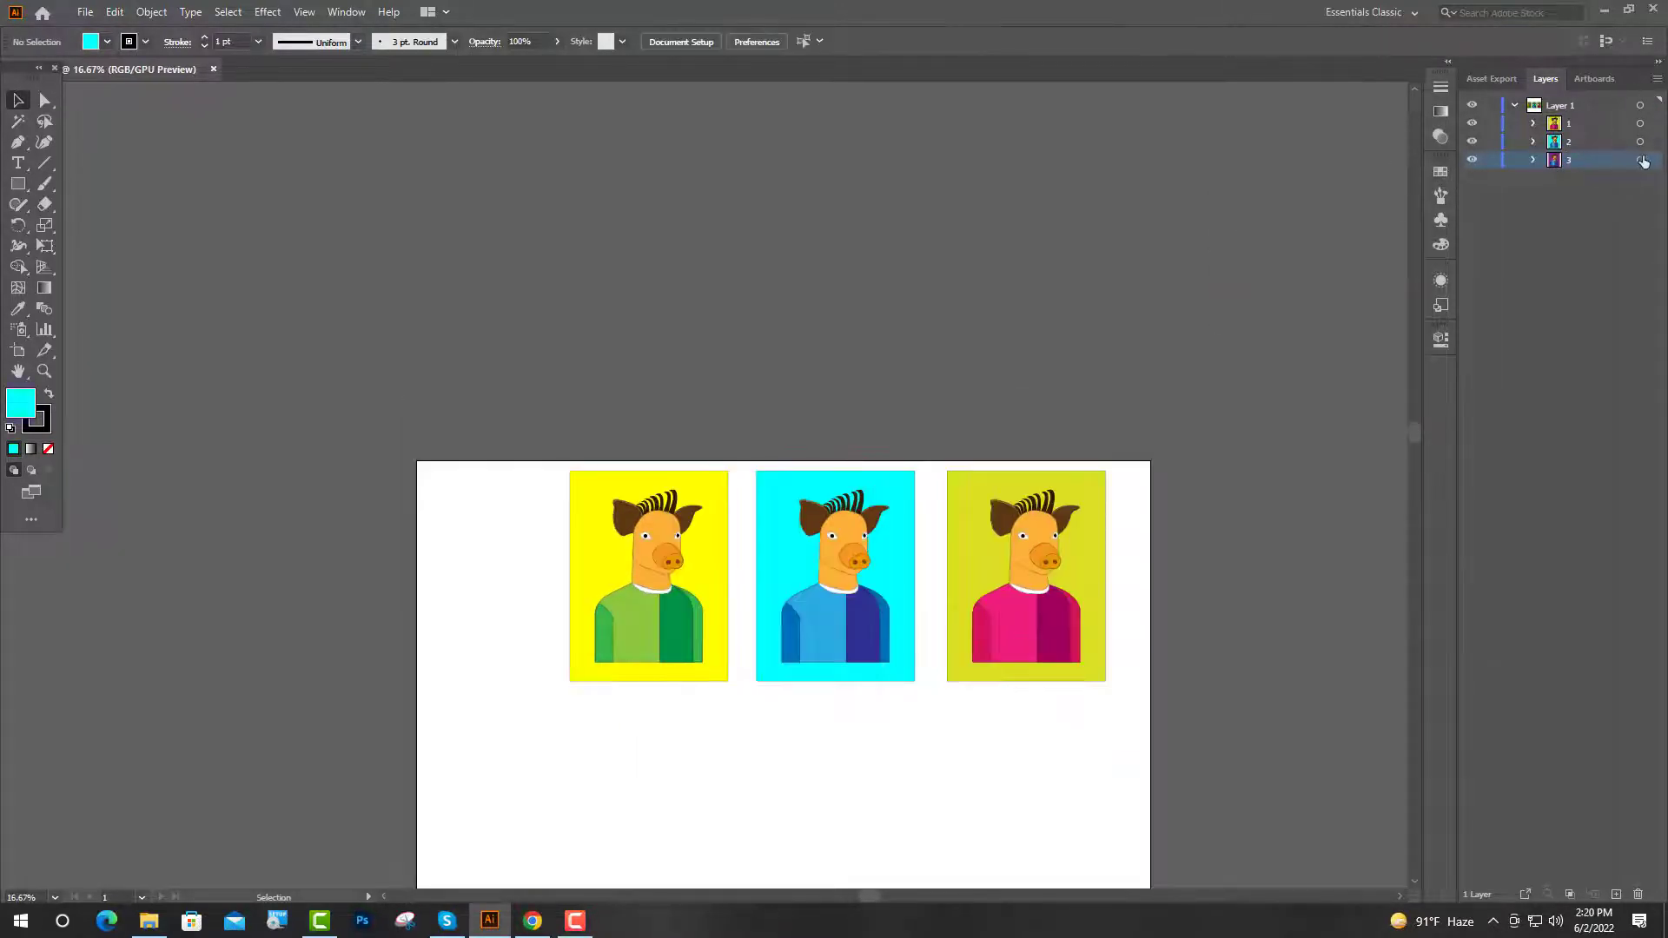
Duplicate the green-shirt card, move the copy to its left, and name it 4.
click(1641, 162)
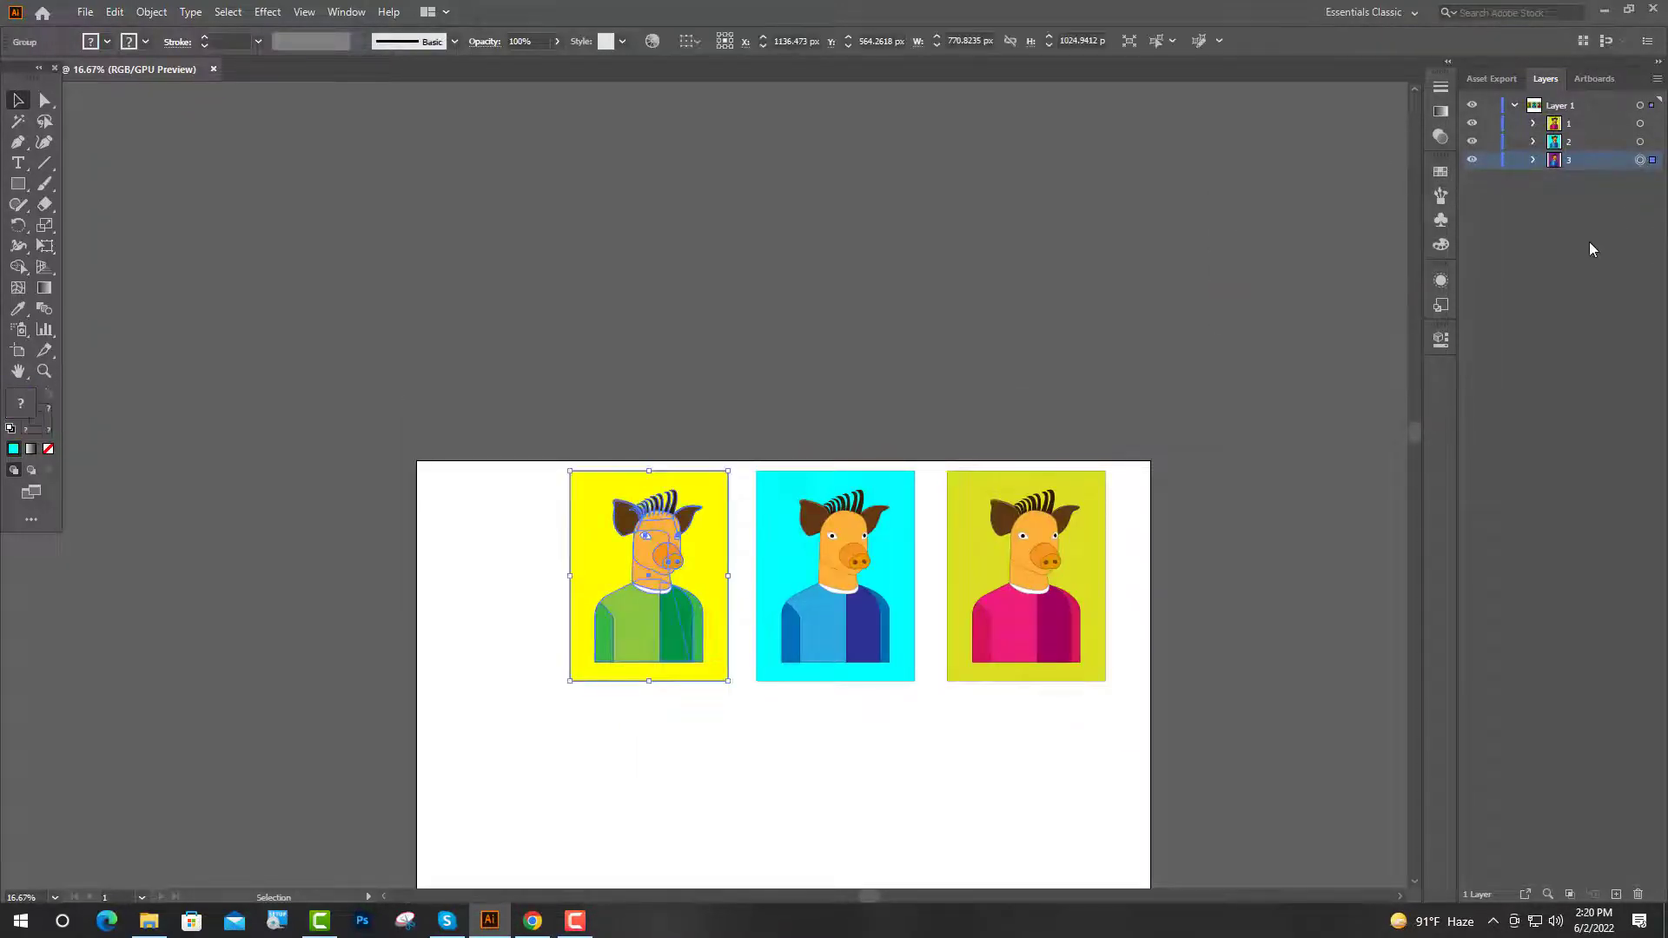
key(ctrl+c)
key(ctrl+f)
key(shift+Left)
key(shift+Left)
key(shift+Left)
key(shift+Left)
key(shift+Left)
key(shift+Left)
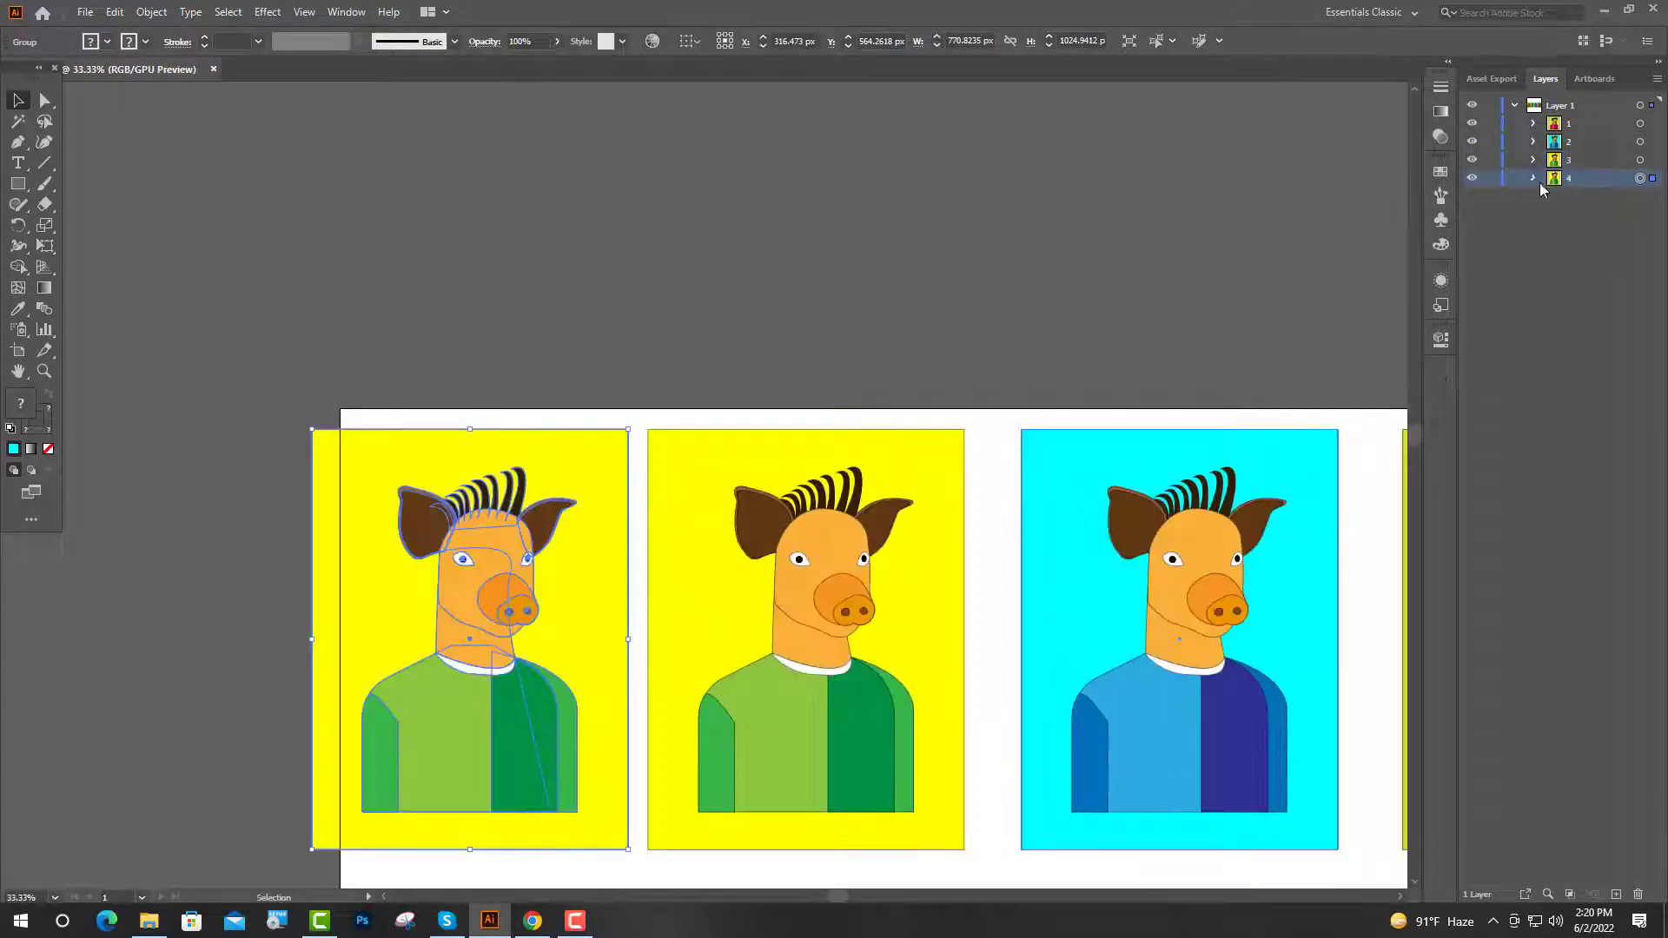
Fill both sleeves of the pig in group 4 with the warm yellow swatch.
click(1533, 178)
click(1554, 196)
click(1640, 543)
click(1440, 172)
shift+click(1640, 233)
click(1279, 273)
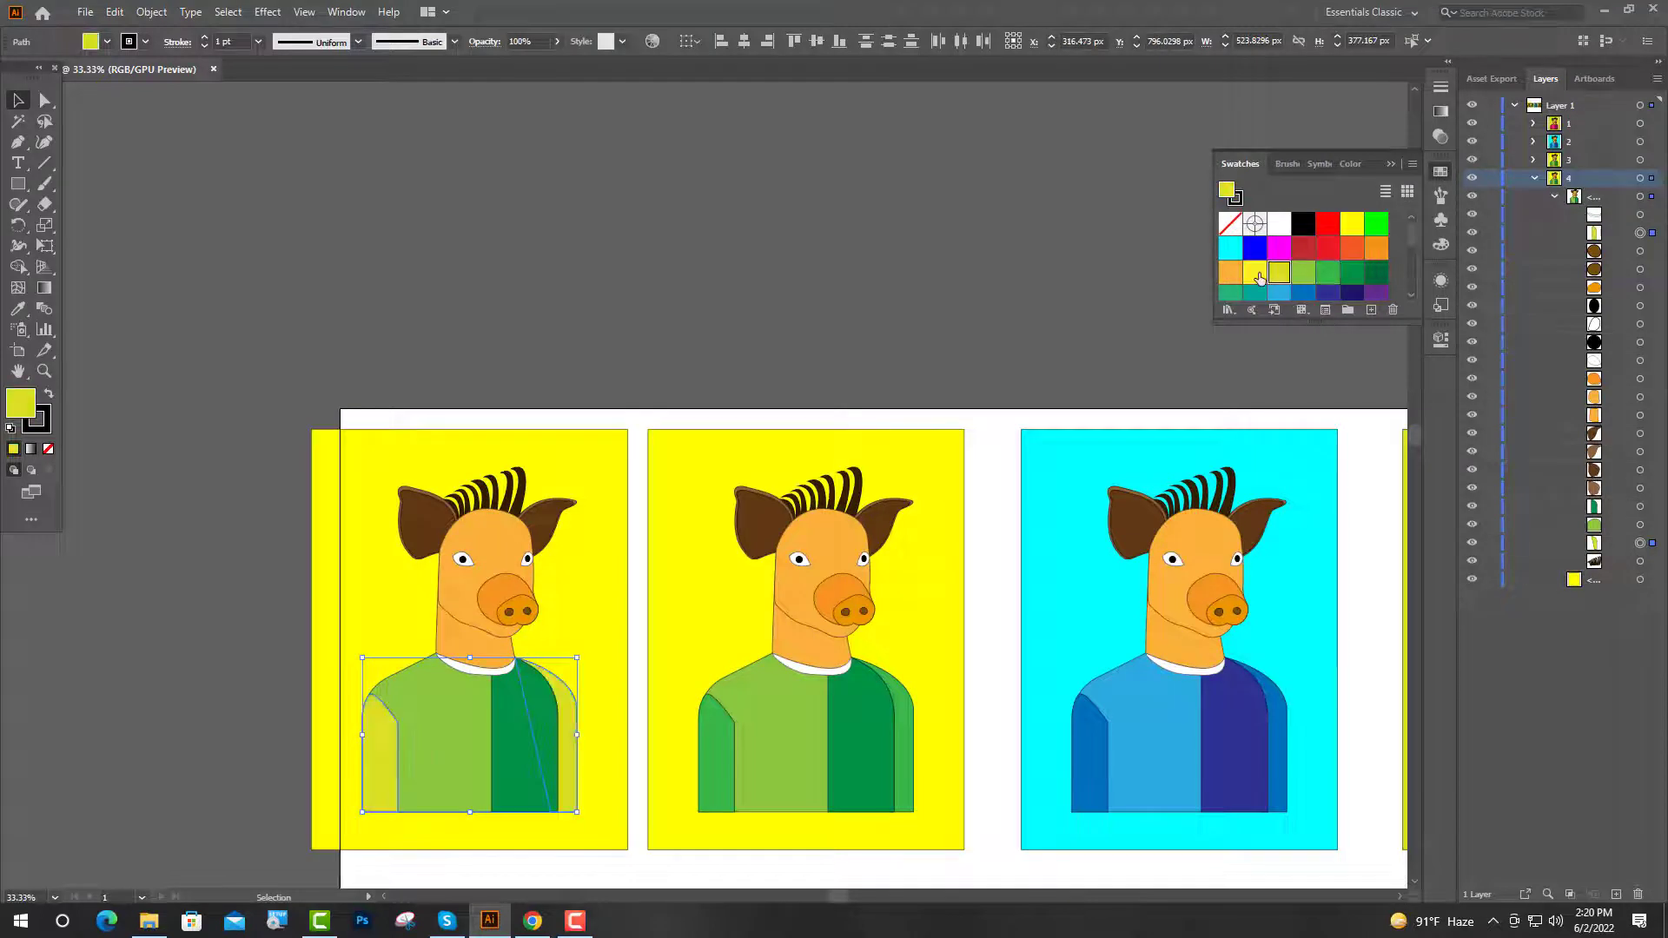
click(1259, 278)
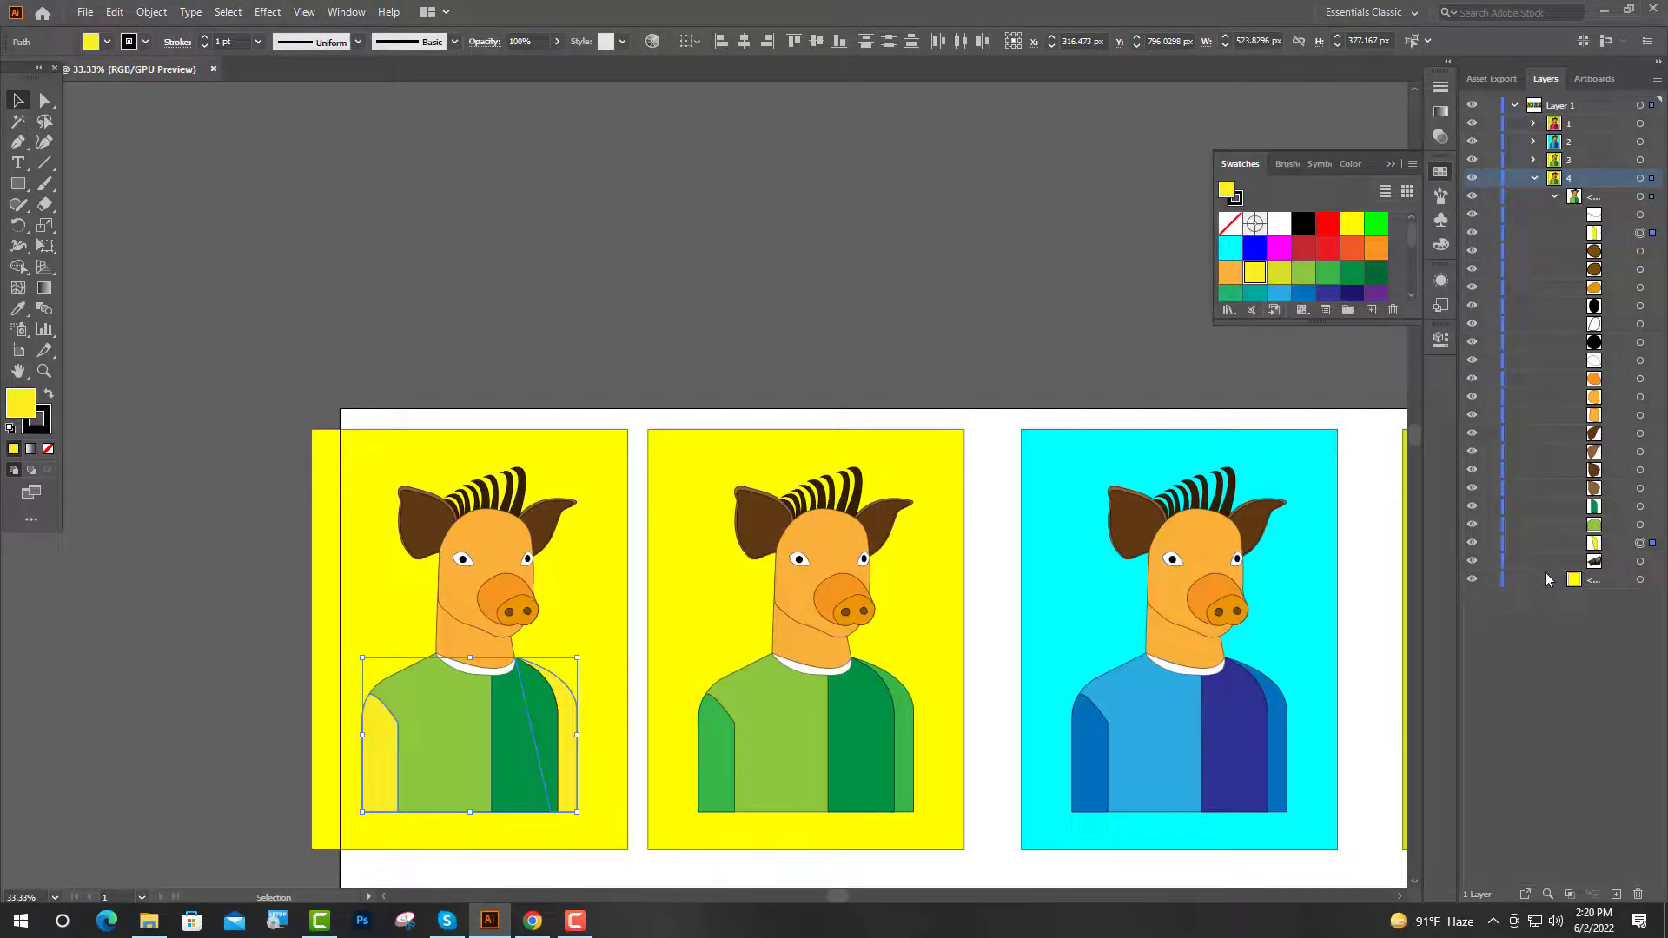
Fill the shirt body in group 4 with bright yellow and its shaded right half with yellow-green.
click(1640, 525)
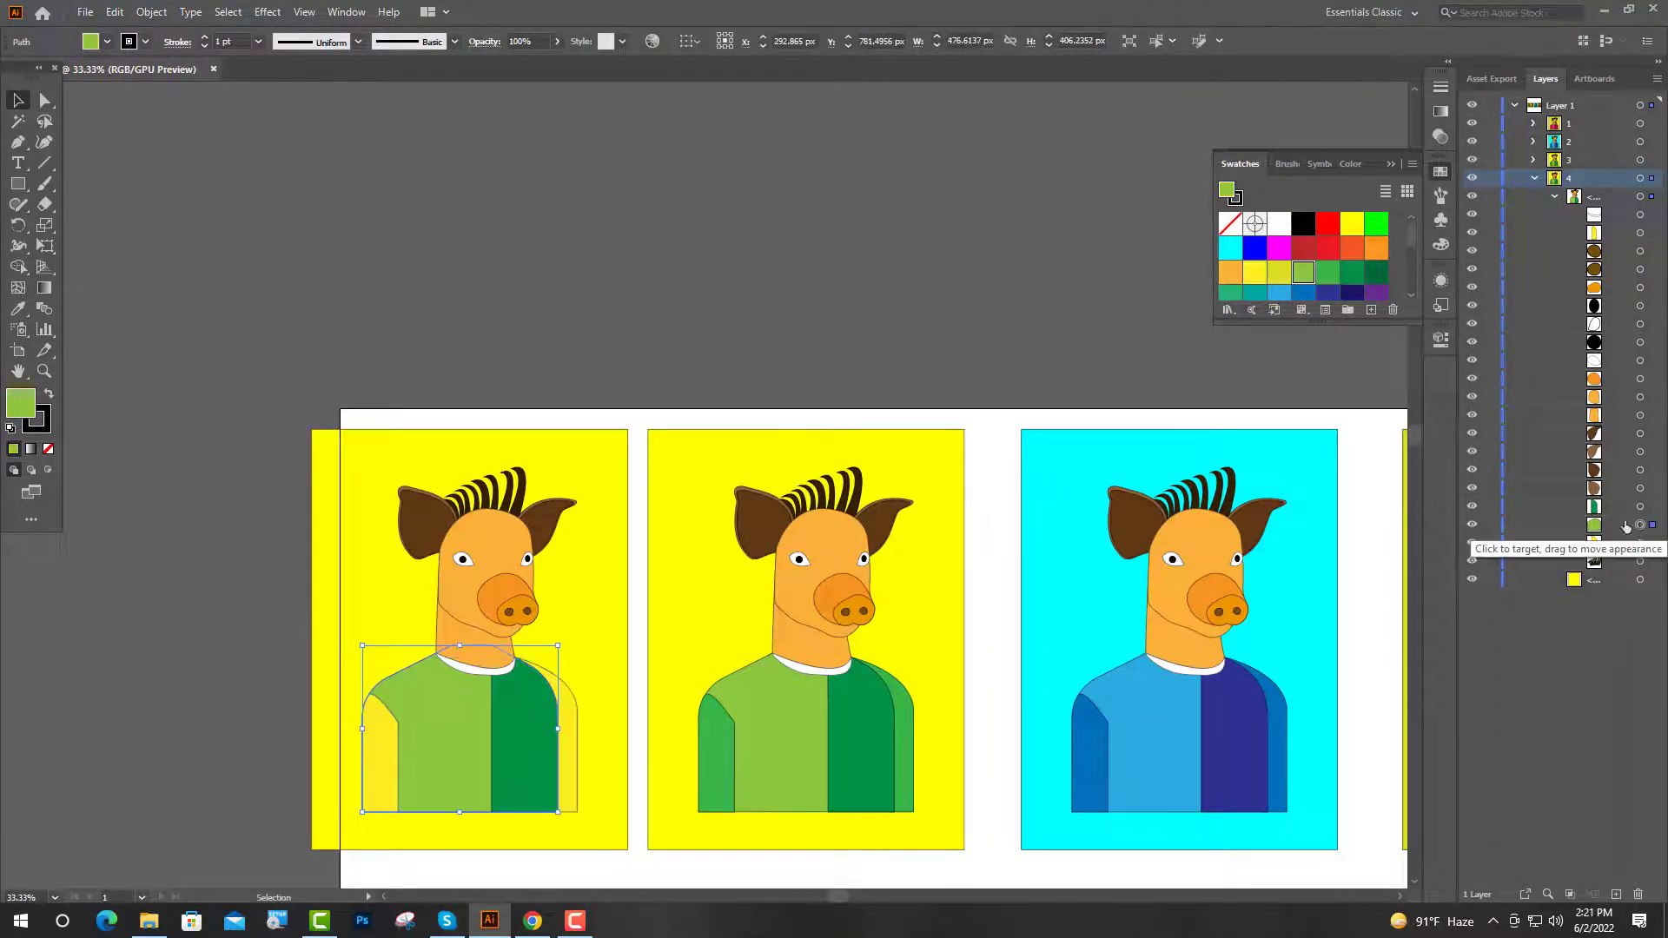
click(1353, 229)
click(1639, 508)
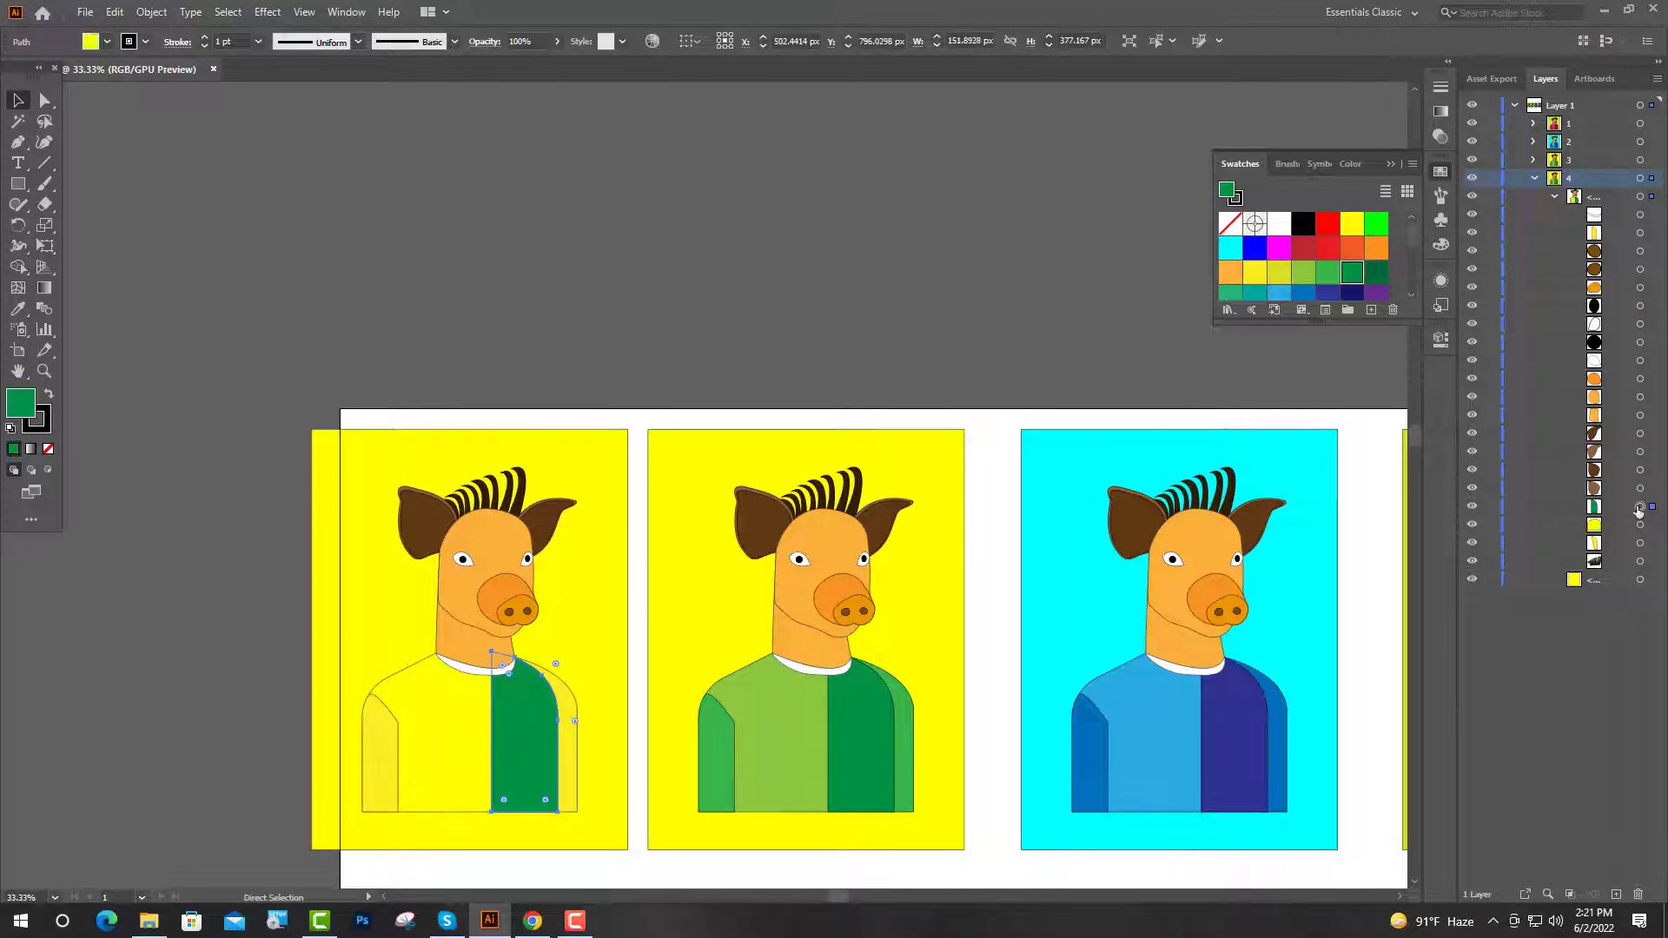
click(1279, 273)
Set the background rectangle of group 4 to the orange ff7f00.
click(1639, 579)
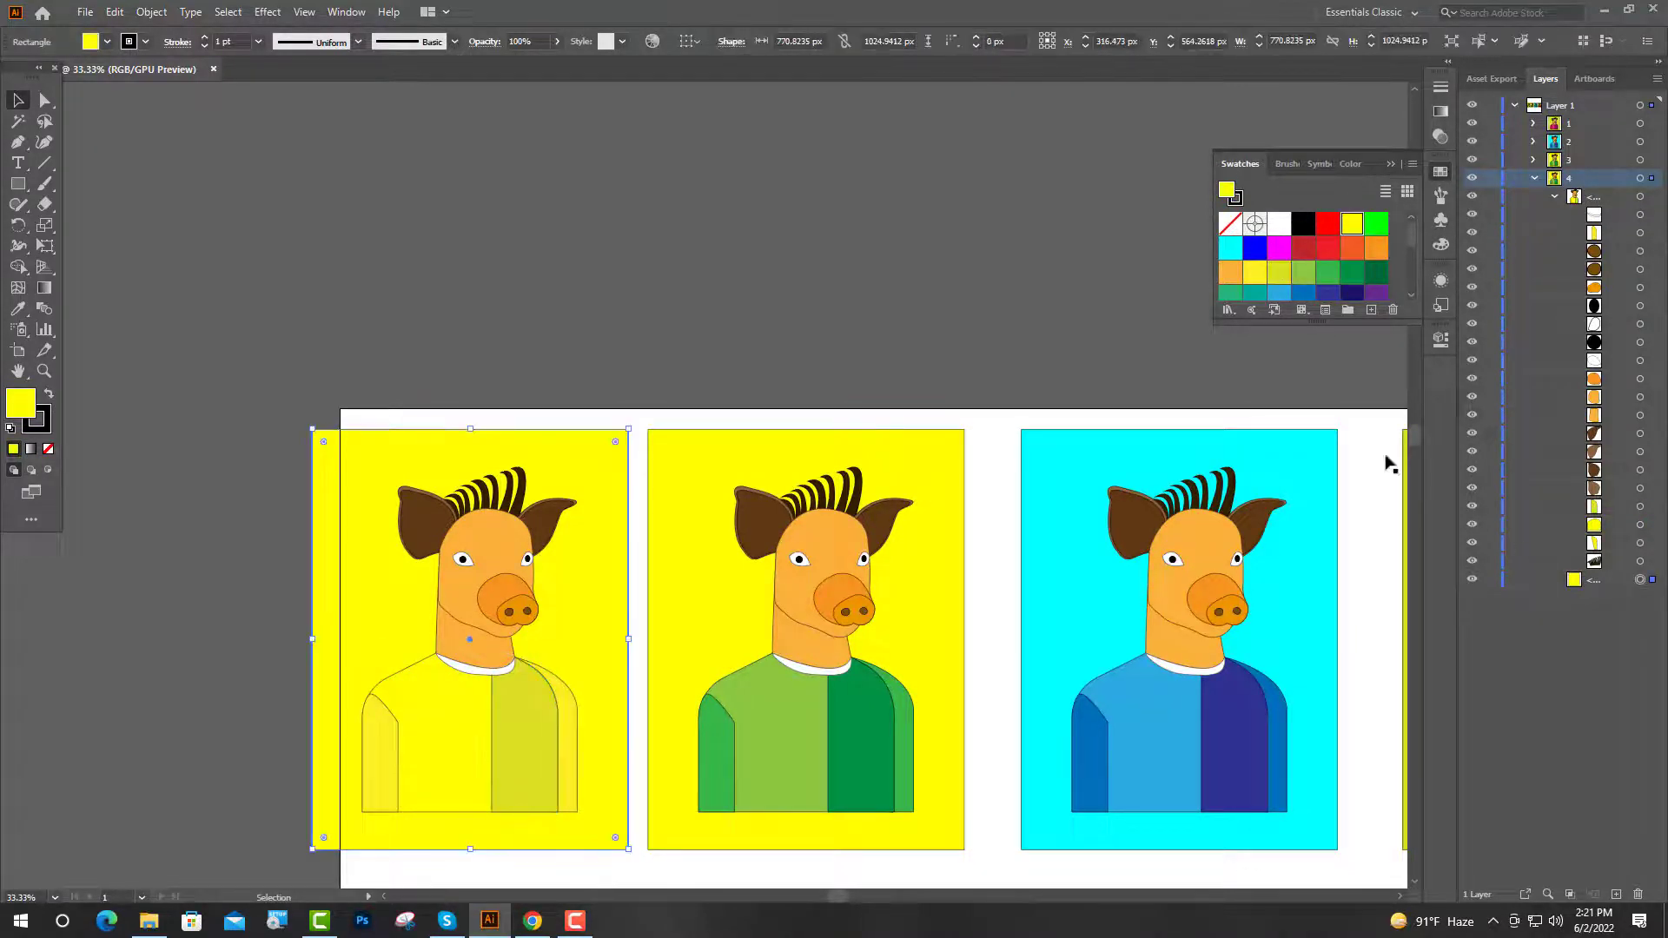
click(1376, 224)
double_click(26, 415)
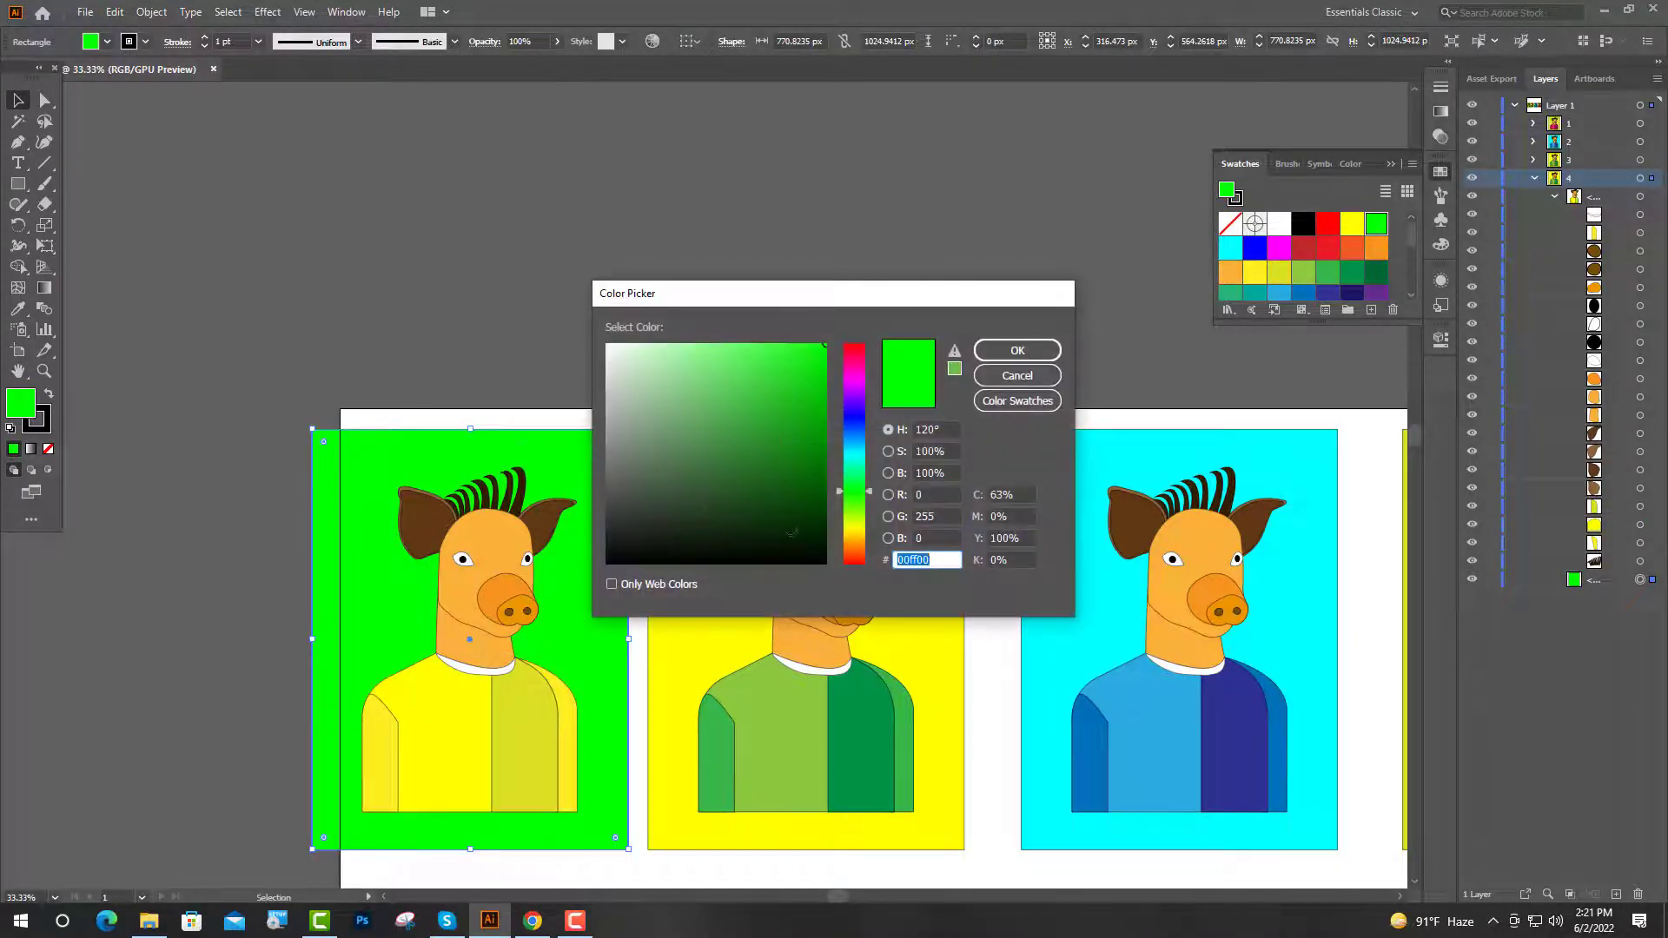
click(854, 547)
click(1018, 351)
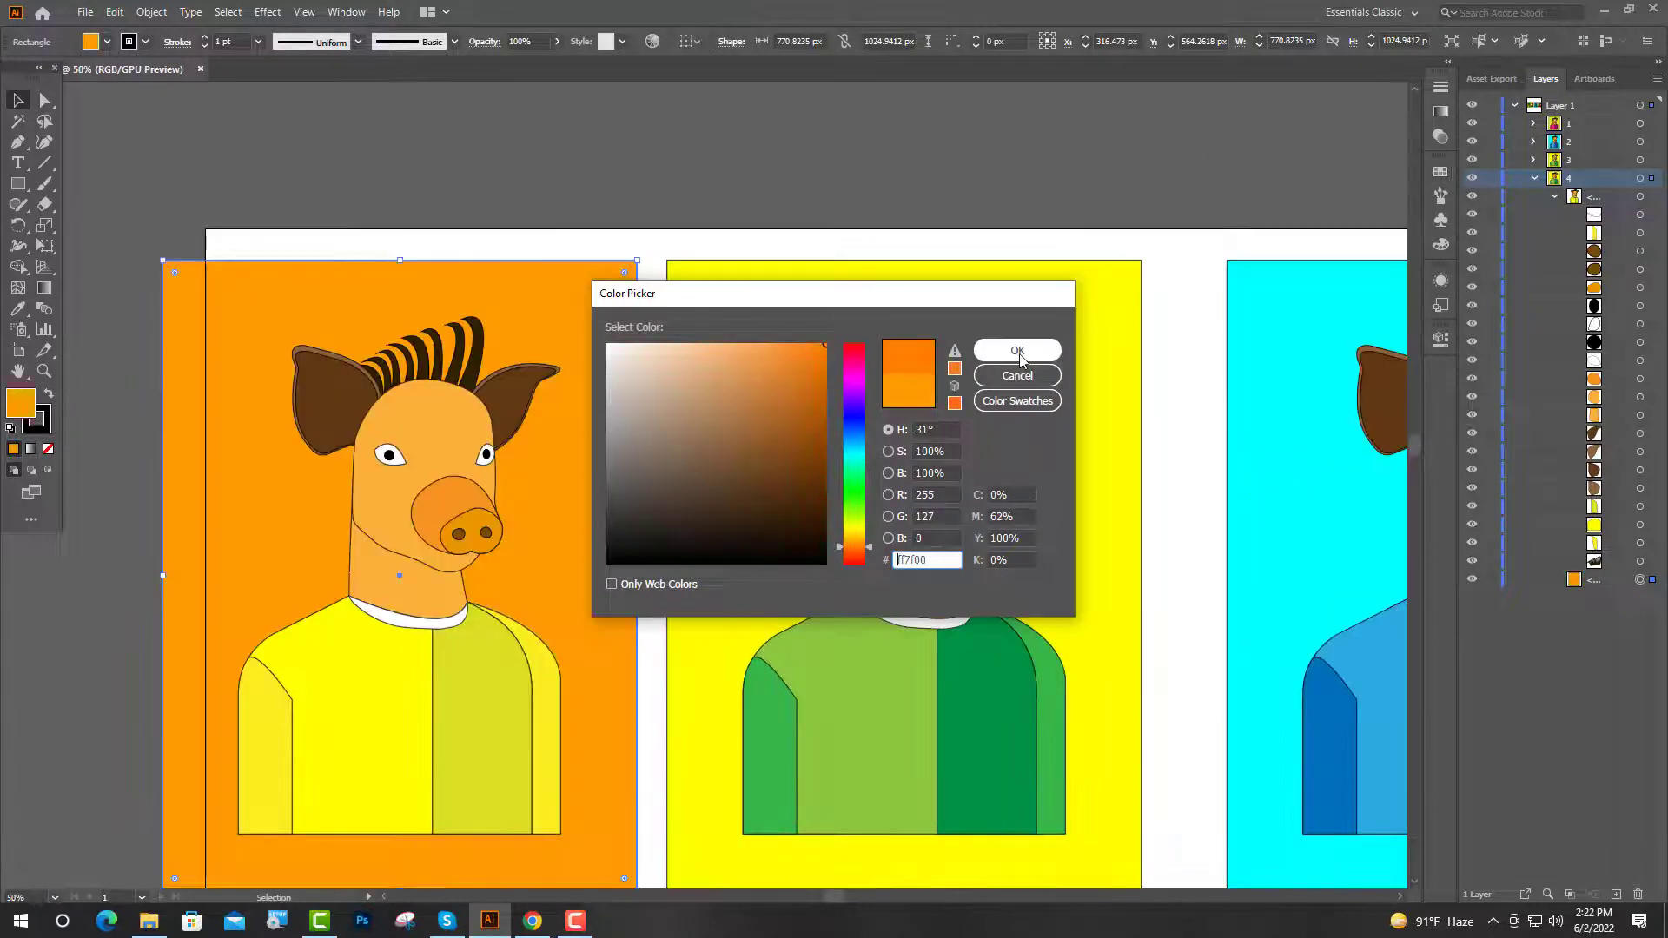
click(1023, 351)
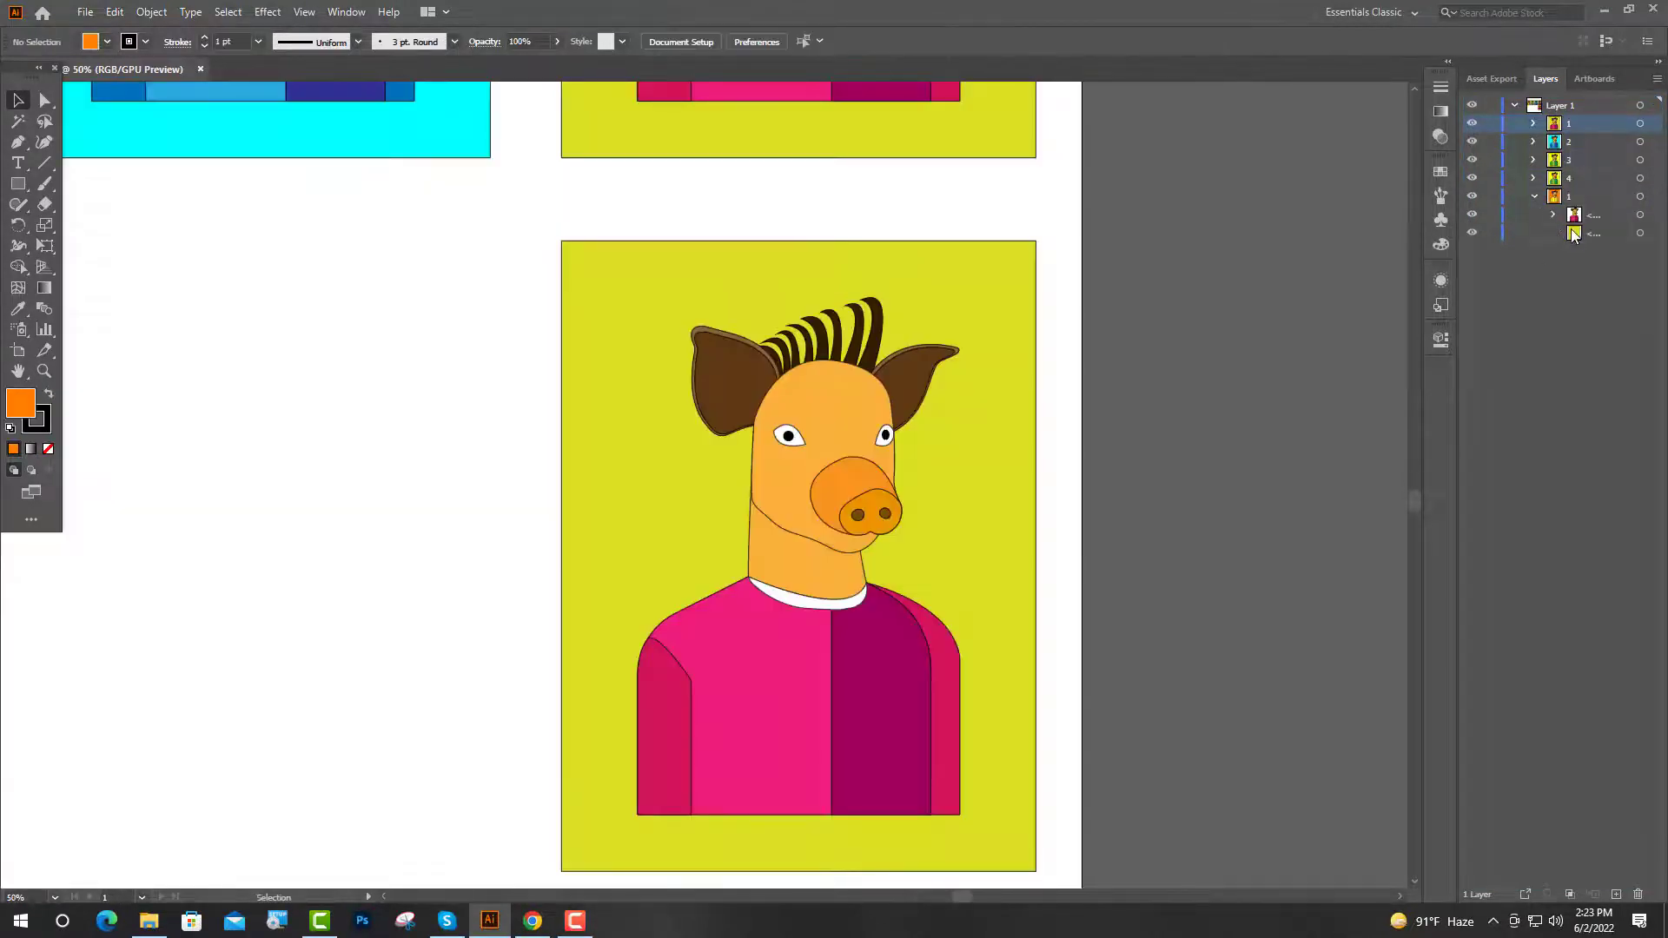
Reshape the lower card's white collar by extending its bottom edge into a straight vertical strip down the shirt front.
click(1553, 215)
click(1639, 233)
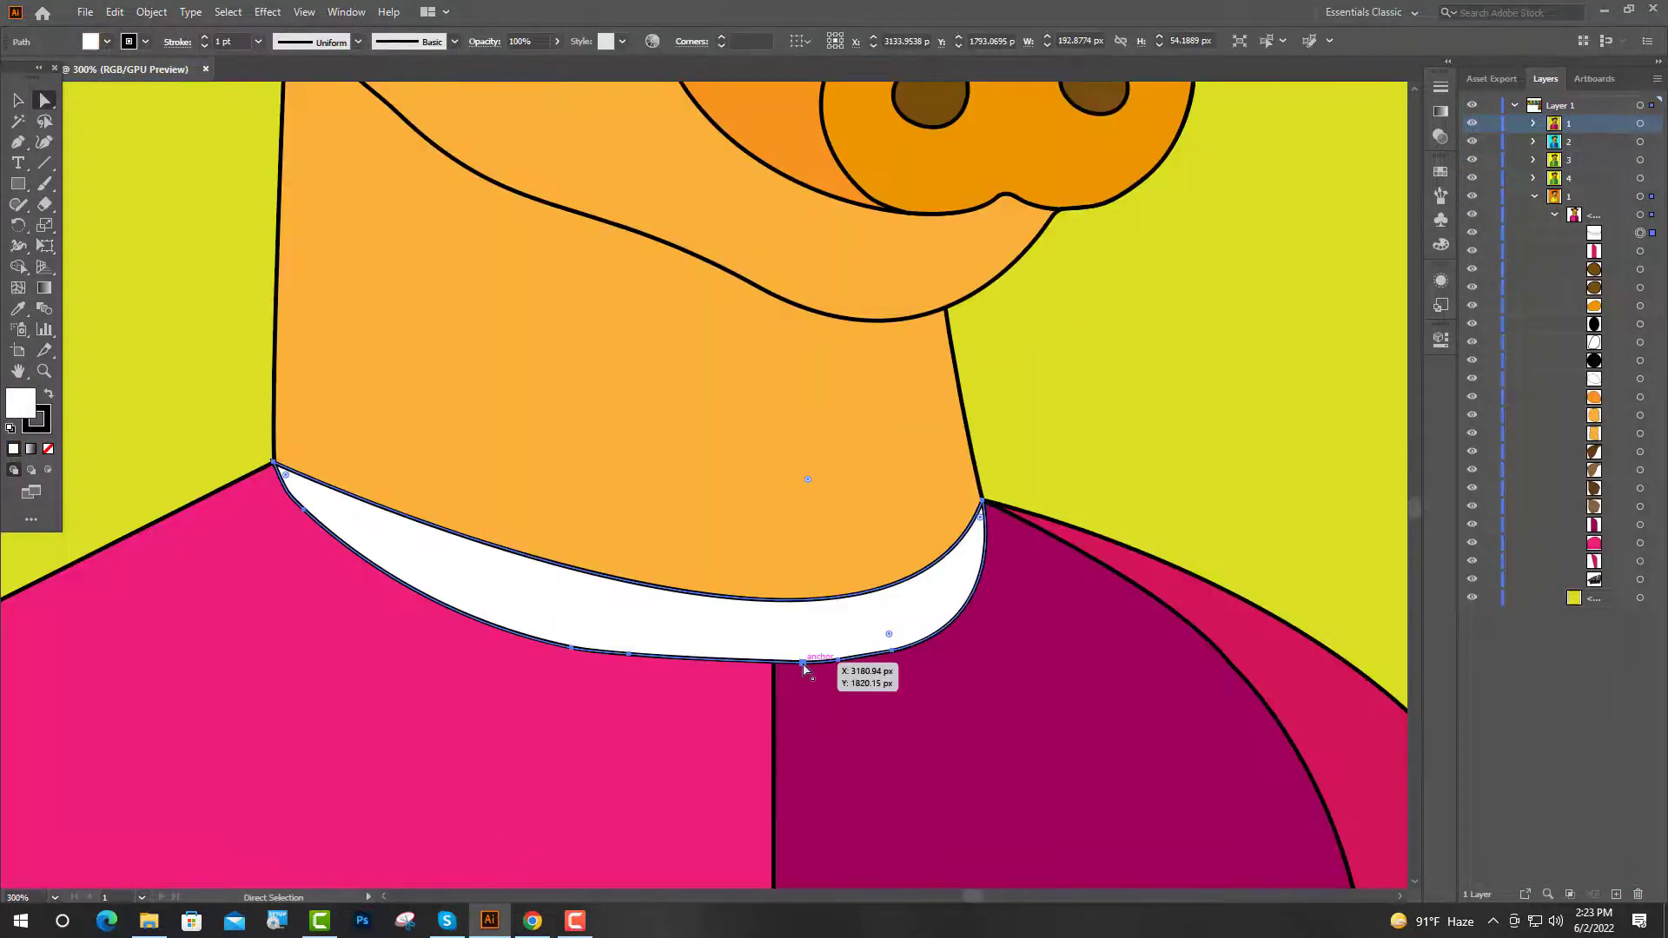
key(ctrl+minus)
drag(808, 204, 836, 816)
scroll(837, 816, down, 2)
scroll(888, 660, up, 2)
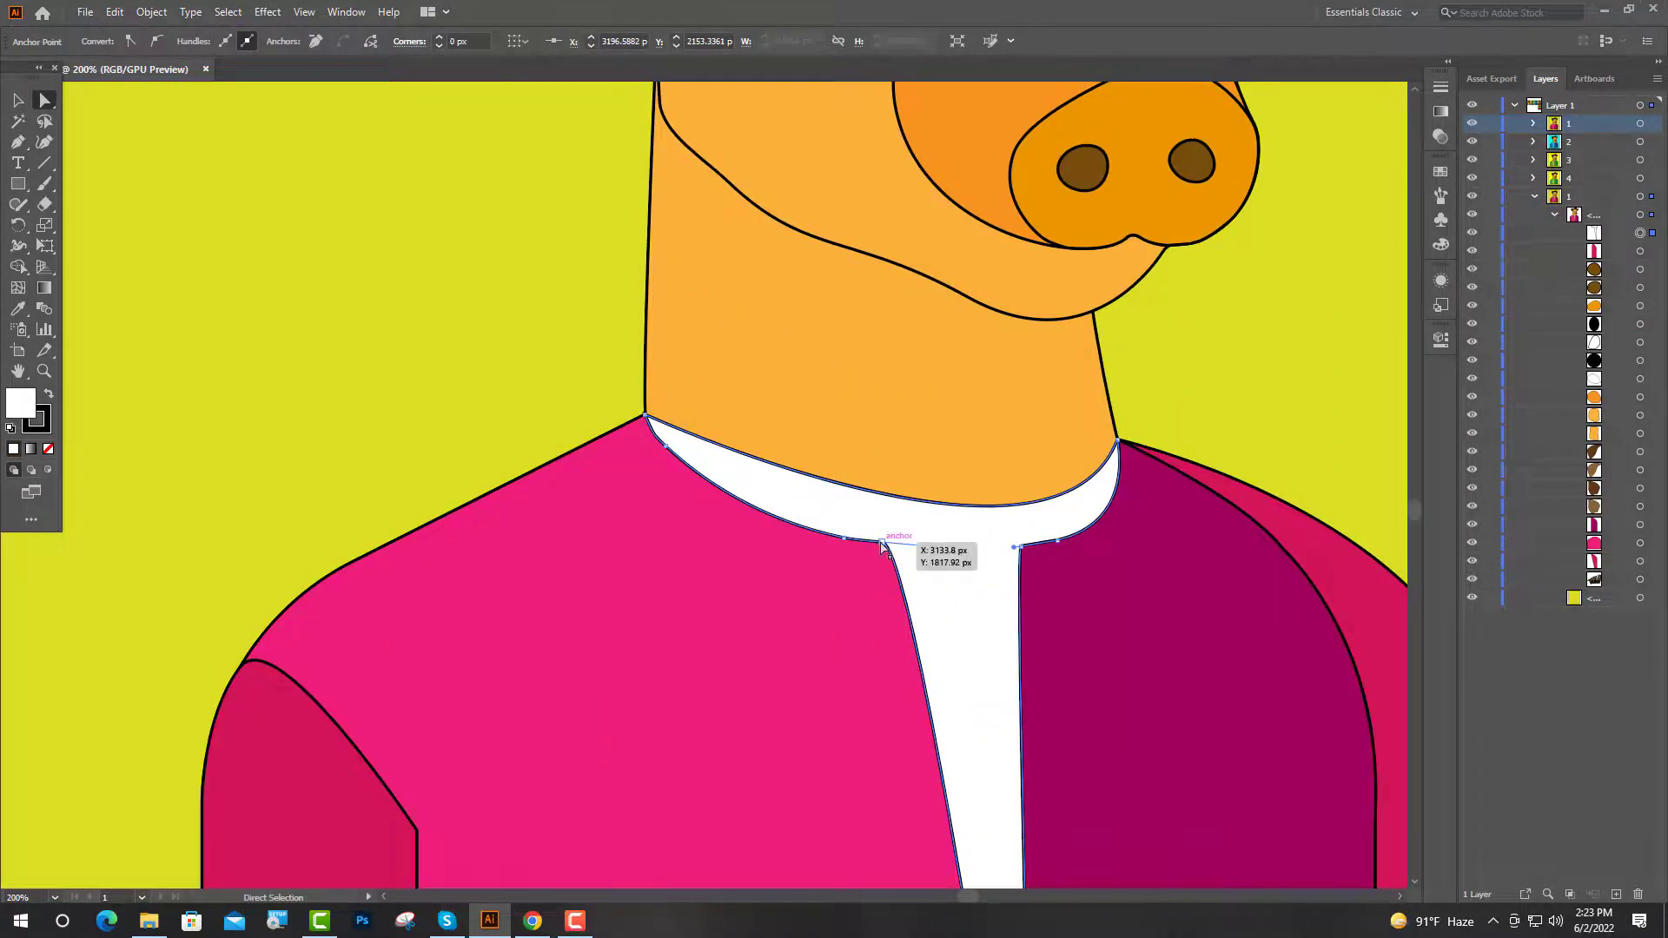
drag(881, 542, 880, 659)
drag(962, 710, 904, 710)
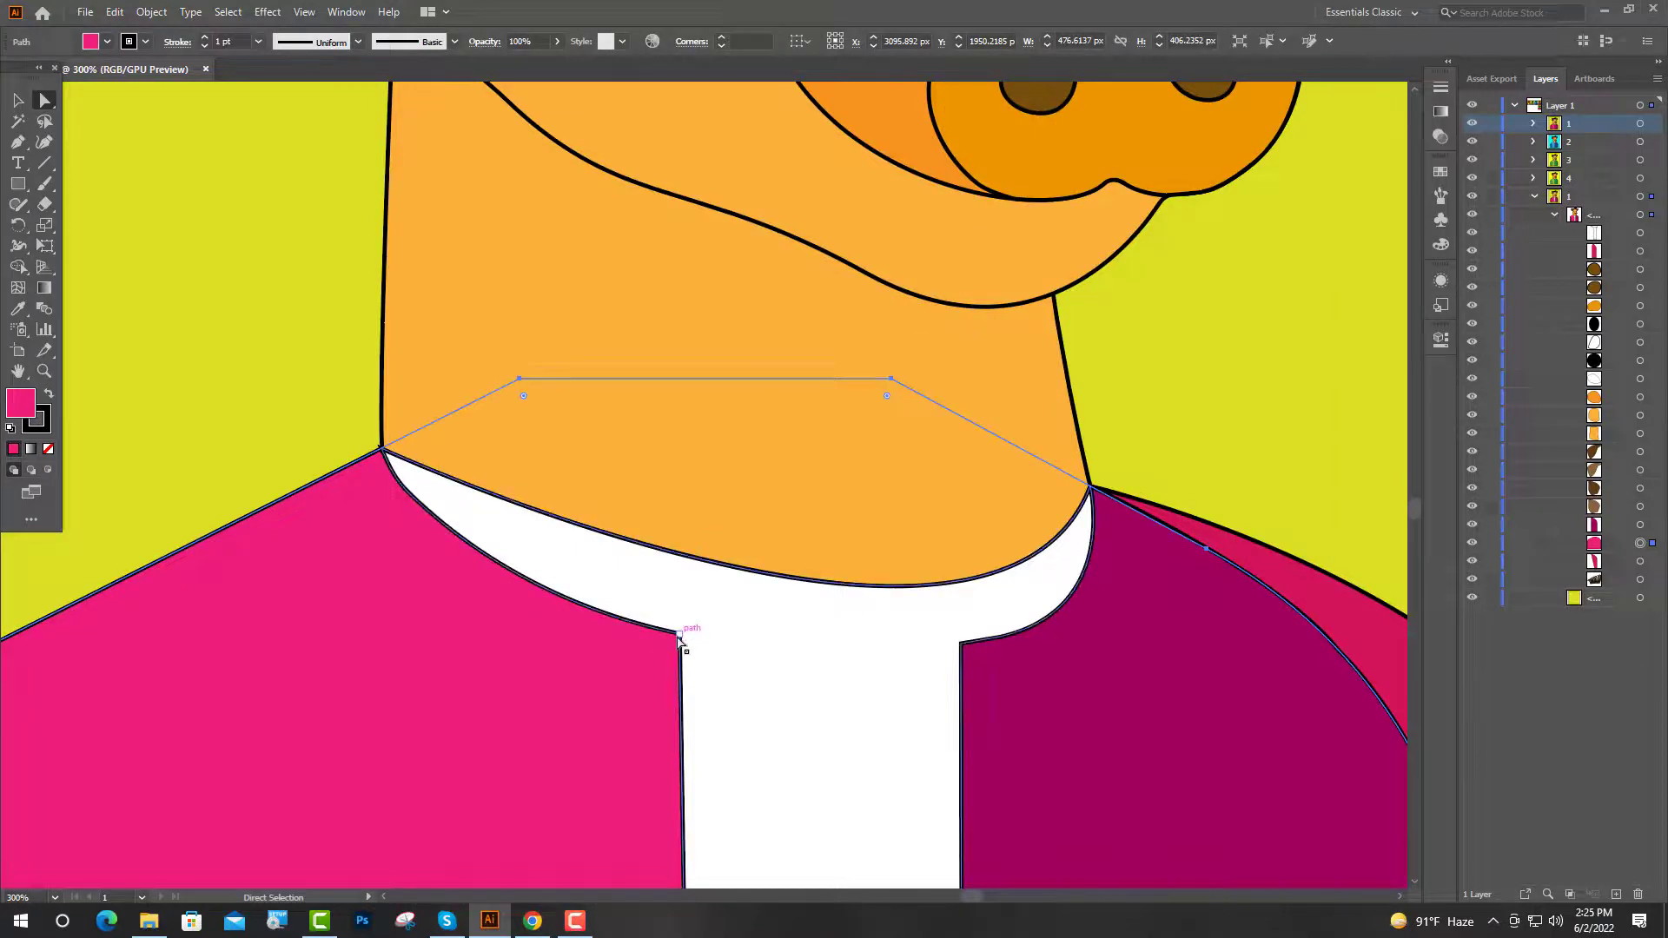
Round the two corners where the white collar meets the vertical strip to about 5 px.
click(679, 635)
drag(669, 645, 658, 652)
click(961, 644)
drag(972, 654, 977, 659)
click(1194, 473)
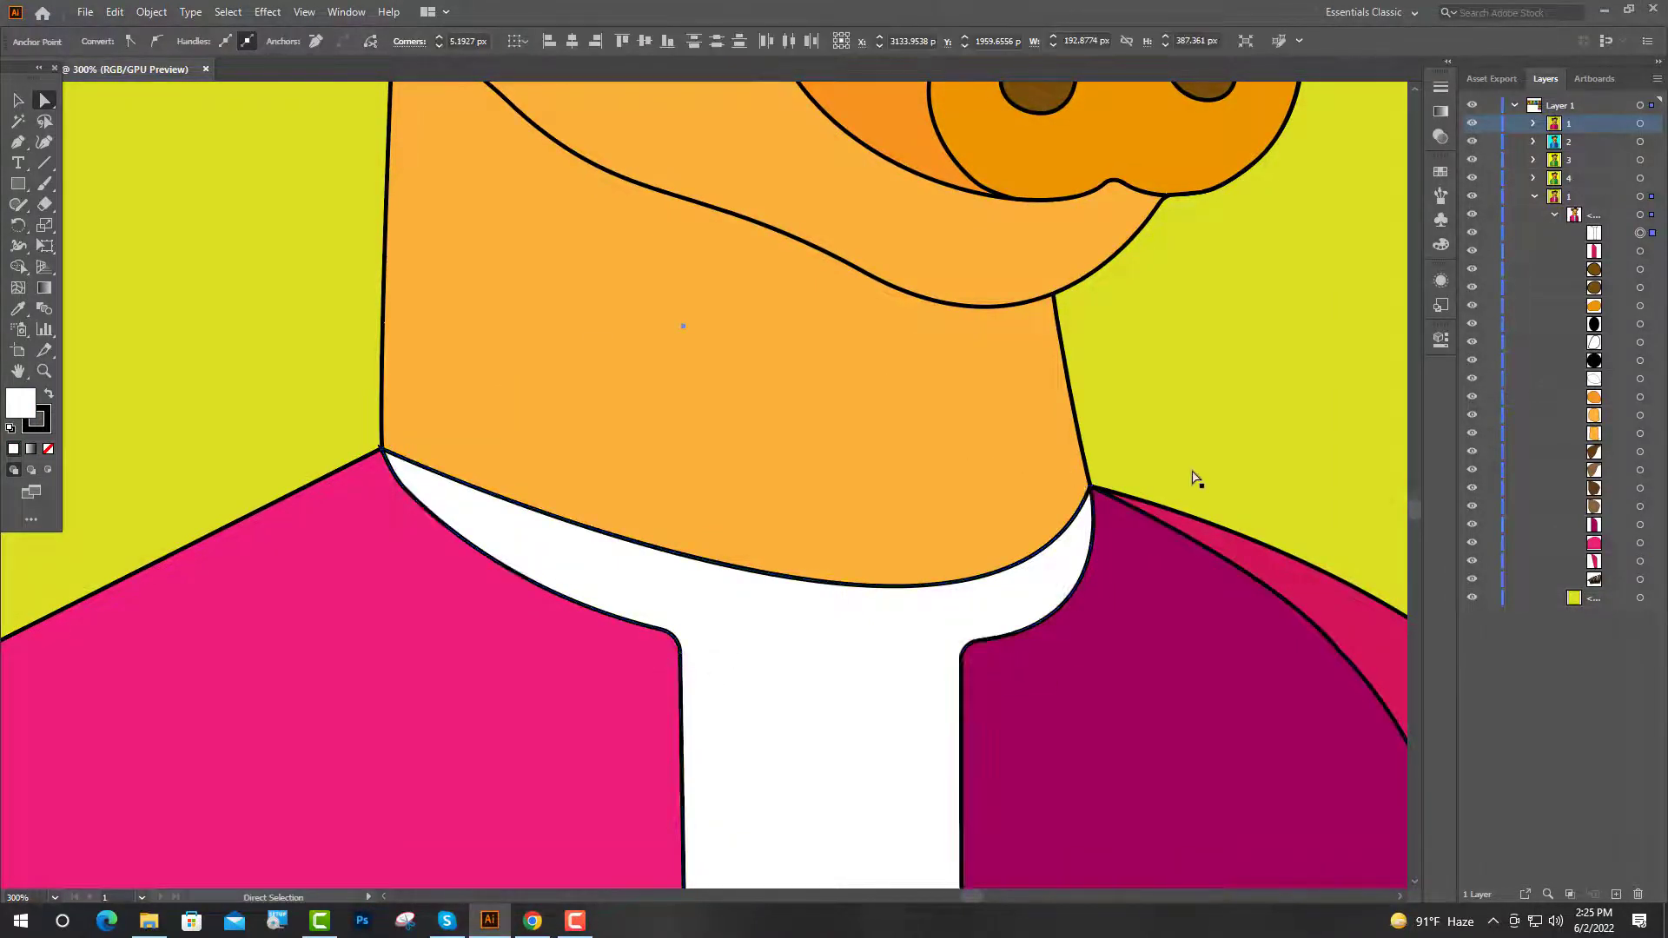
Recolour both sleeves on the lower card with the yellow sampled from the orange card's sleeve.
scroll(456, 377, down, 4)
click(324, 600)
scroll(980, 573, down, 5)
shift+click(1639, 562)
key(i)
click(447, 402)
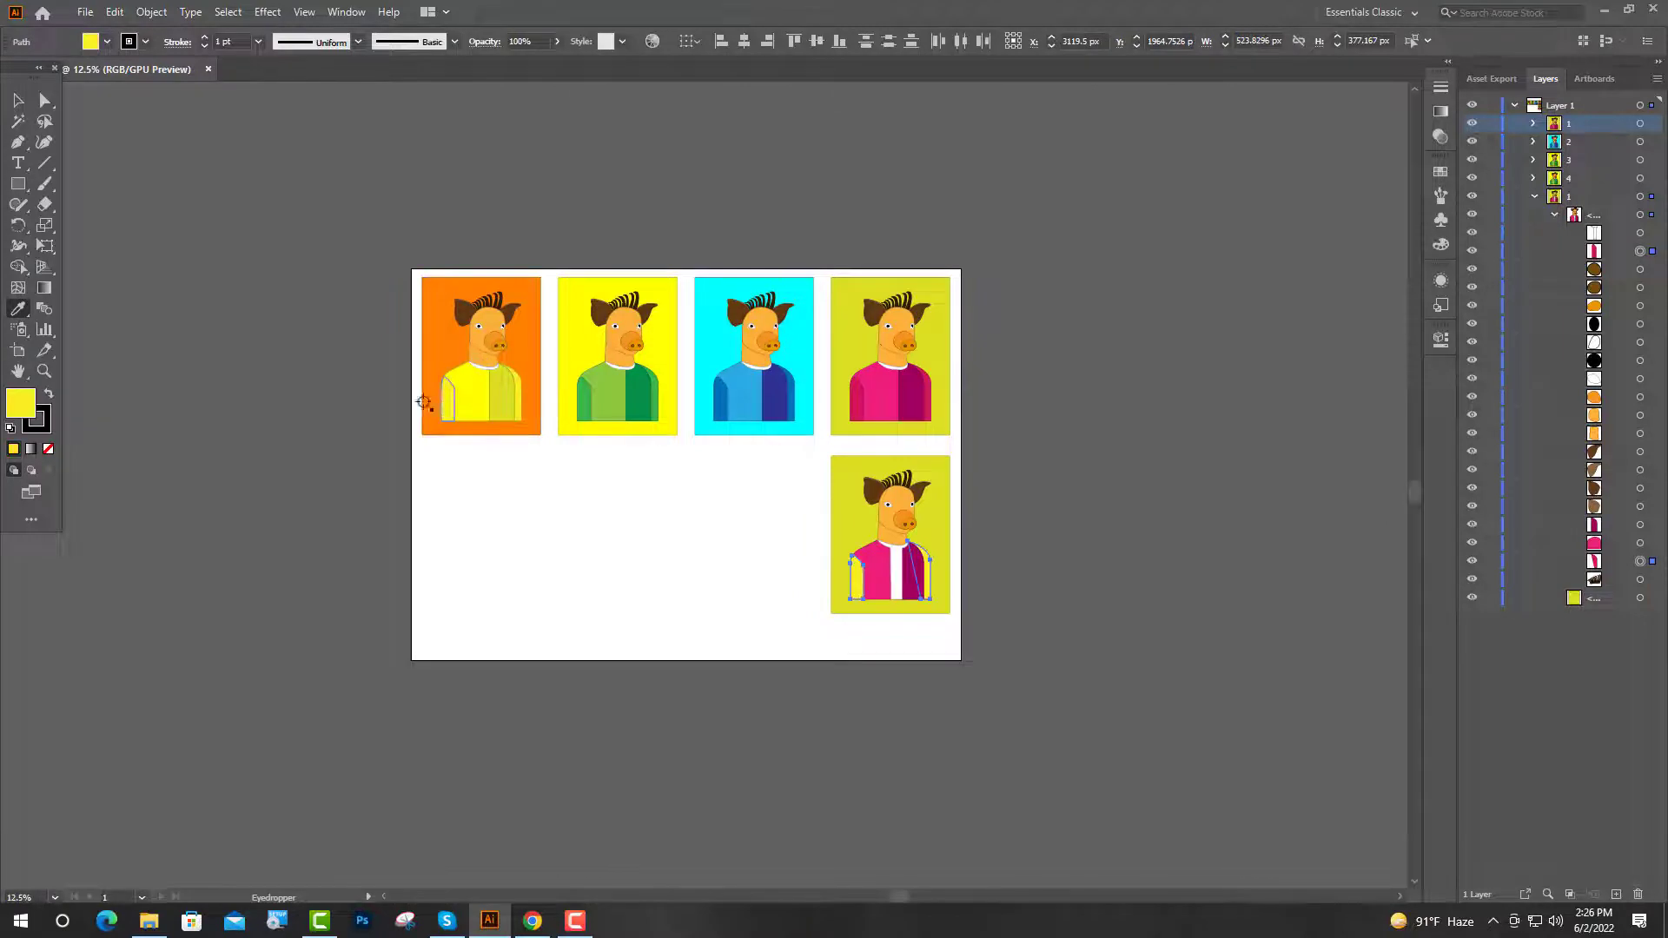
Recolour both shirt body panels on the lower card with the bright yellow sampled from the orange card's shirt.
key(v)
scroll(893, 576, up, 1)
click(1639, 561)
click(1640, 543)
click(18, 309)
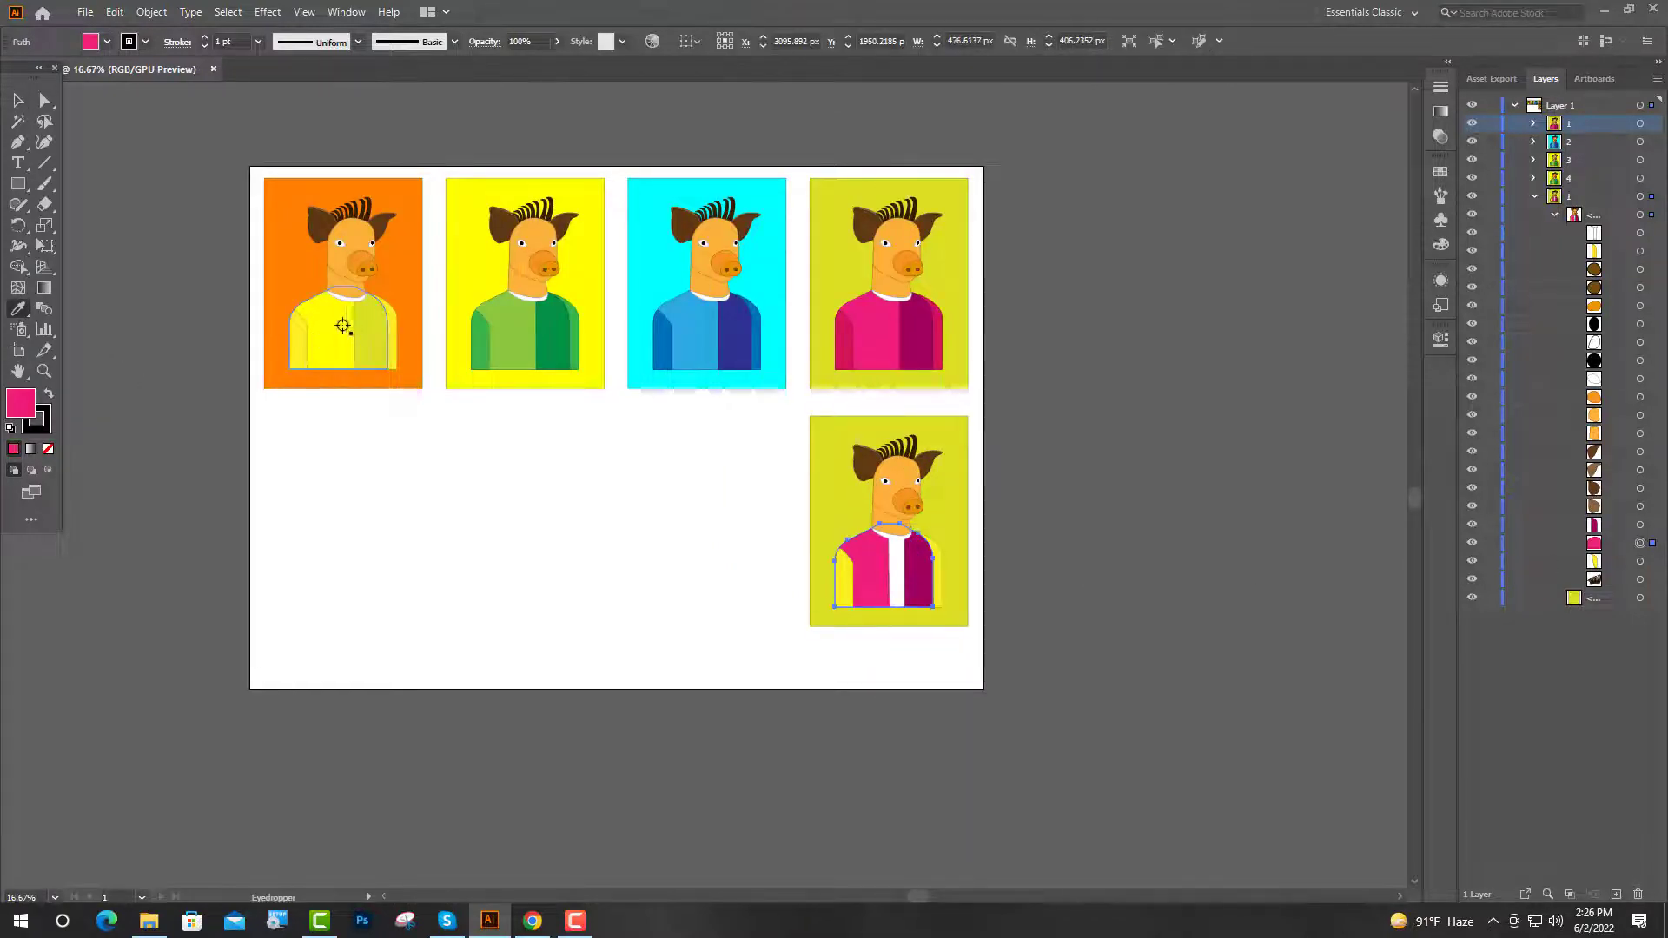
click(334, 328)
click(18, 100)
click(1640, 525)
click(19, 309)
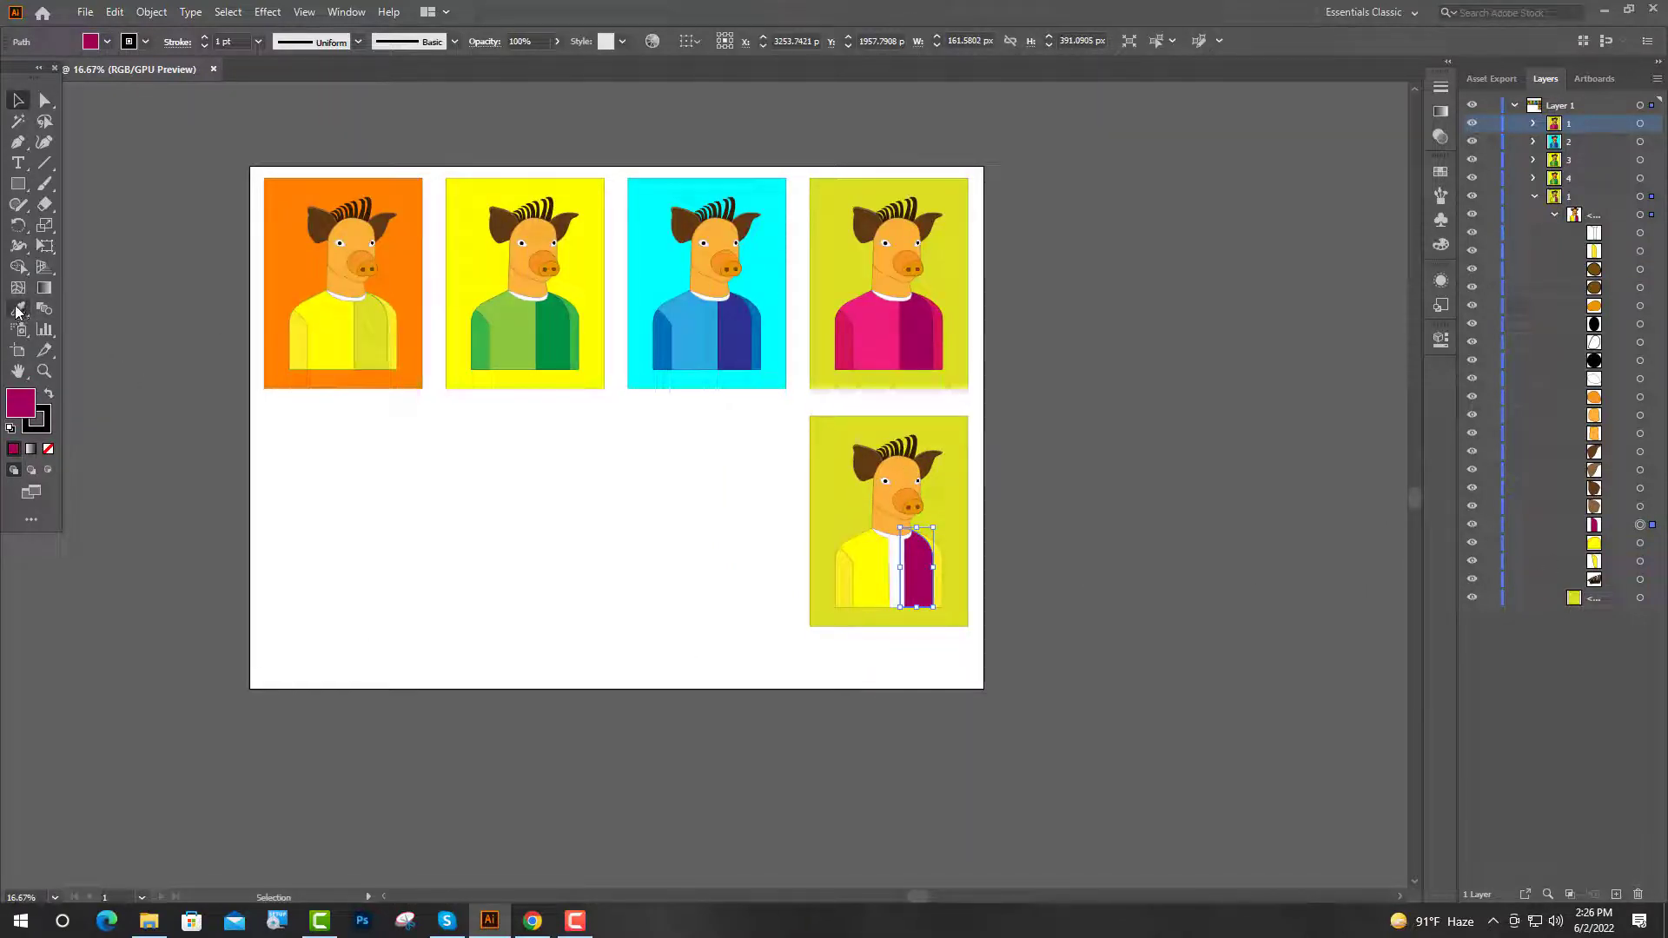
click(334, 328)
click(18, 99)
Recolour the lower card's background orange and its collar strip the darker yellow, both sampled from the orange card.
click(1640, 597)
click(18, 308)
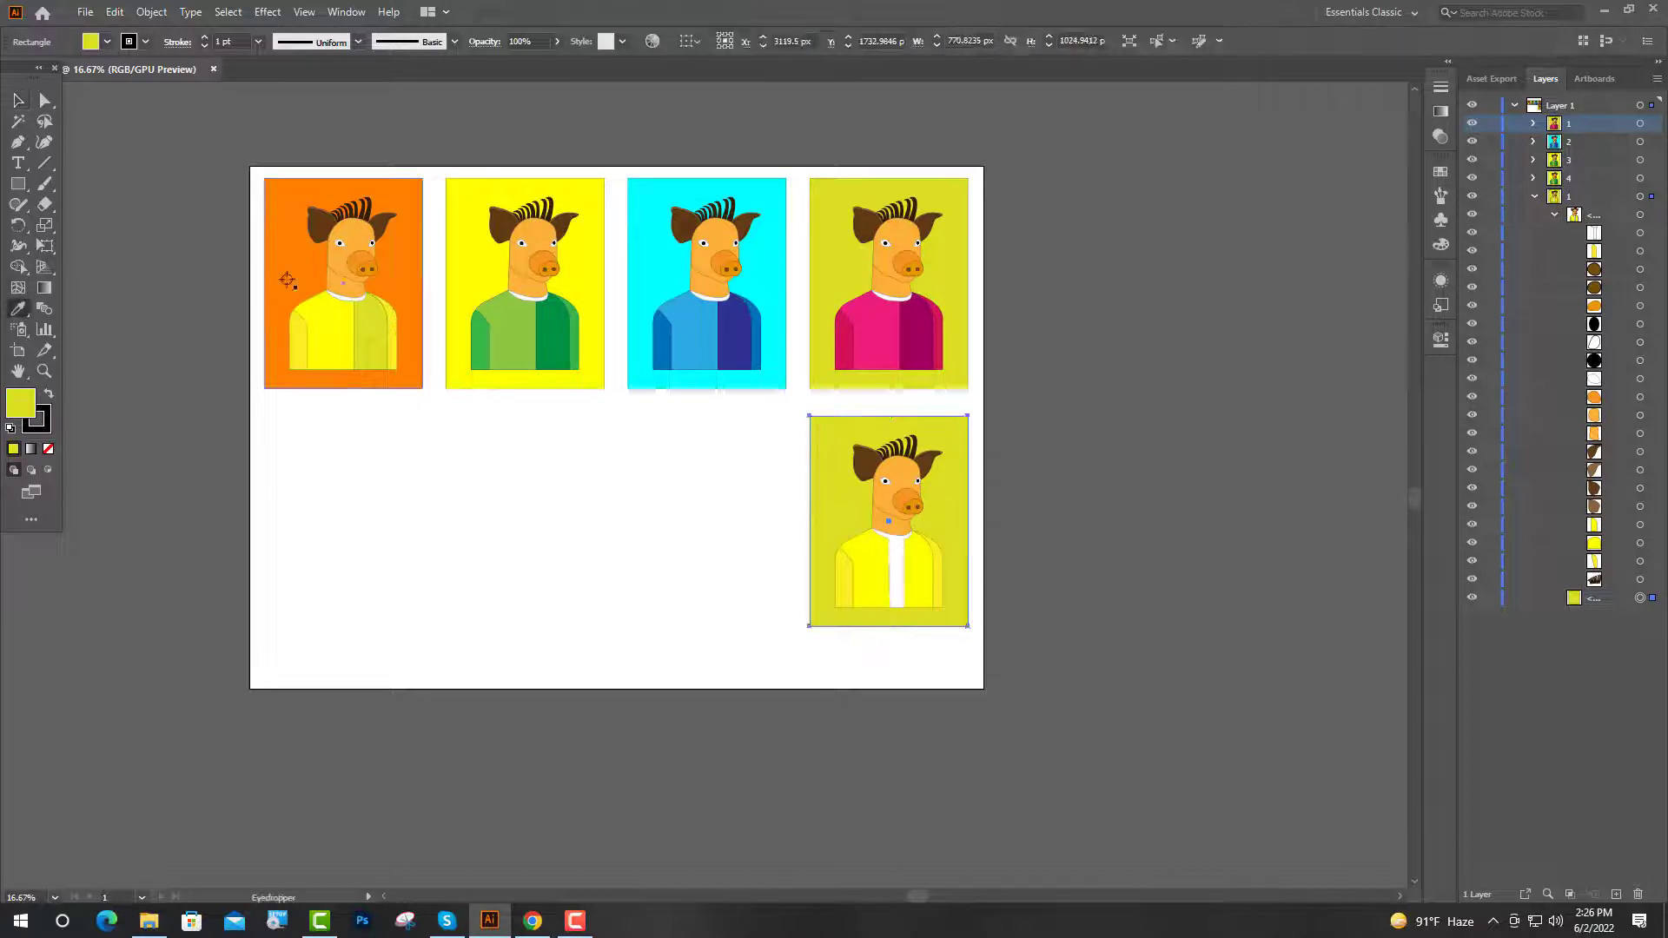
click(294, 268)
click(1640, 233)
click(369, 331)
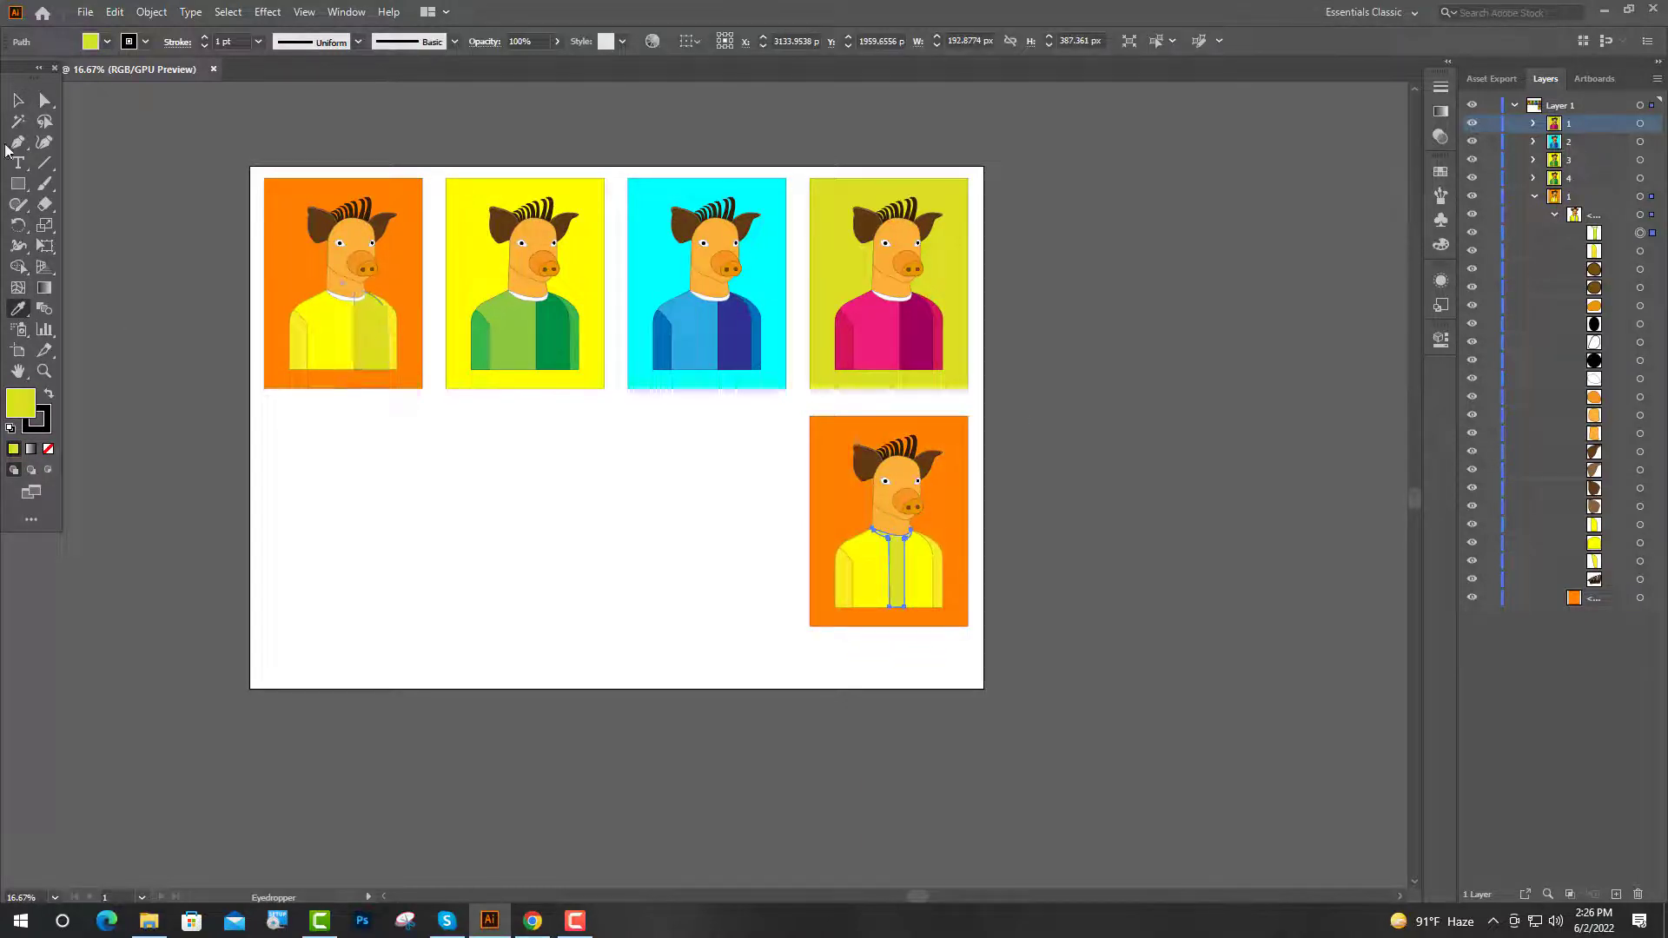
click(18, 100)
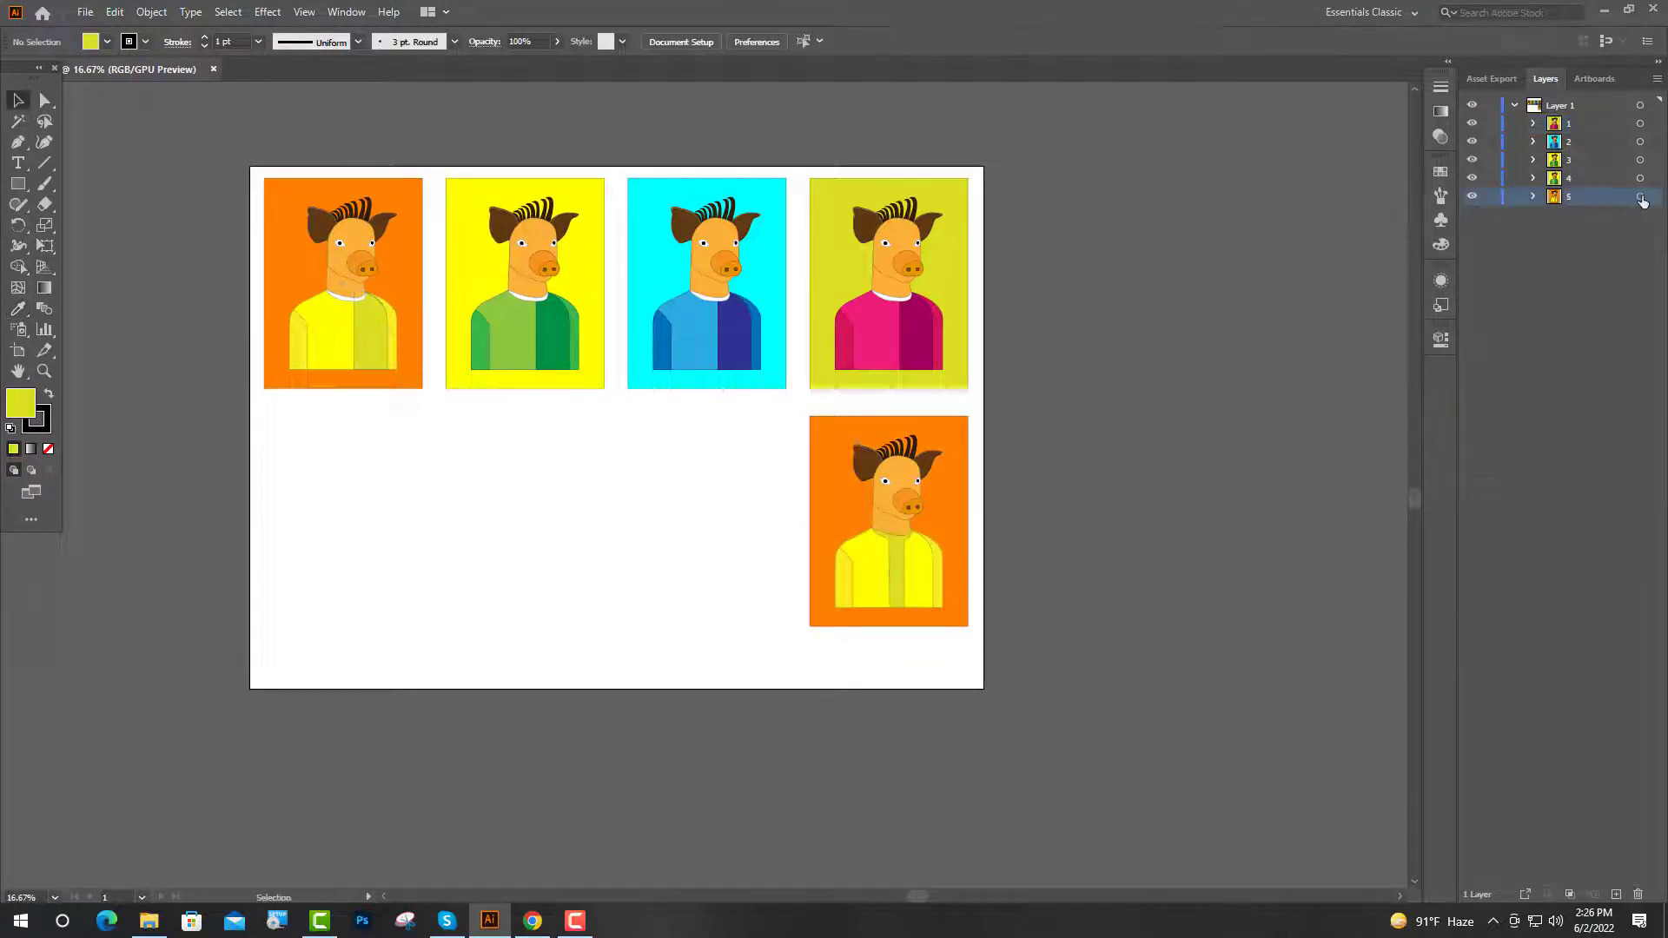
Duplicate group 5, the lower orange card, and move the copy 880 px to the left of the original.
click(1640, 197)
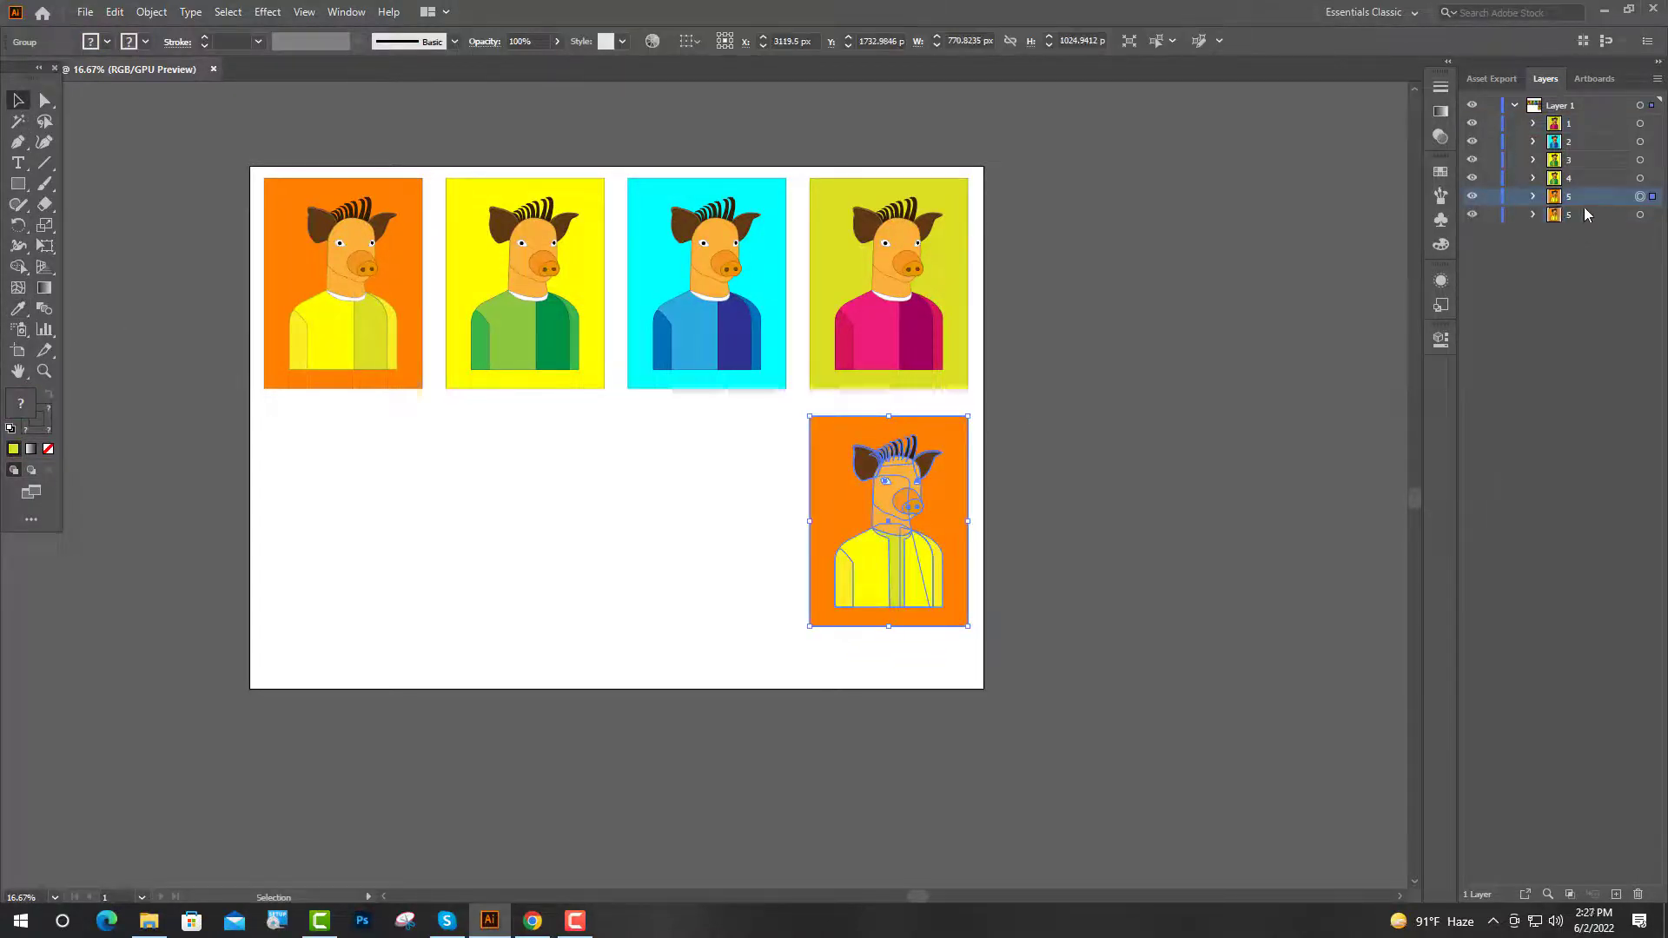
click(1640, 215)
key(shift+Left)
key(shift+Left)
key(shift+Left)
key(shift+Left)
key(shift+Left)
key(shift+Left)
key(shift+Left)
key(shift+Left)
key(shift+Left)
key(shift+Left)
key(shift+Left)
key(shift+Left)
key(shift+Left)
key(shift+Left)
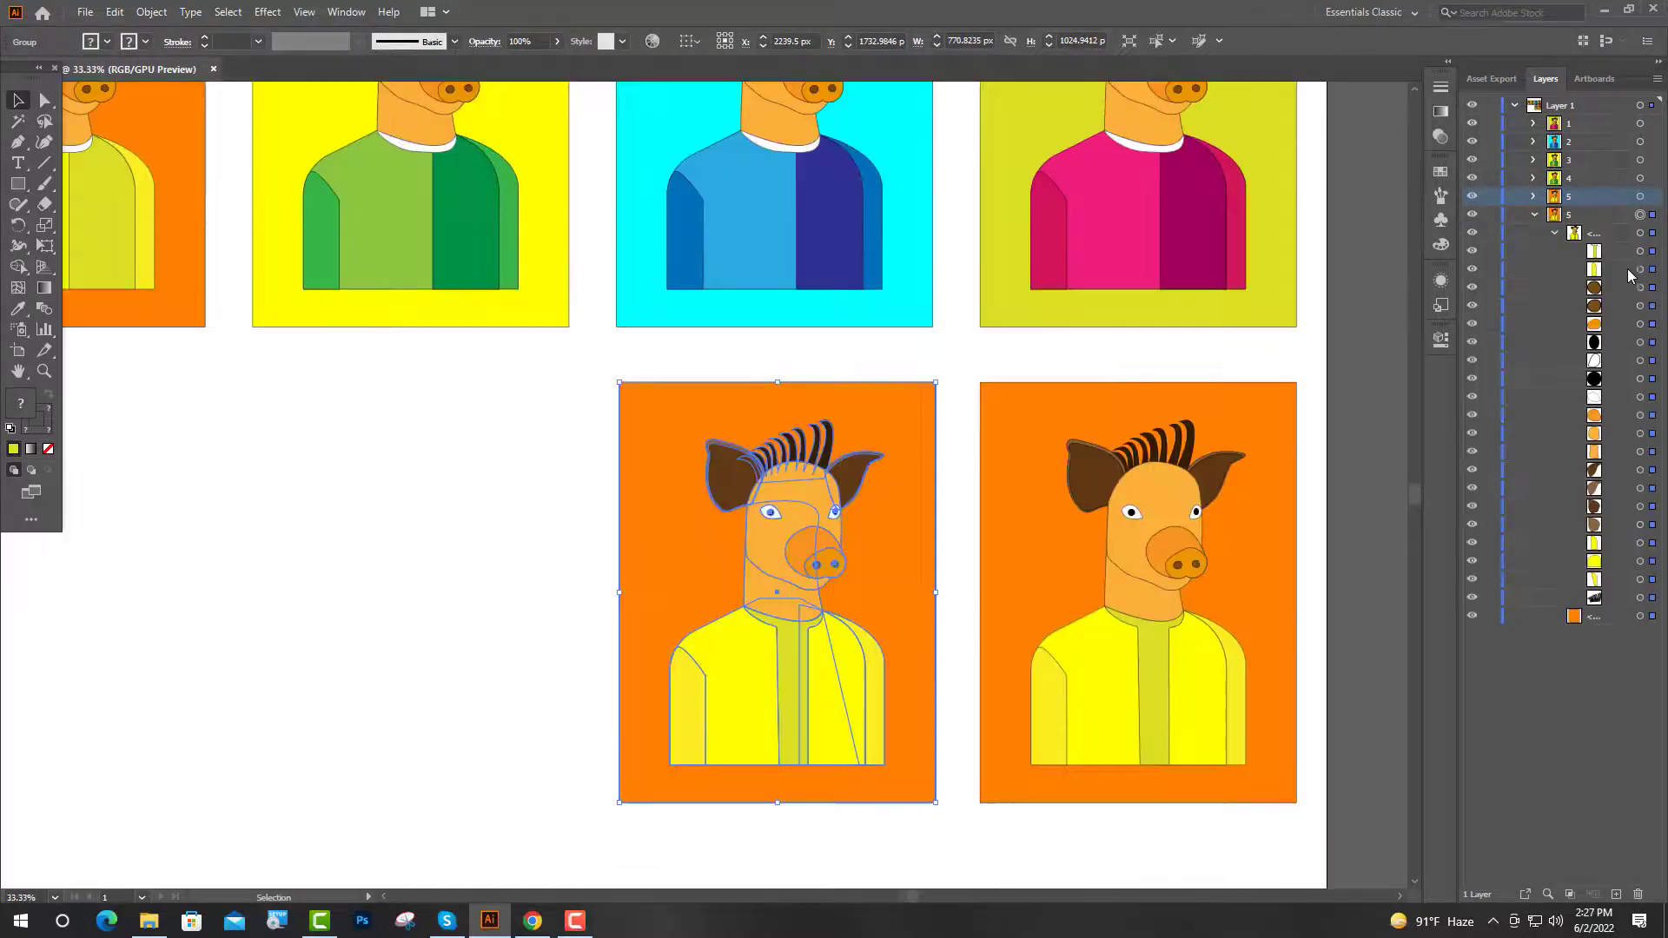
Recolour the copied card's collar strip with the dark green sampled from the green-shirted card above.
click(1640, 252)
key(ctrl+minus)
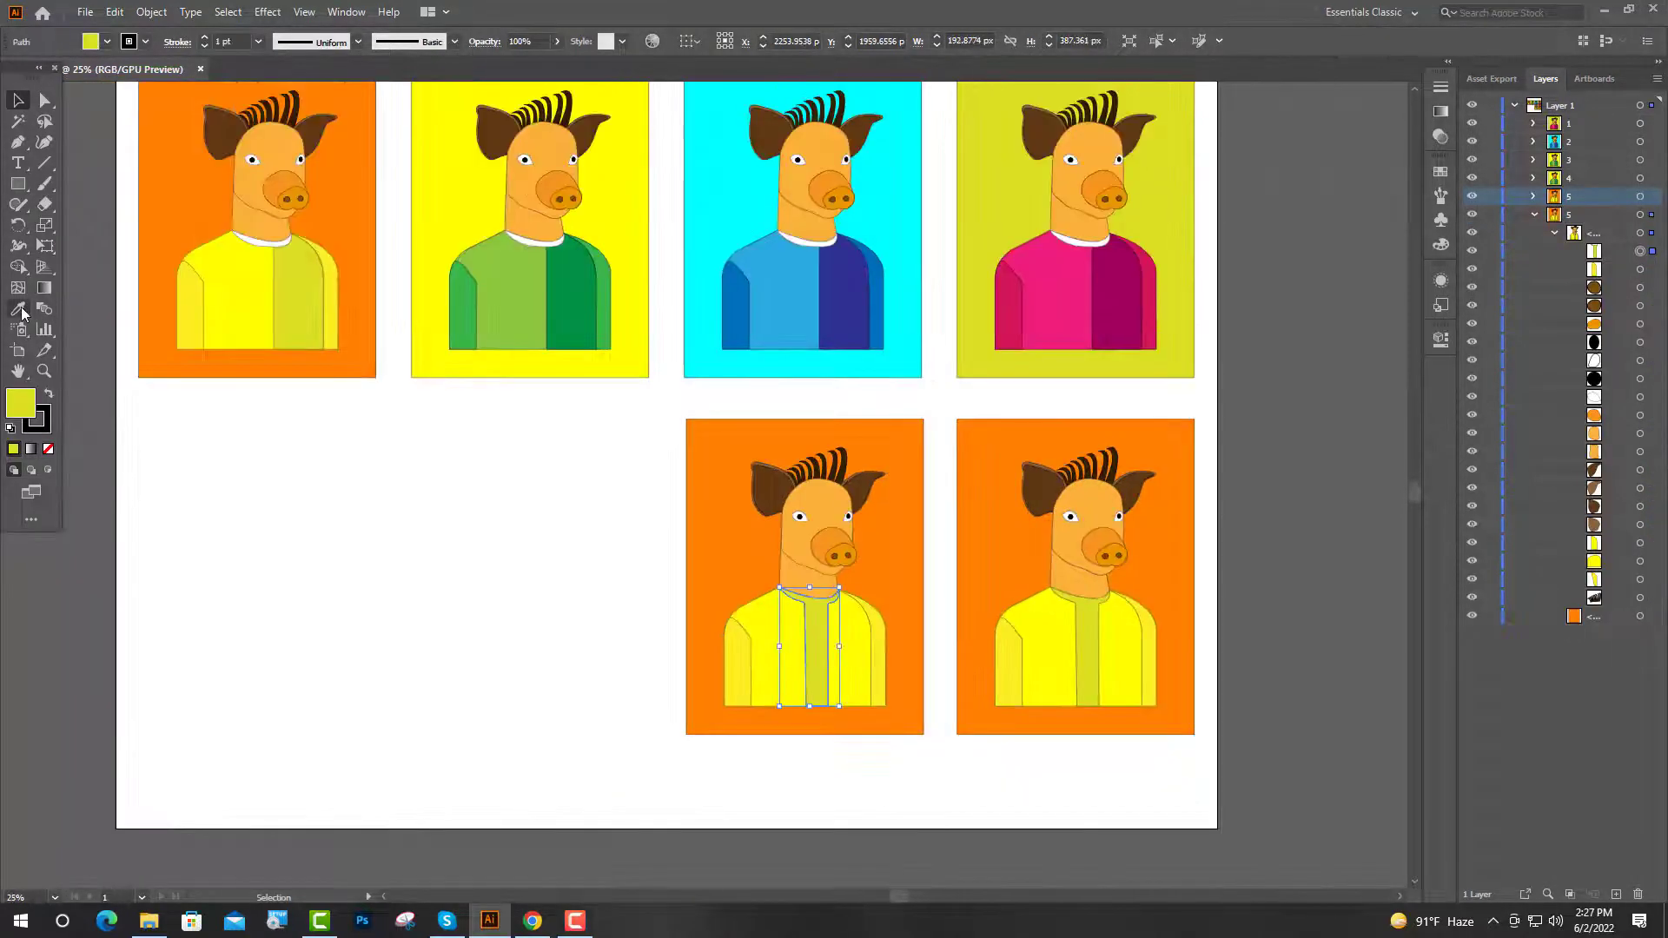
key(i)
click(574, 295)
click(18, 101)
click(391, 521)
Recolour both sleeves of the copied card with the medium green sampled from the green-shirted card's sleeve.
click(1640, 270)
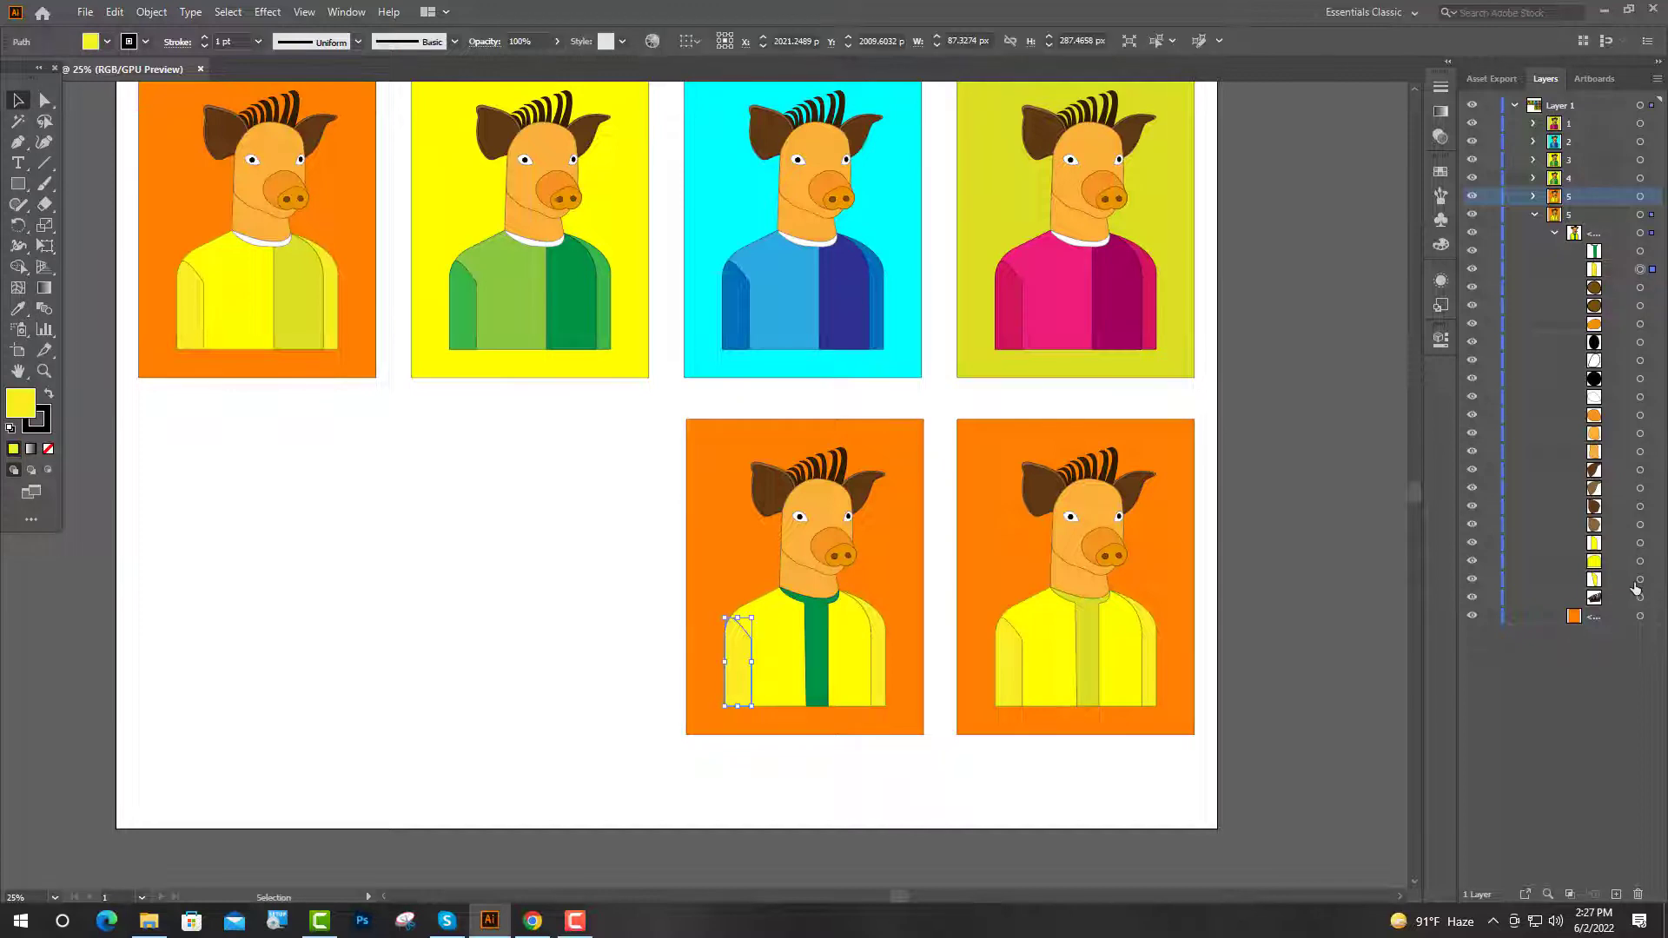
shift+click(1639, 580)
click(18, 308)
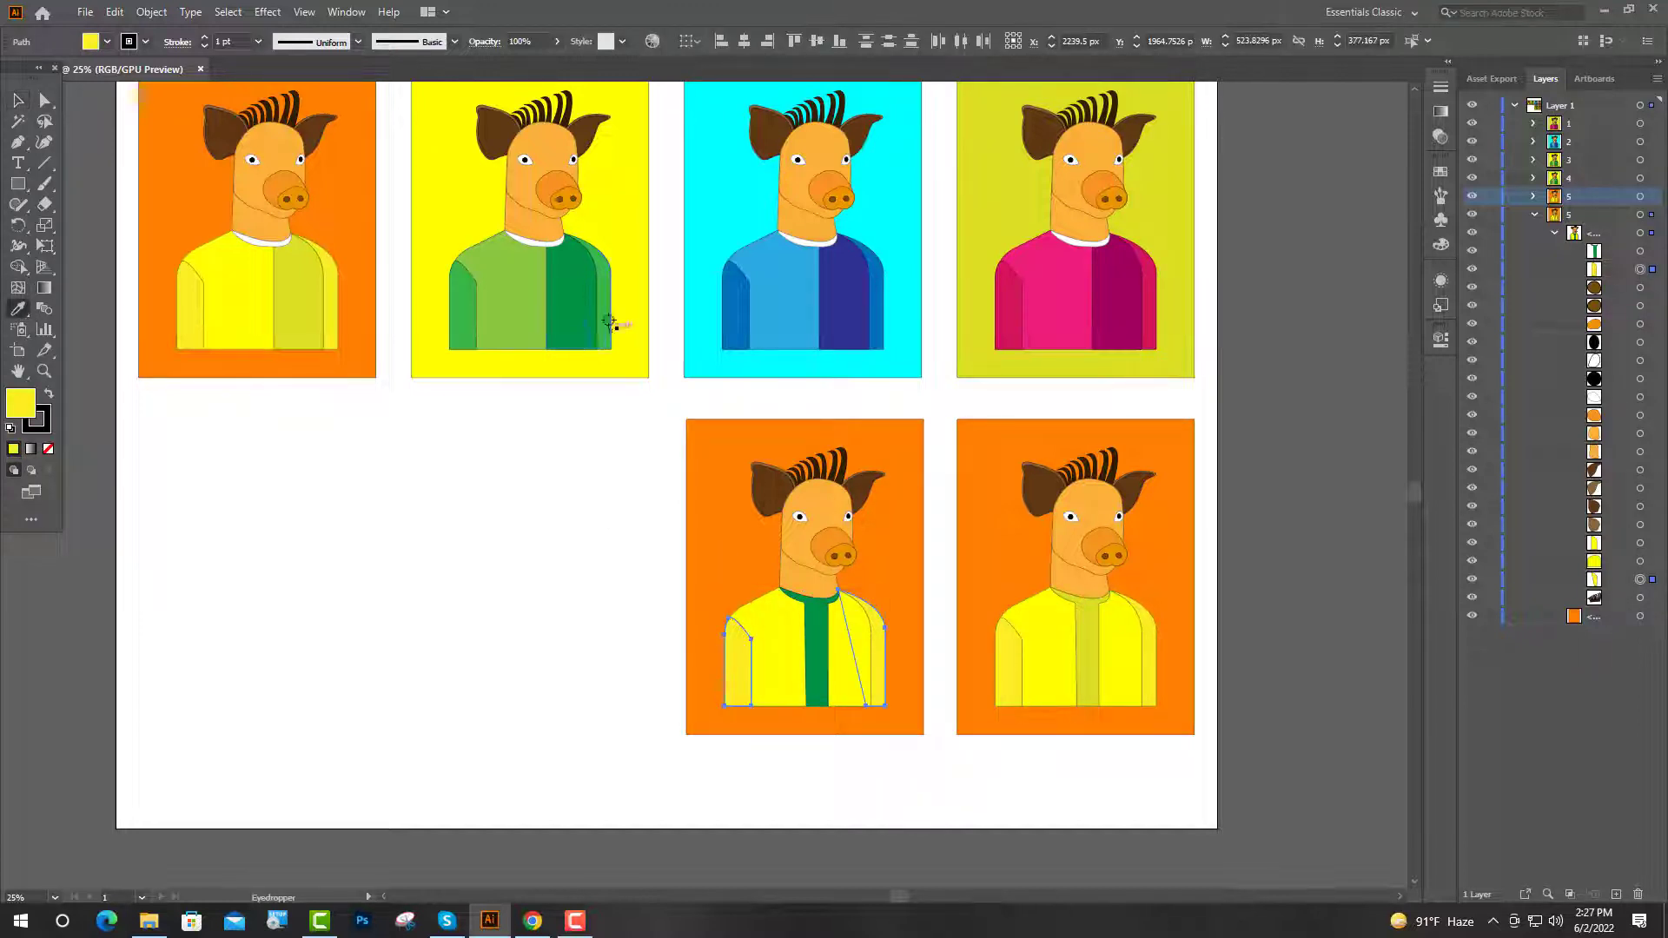
click(465, 302)
key(ctrl+shift+a)
Recolour both shirt body panels of the copied card with the light green sampled from the green-shirted card.
click(1639, 564)
shift+click(1639, 544)
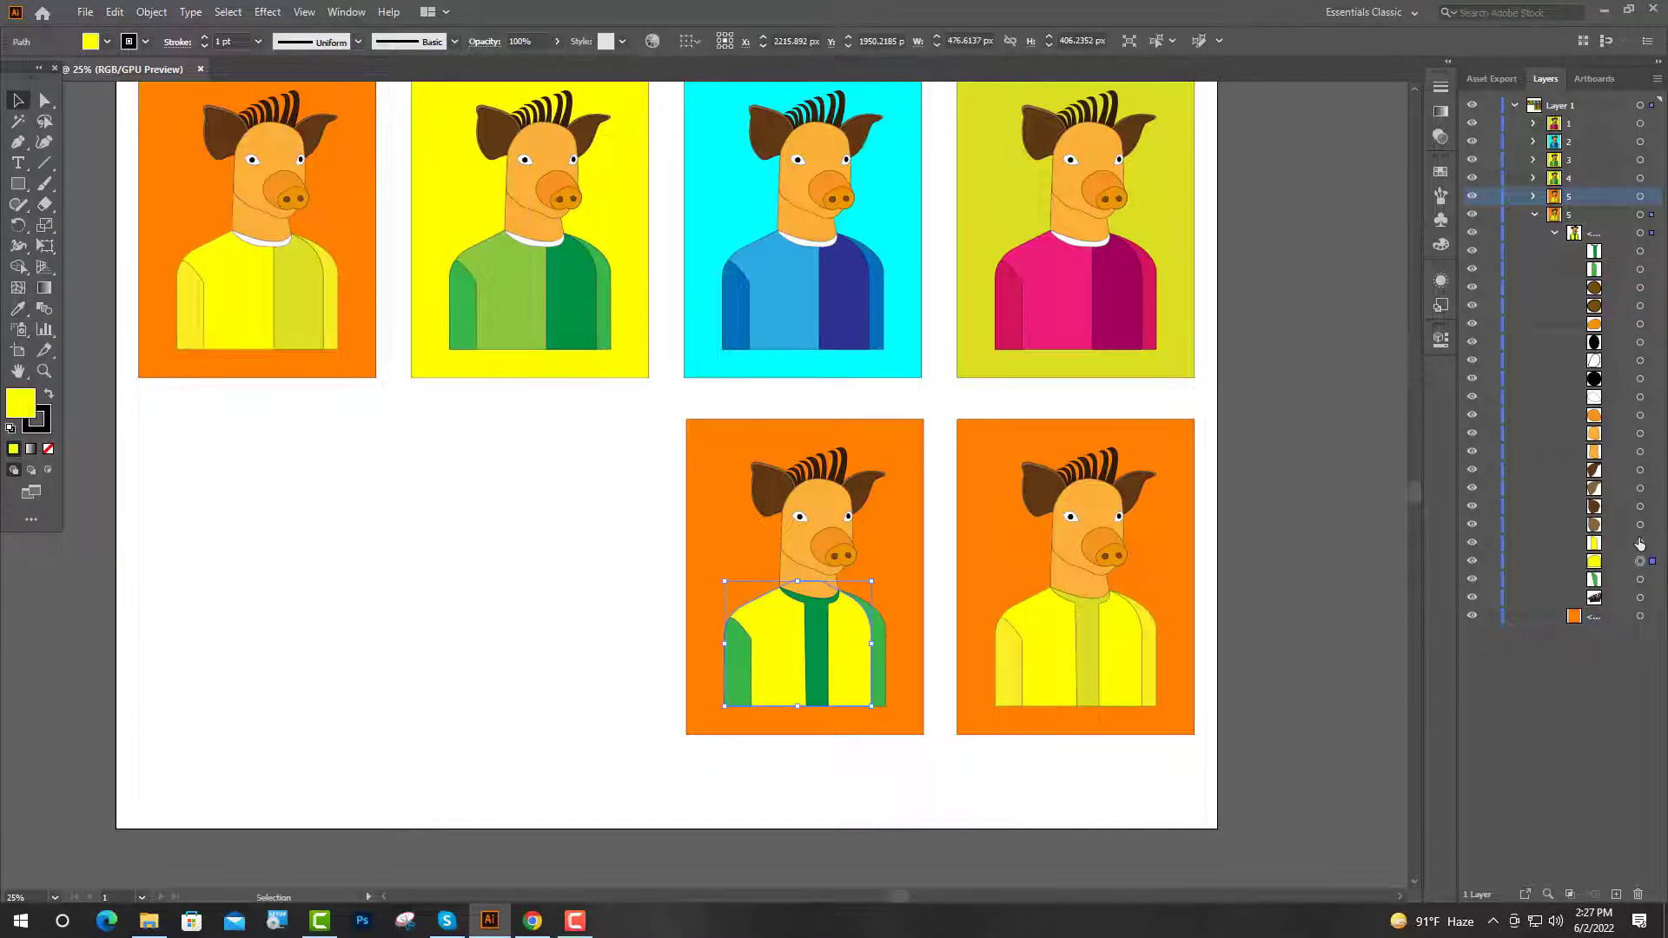
click(18, 310)
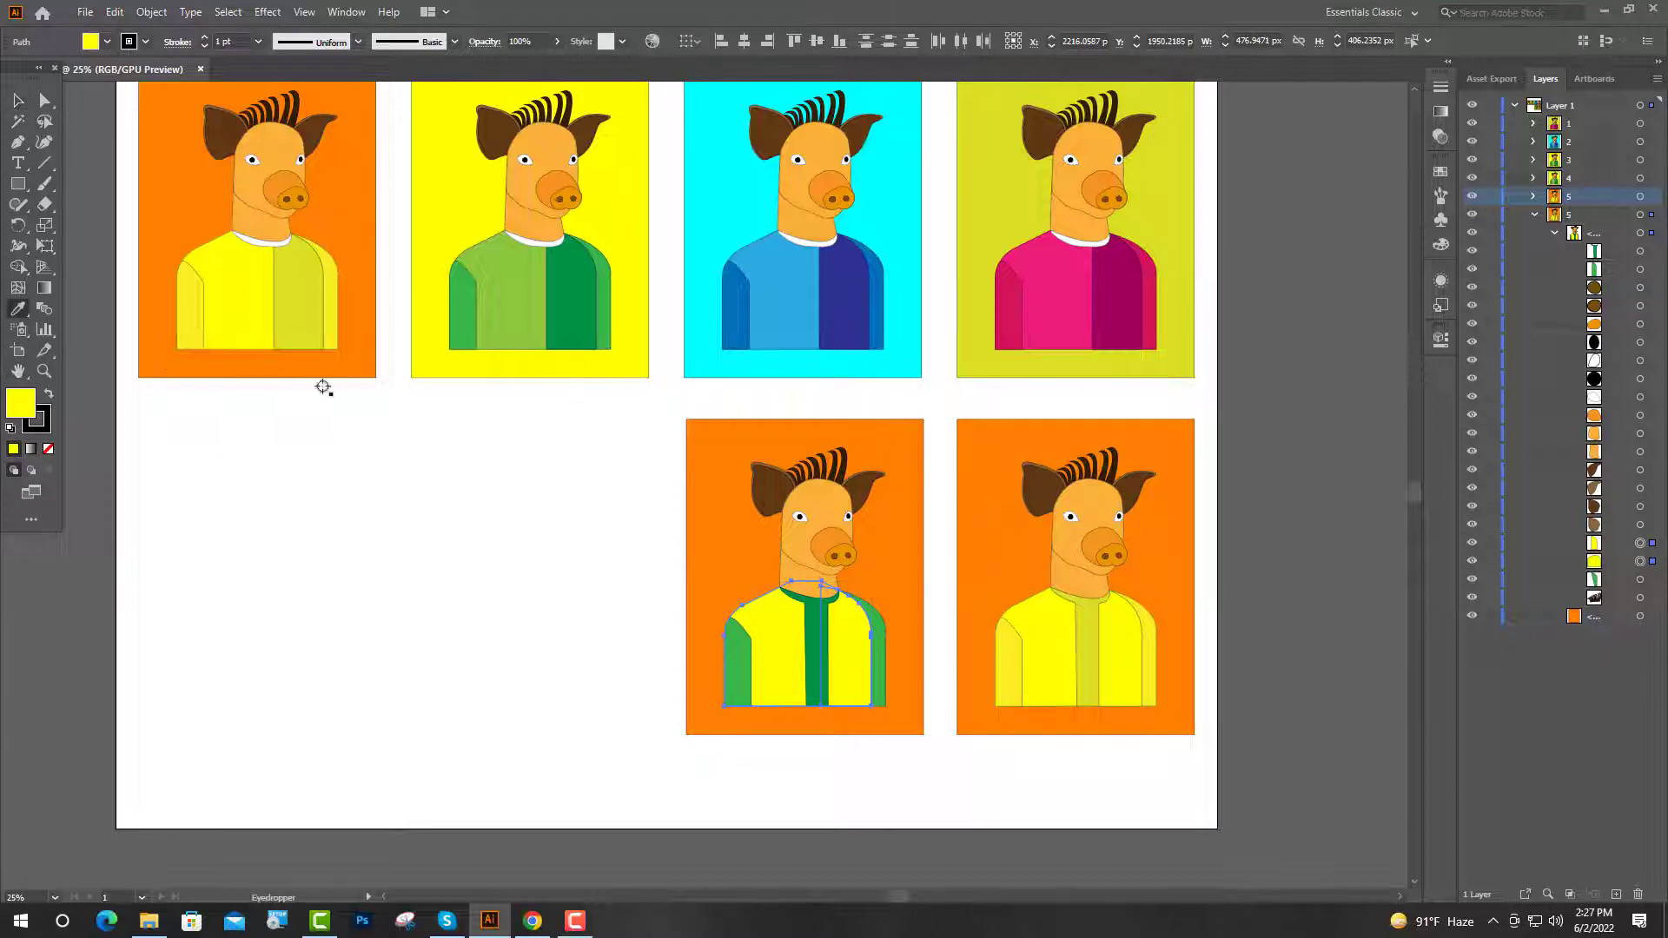
click(511, 308)
key(v)
Recolour the copied card's background rectangle with the yellow sampled from the background of the green-shirted card above.
click(904, 708)
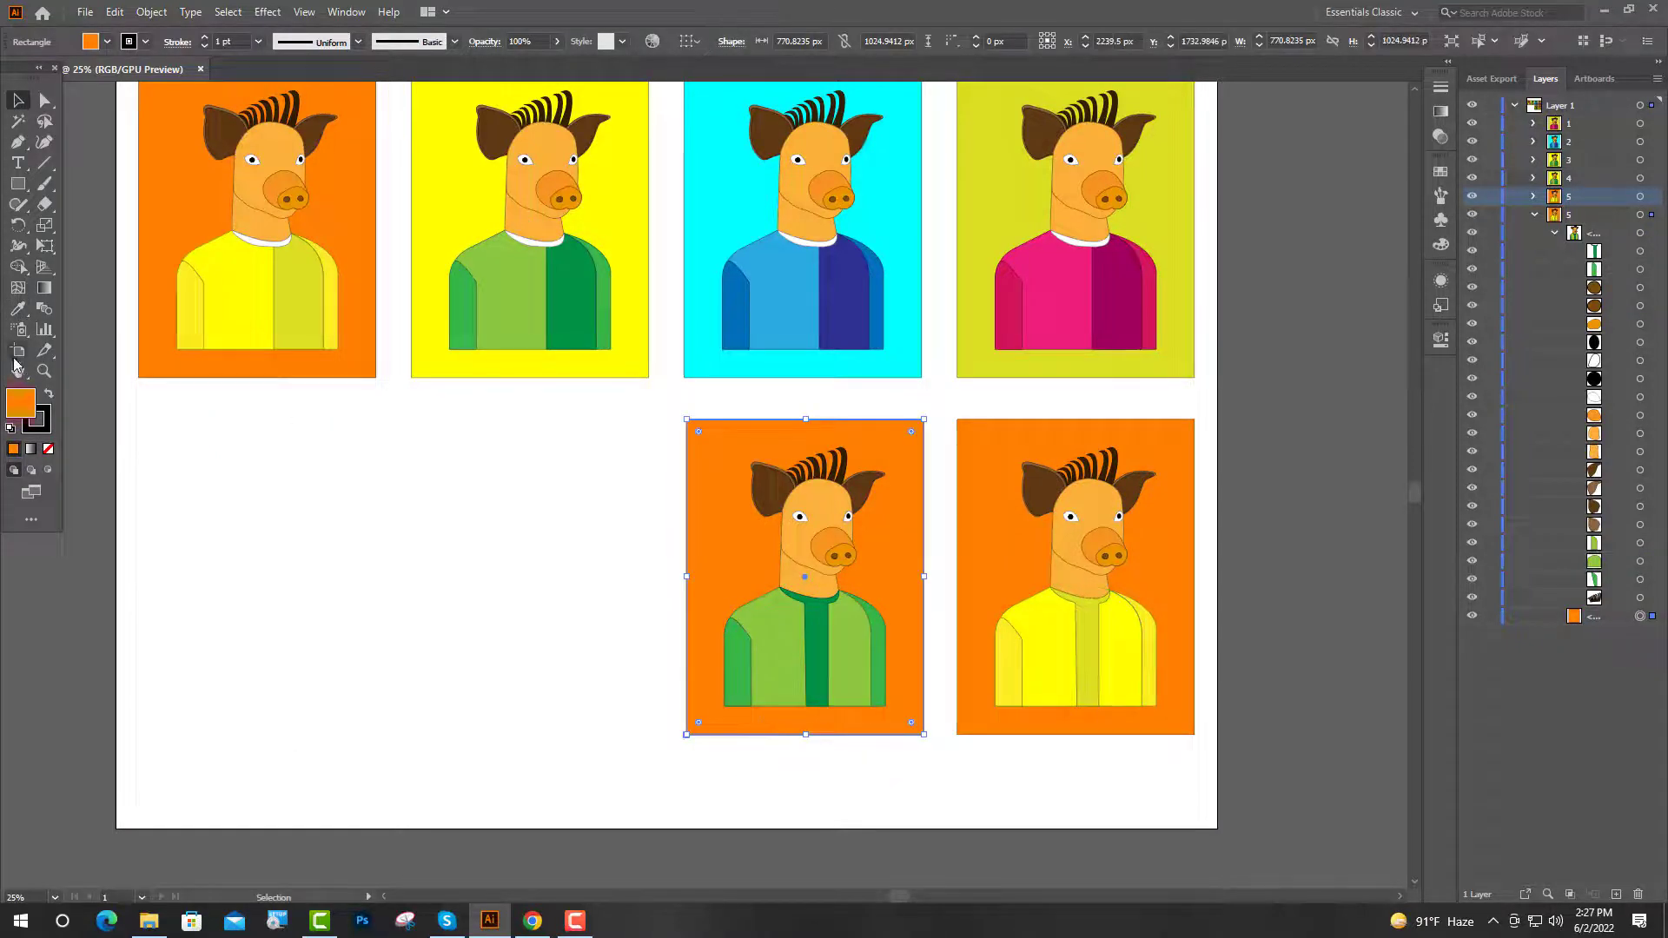
click(19, 310)
click(601, 142)
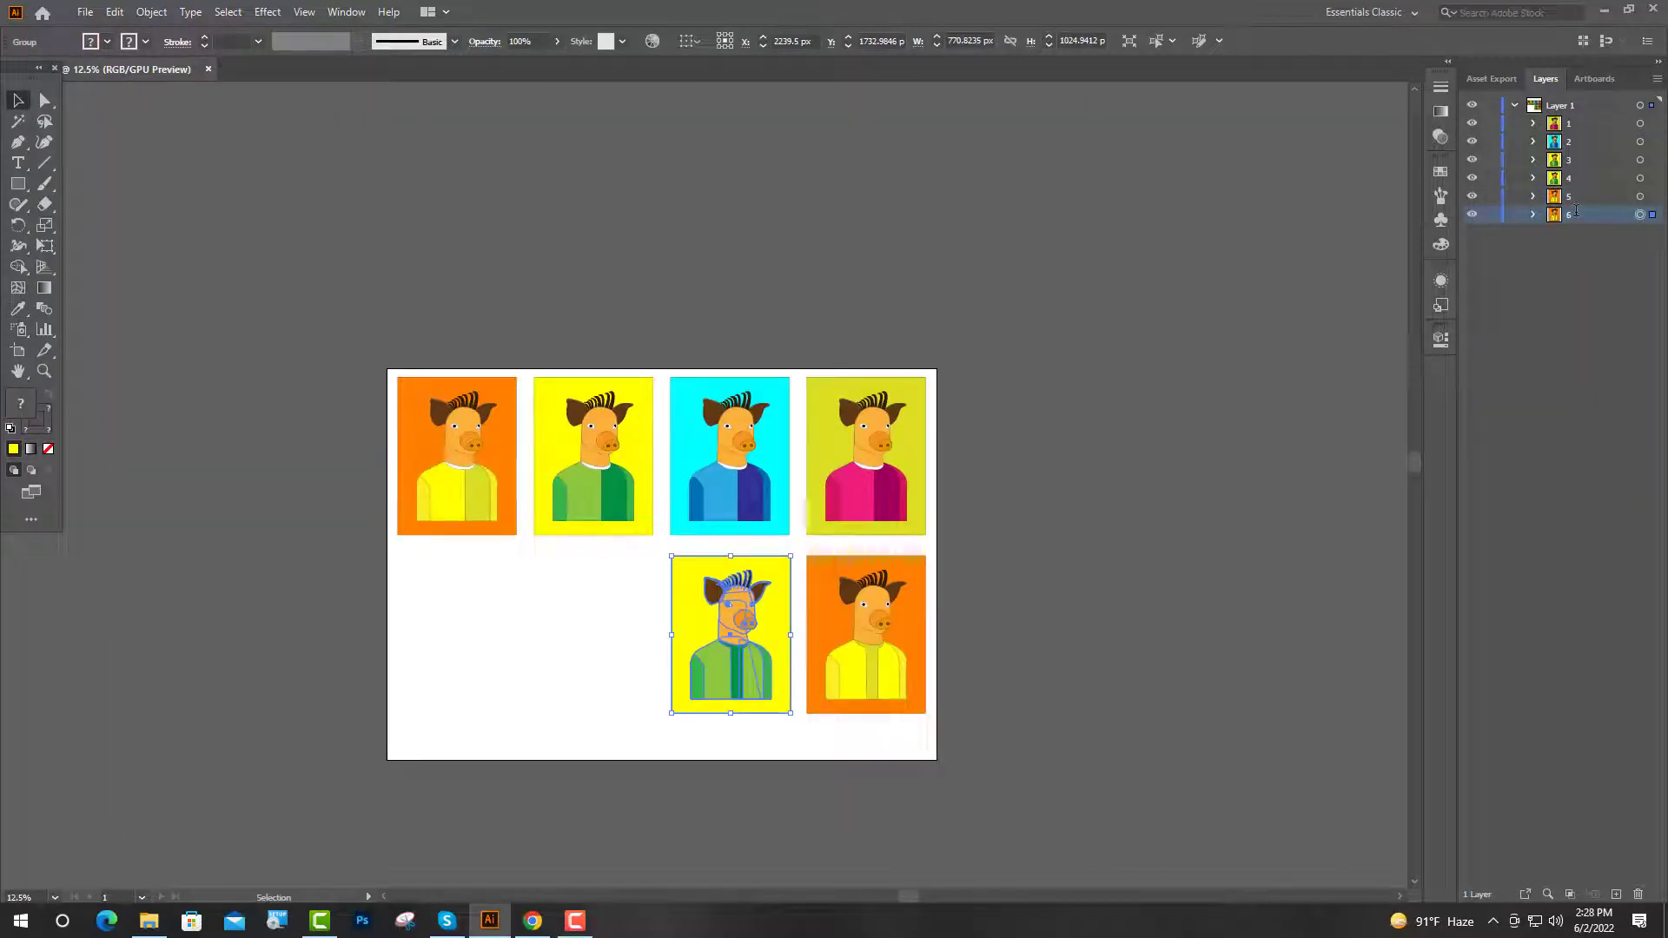
Duplicate group 6 as group 7 at X 1349.5 px and recolour the copy's sleeves with the dark pink sampled from the pink-shirted card.
drag(1594, 223, 1615, 239)
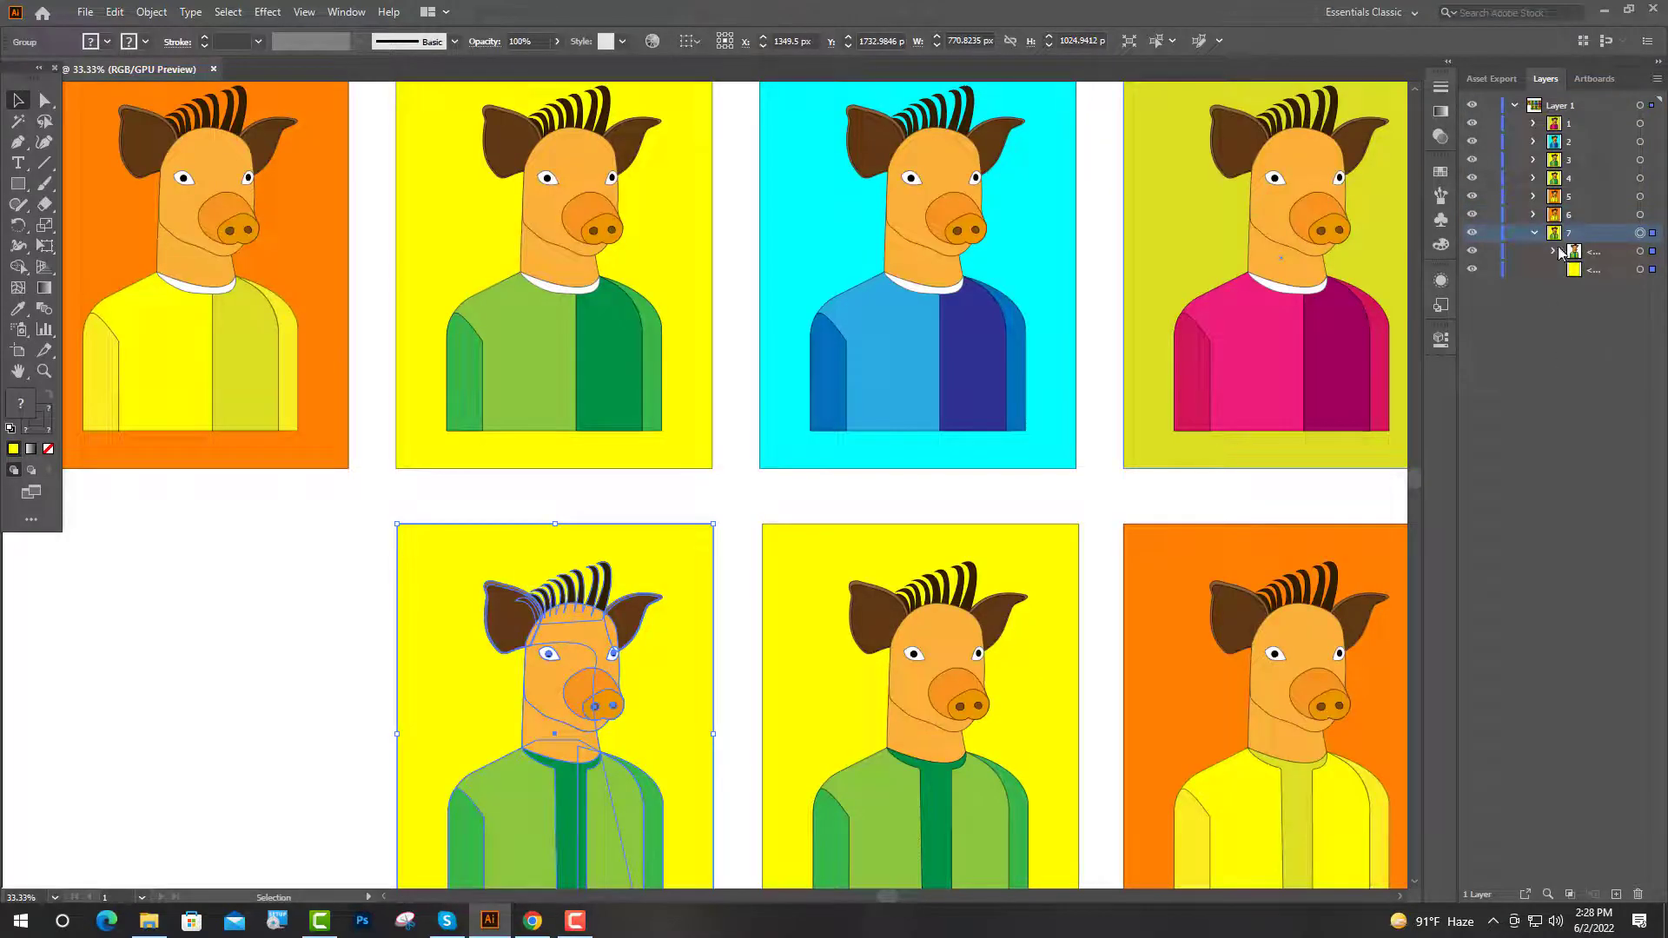
click(1554, 251)
click(1640, 598)
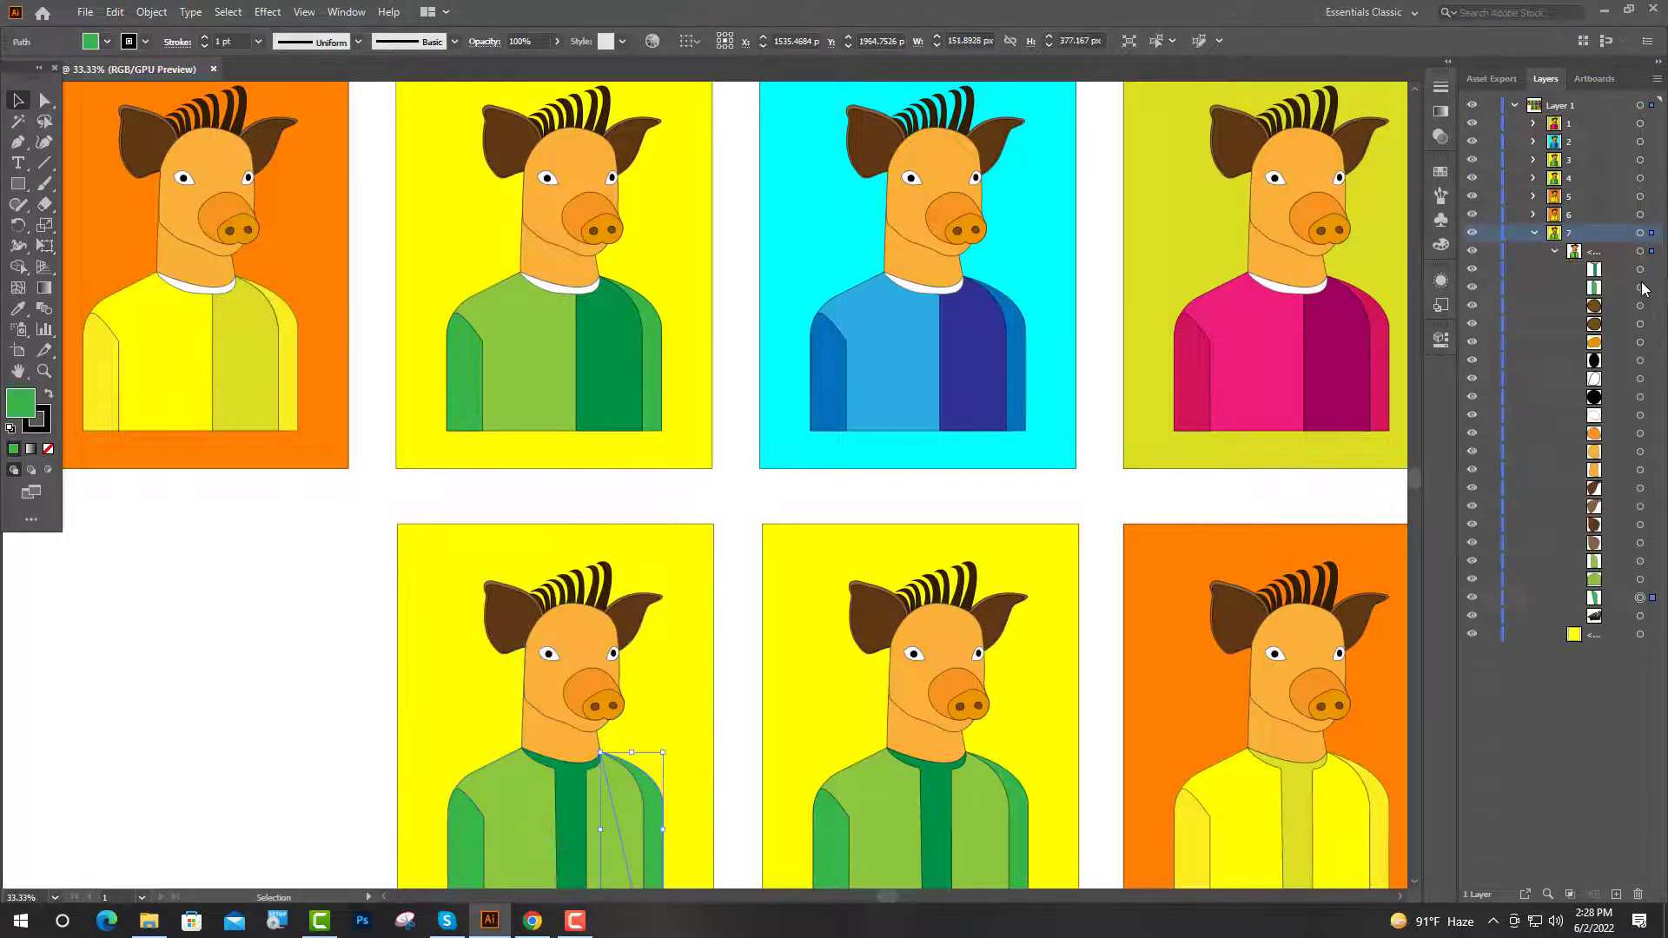
shift+click(1640, 288)
key(i)
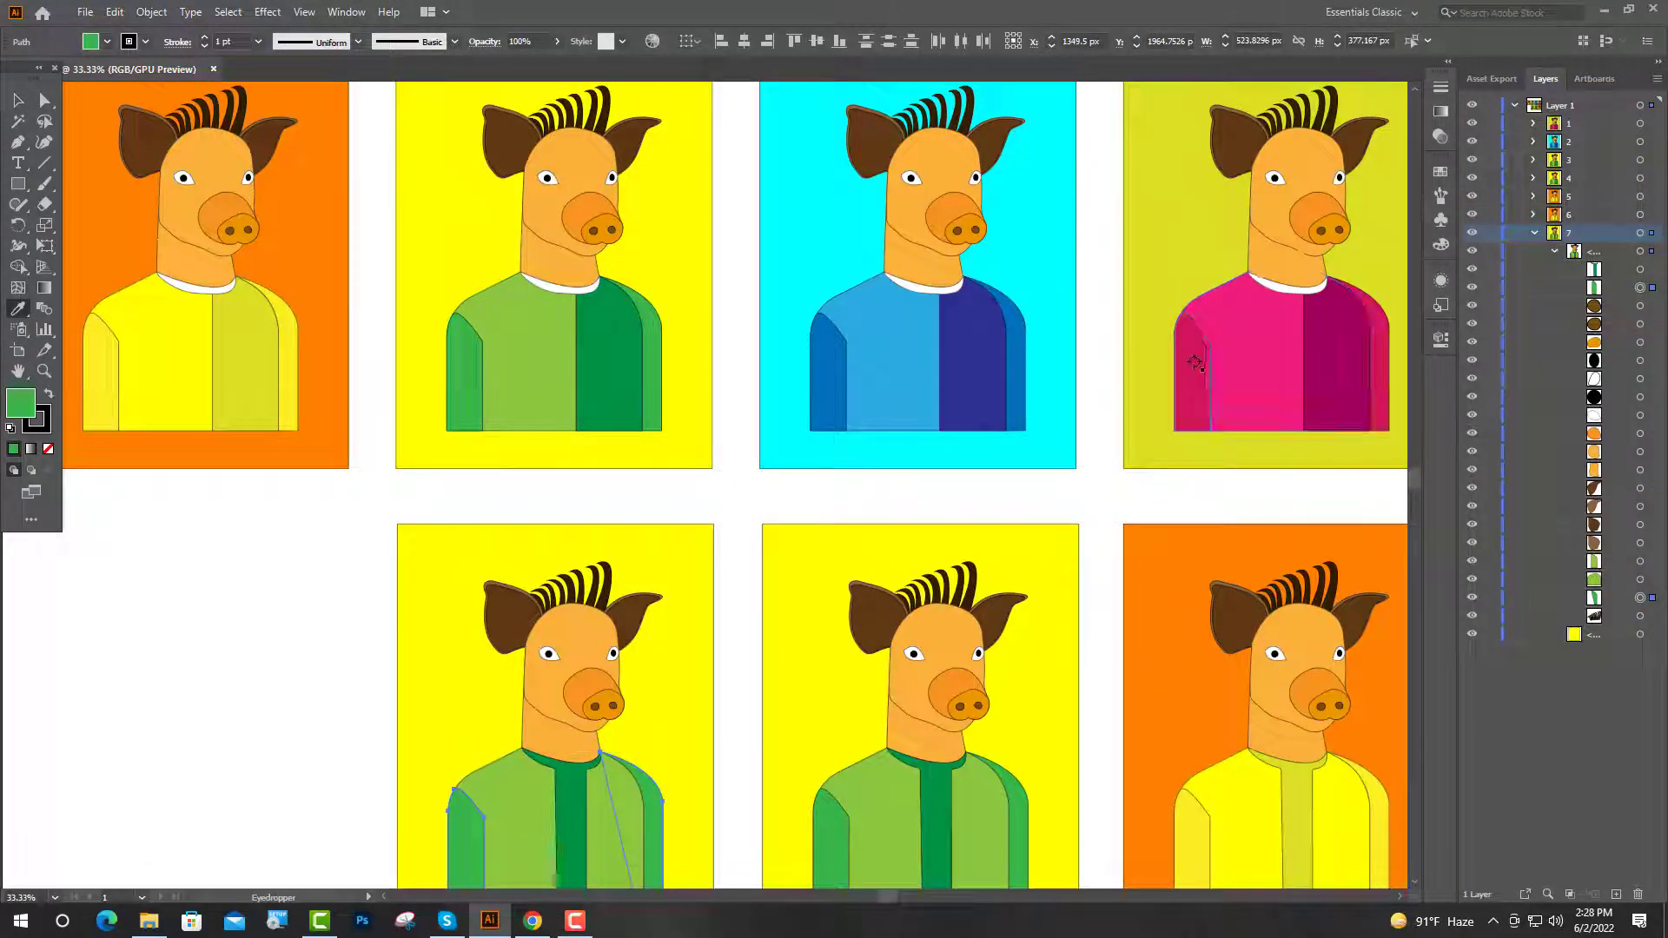
click(1195, 360)
key(v)
click(894, 495)
Recolour both shirt body panels of group 7 with the bright pink sampled from the pink-shirted card.
click(1640, 579)
shift+click(1640, 561)
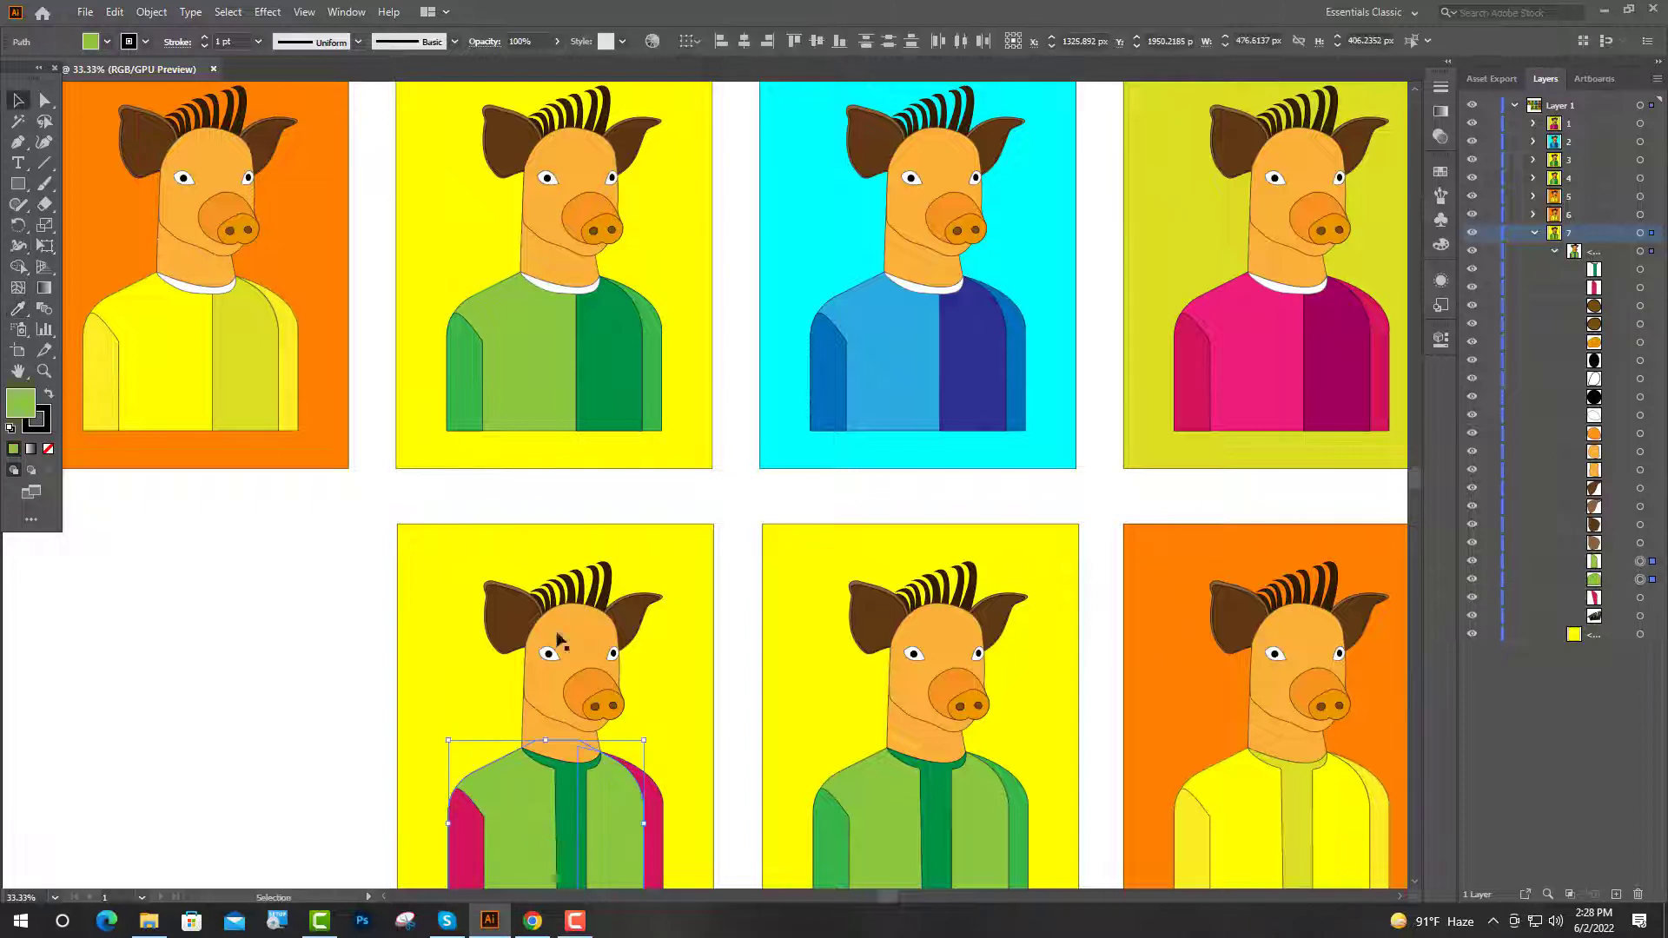
click(20, 311)
click(1258, 369)
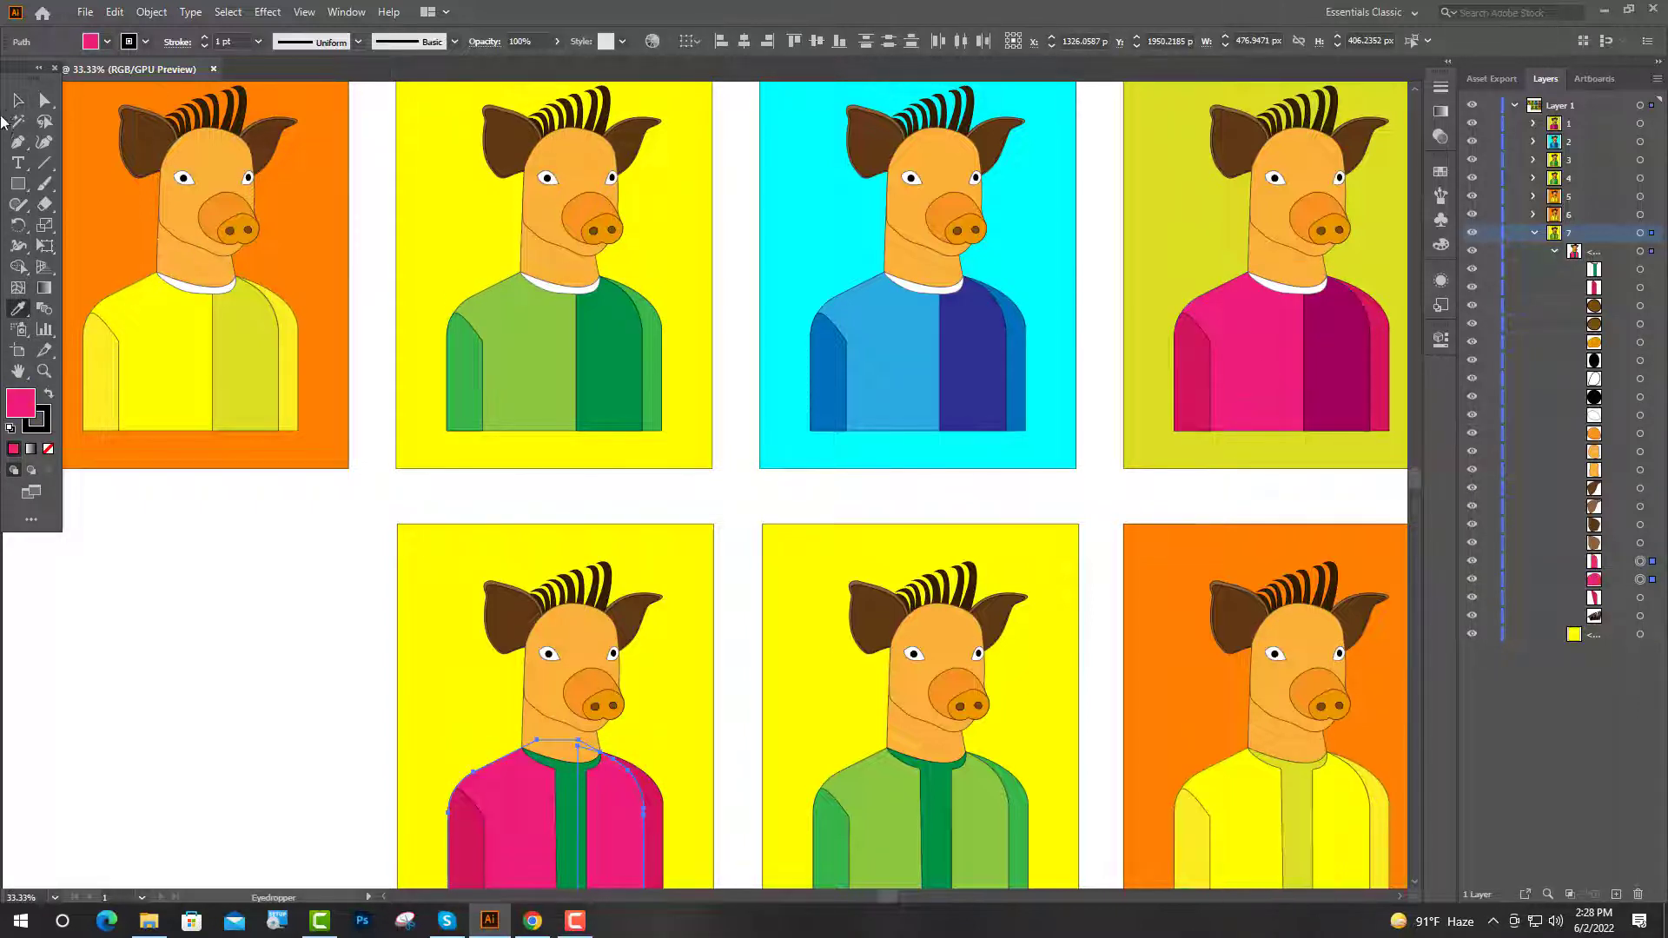
click(13, 105)
click(619, 817)
Recolour group 7's collar strip dark magenta and its background yellow-green, both sampled from the pink-shirted card in the upper row.
click(1640, 269)
click(18, 309)
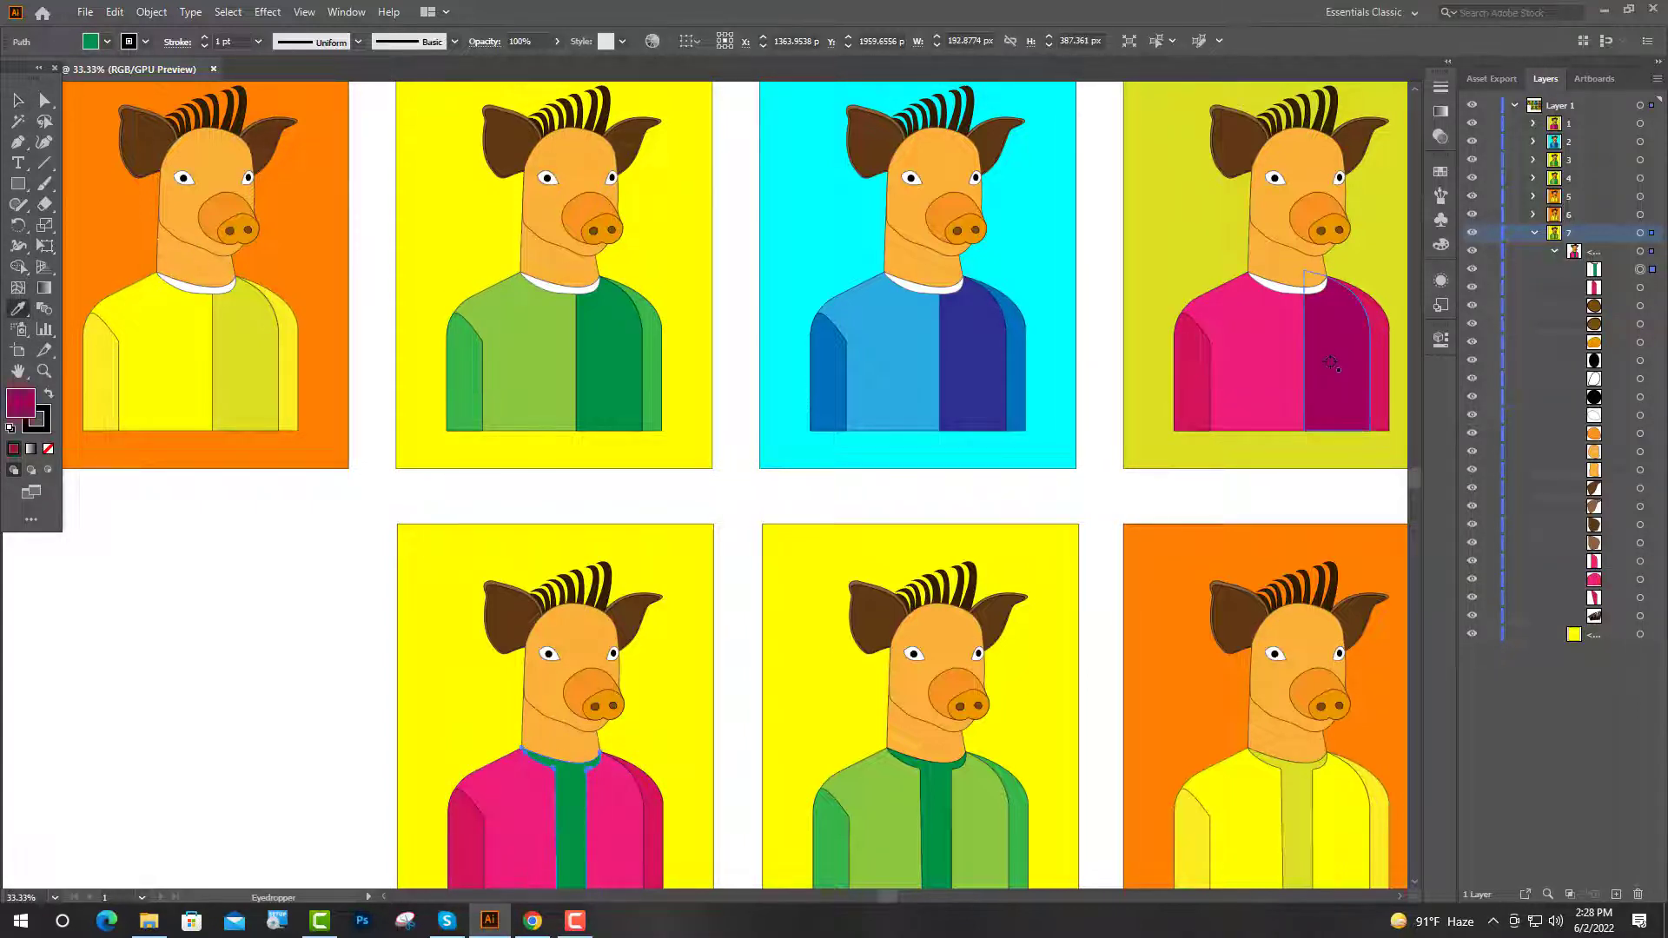
click(1332, 363)
click(1640, 635)
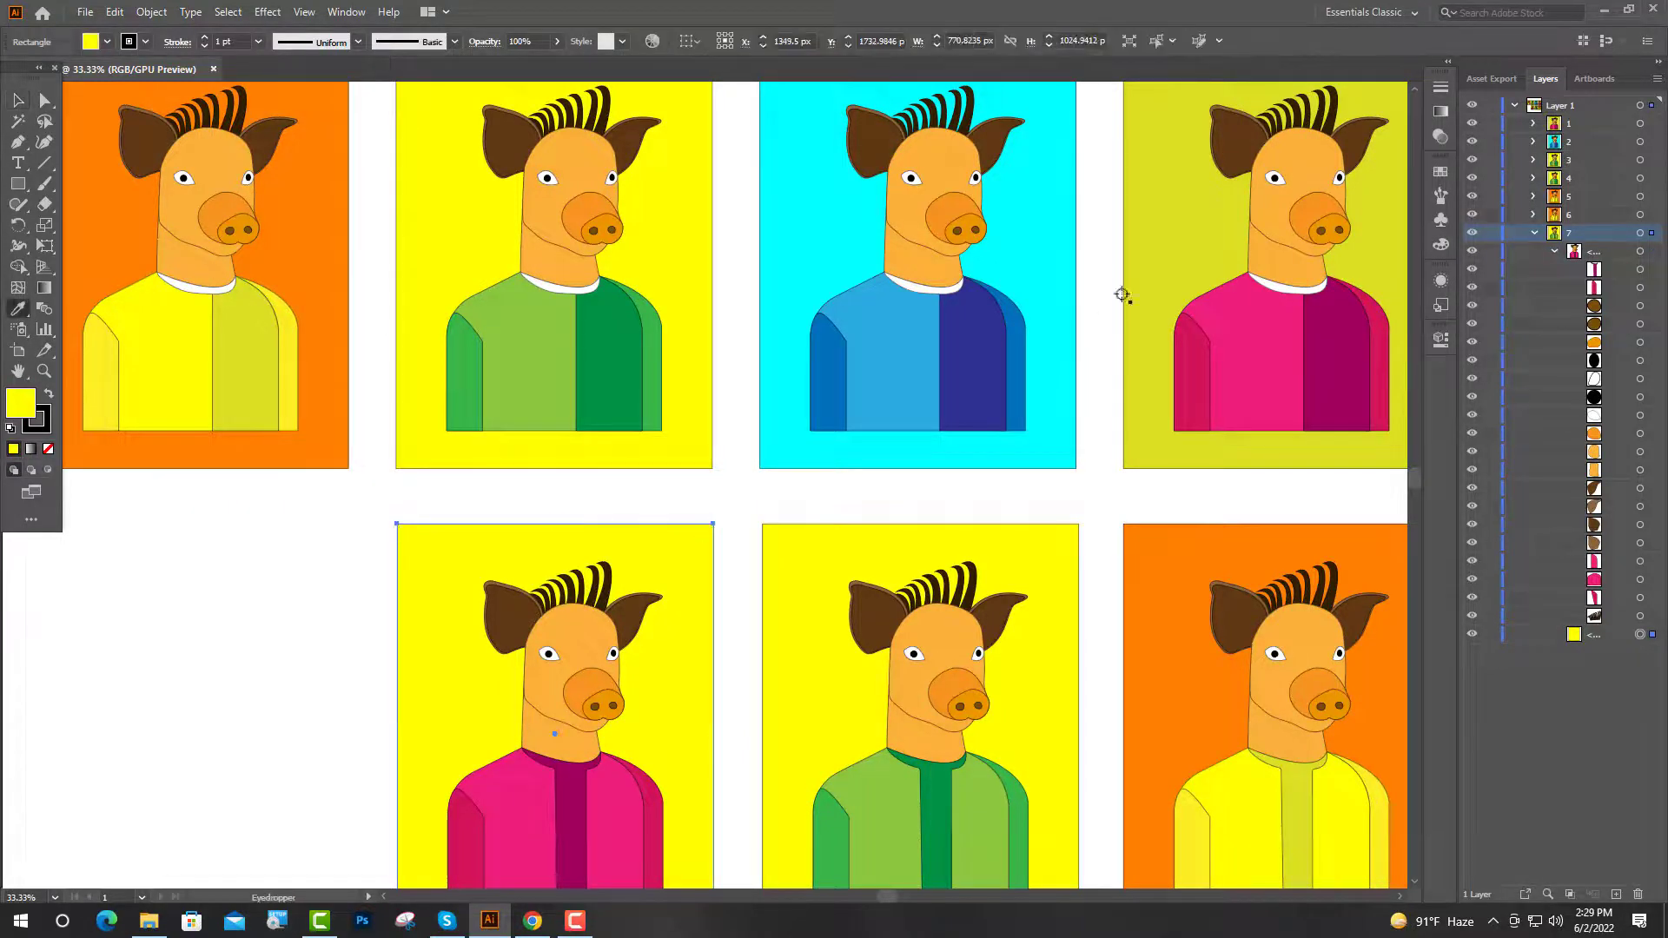
click(1180, 259)
click(18, 100)
scroll(468, 618, down, 2)
click(225, 660)
Duplicate group 7, the lower pink-shirted card, and move the copy left to X 459.5 px.
click(1534, 232)
click(1640, 233)
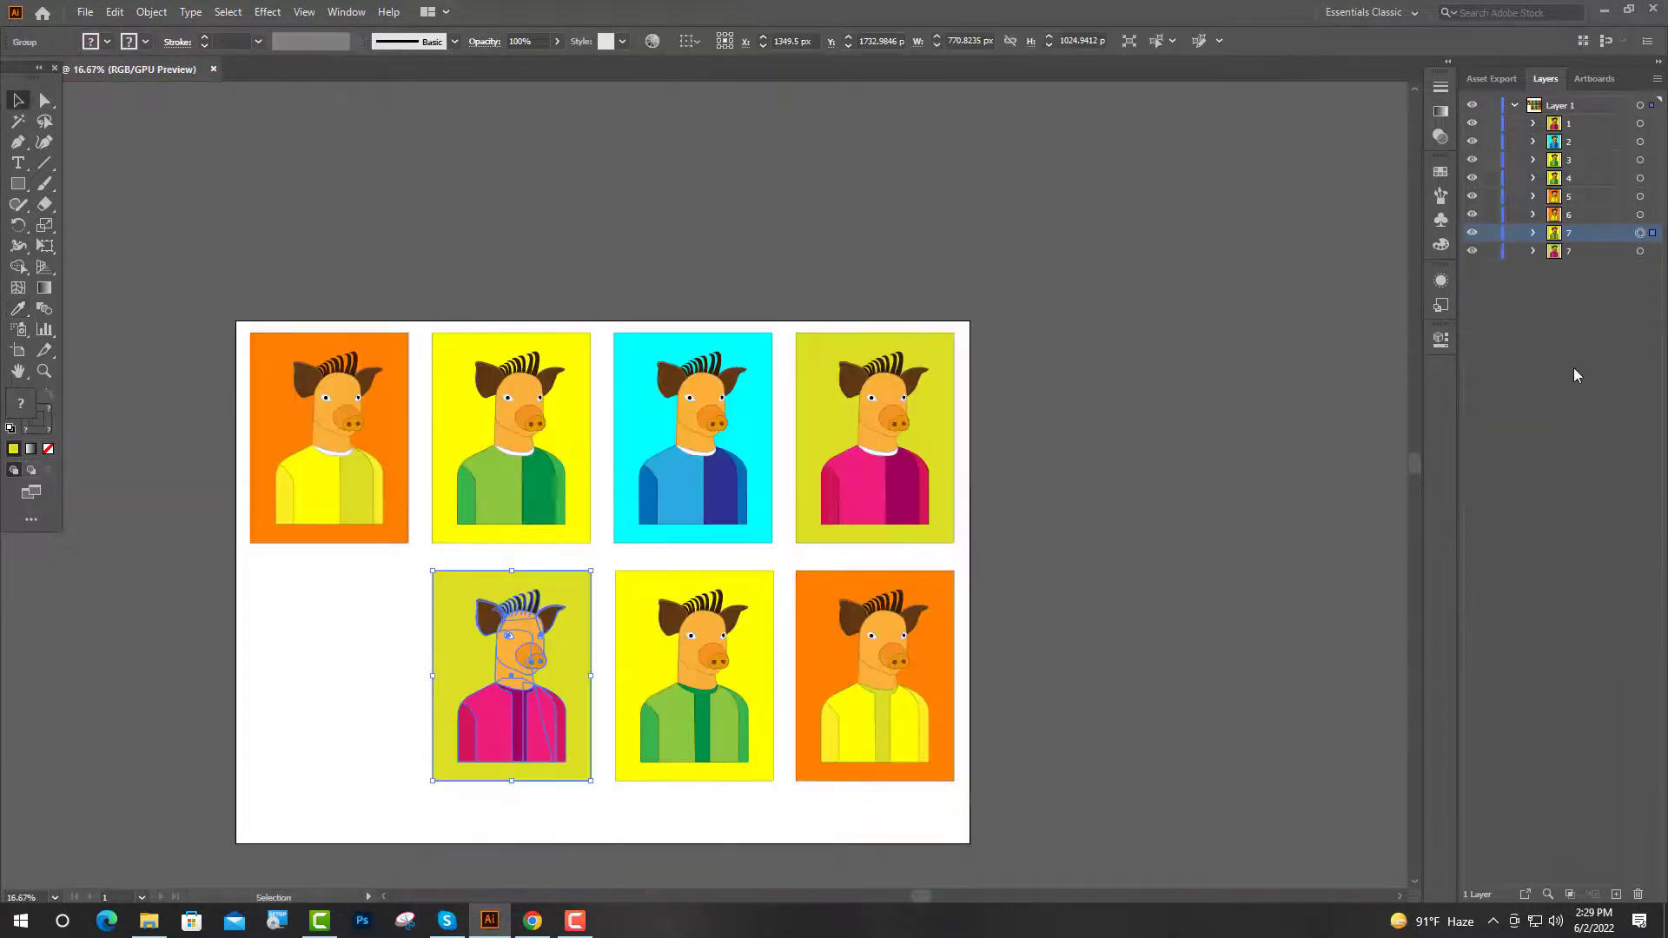
click(1641, 251)
key(shift+Left)
key(shift+Left)
key(shift+Left)
key(shift+Left)
key(shift+Left)
key(shift+Left)
key(shift+Left)
key(shift+Left)
key(shift+Left)
key(shift+Left)
key(shift+Left)
key(shift+Left)
key(shift+Left)
key(shift+Left)
key(shift+Left)
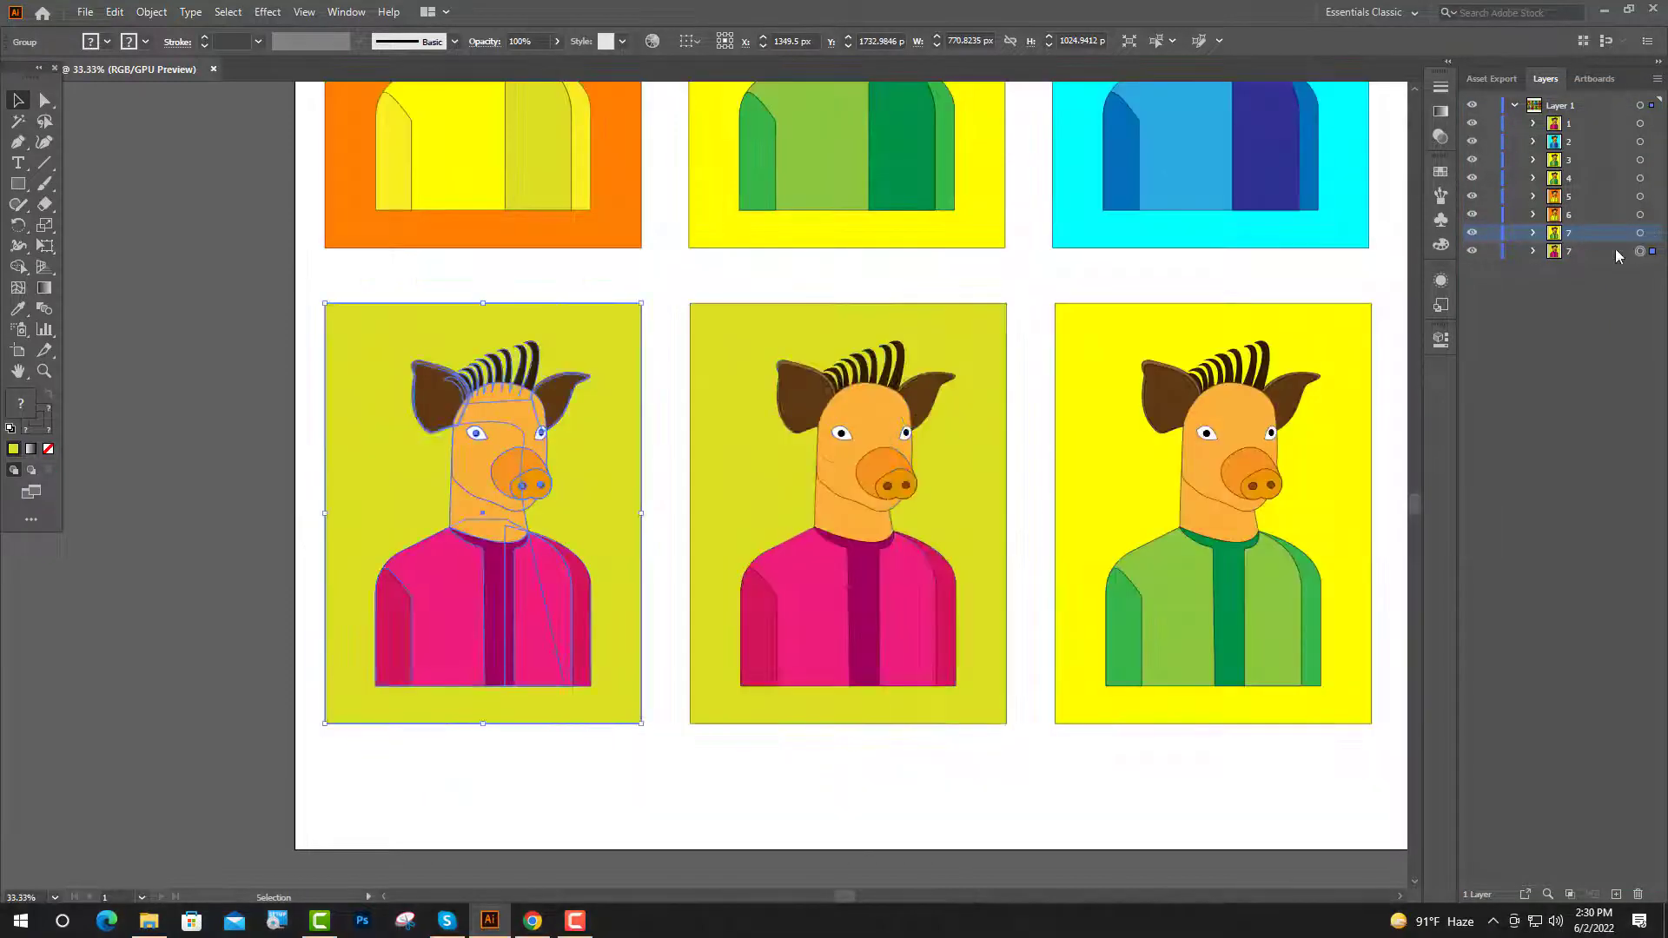
Recolour the new copy's collar strip dark blue and its sleeves medium blue, both sampled from the cyan card.
click(1533, 252)
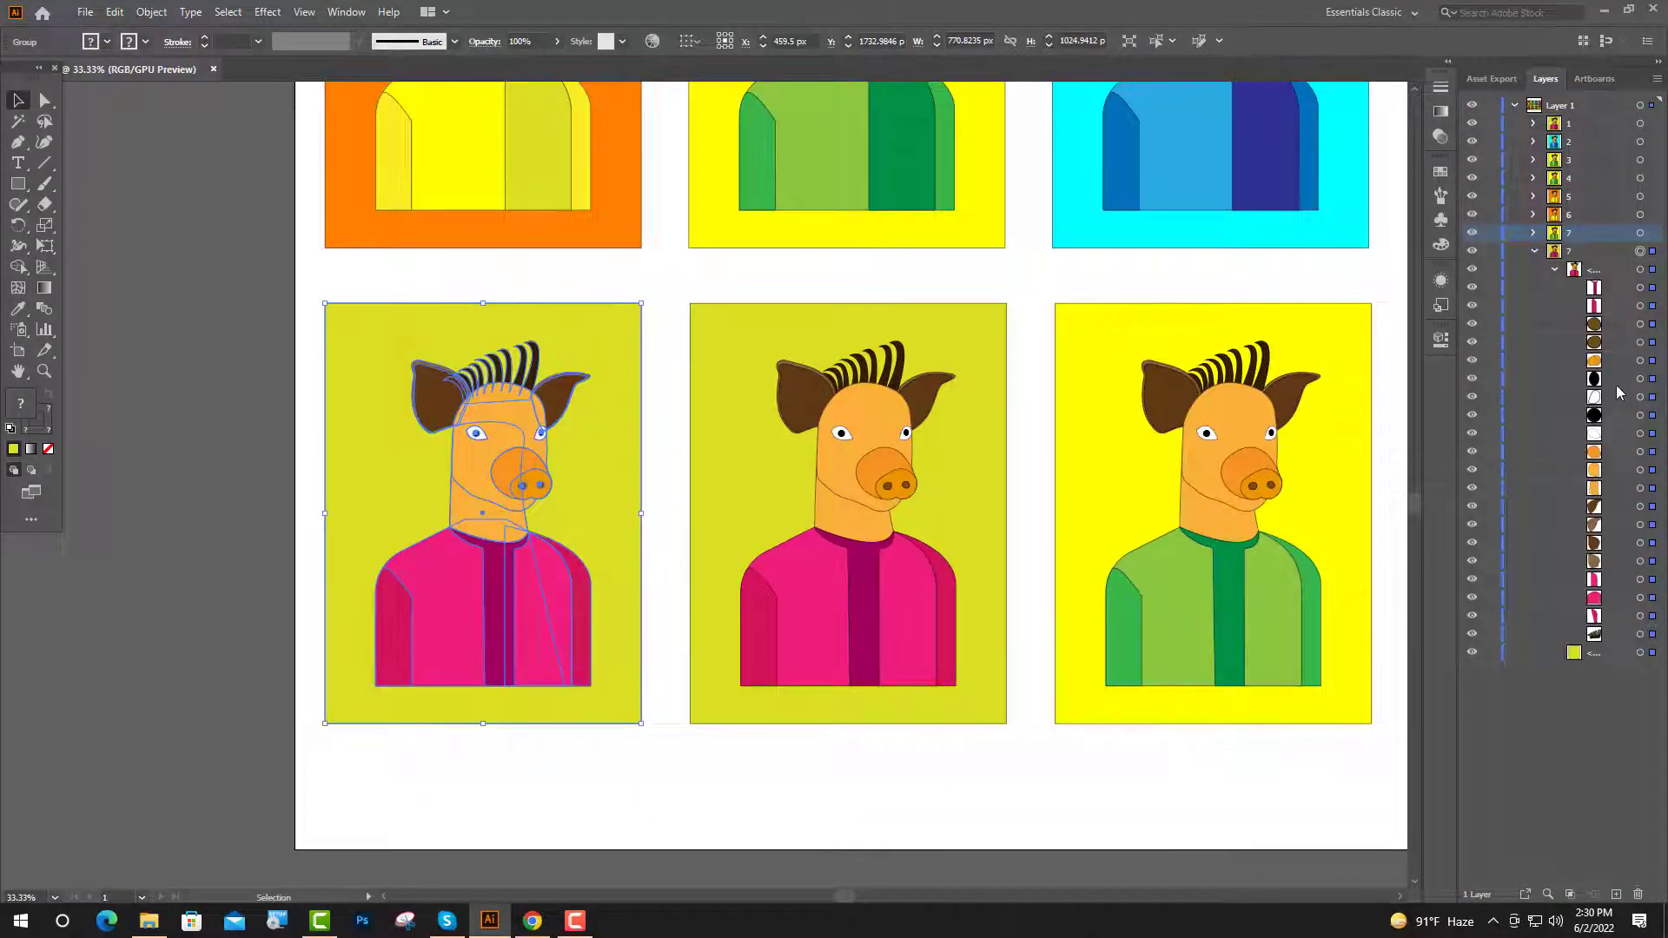
key(ctrl+minus)
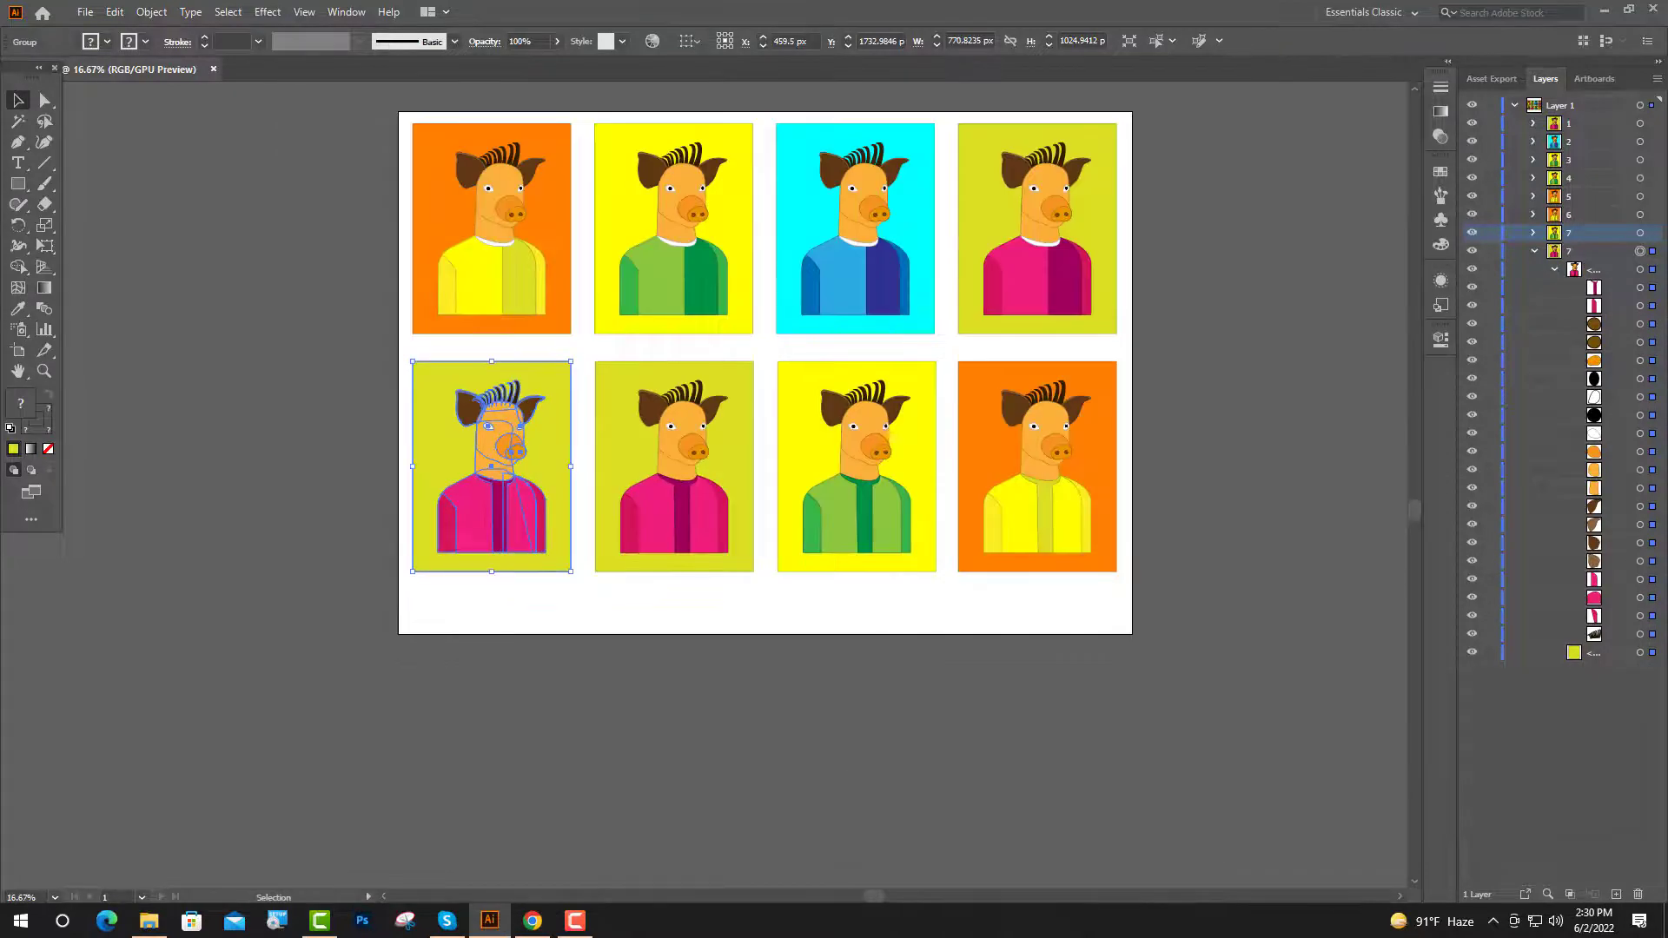
click(1640, 306)
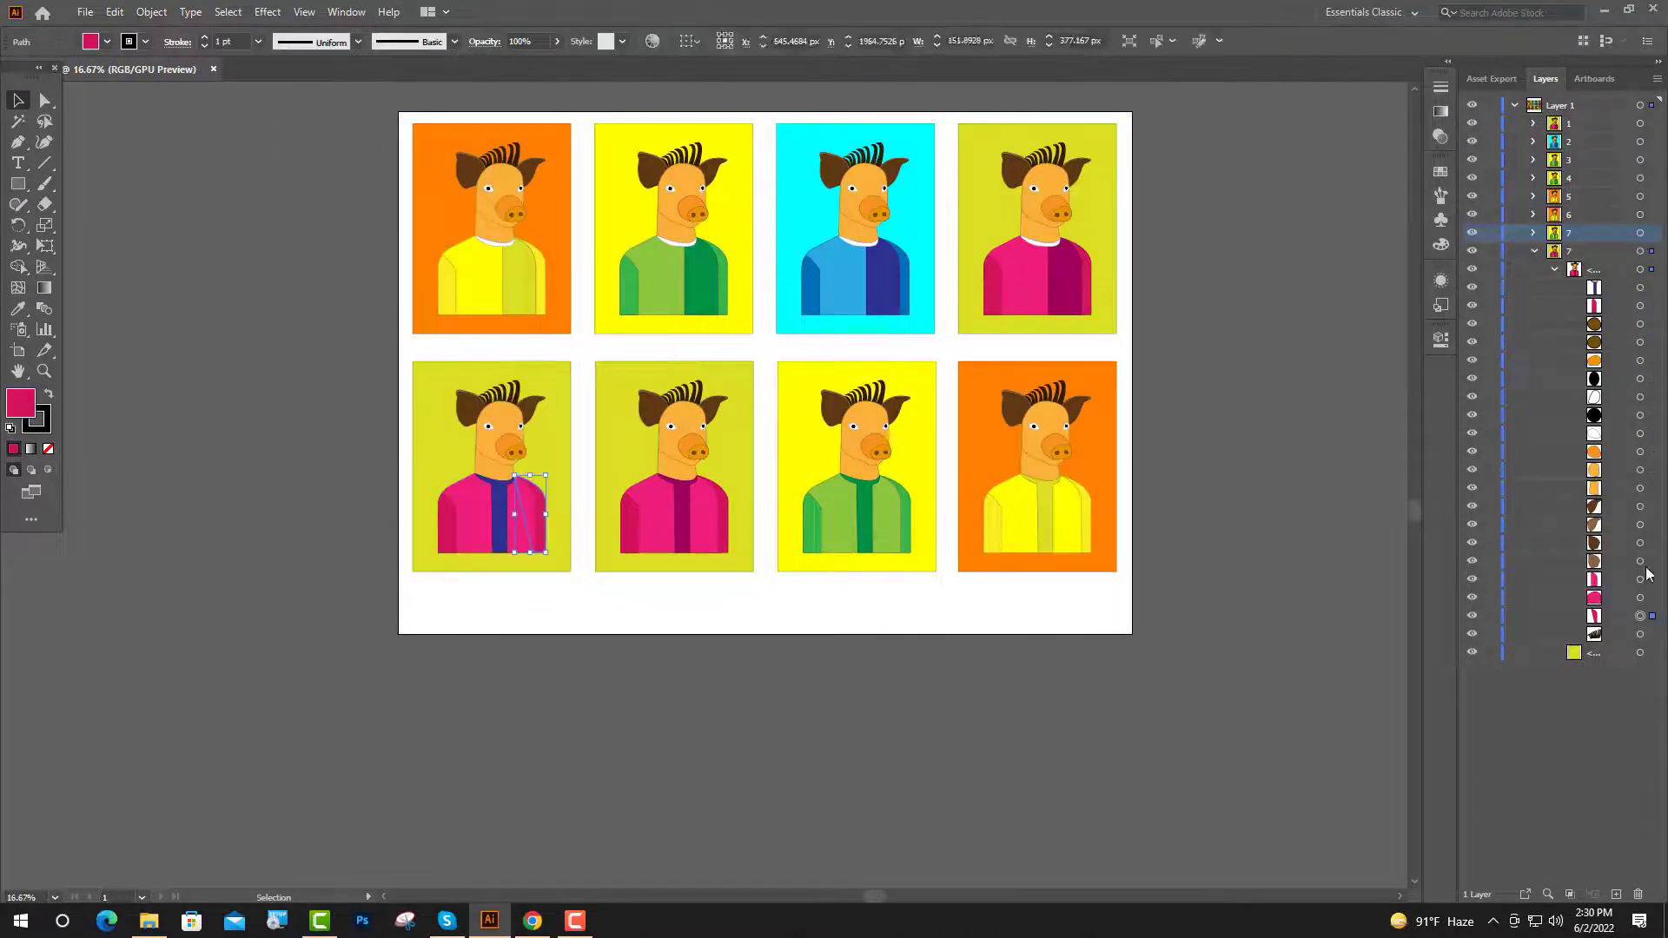
shift+click(1640, 616)
key(i)
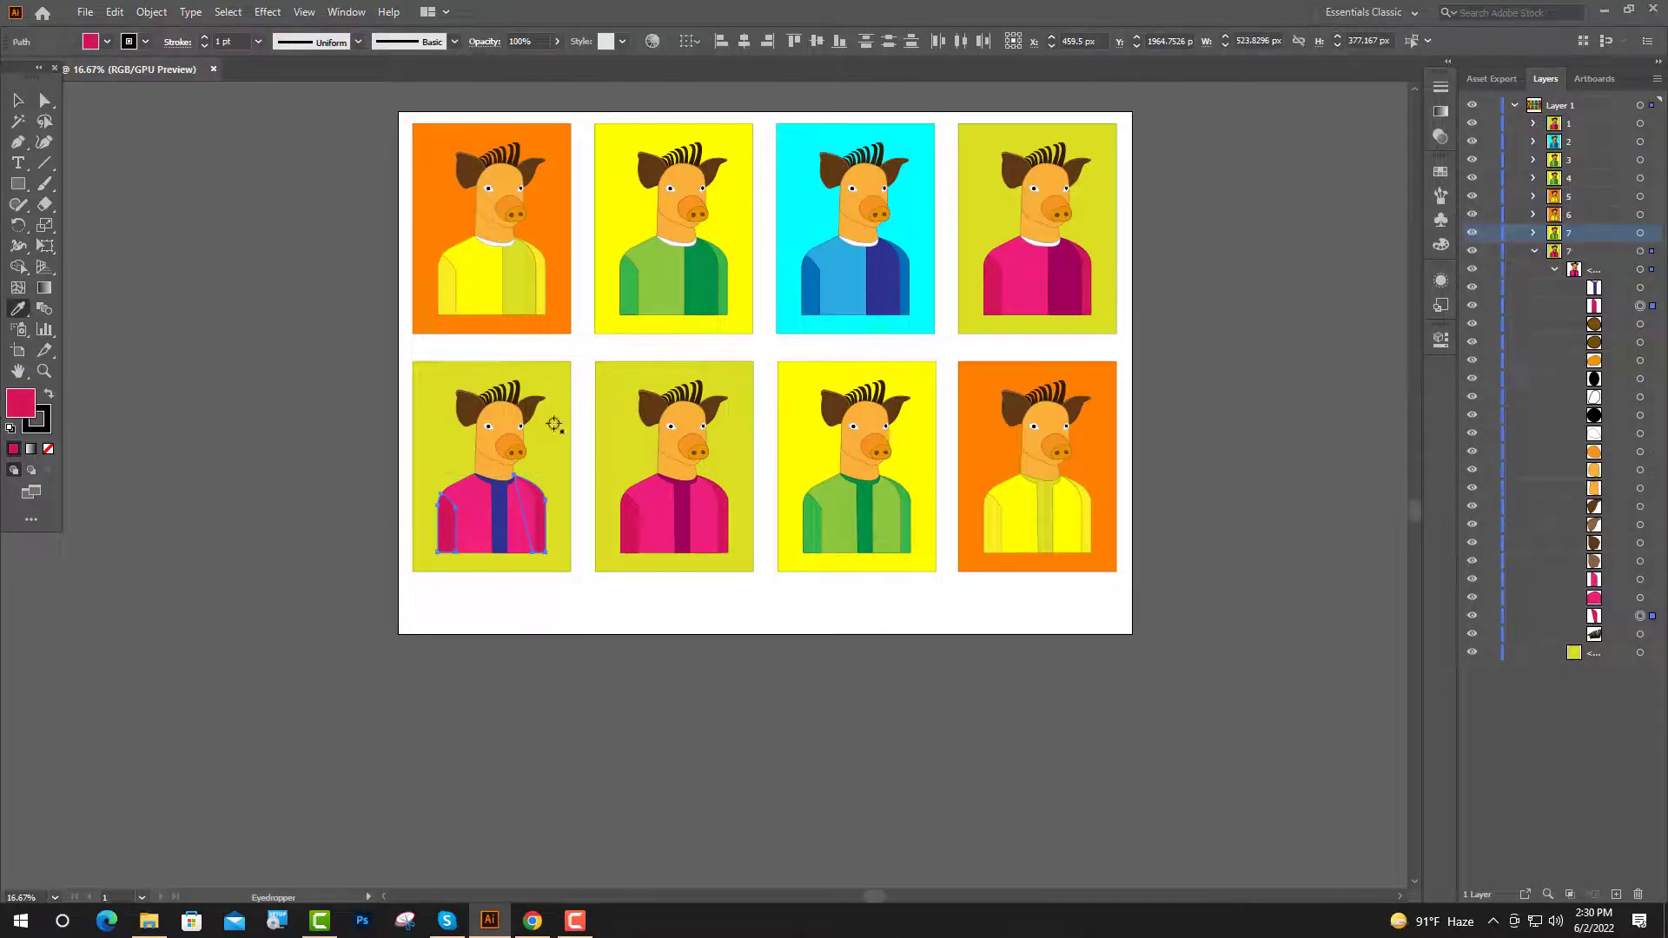
Recolour both shirt body panels of the new copy with the light blue sampled from the cyan card's shirt.
click(1640, 580)
shift+click(1640, 598)
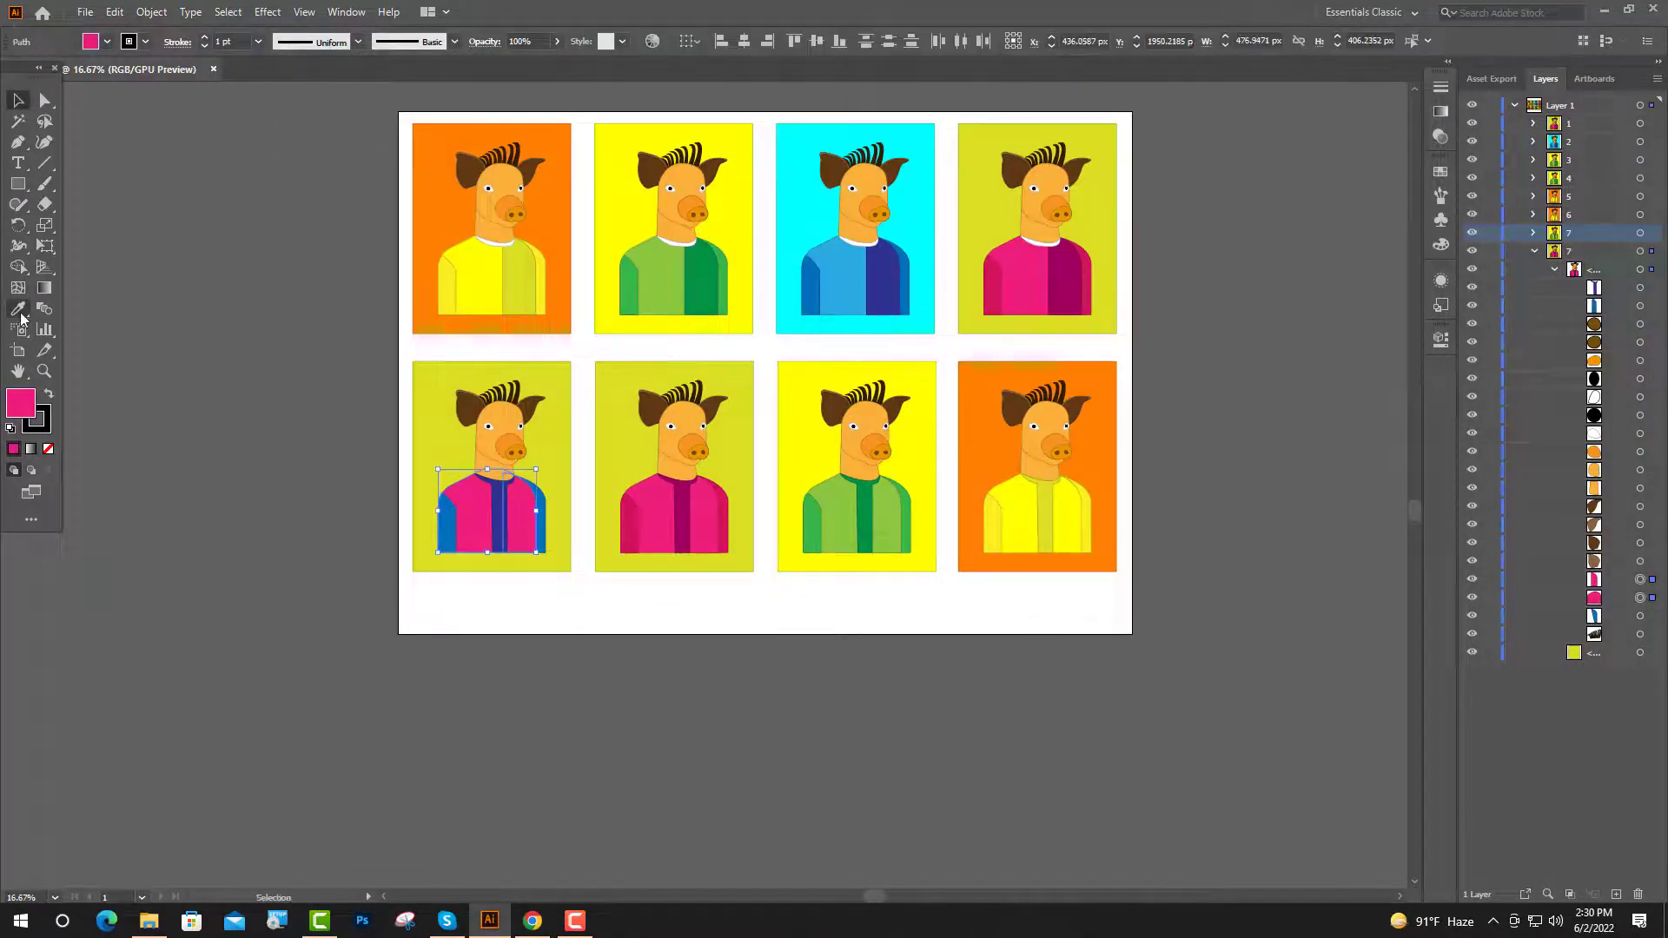
click(19, 309)
click(847, 285)
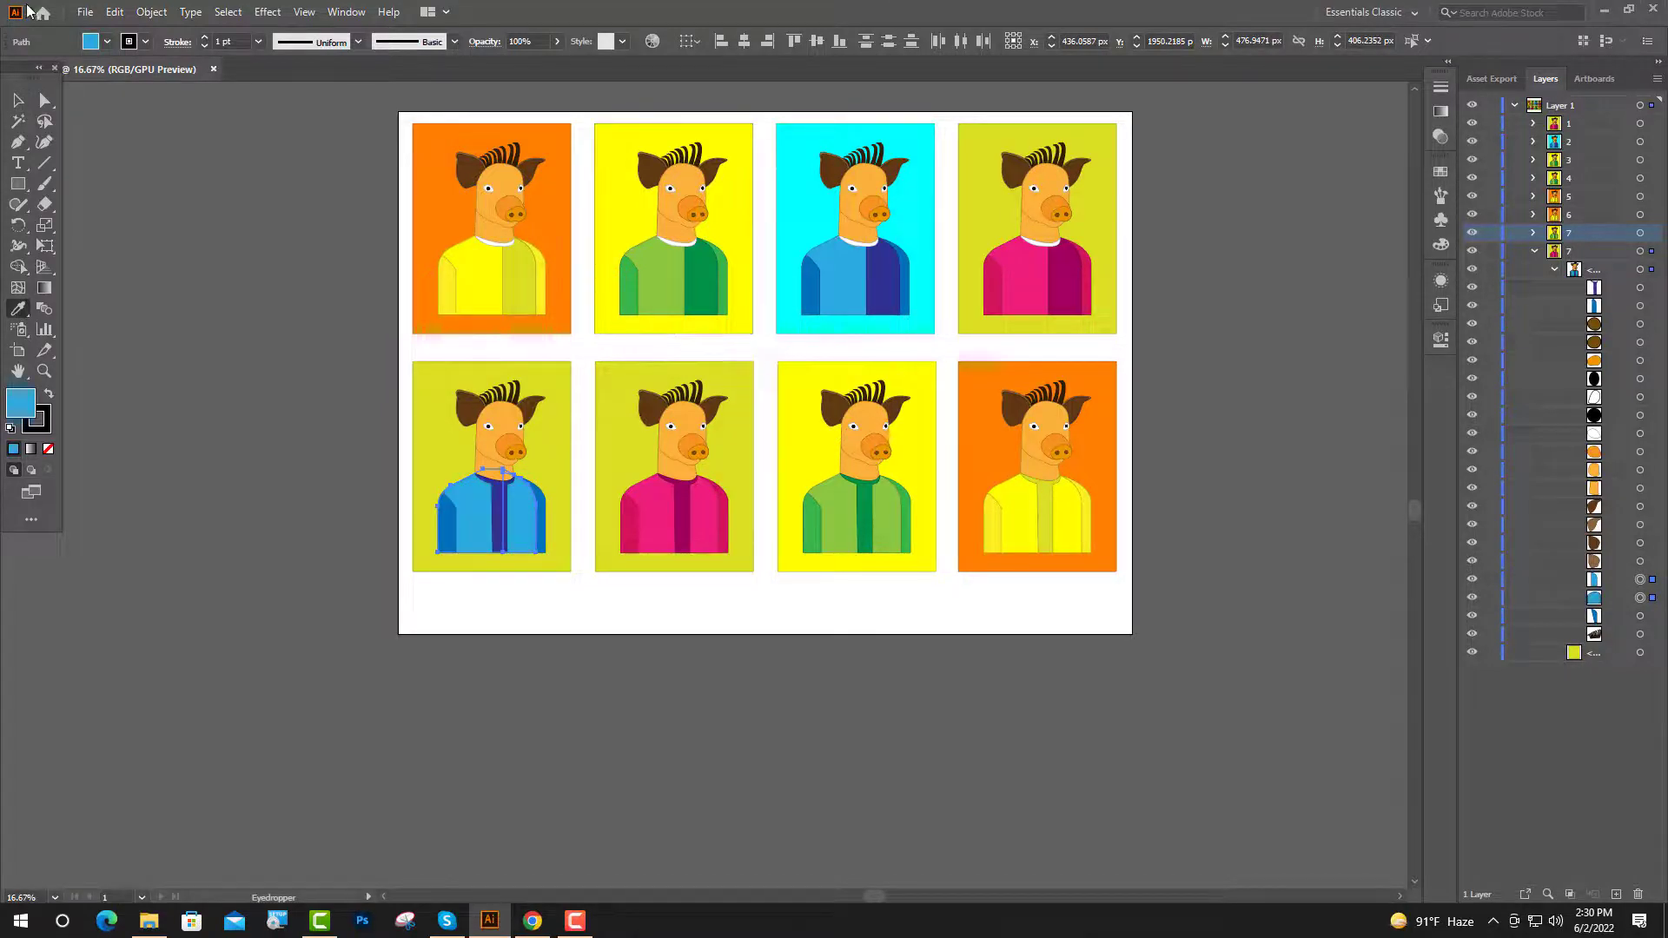
click(19, 97)
Recolour the new copy's background rectangle with the cyan sampled from the blue-shirted card above.
click(433, 417)
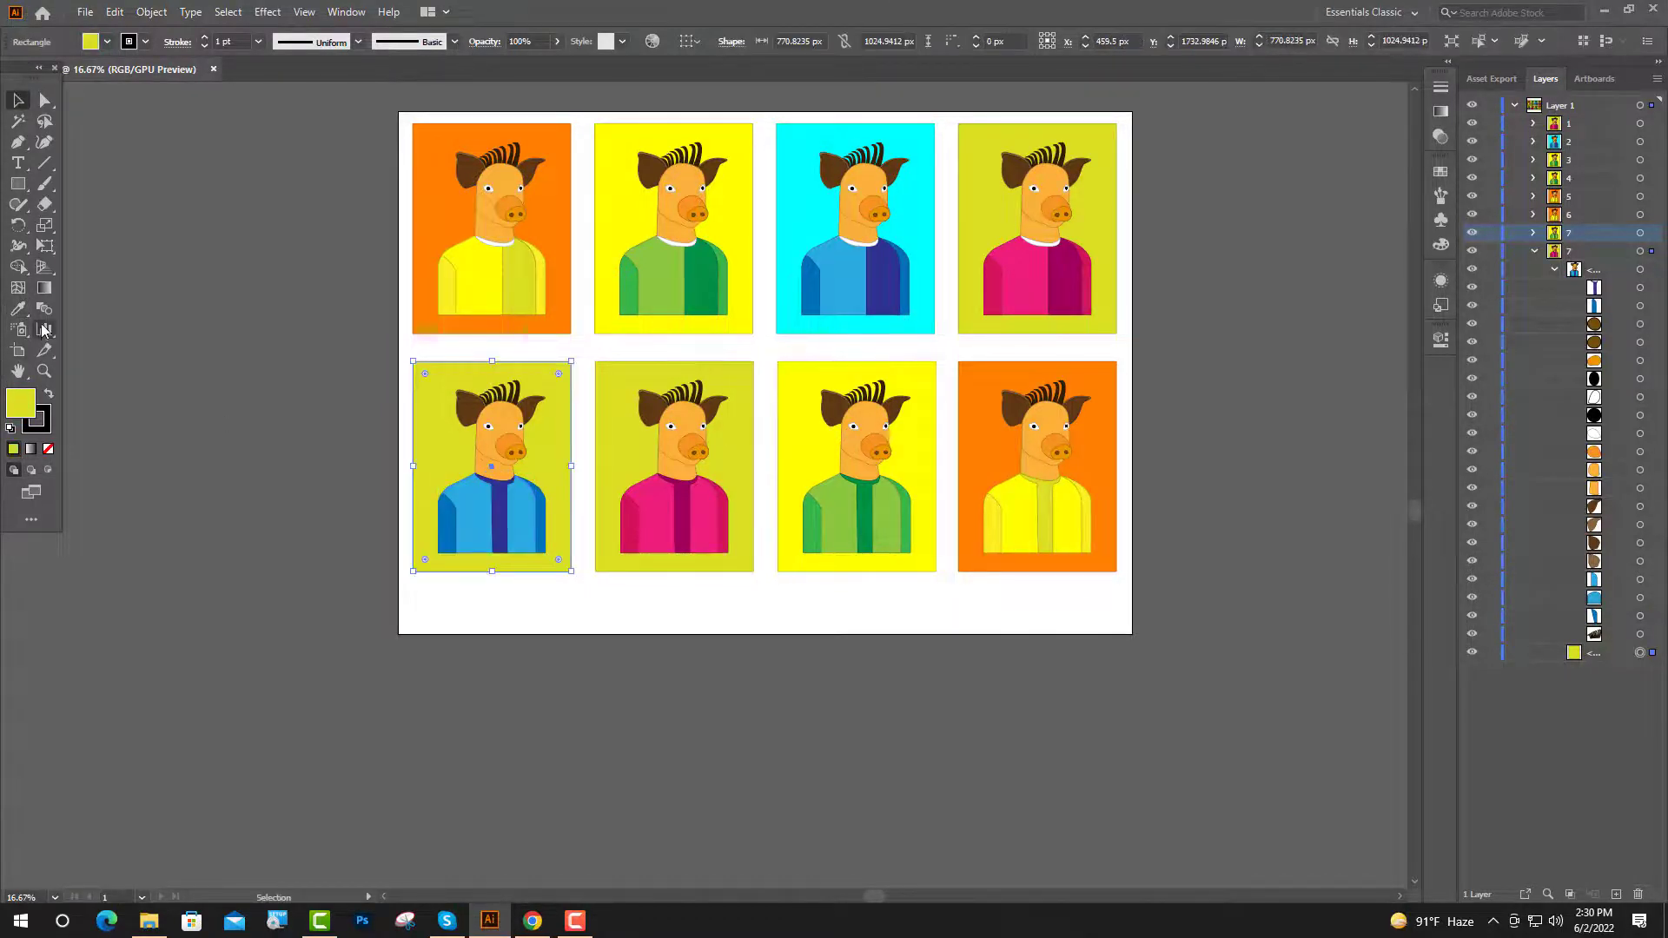
click(19, 311)
click(780, 243)
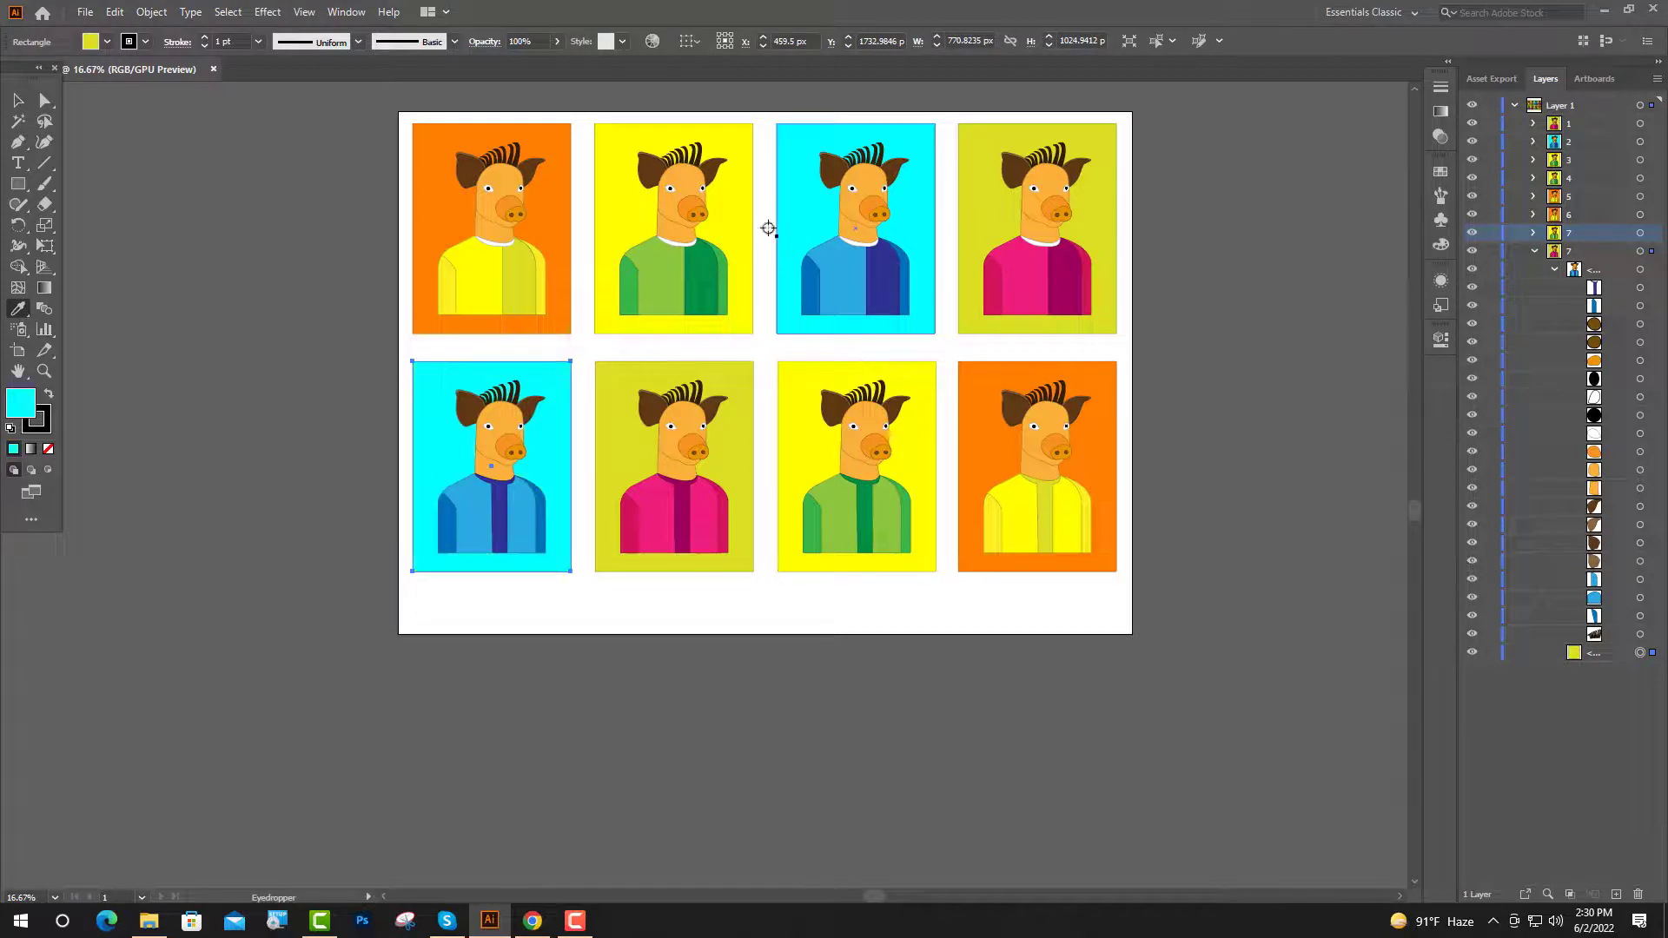
click(19, 101)
click(476, 584)
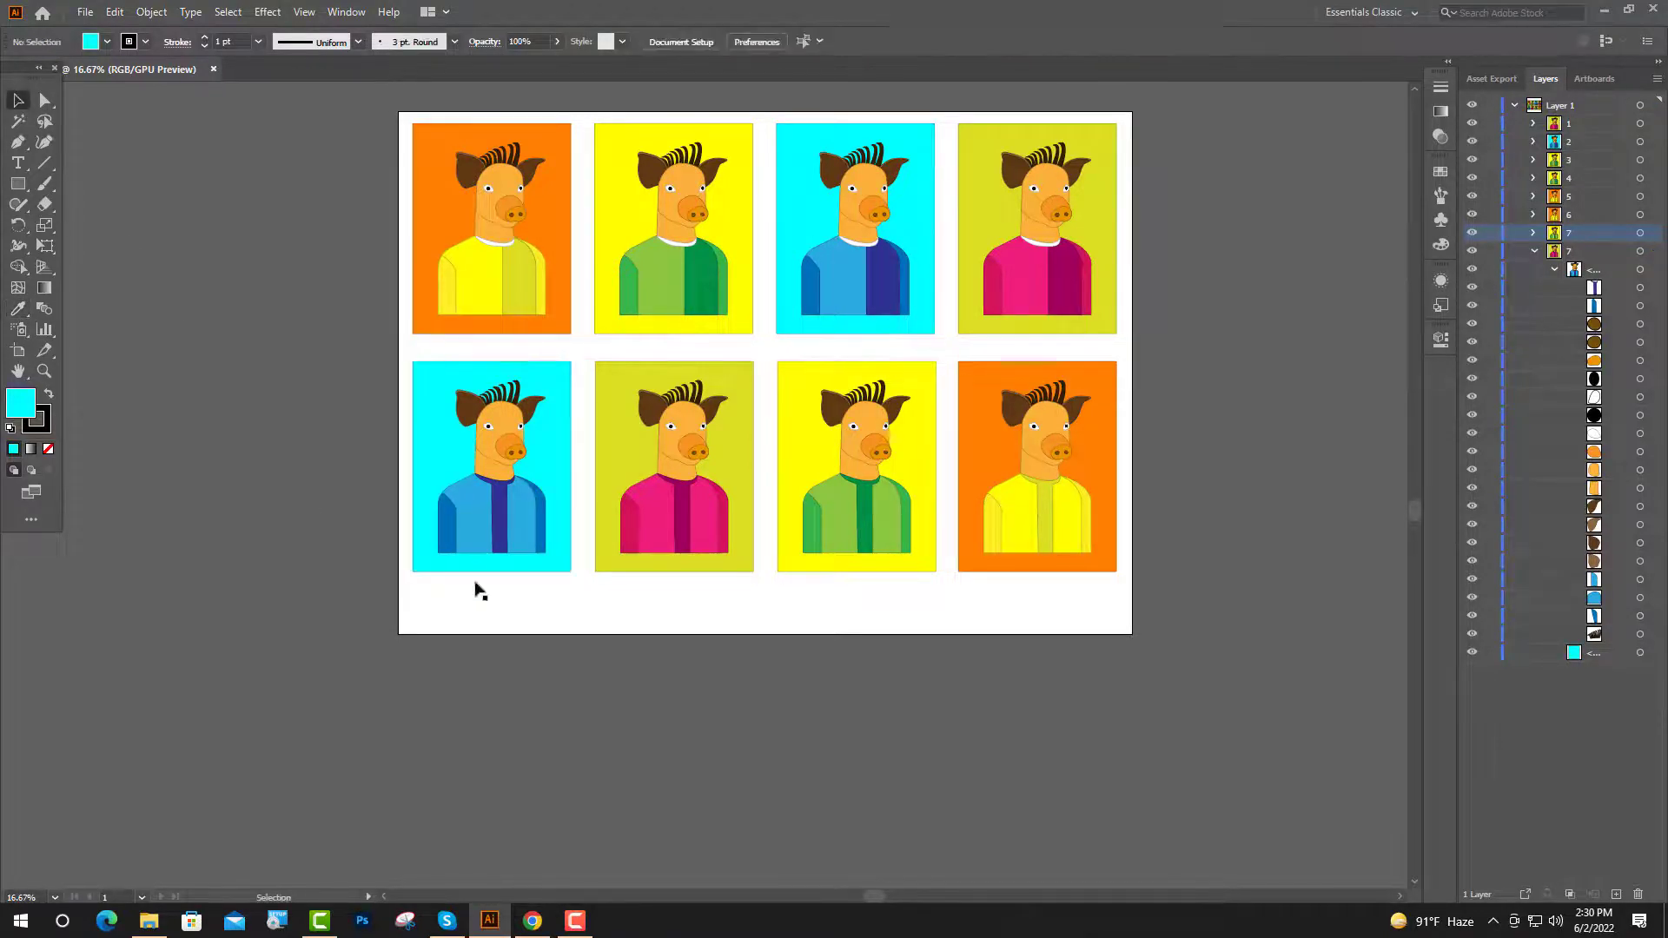
Rename the group of the lower cyan card as 8.
click(1534, 252)
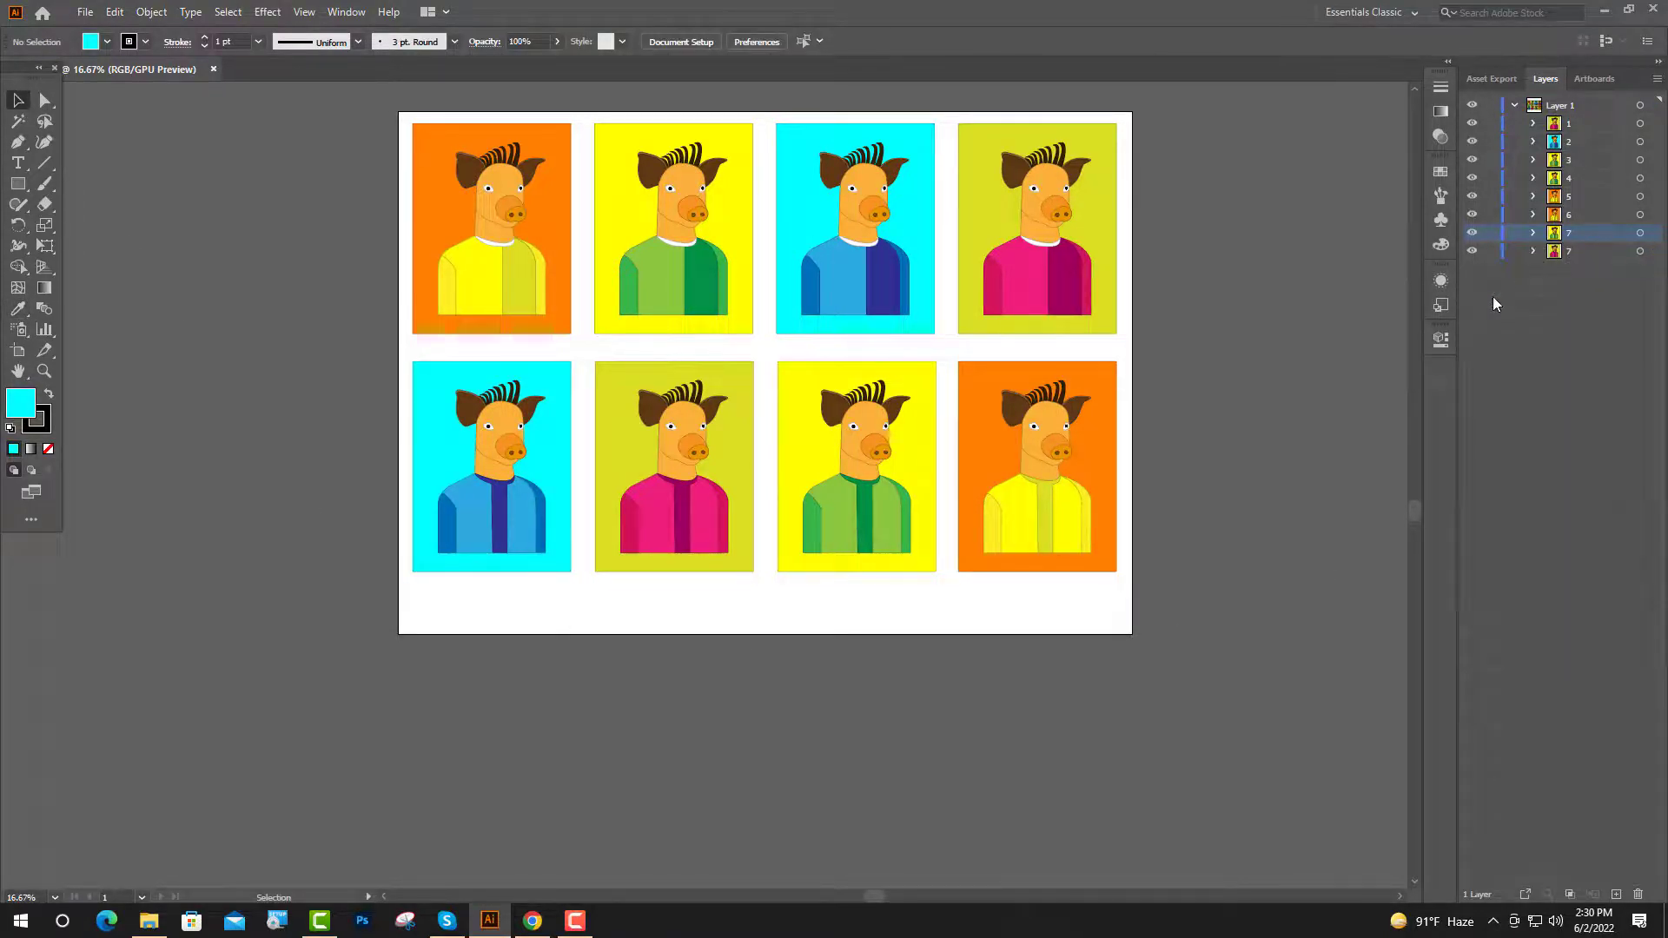
double_click(1576, 249)
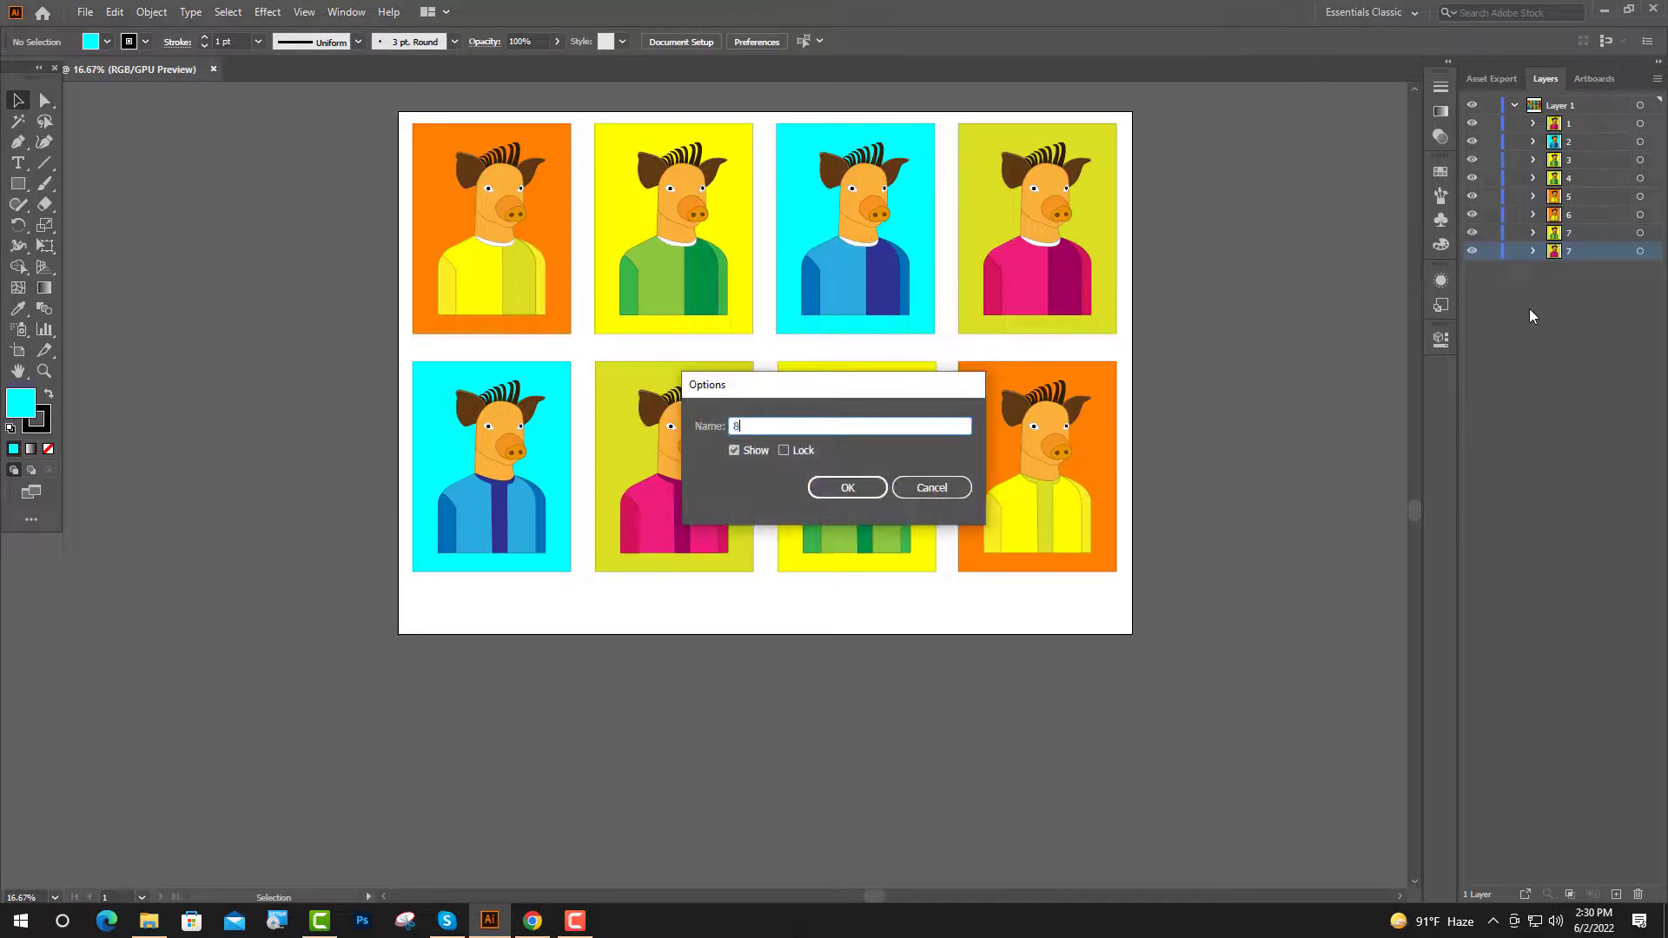
key(Return)
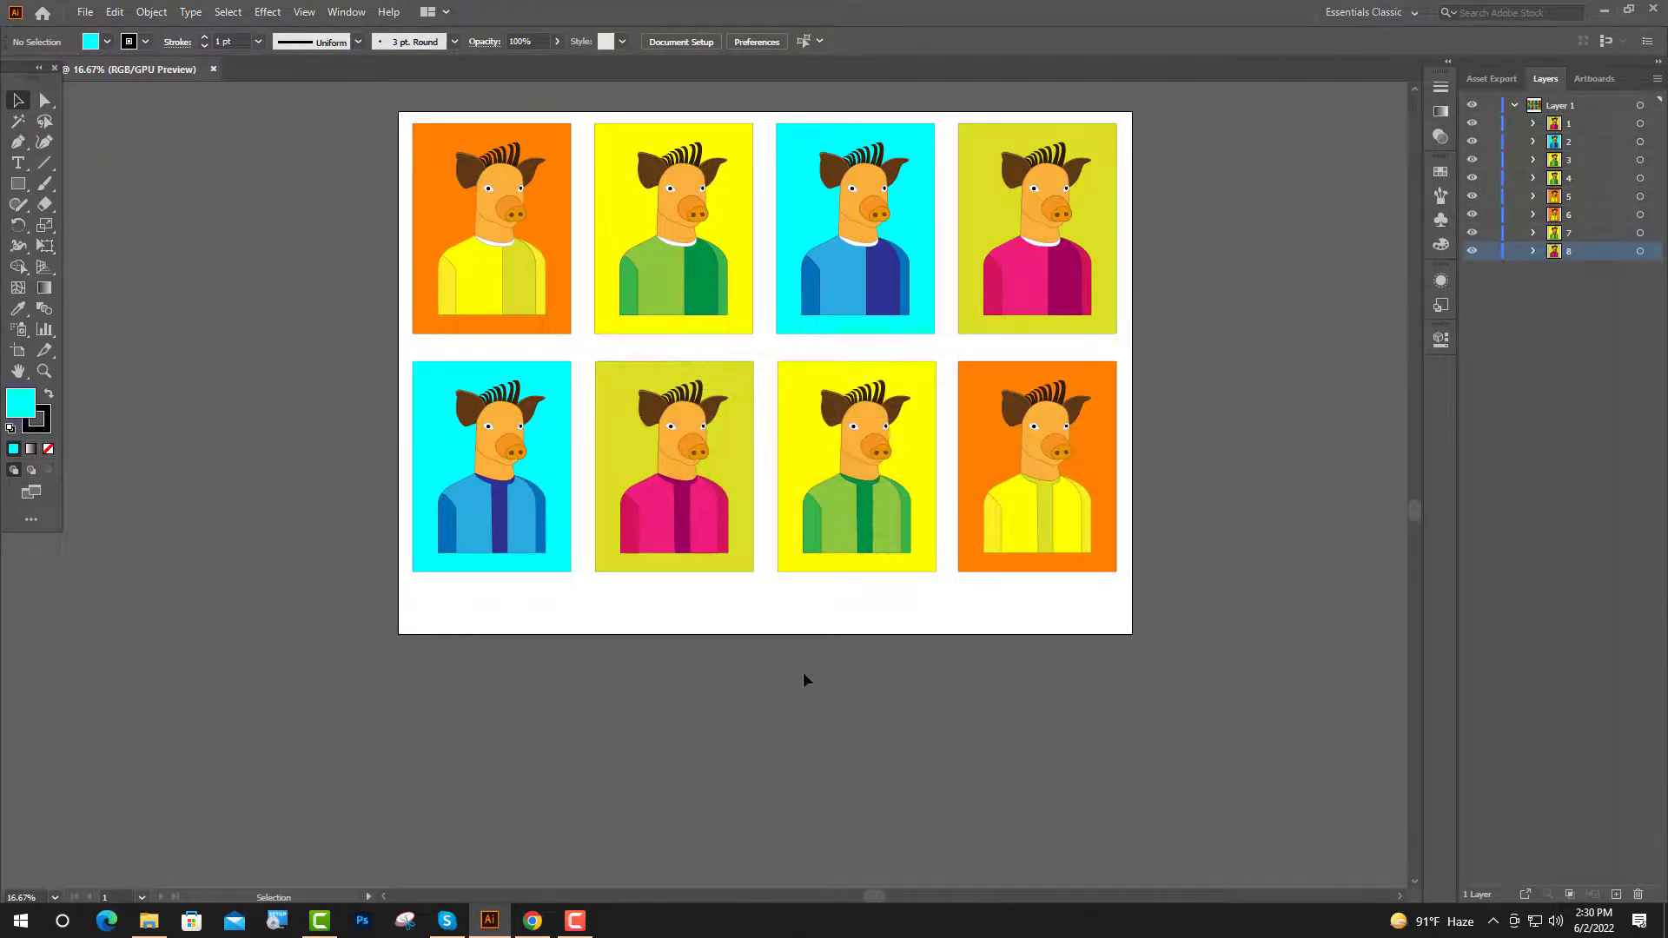
Group all eight pig cards together and centre the group vertically on the artboard.
key(ctrl+minus)
key(ctrl+a)
key(ctrl+g)
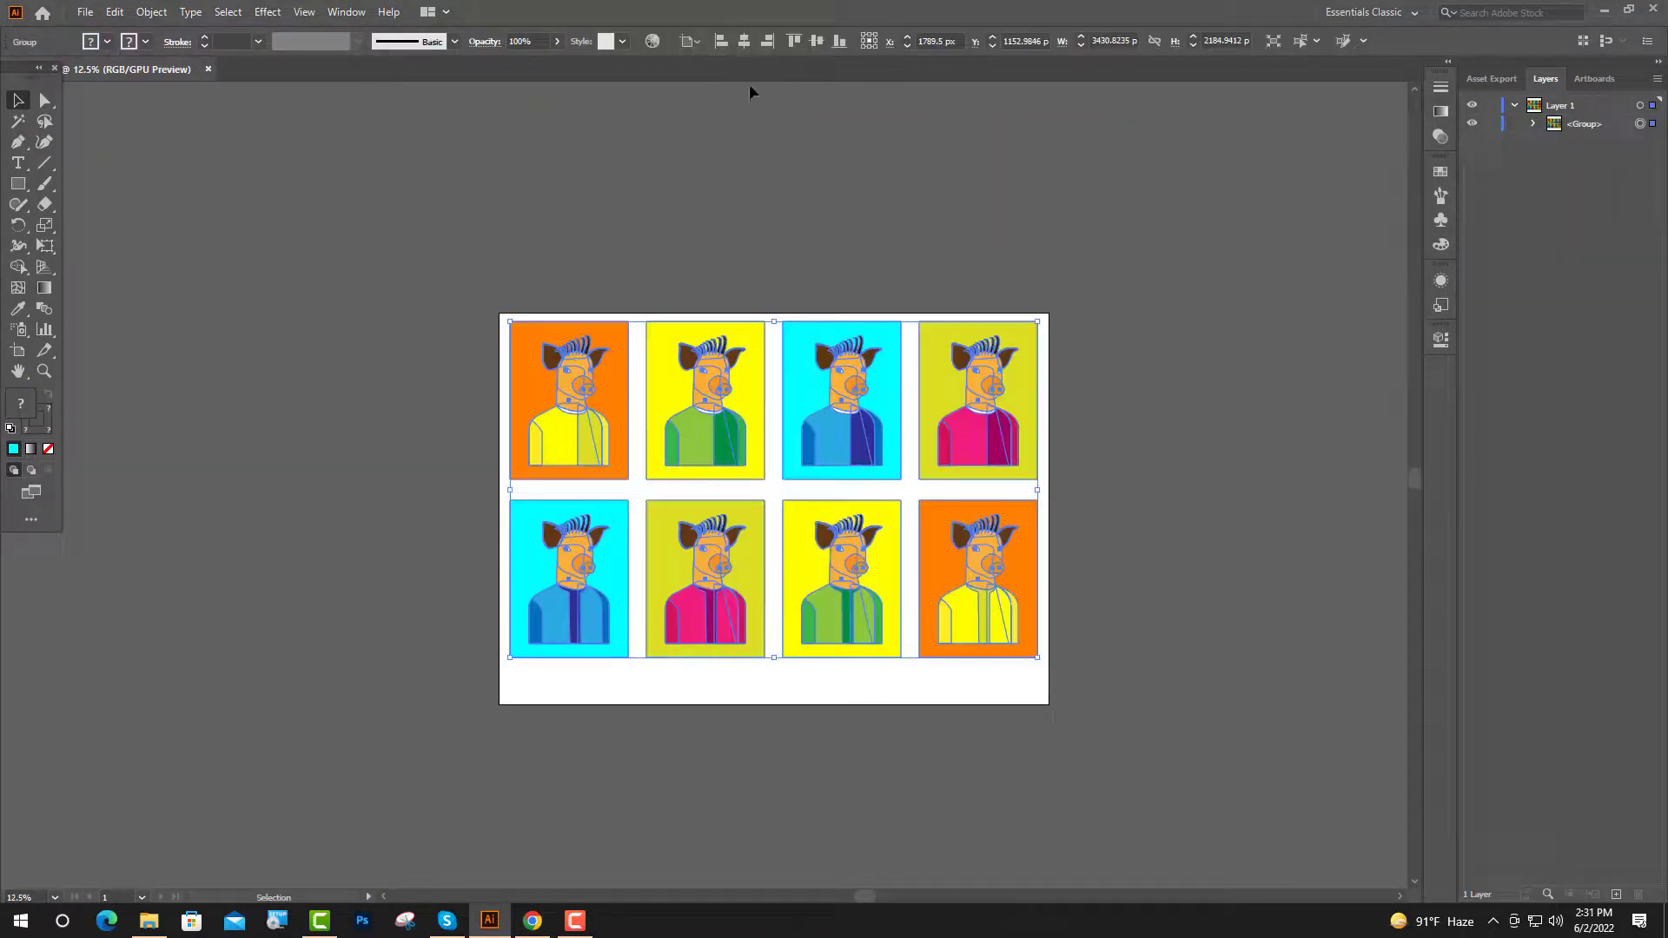
click(817, 40)
click(1145, 331)
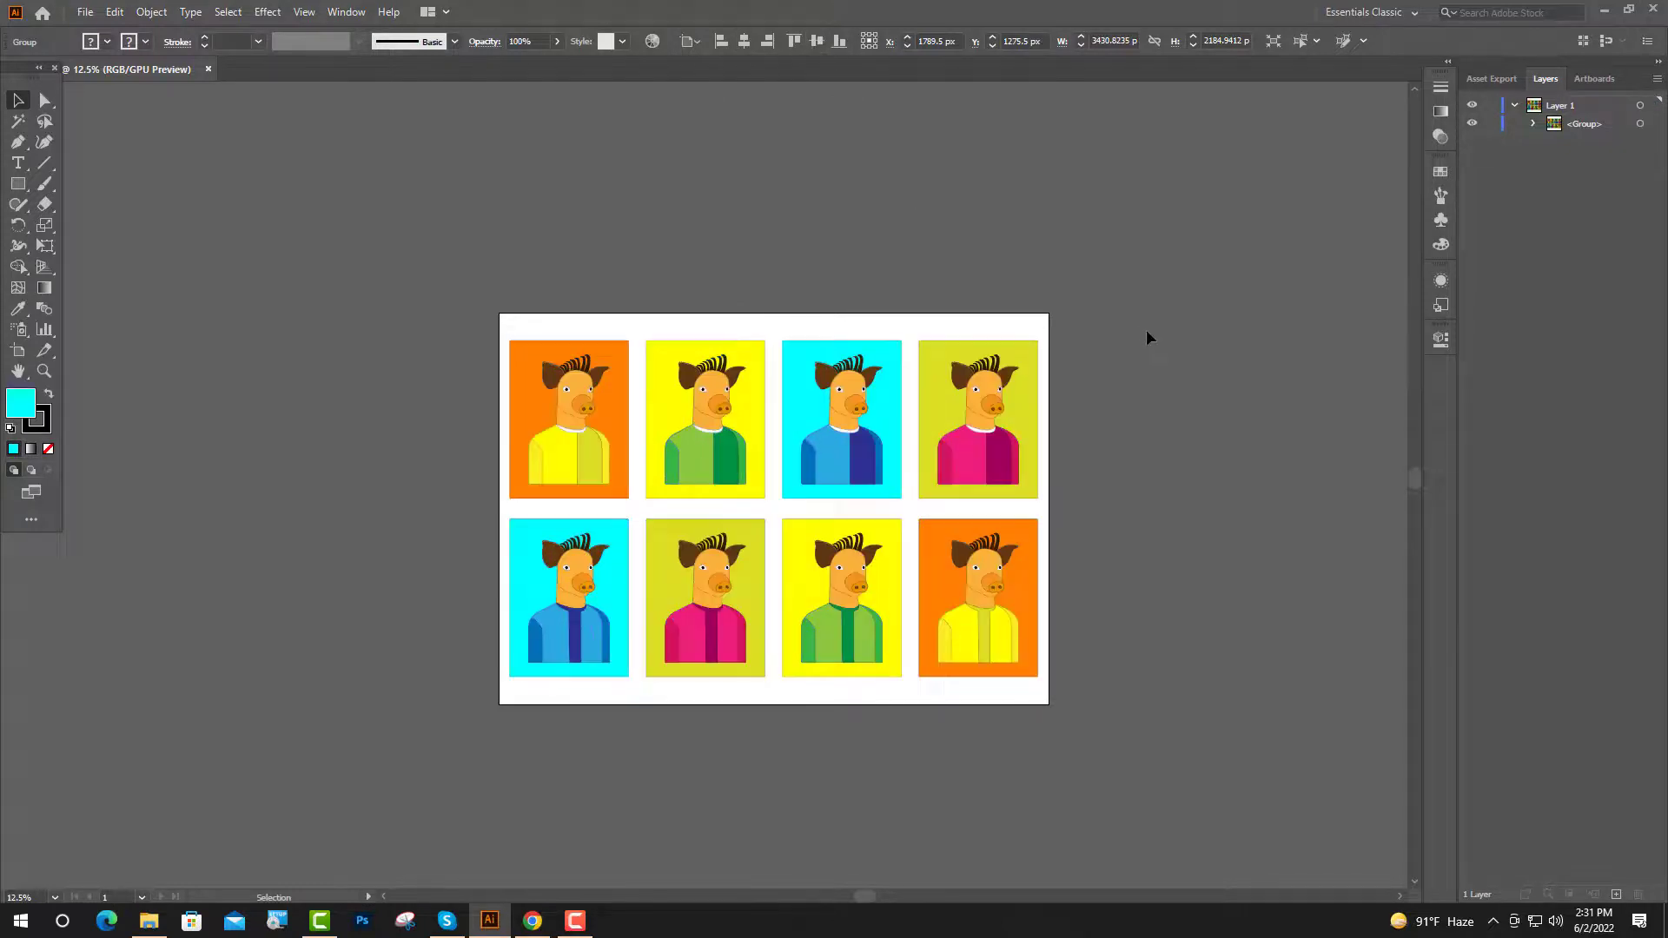
scroll(639, 402, down, 2)
scroll(813, 475, up, 3)
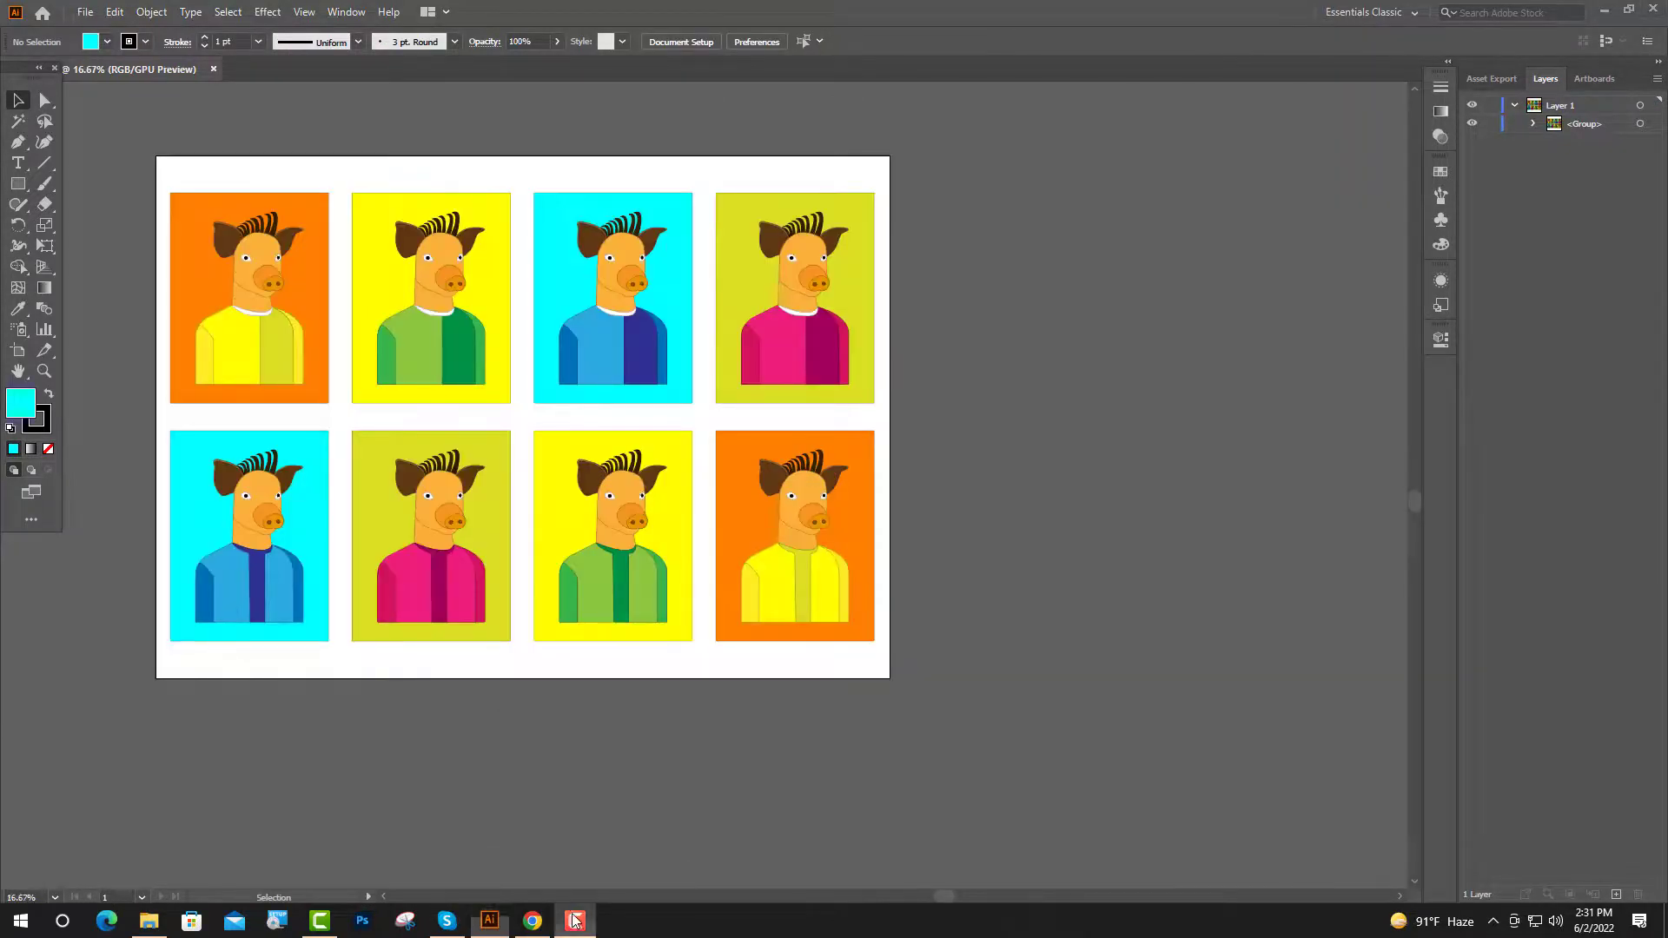